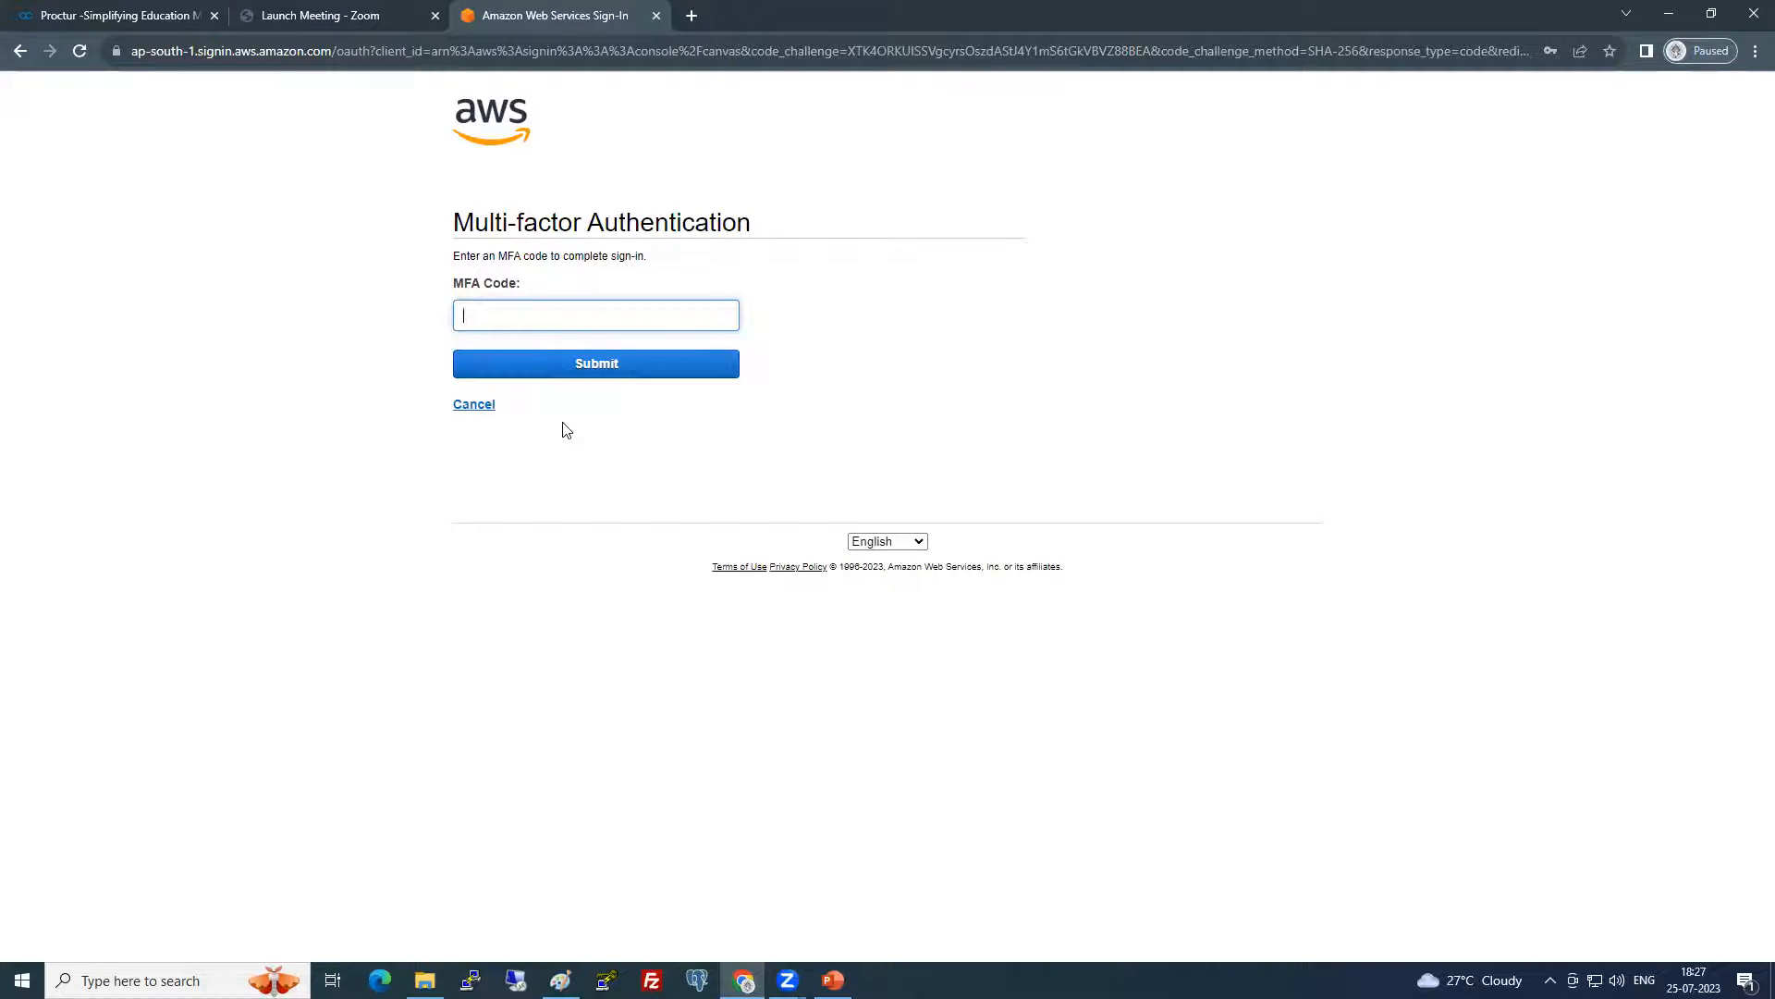
Enter the MFA verification code and submit it
left_click(517, 318)
key("Return")
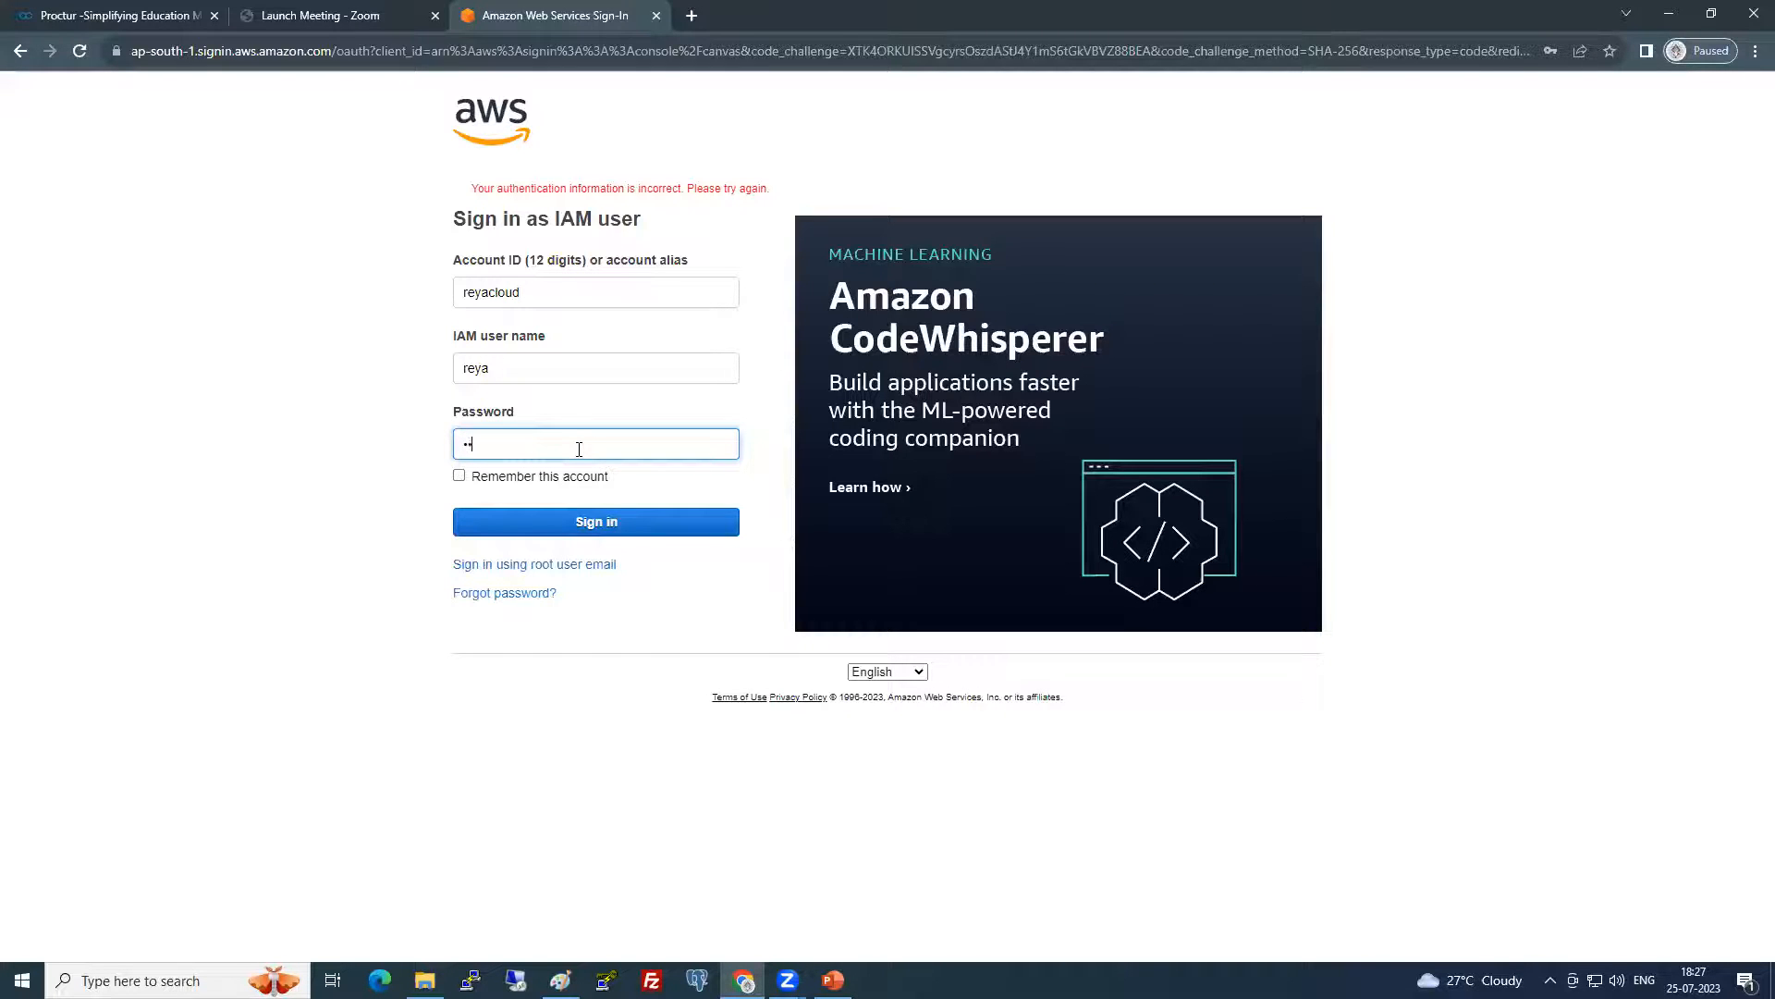
After the error, re-enter the account password, sign in, and submit a fresh MFA code
type("aaa")
left_click(606, 522)
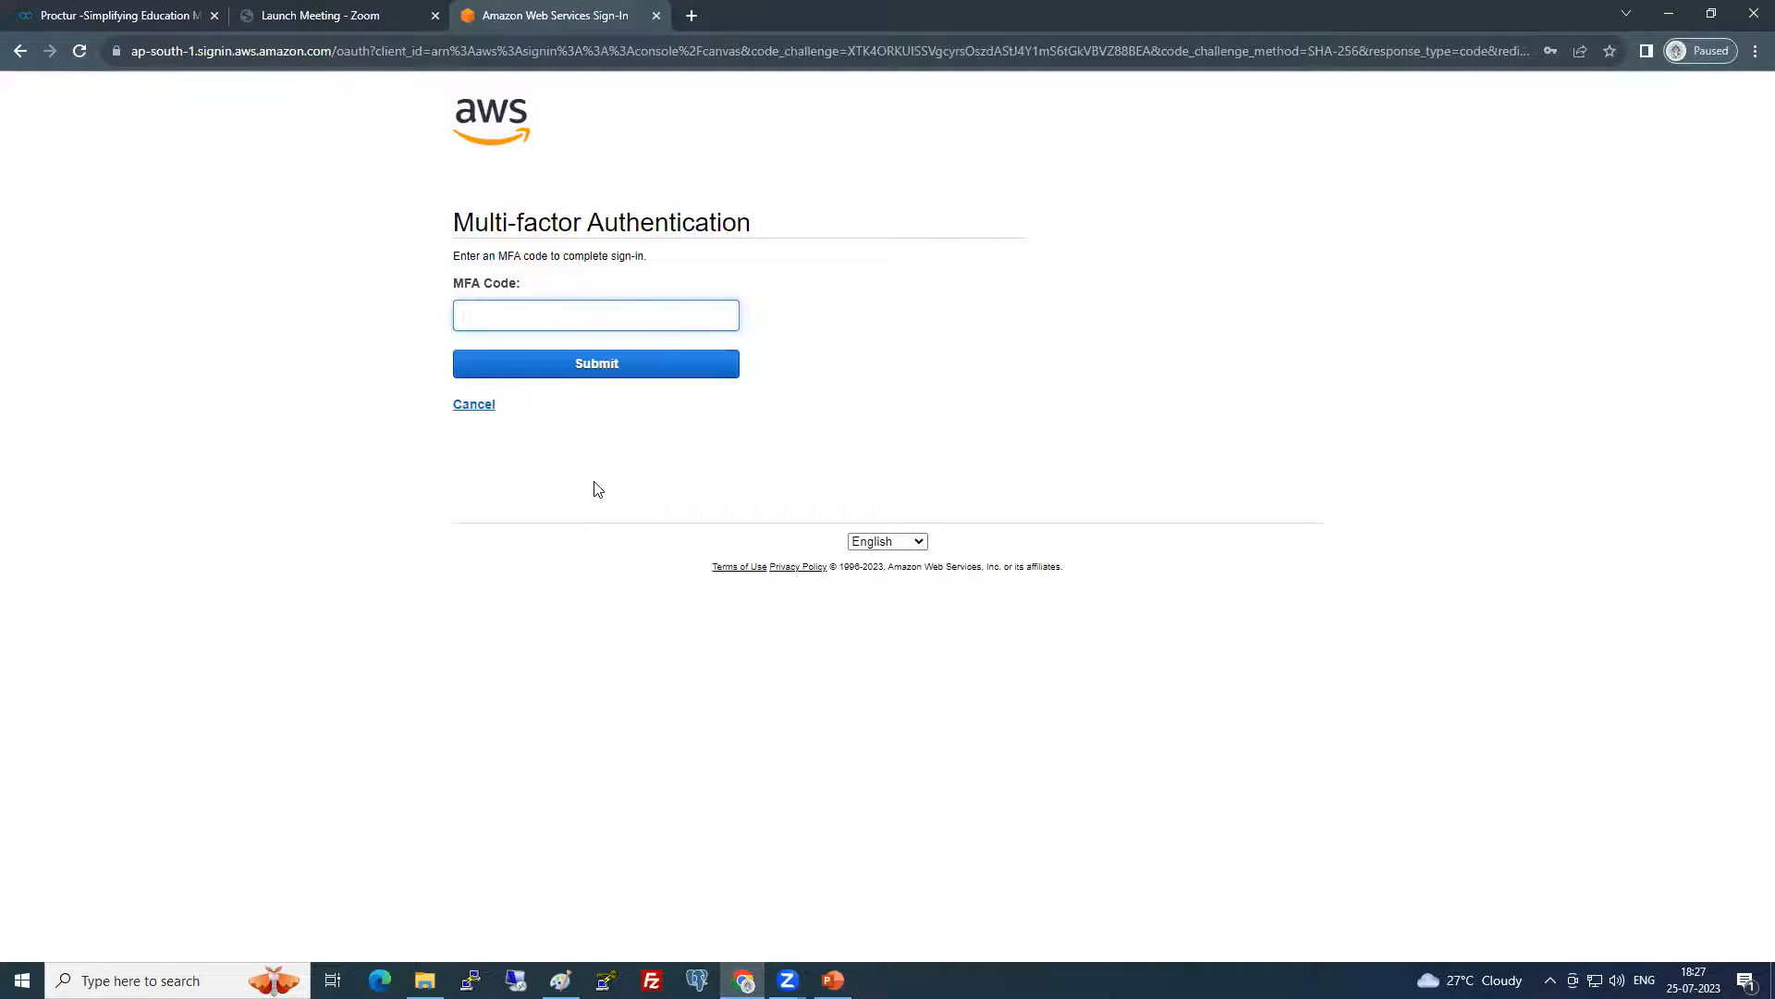
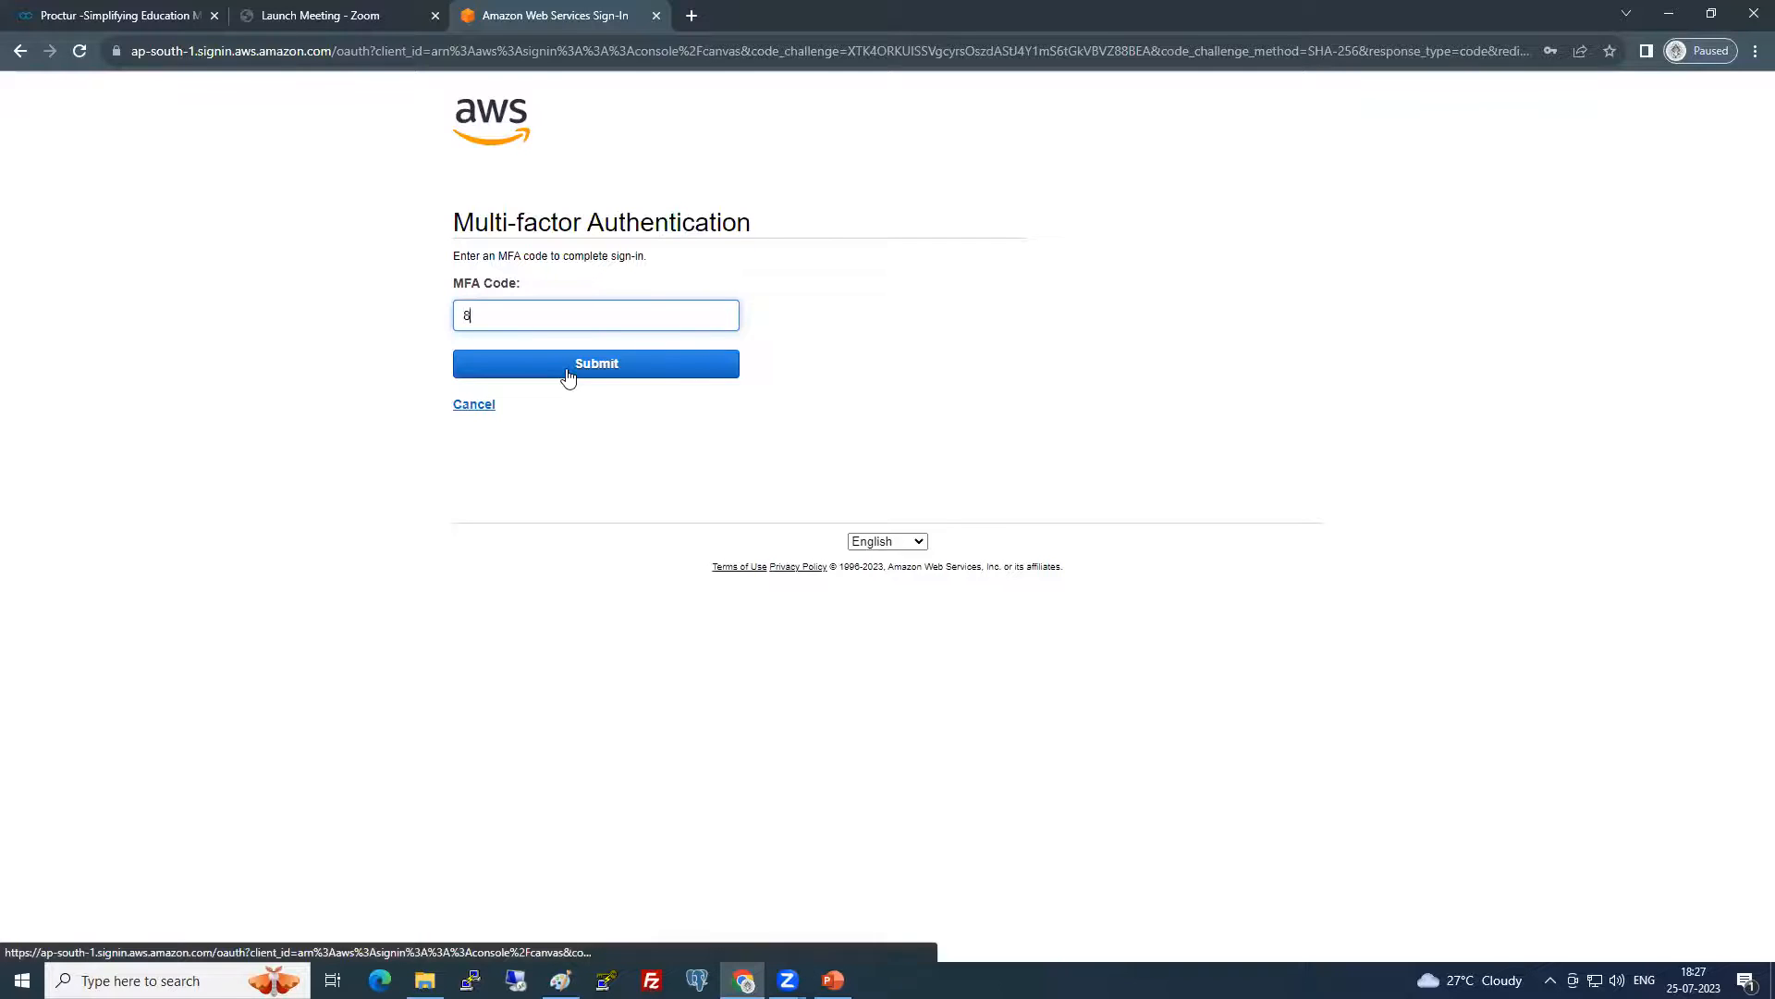
left_click(577, 380)
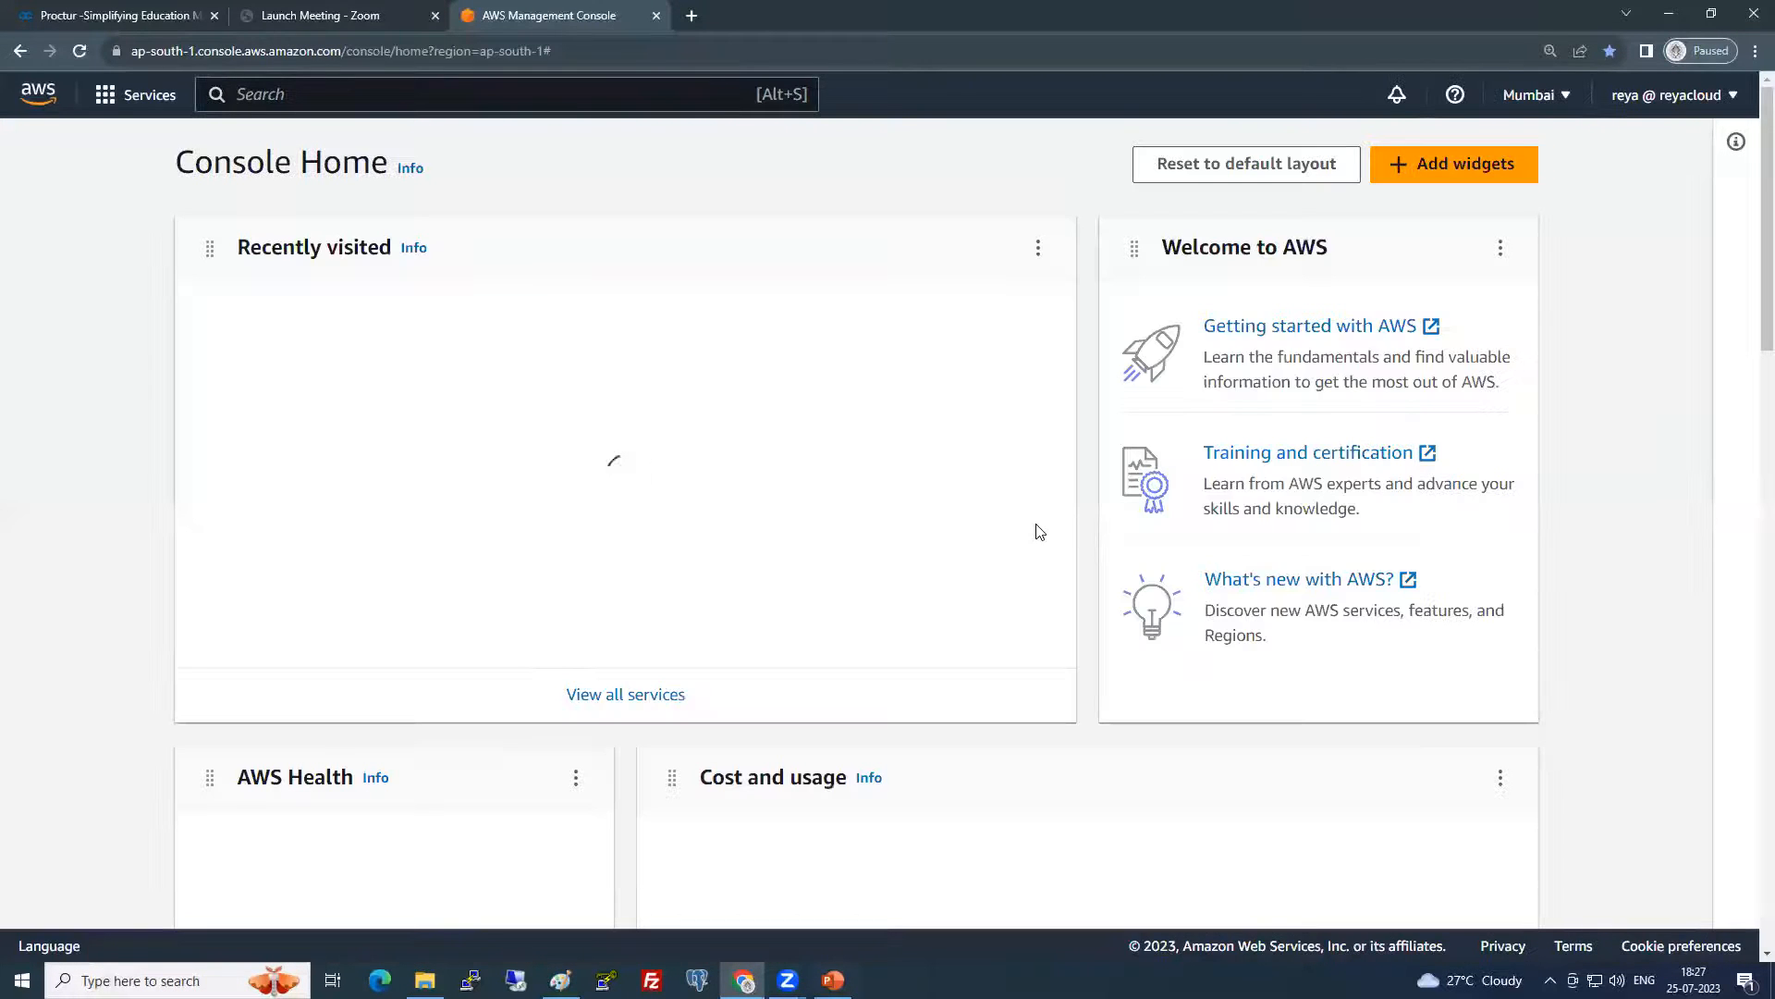
Search for 'efs' and open the Amazon EFS console
left_click(296, 98)
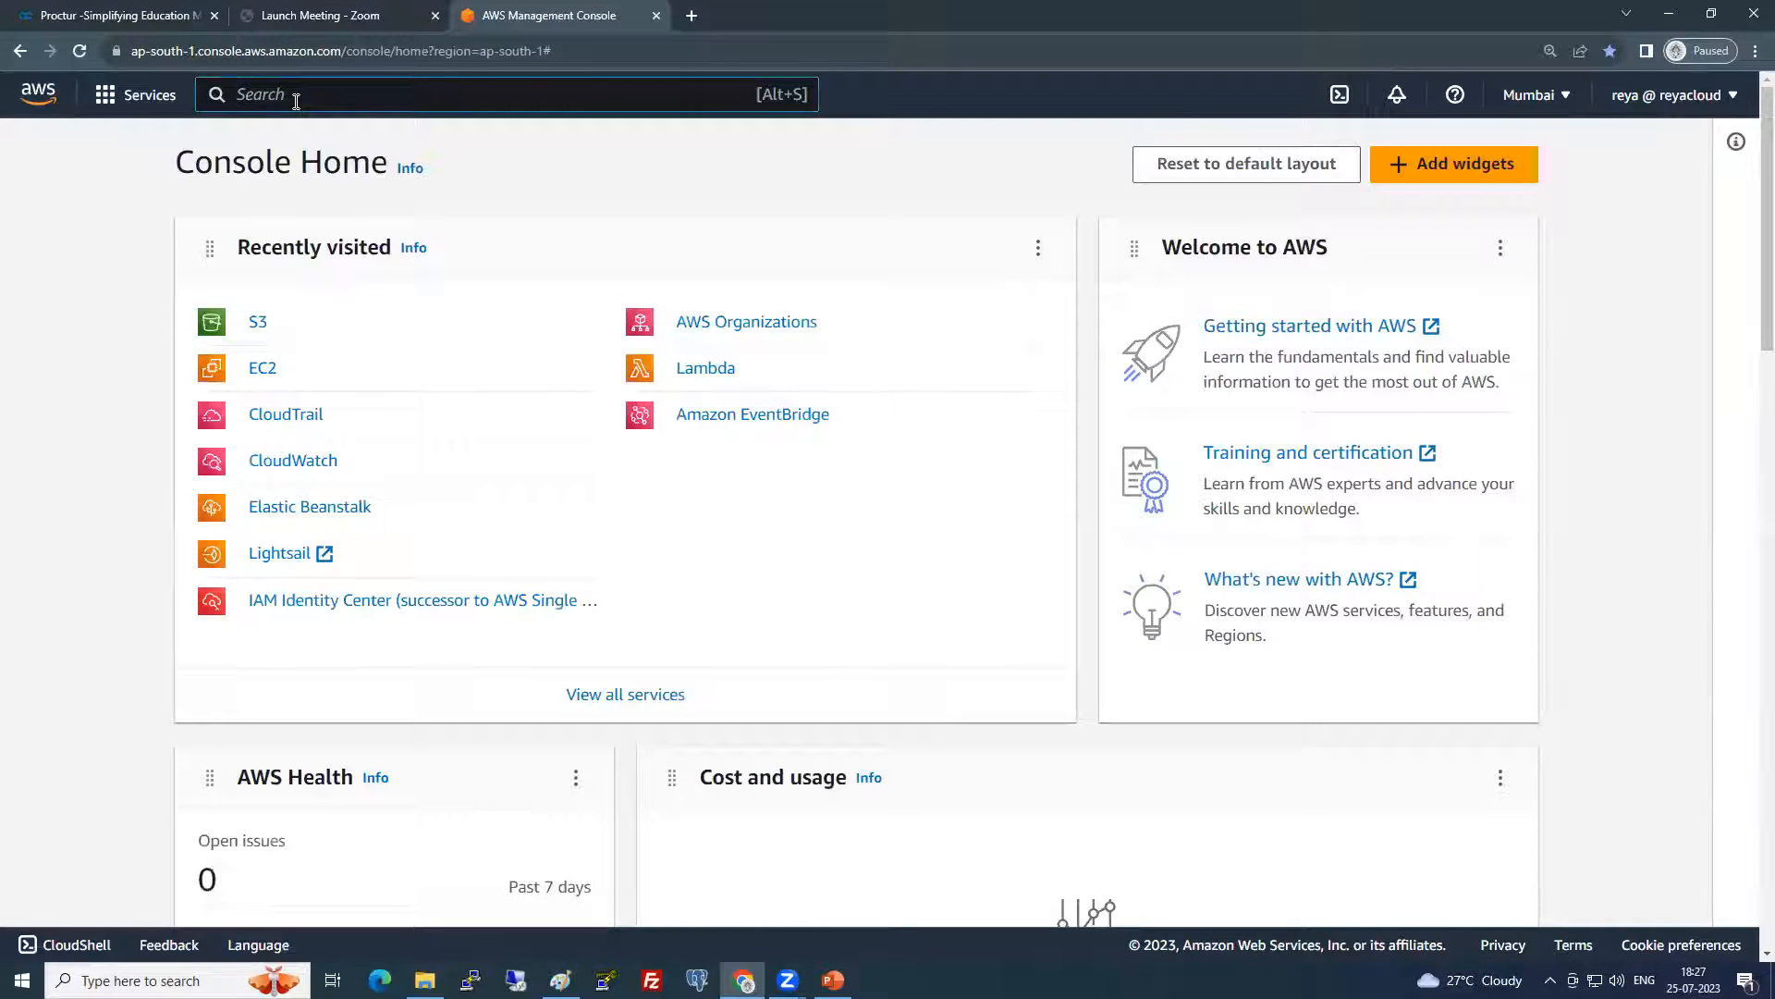
type("efs")
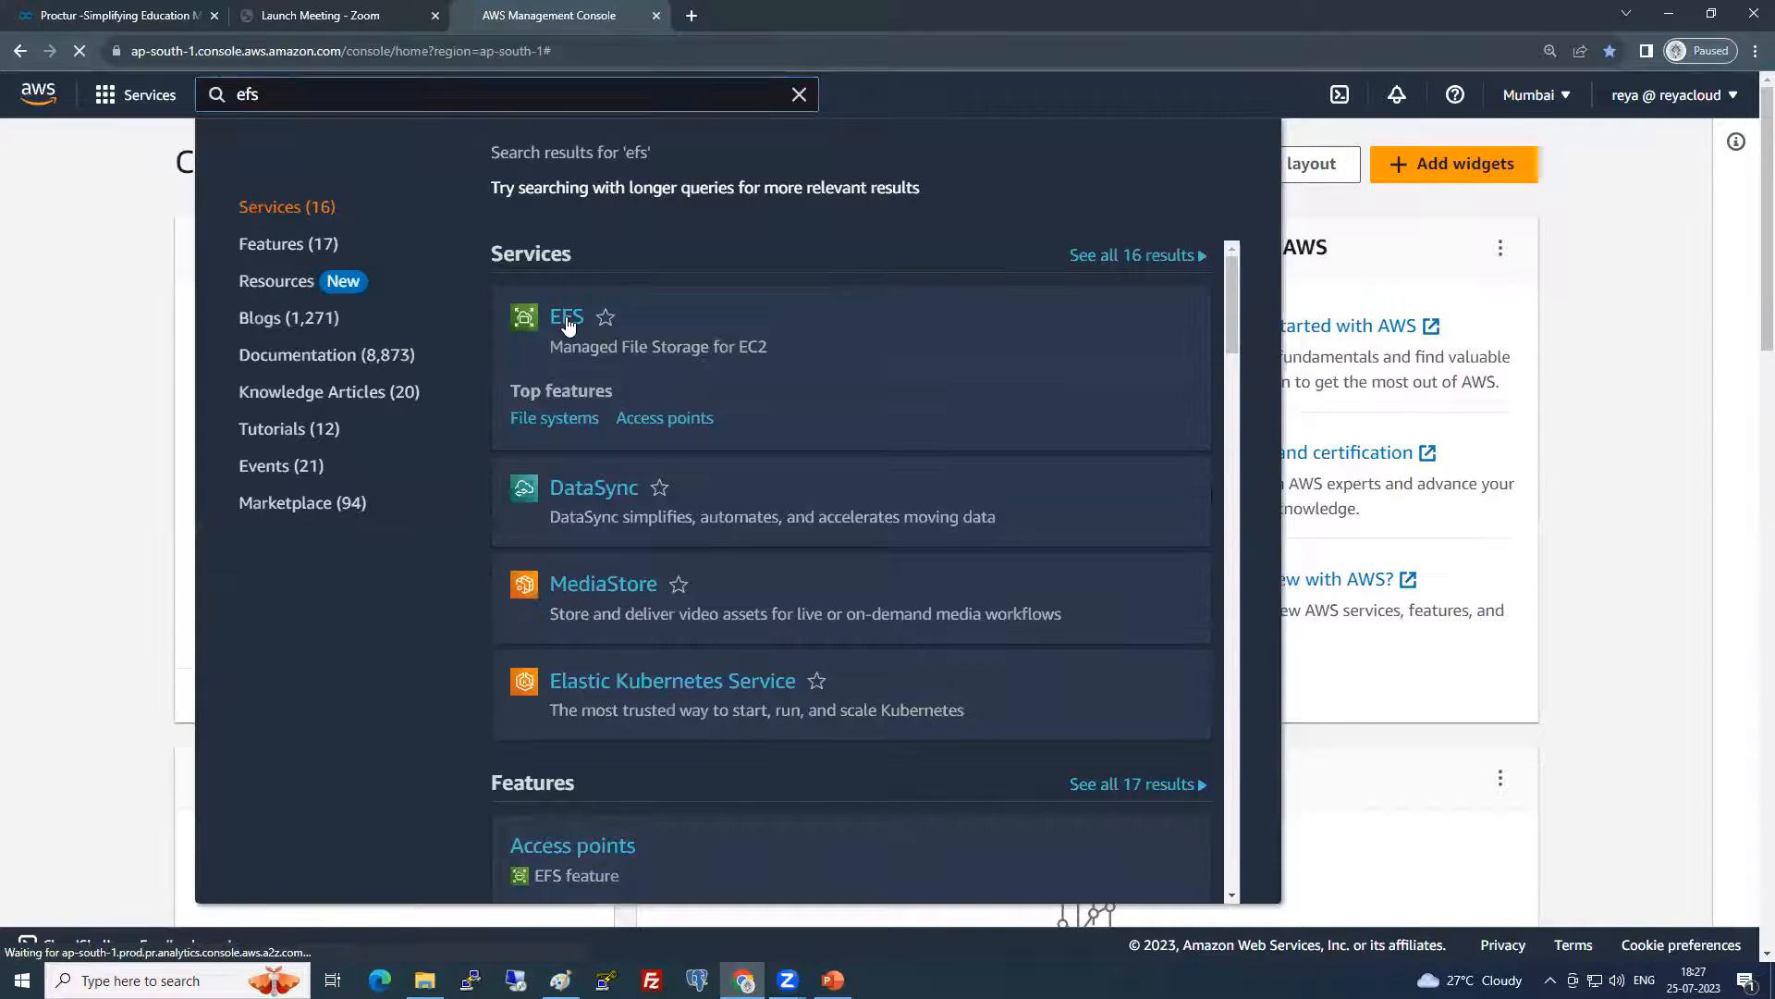
left_click(568, 318)
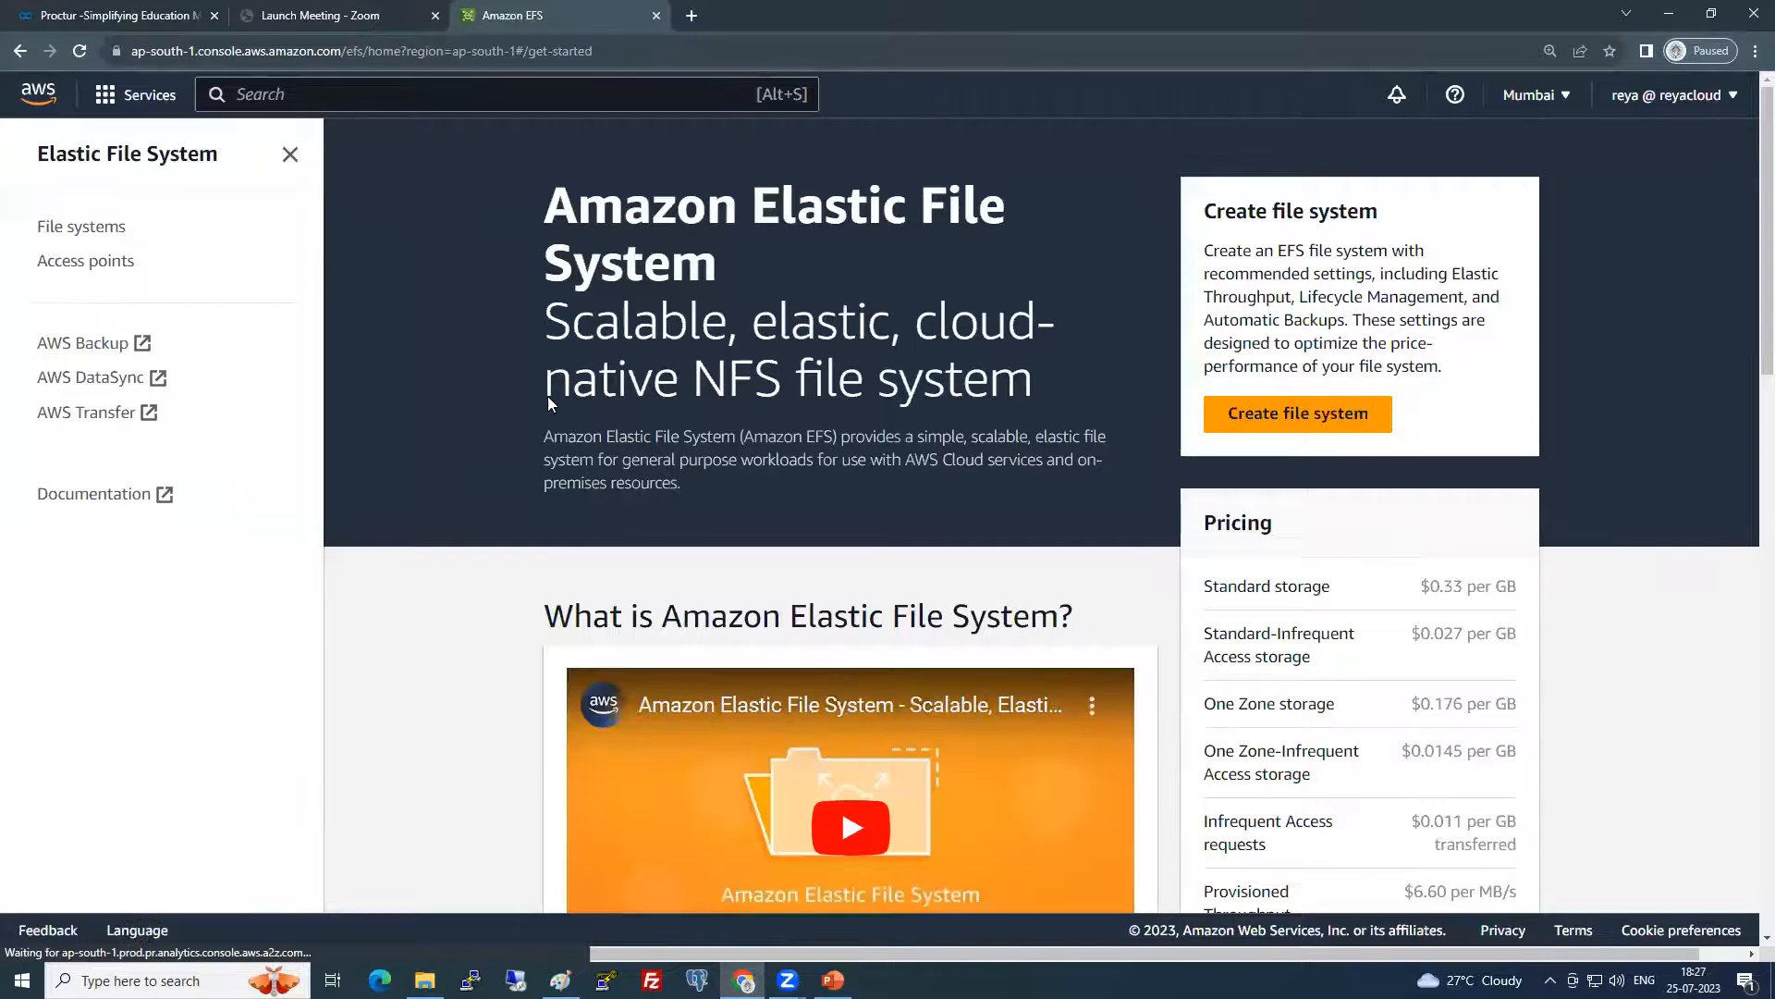
Review the EFS Standard storage pricing, then open the Create file system dialog
left_click(1223, 412)
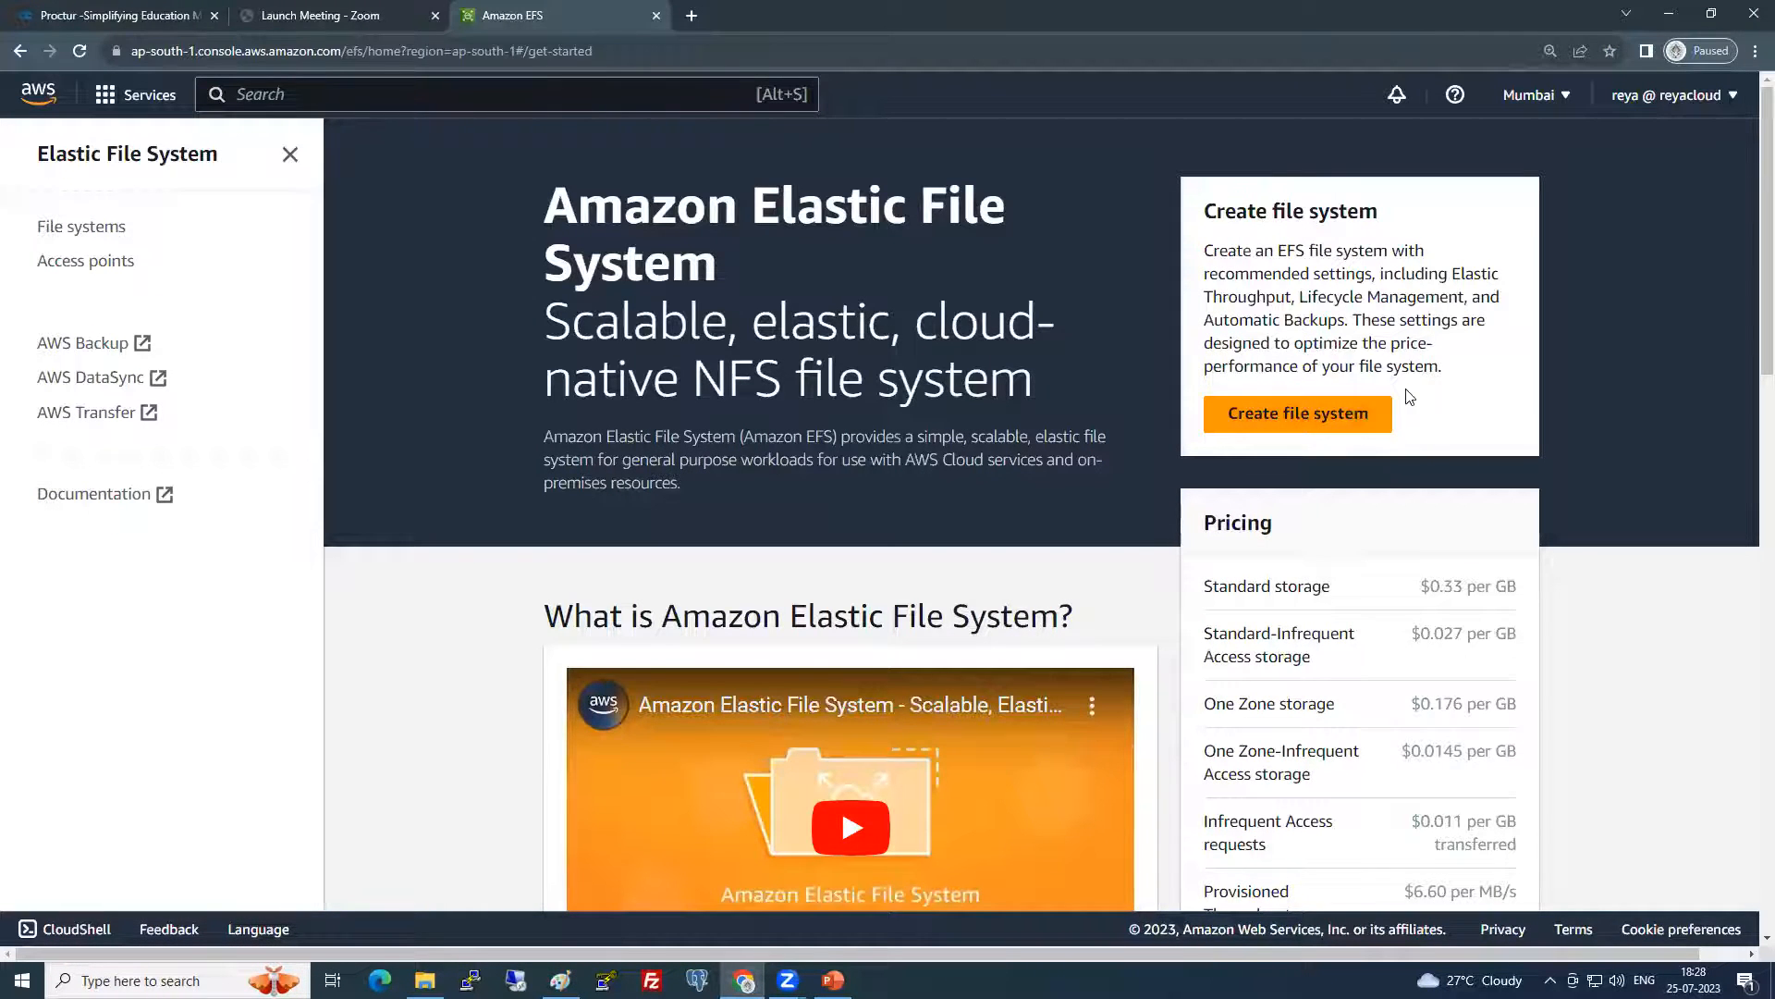
scroll(1409, 397, "down", 3)
left_click_drag(1202, 309, 1351, 595)
left_click(1352, 592)
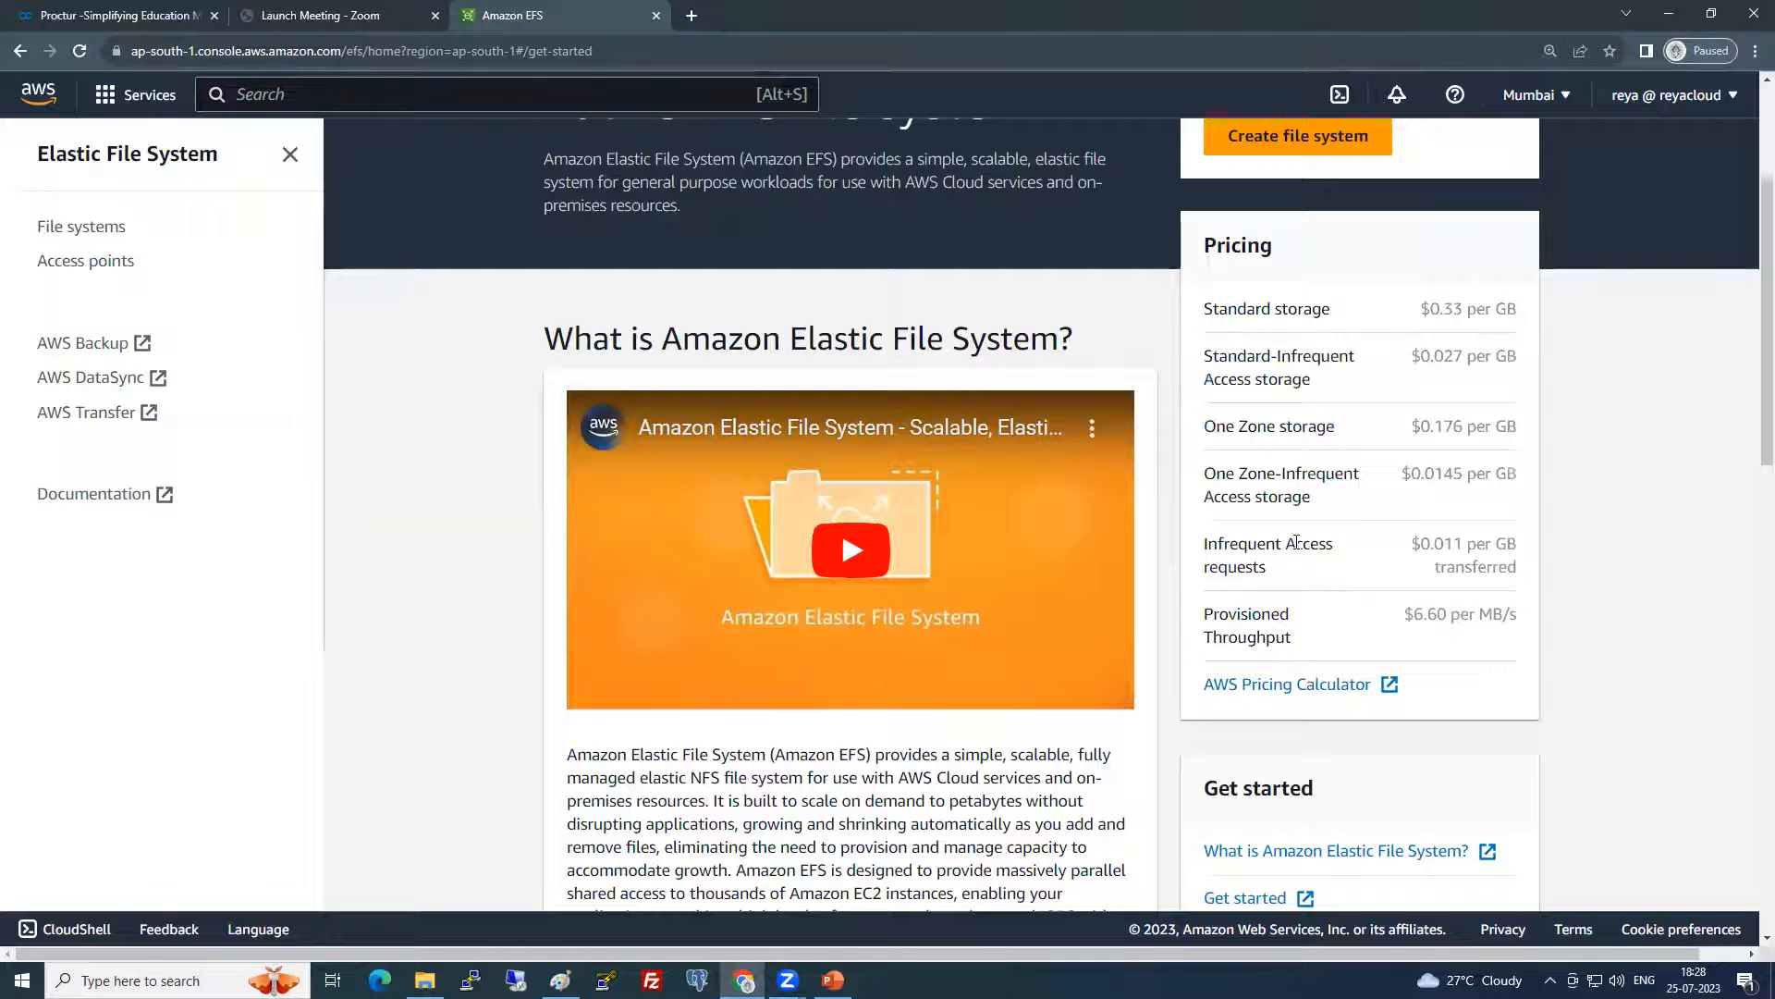
left_click_drag(1219, 311, 1248, 318)
left_click(1252, 396)
scroll(1304, 629, "up", 3)
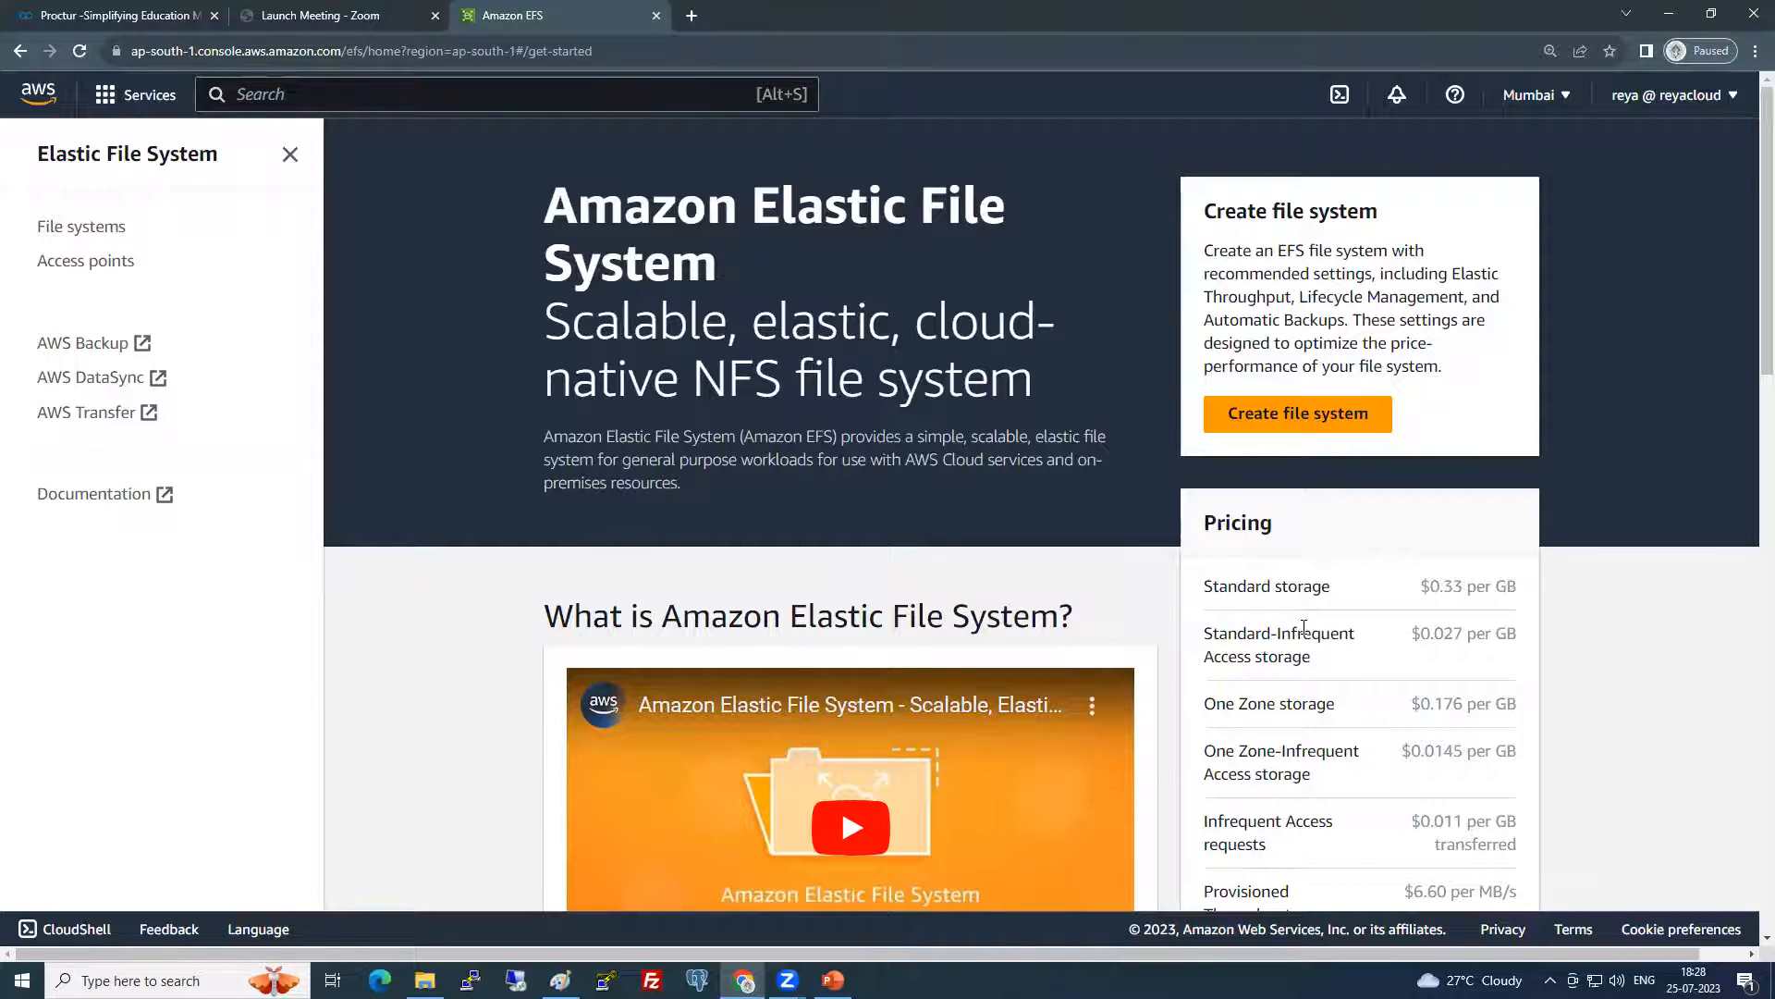
left_click(1336, 421)
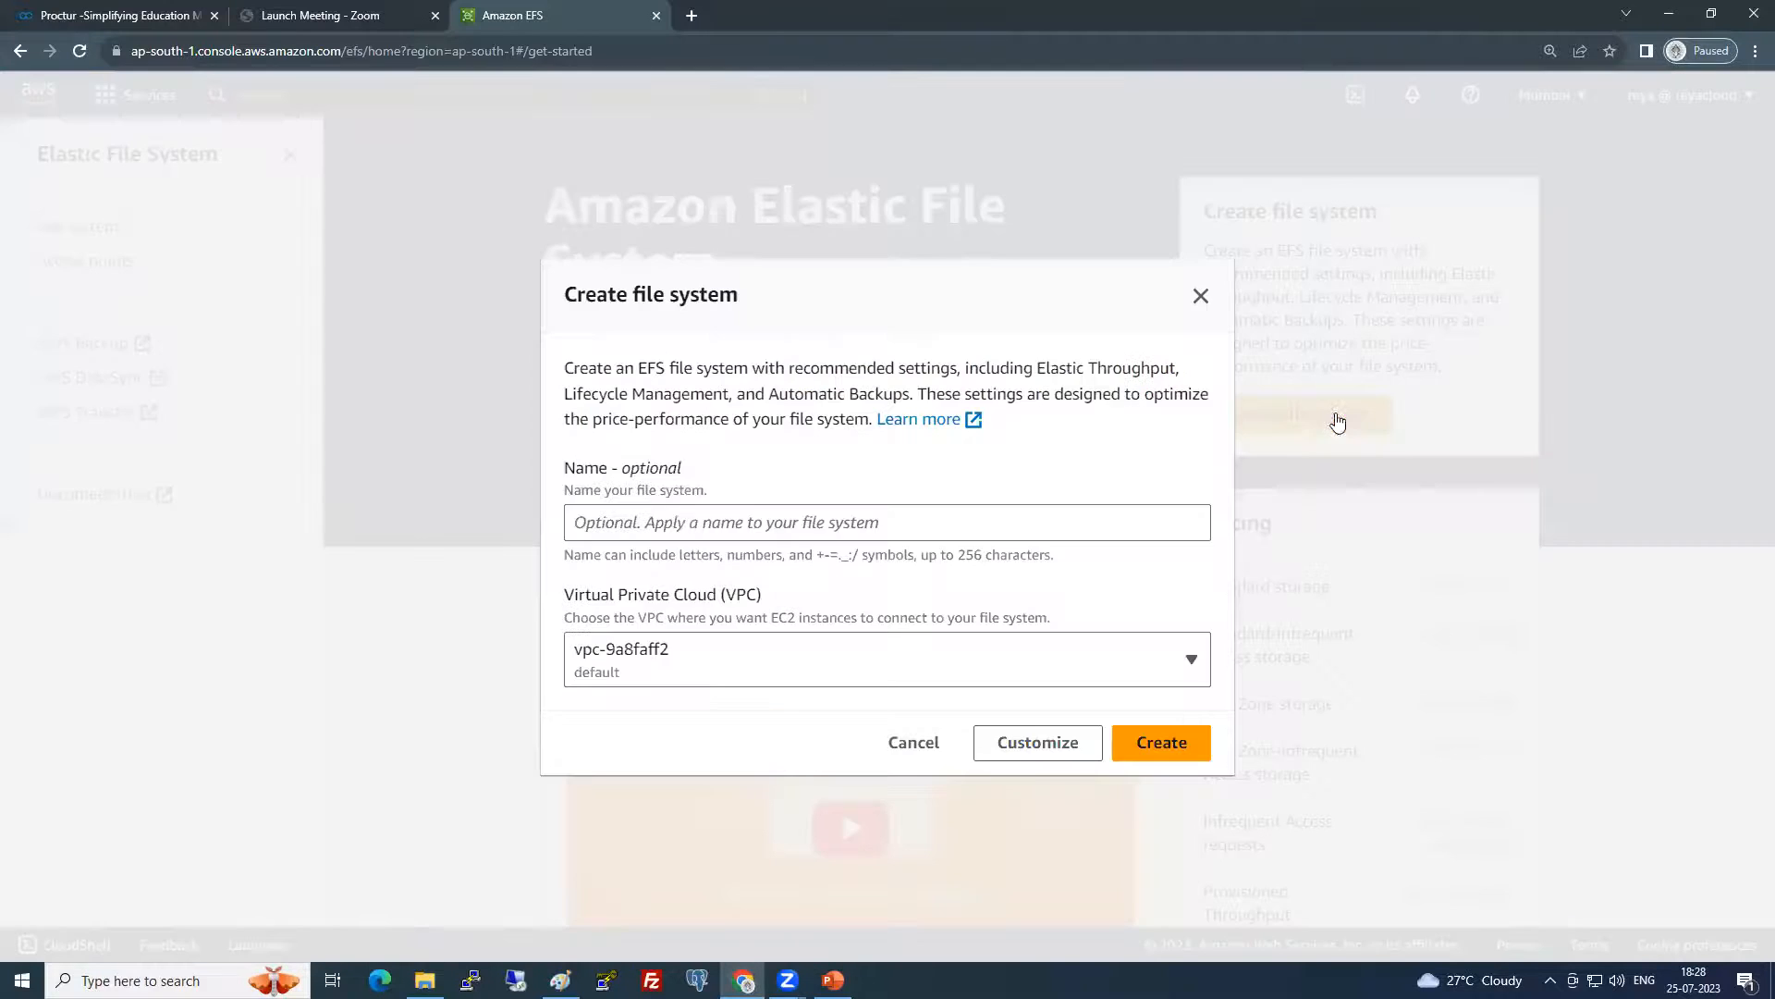
Name the file system EFS6pmdemo, keep VPC vpc-9a8faff2, and choose Customize
left_click(590, 521)
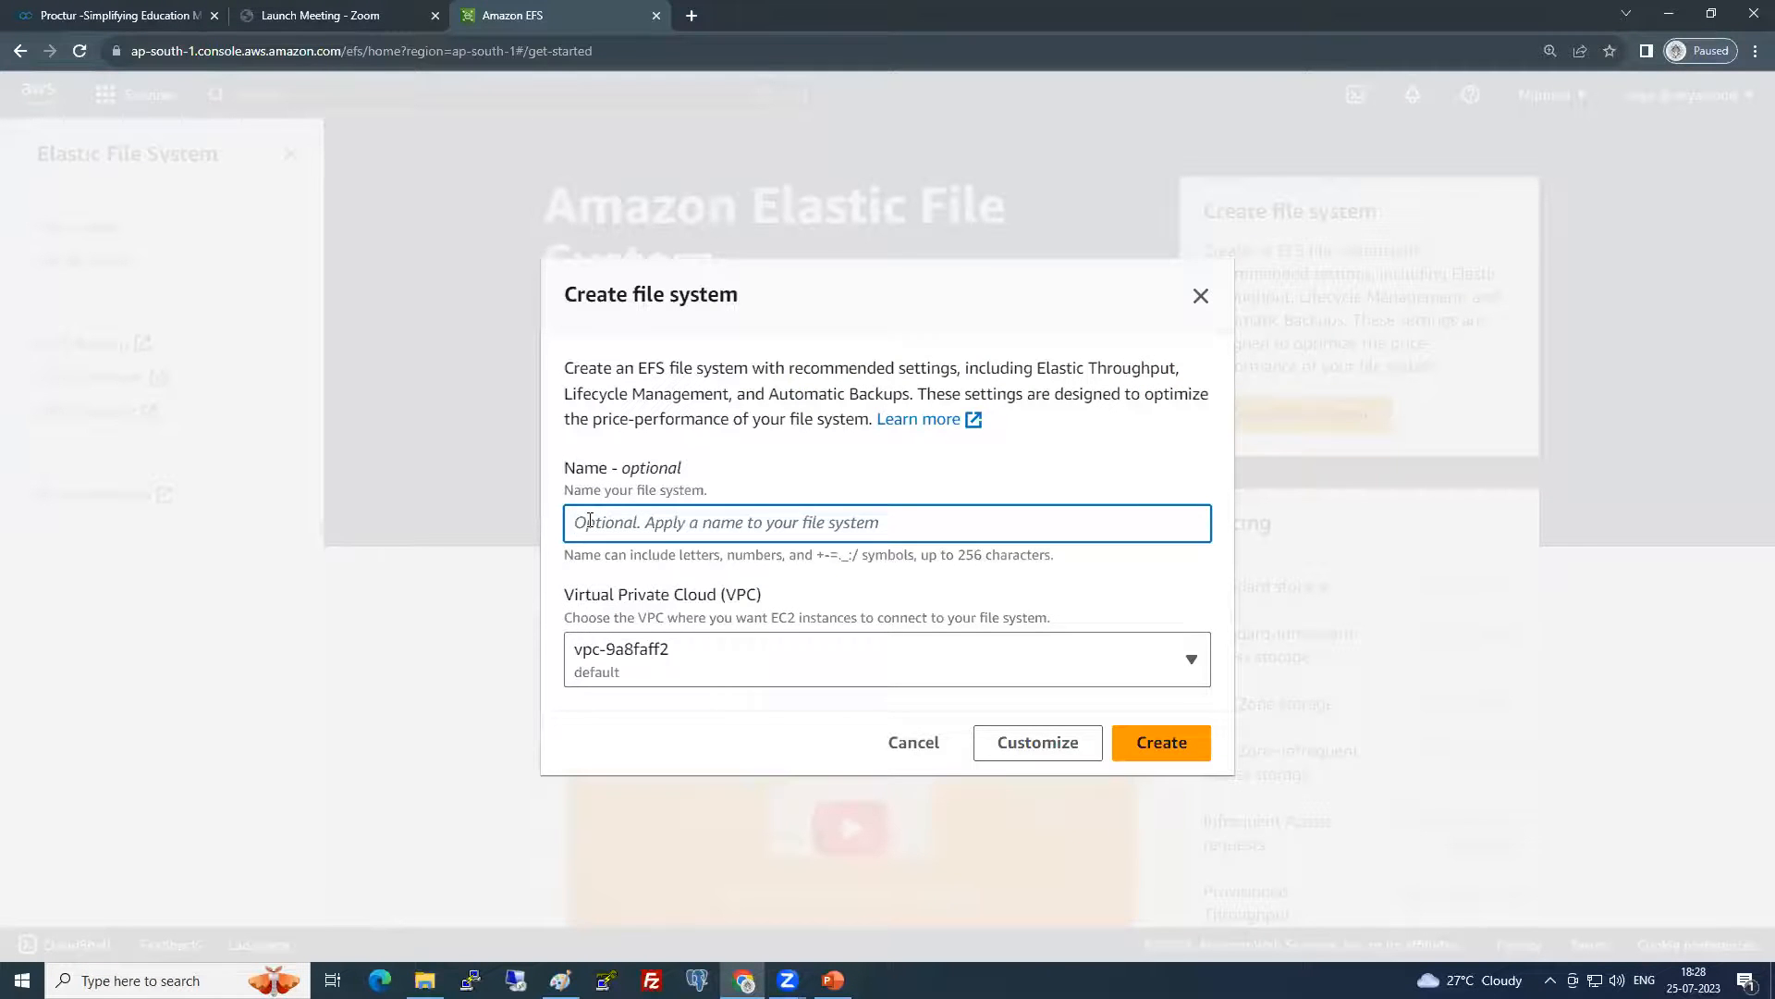
type("EFS")
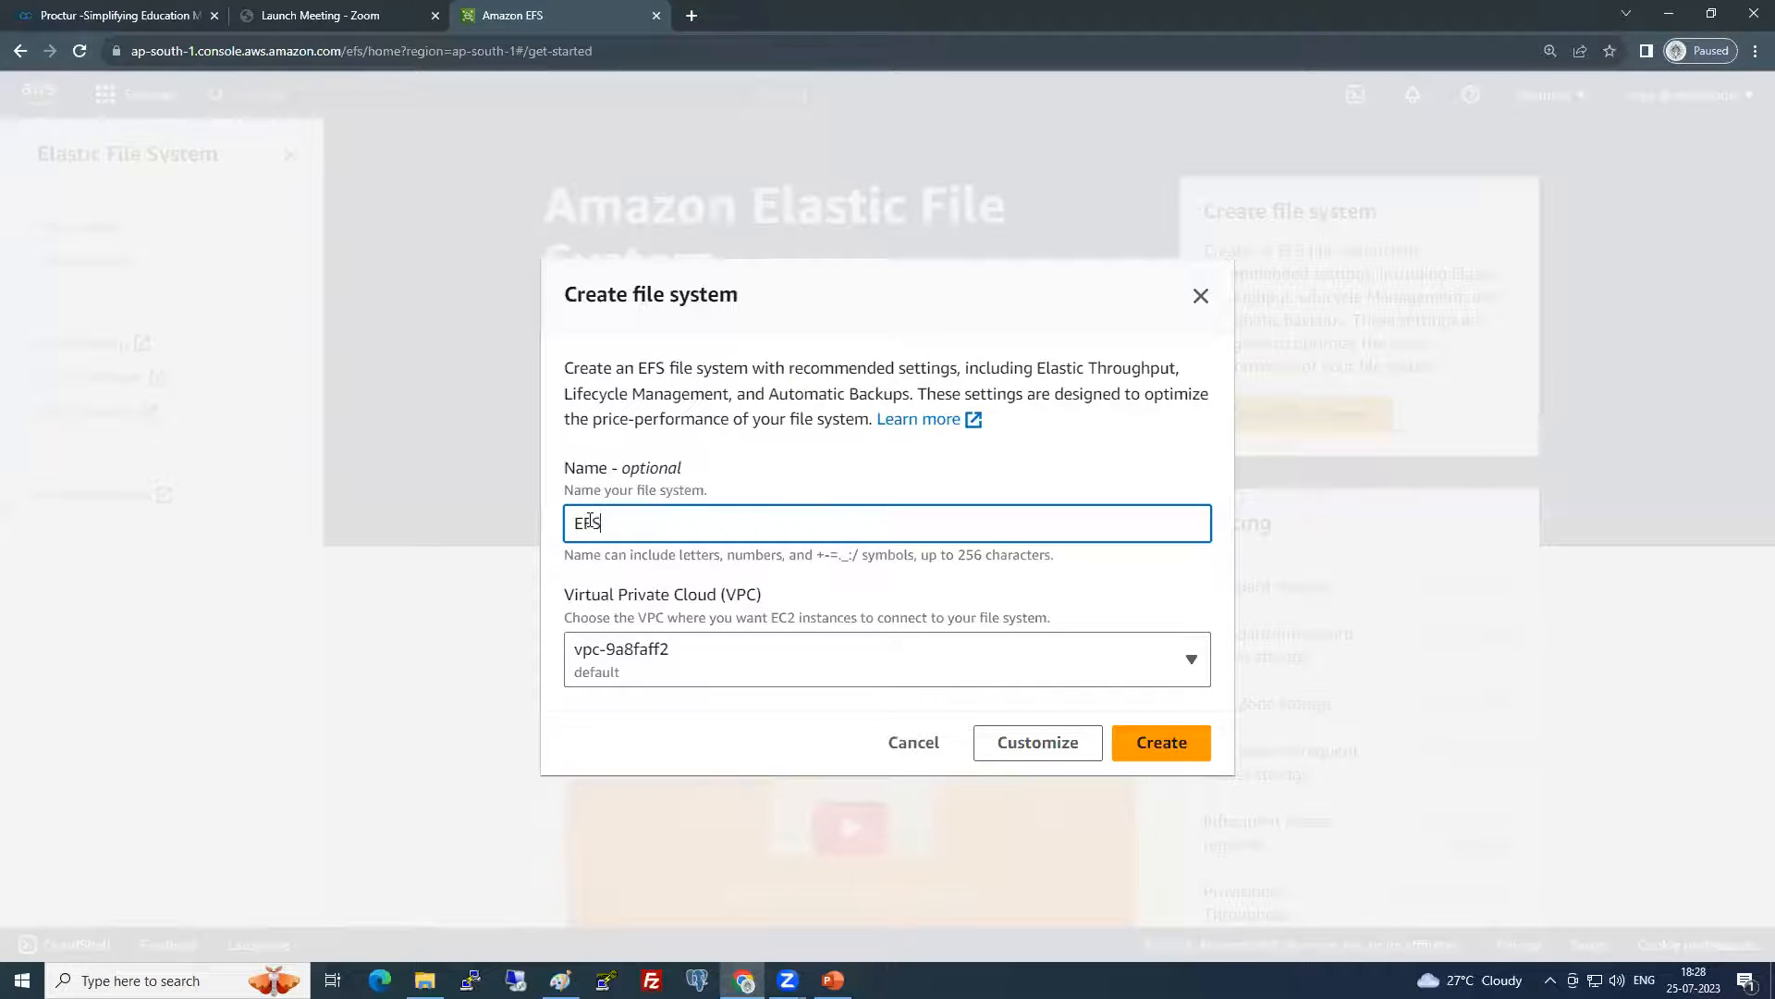
type("6pmdemo")
left_click_drag(636, 525, 599, 525)
left_click(691, 531)
left_click(709, 645)
left_click(709, 645)
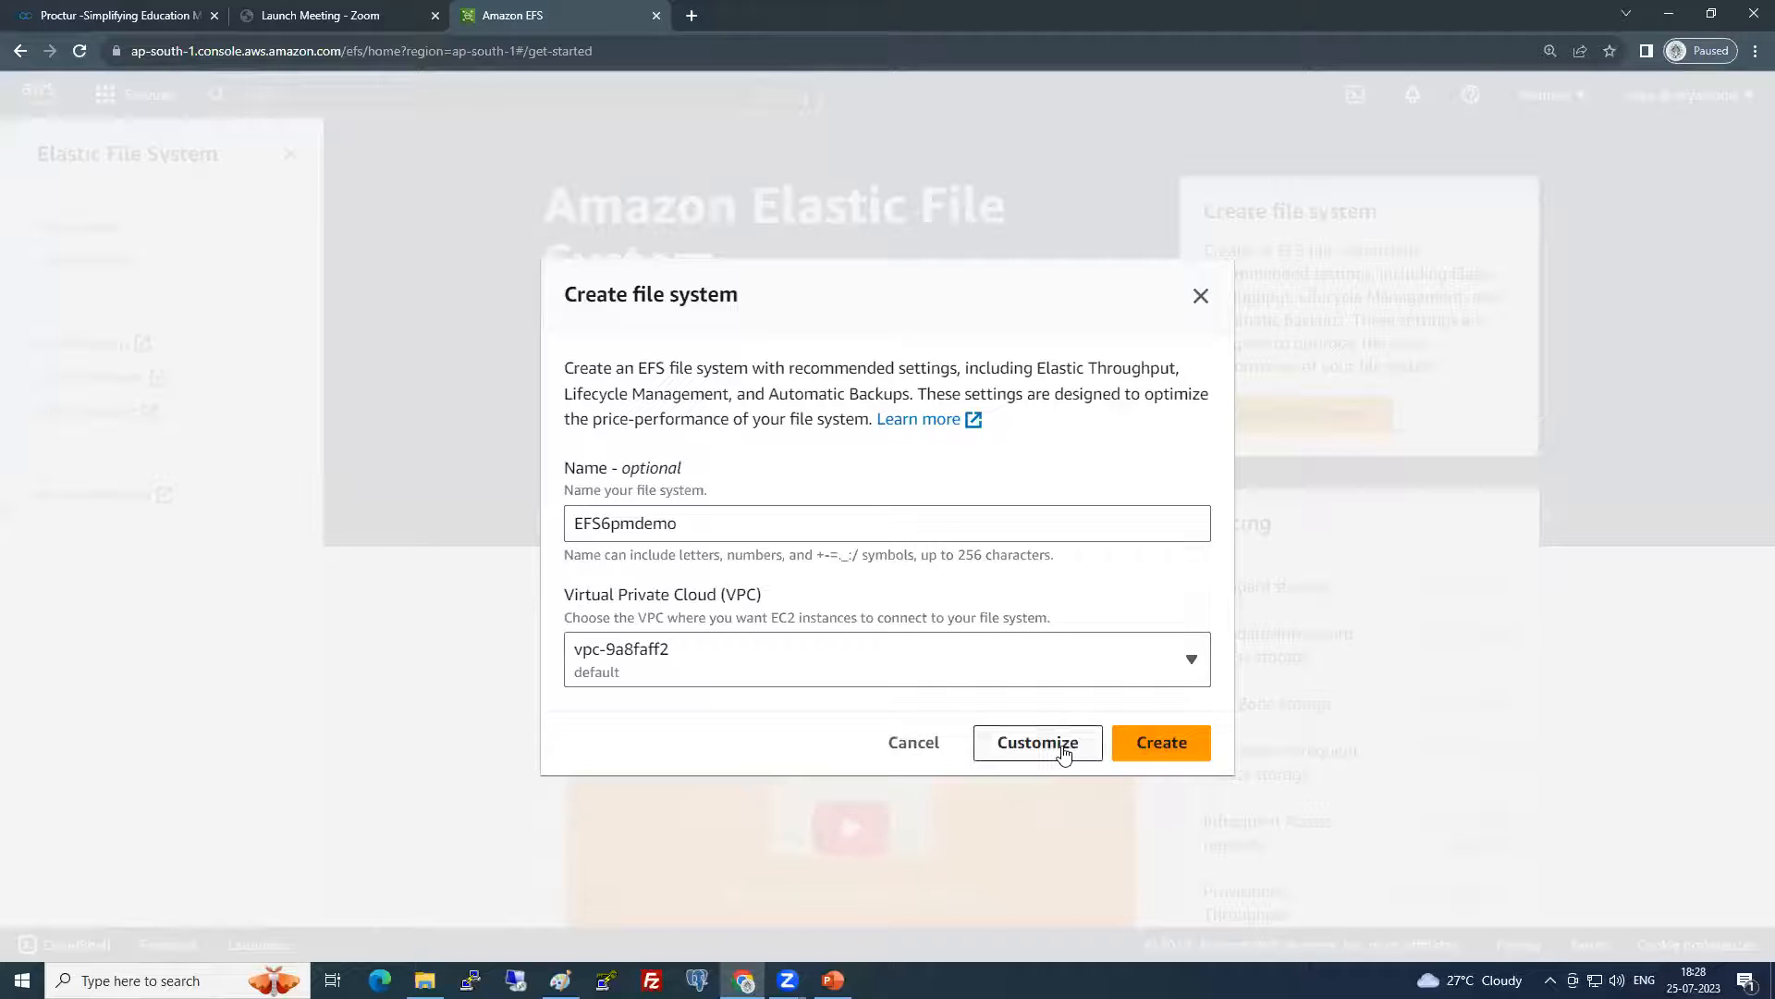
left_click(1063, 750)
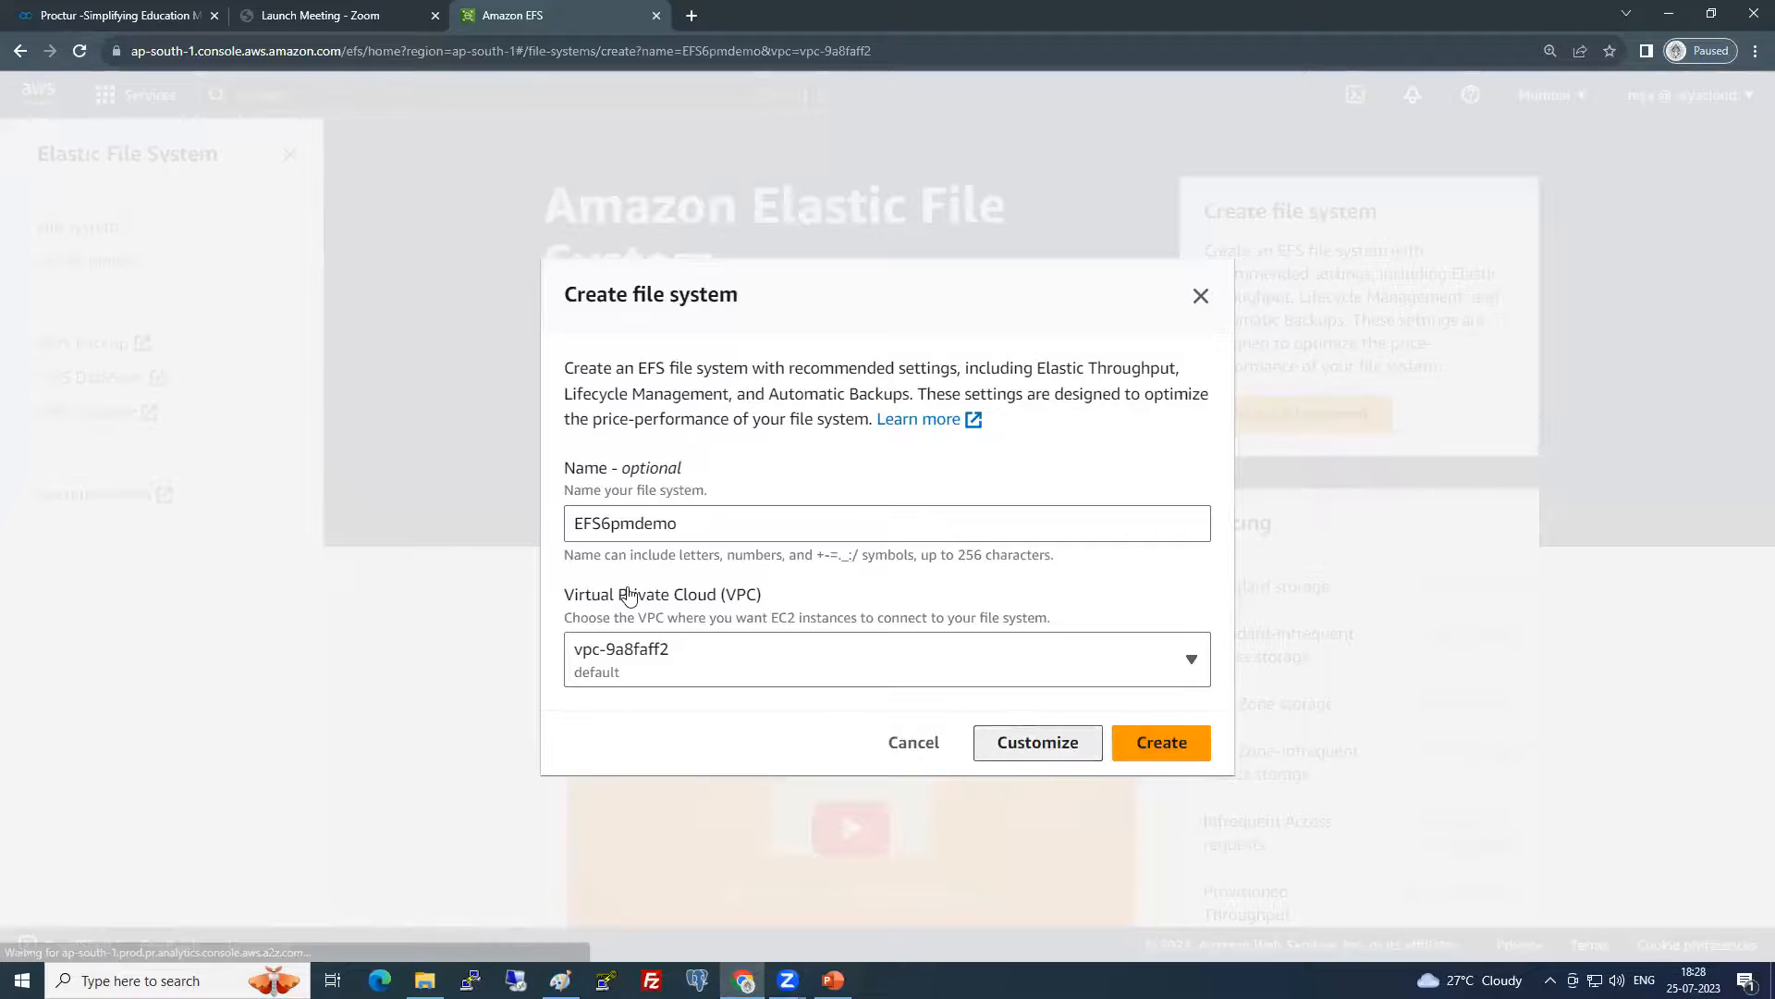
Keep the Standard storage class after briefly trying One Zone
scroll(568, 435, "down", 1)
left_click(997, 421)
left_click(647, 552)
left_click(568, 437)
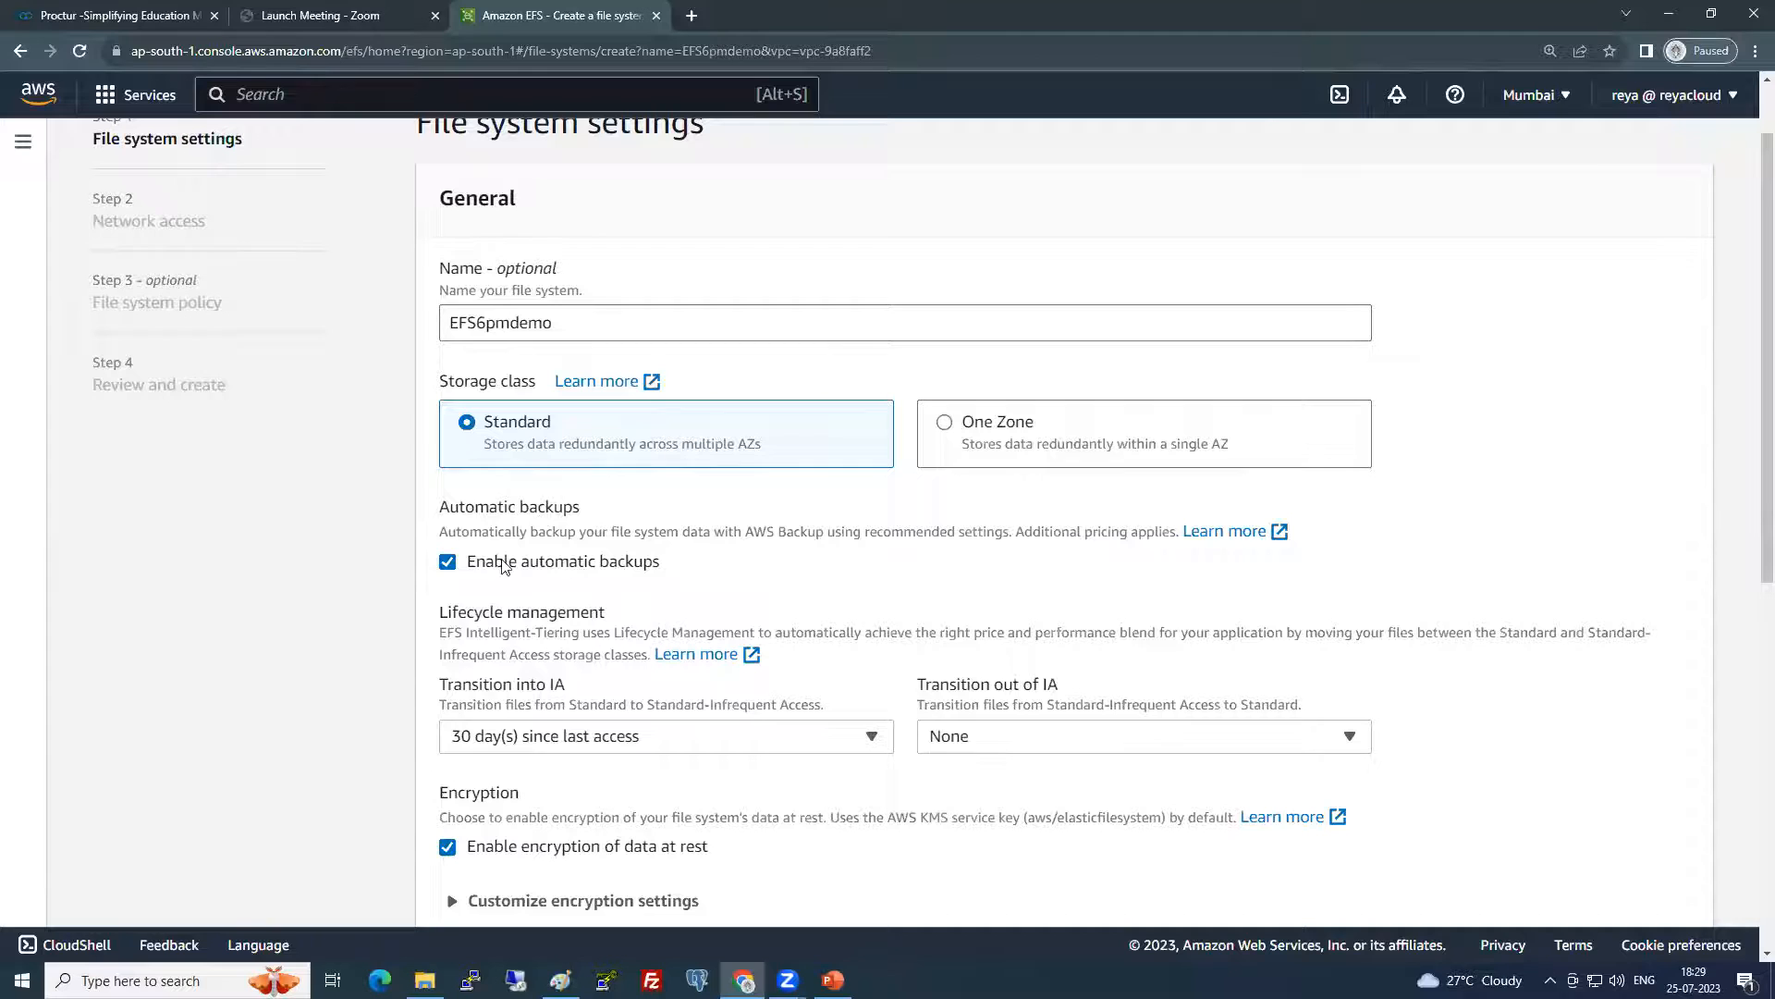
Turn off automatic backups and review the Transition into IA choices
left_click(453, 568)
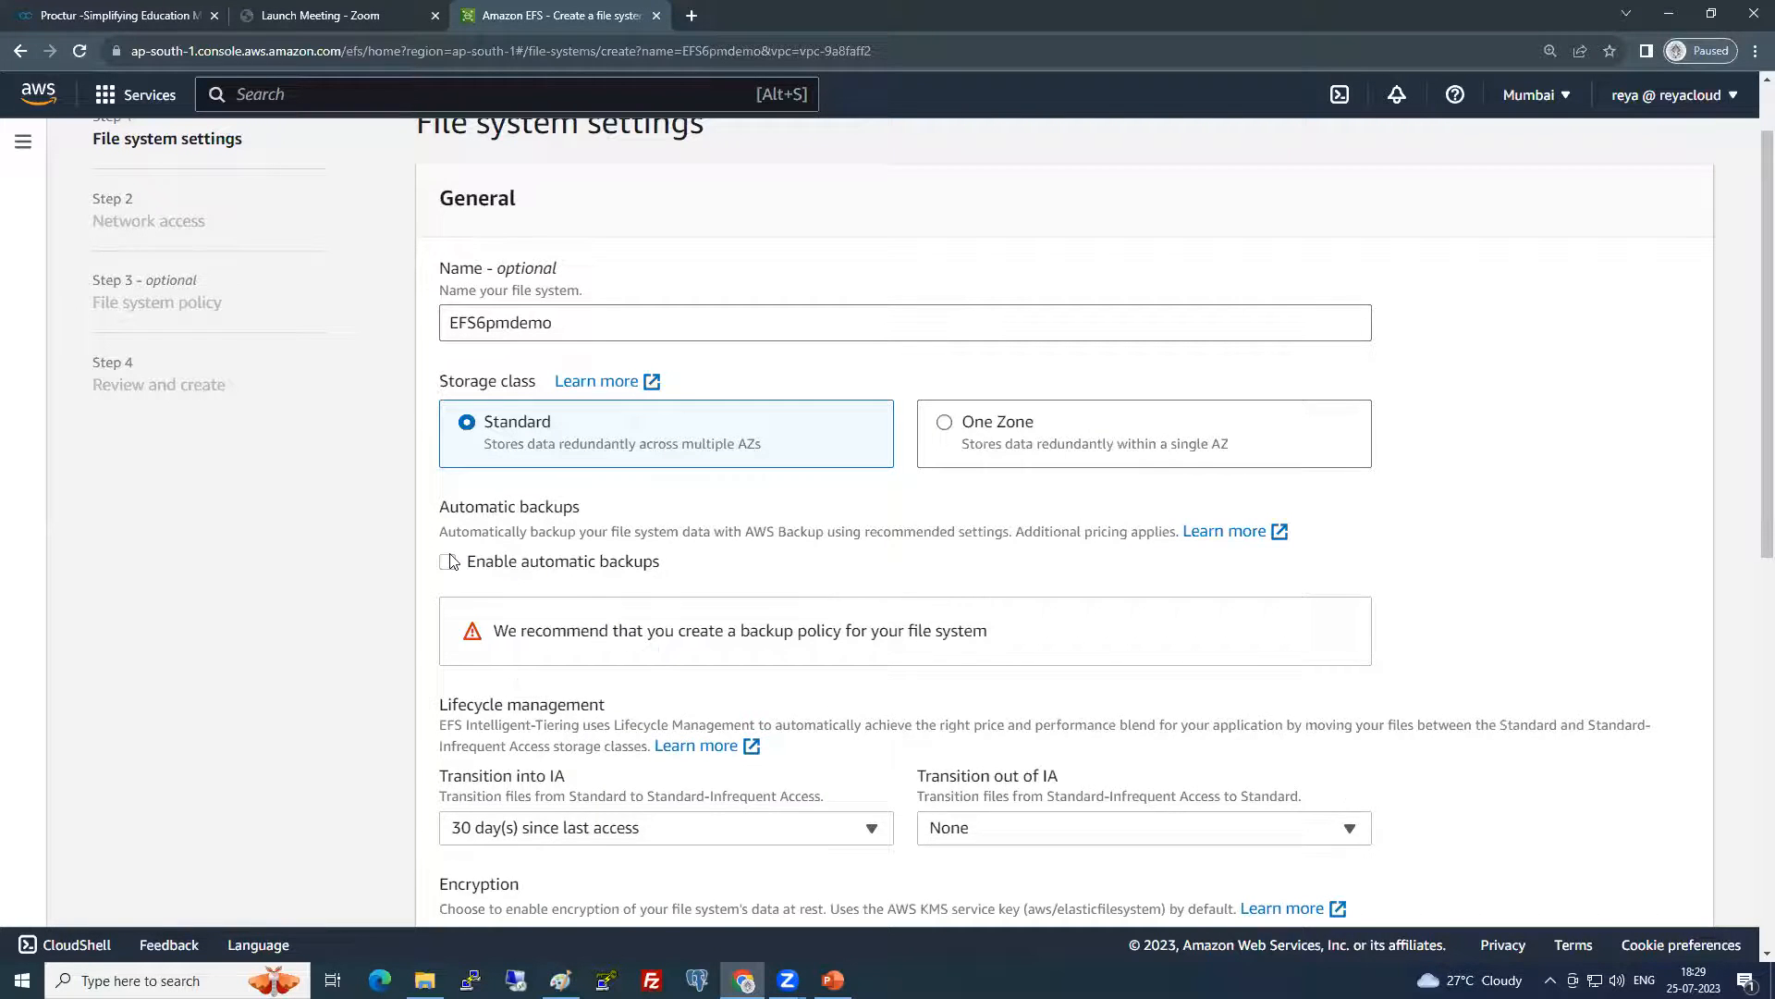
left_click(451, 563)
scroll(451, 563, "down", 2)
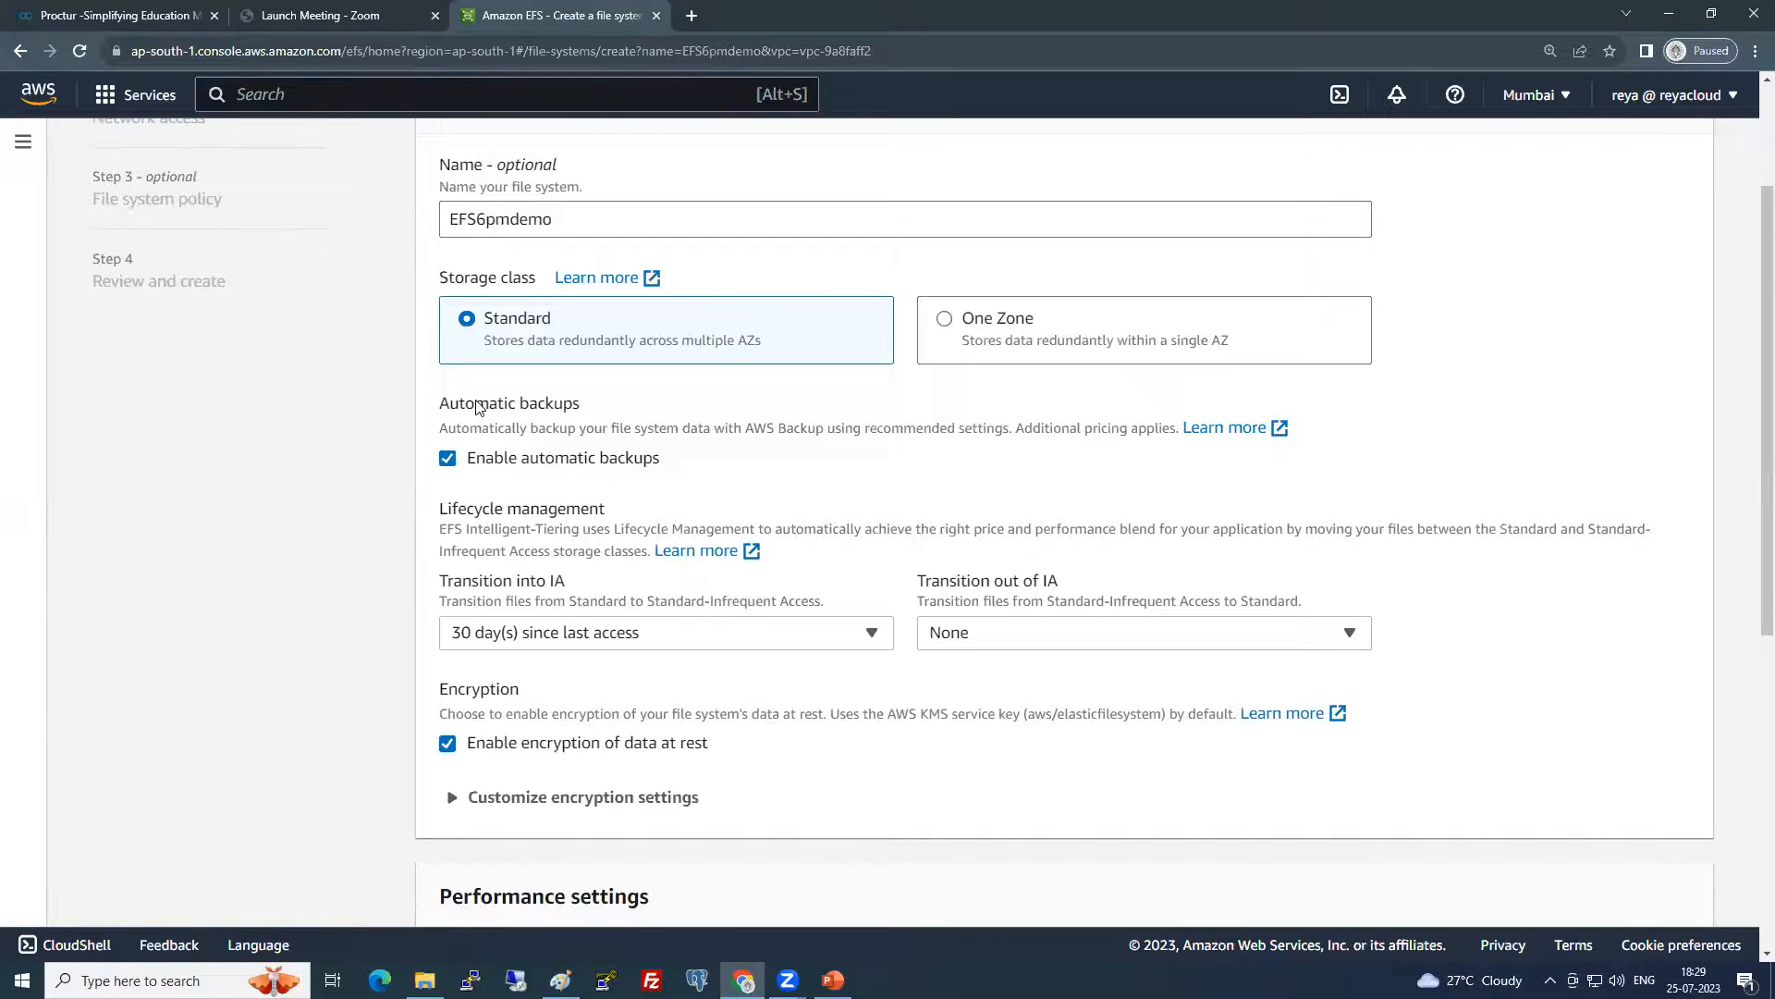
left_click(447, 378)
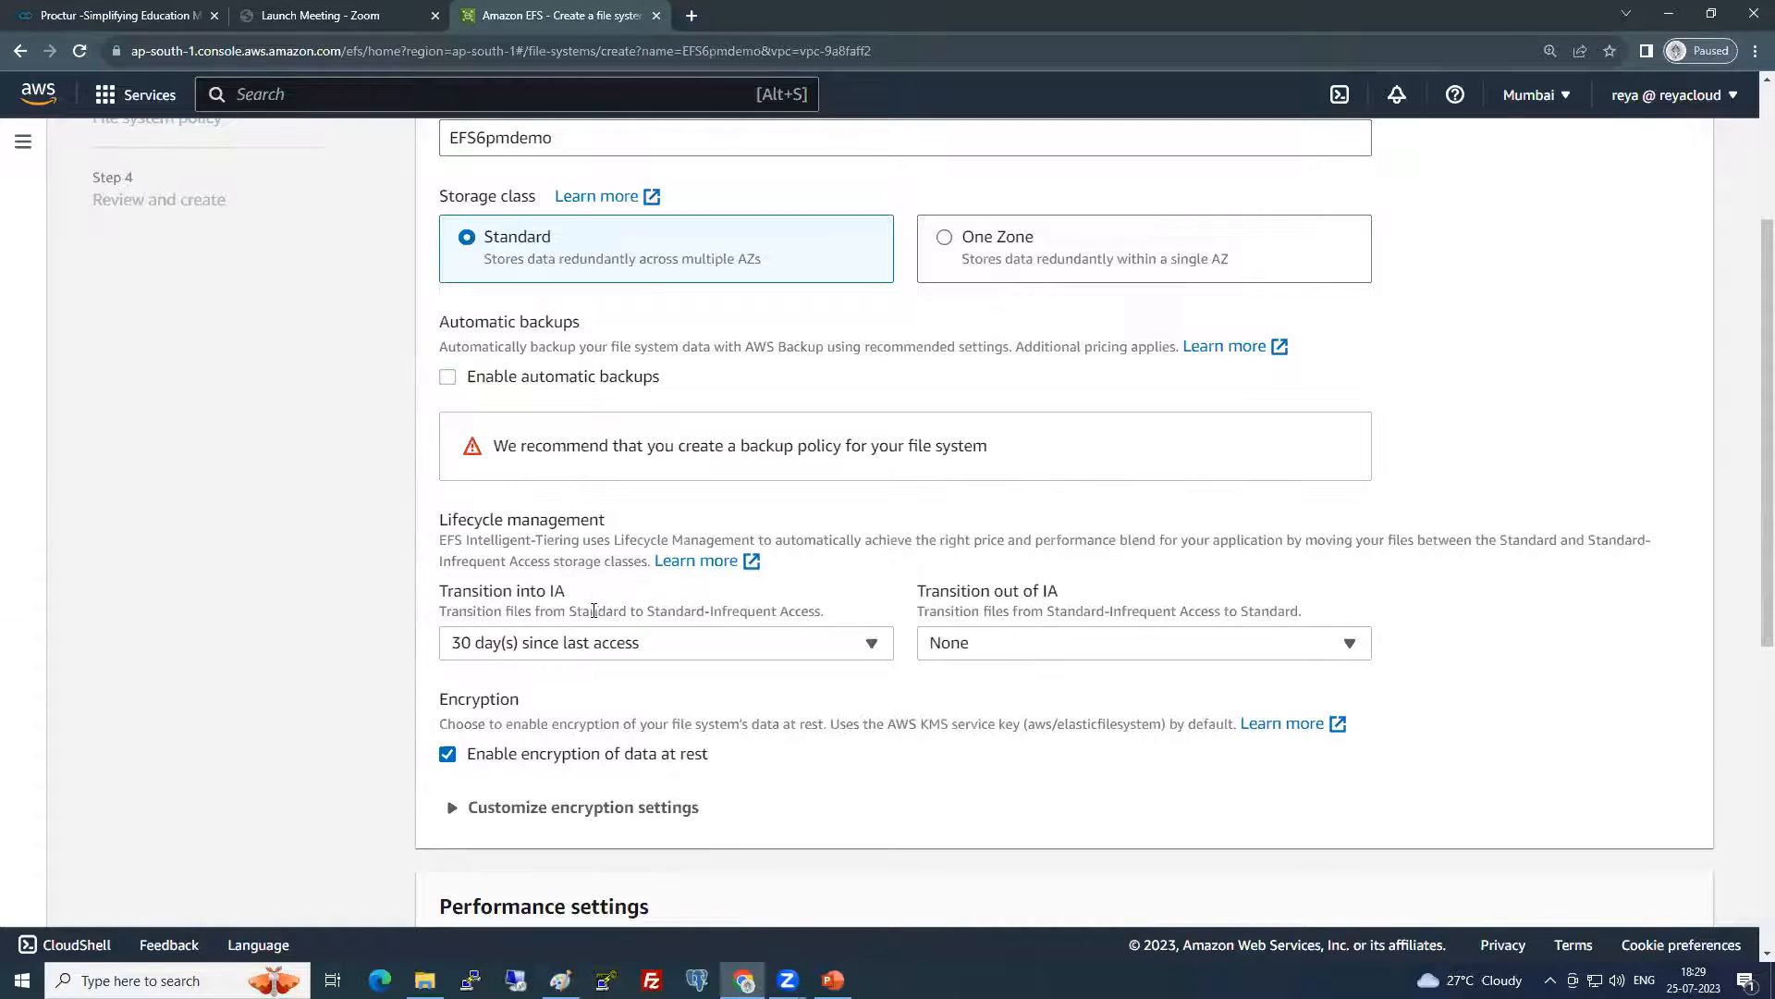
left_click_drag(667, 443, 1038, 448)
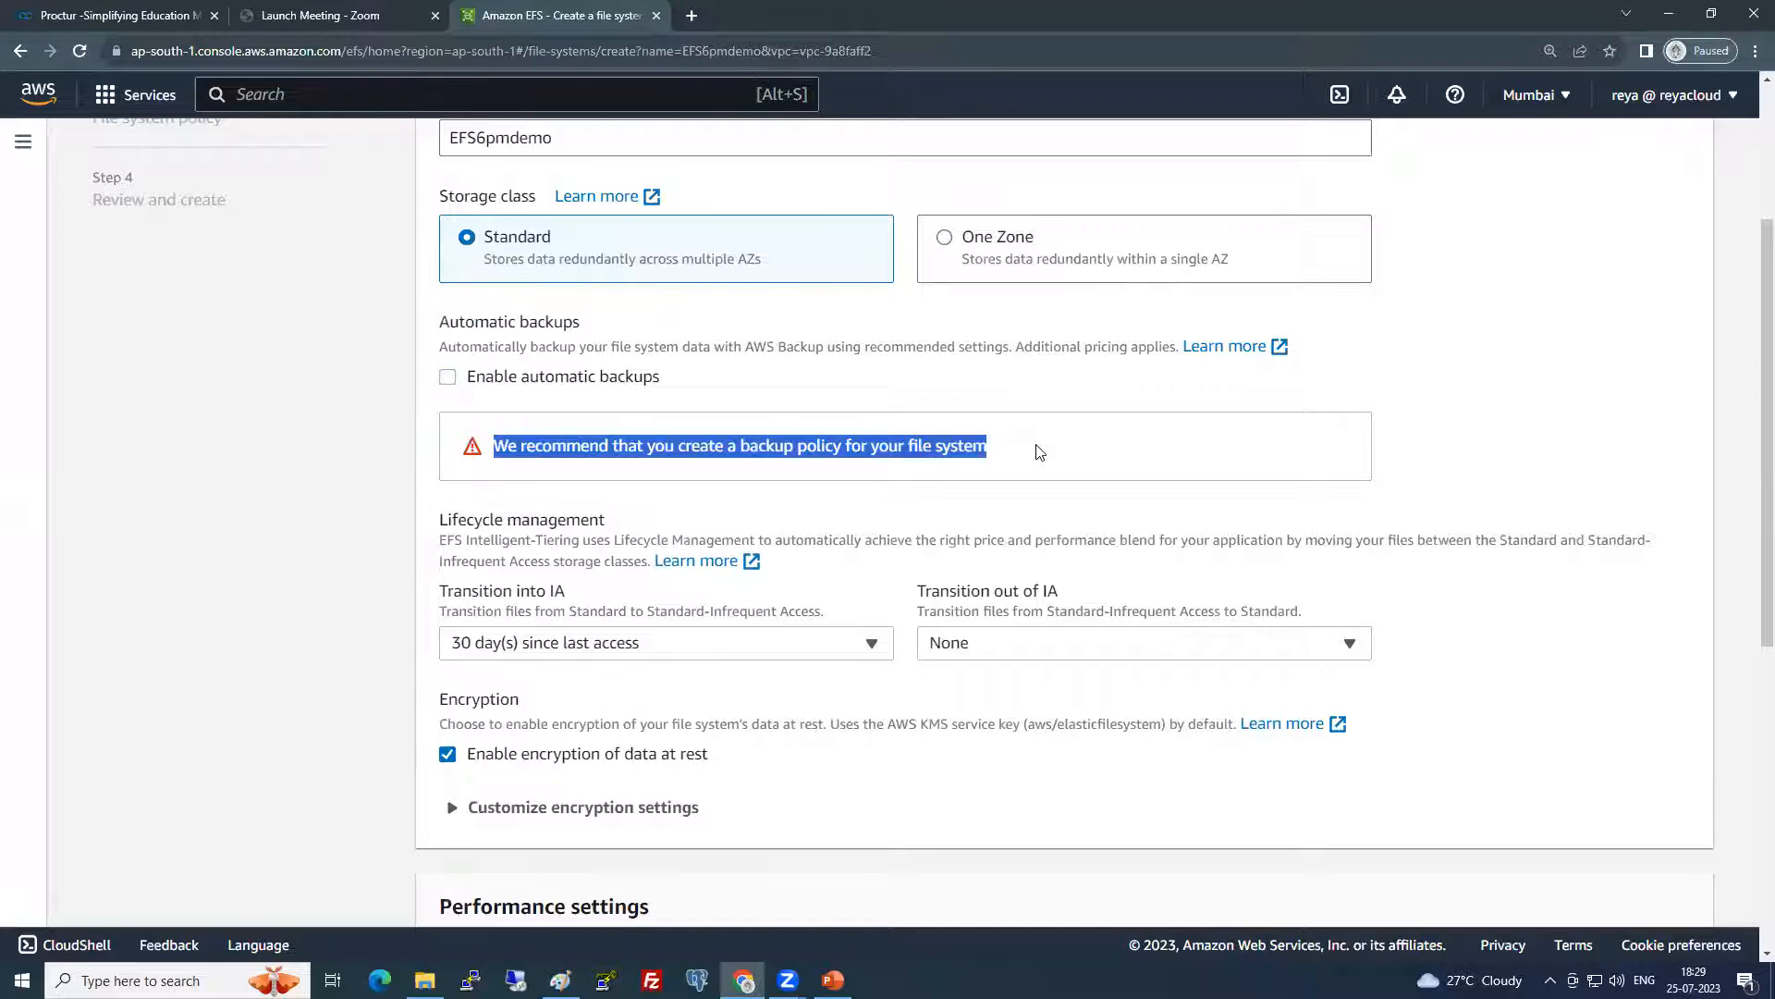
left_click(439, 495)
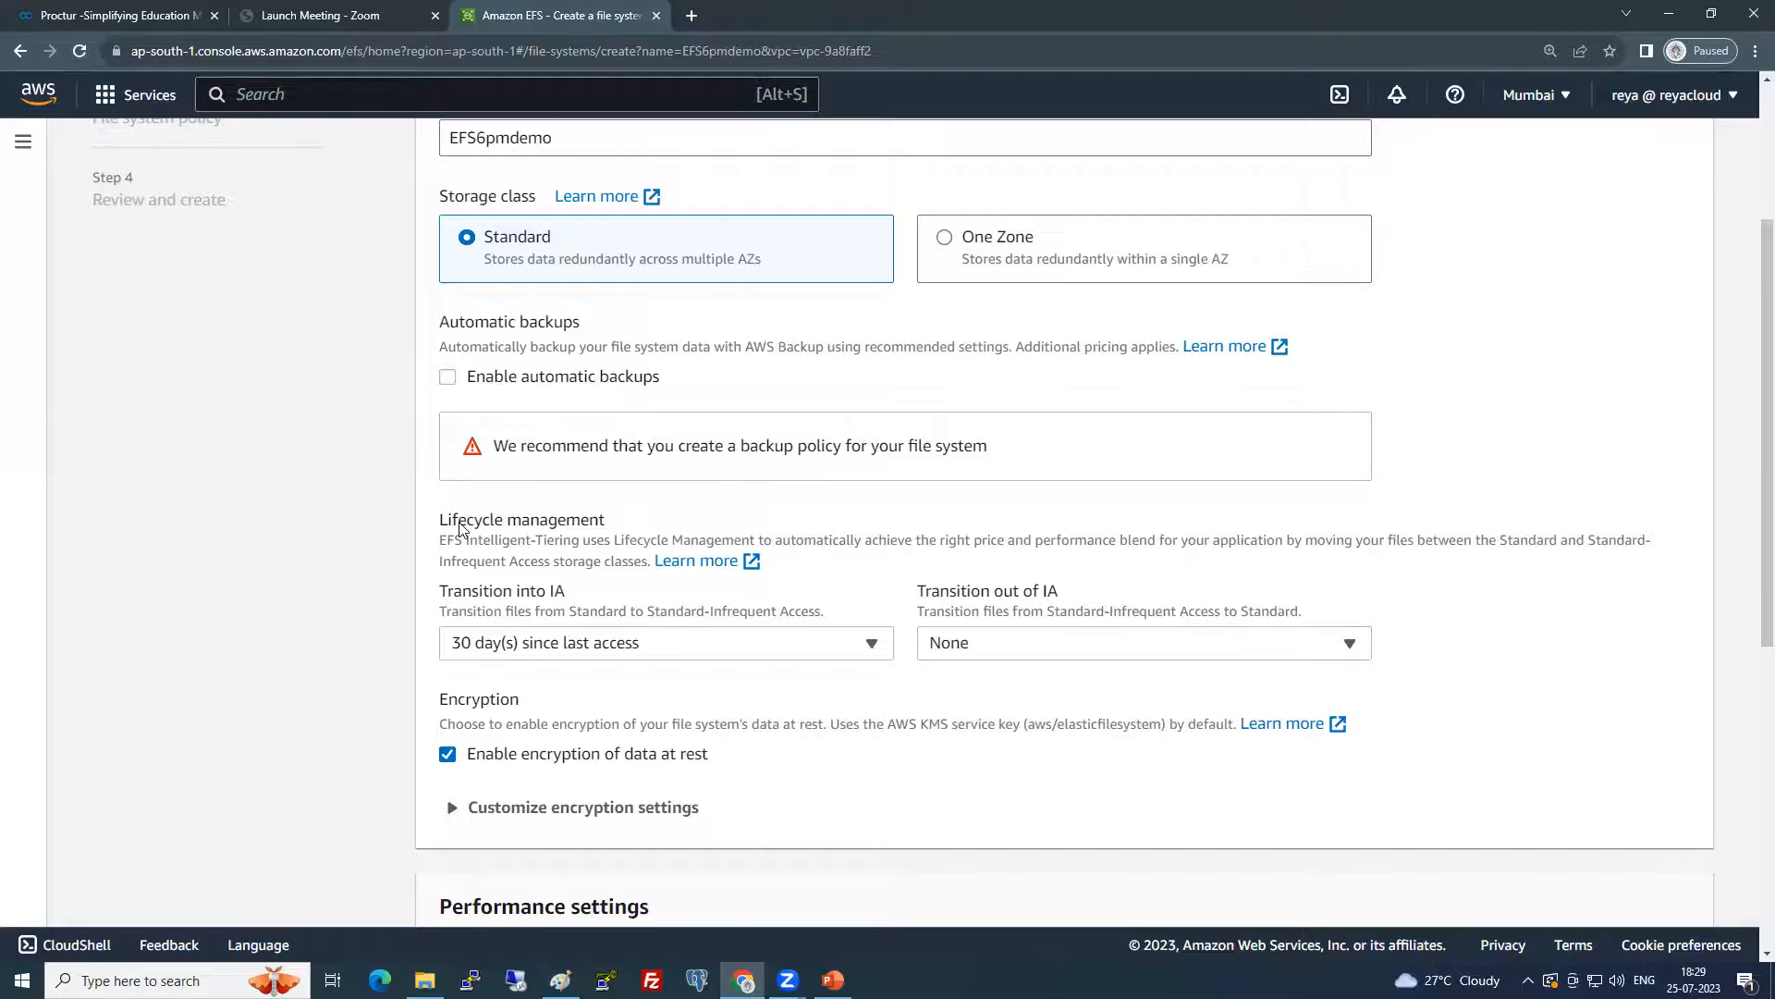
scroll(461, 527, "down", 1)
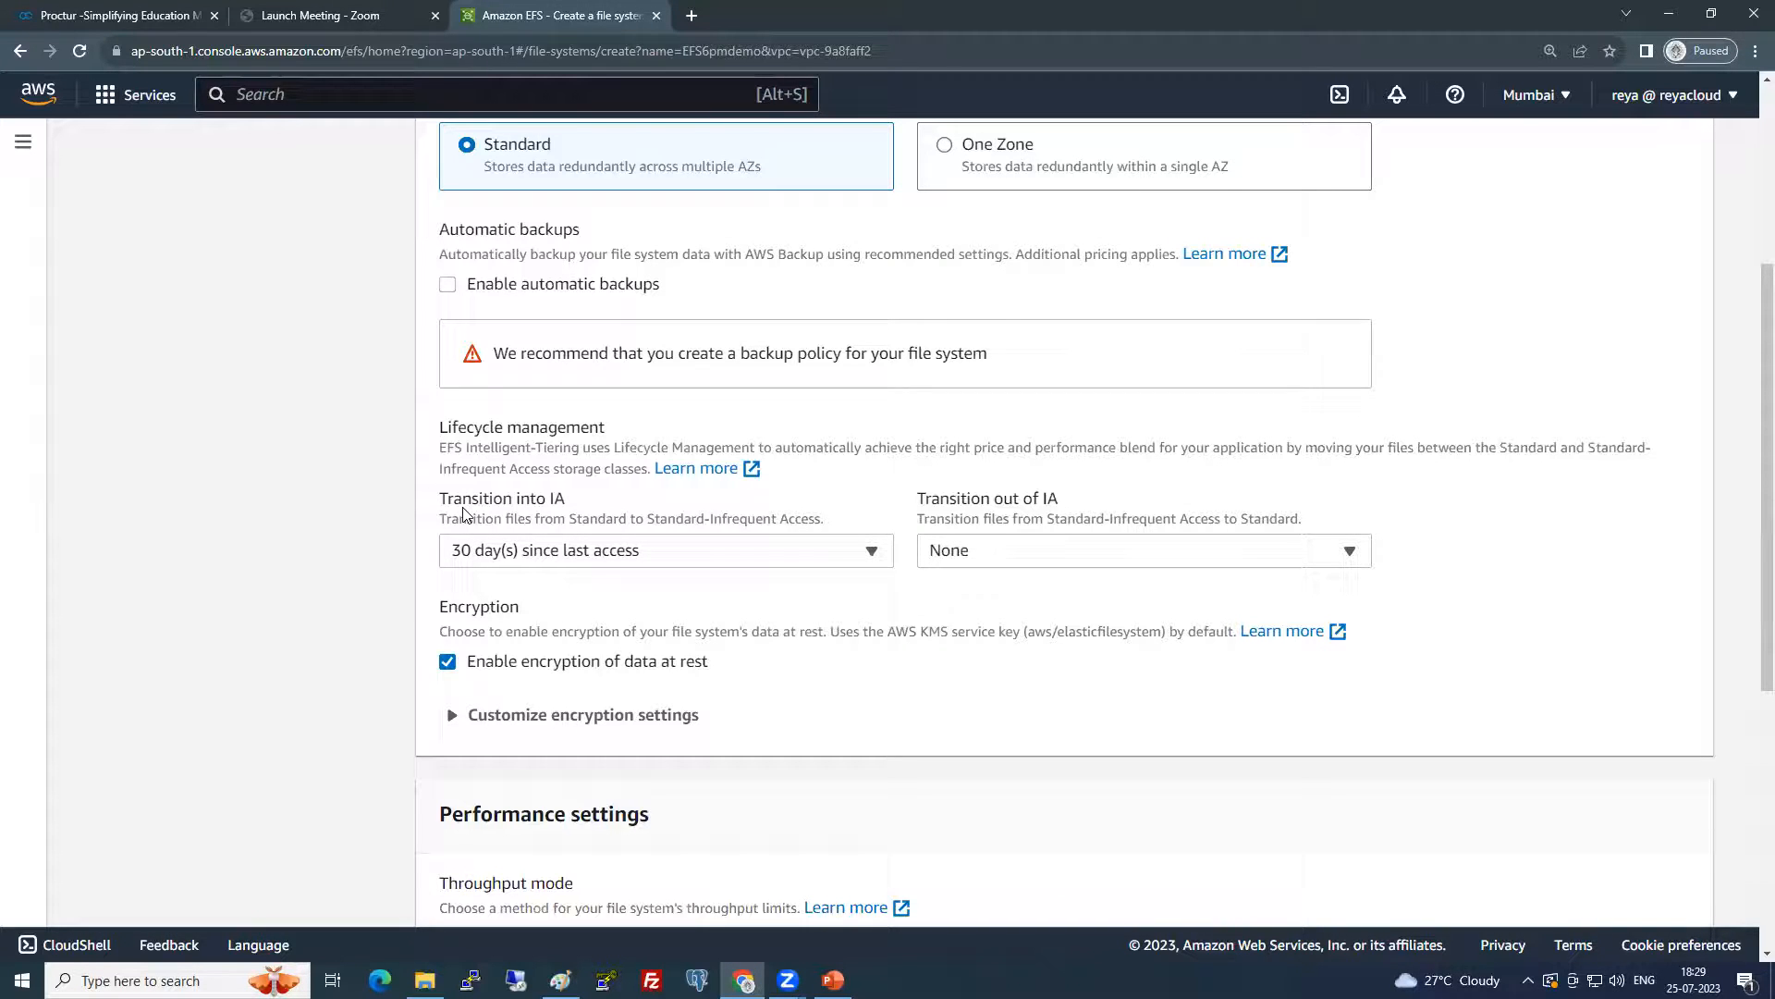
left_click(490, 551)
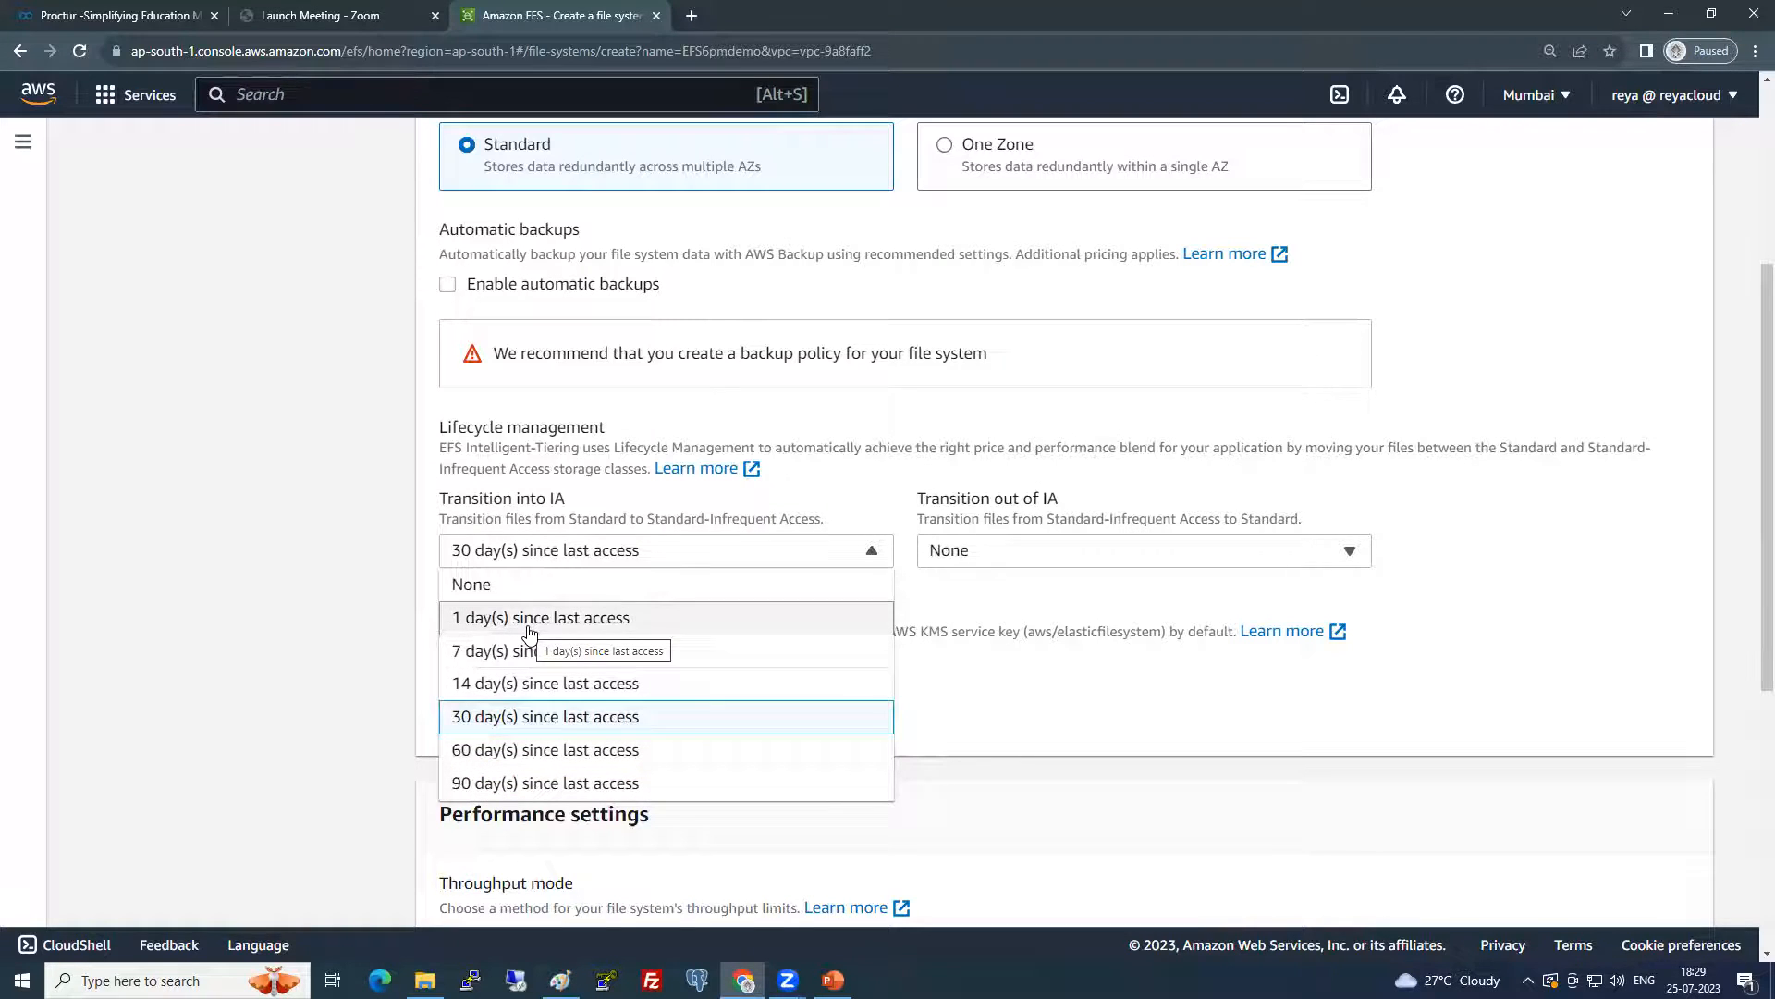
left_click_drag(546, 499, 569, 505)
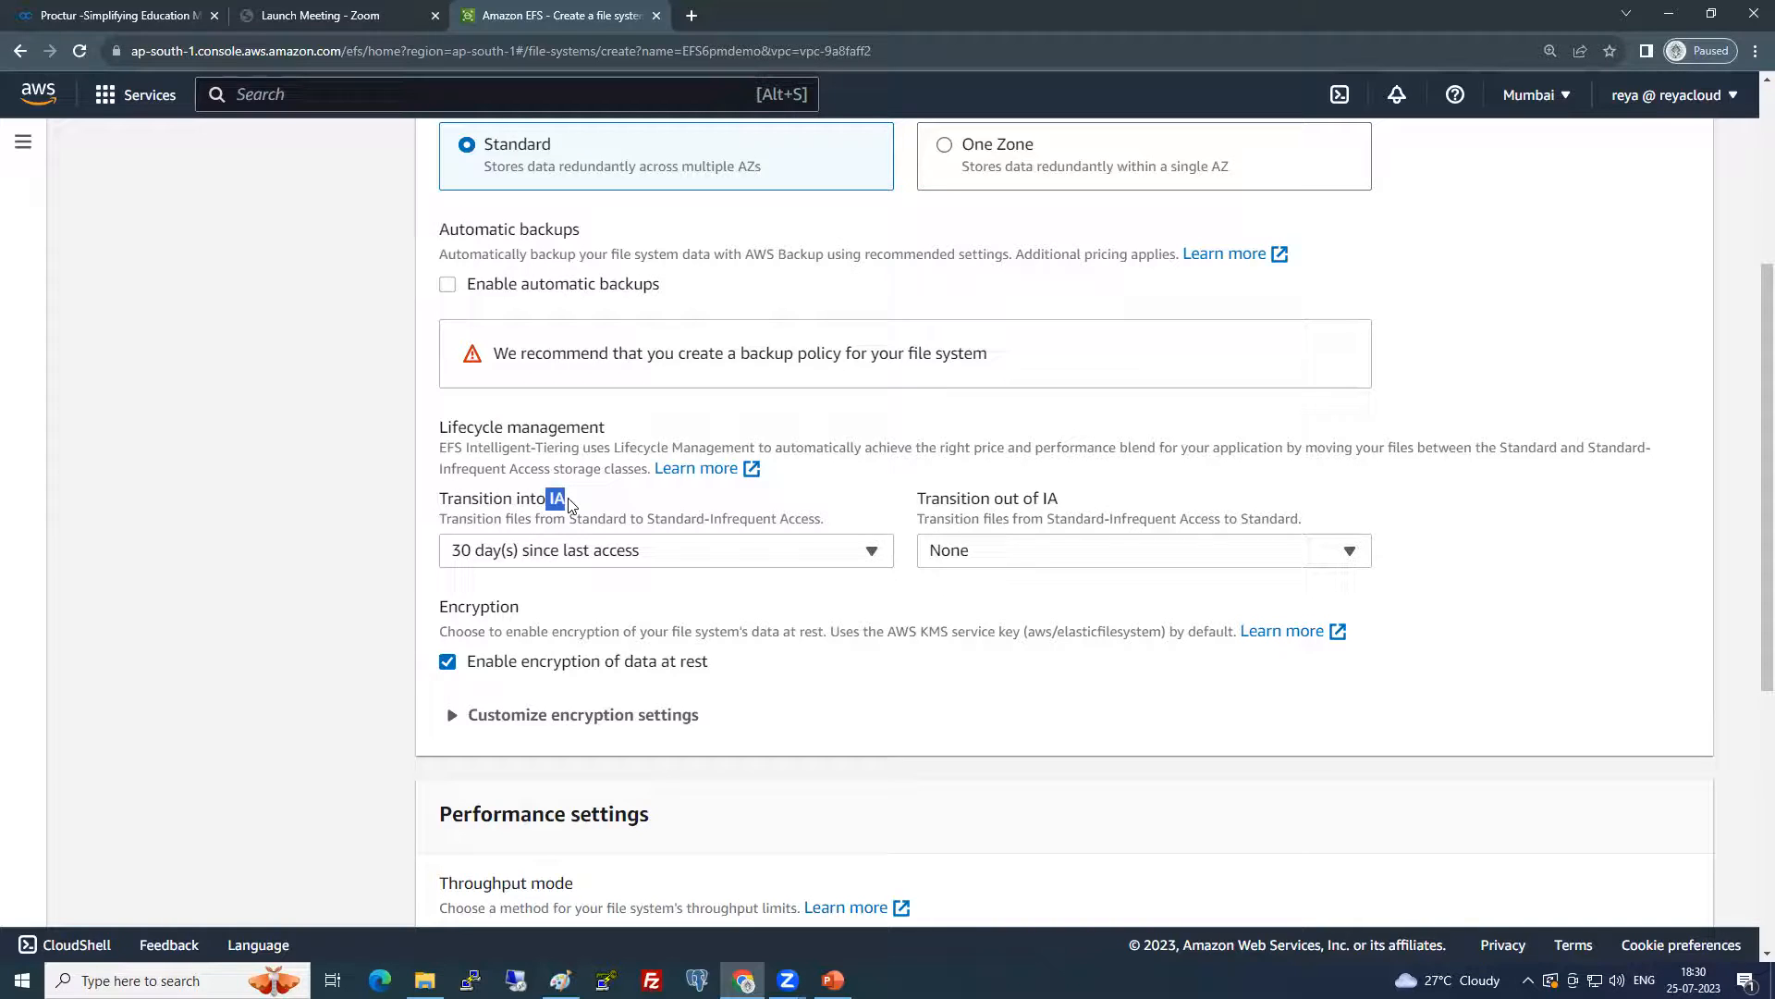
Try a 1-day IA transition with first-access transition out, then set Transition into IA to None
left_click(593, 555)
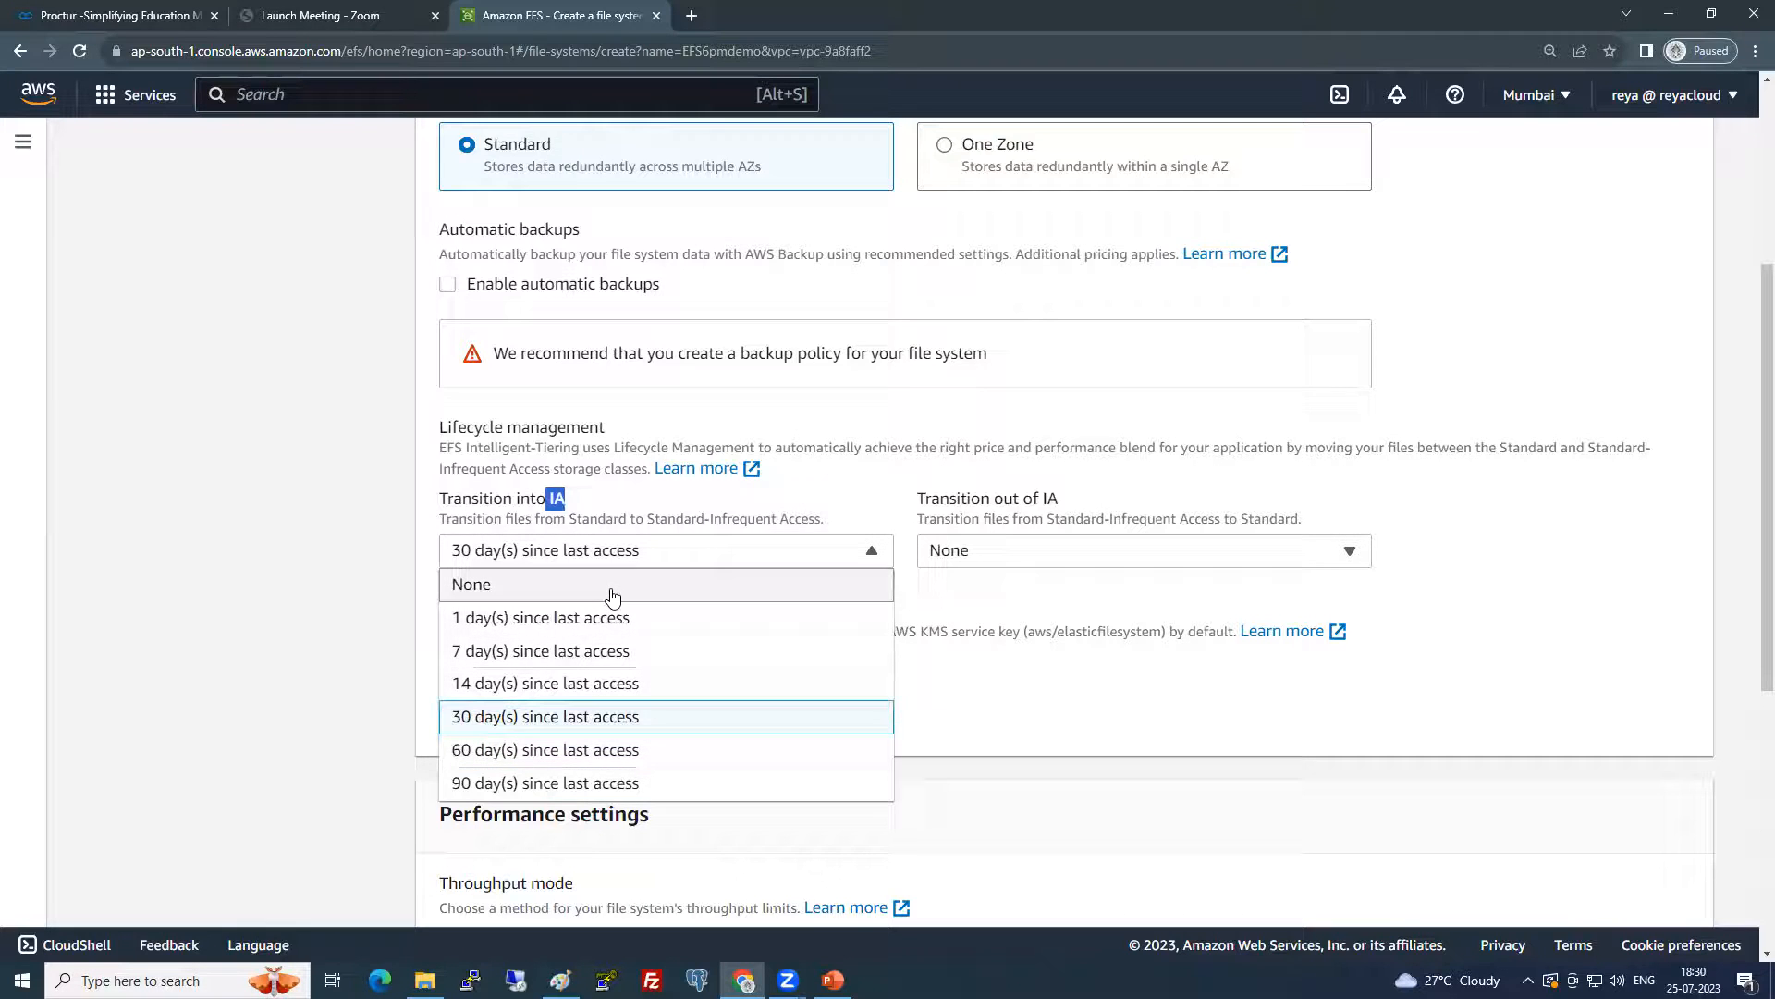
left_click(809, 584)
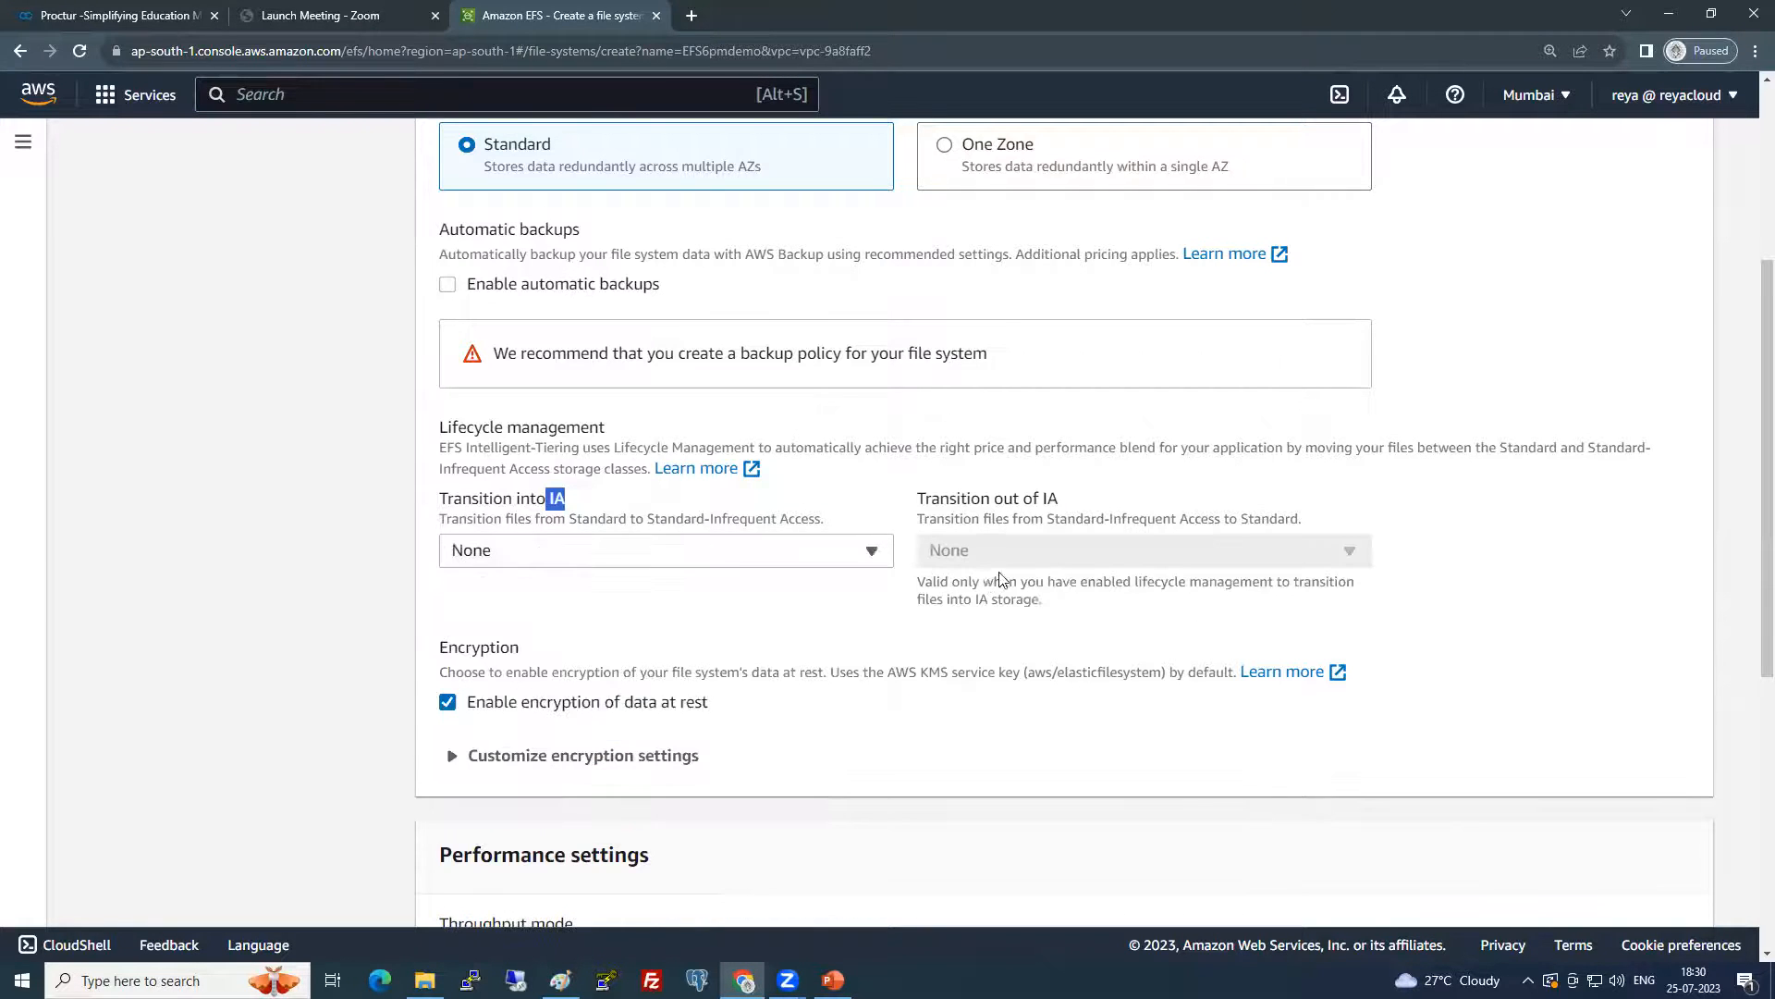
left_click(638, 558)
left_click(612, 618)
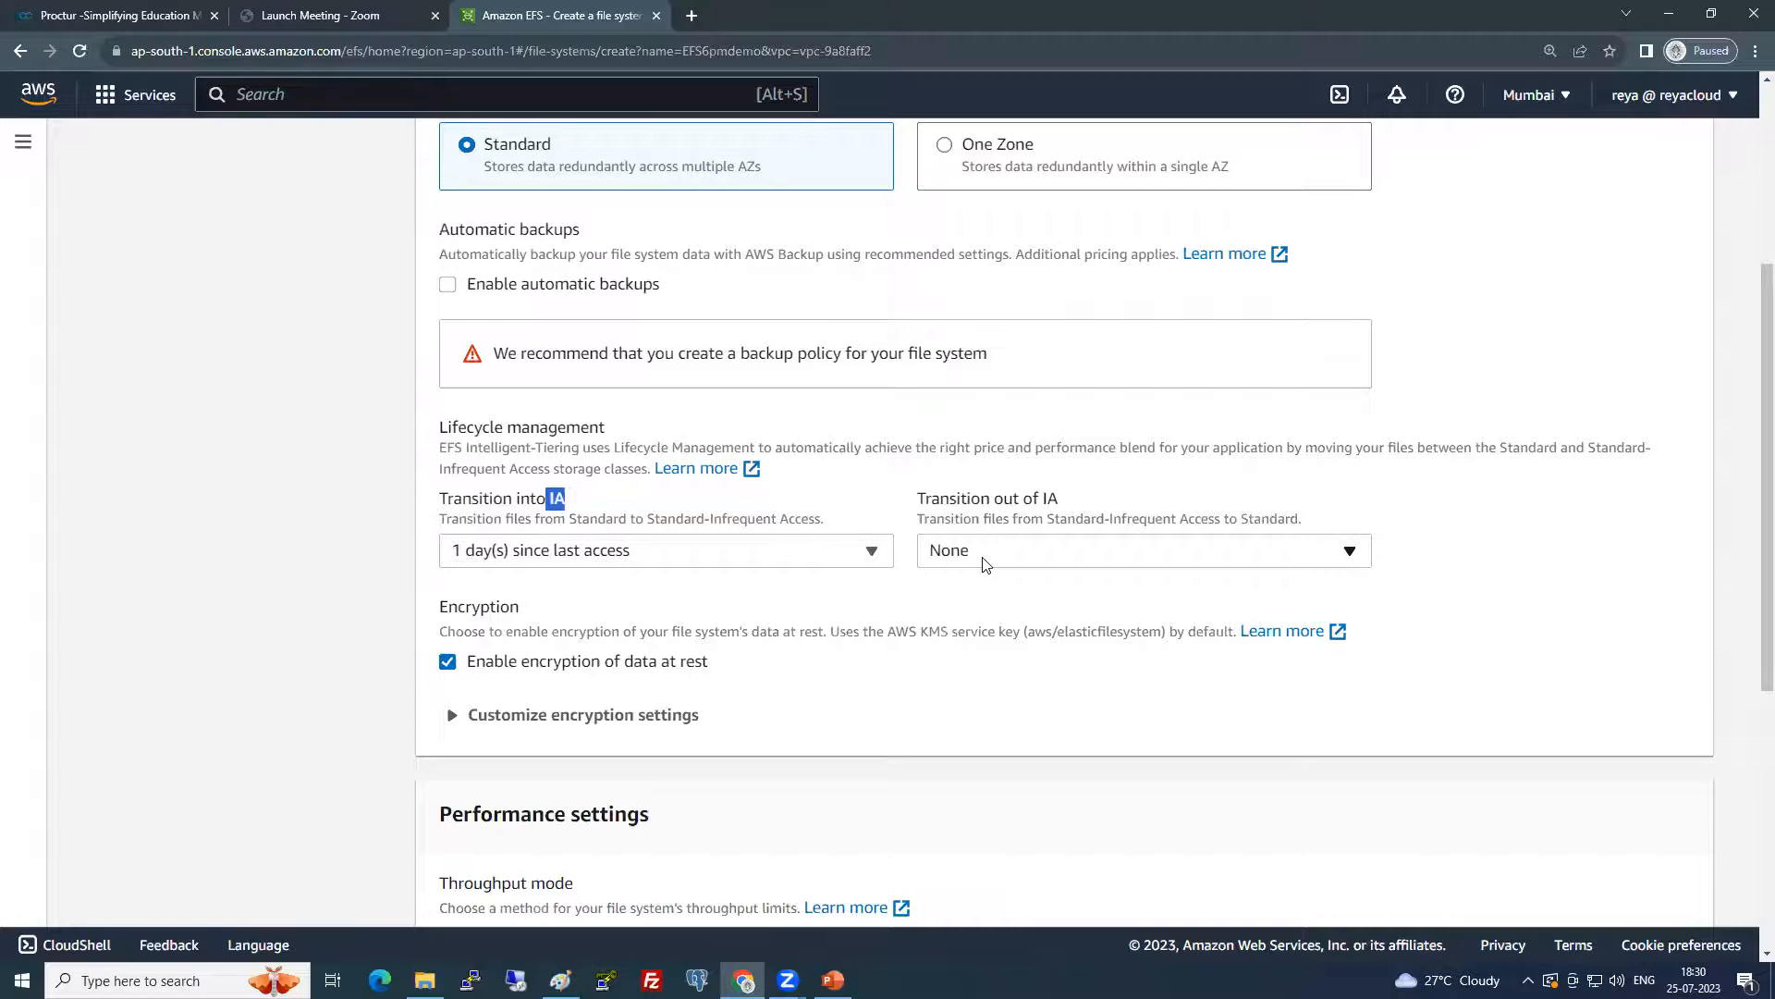
left_click(985, 565)
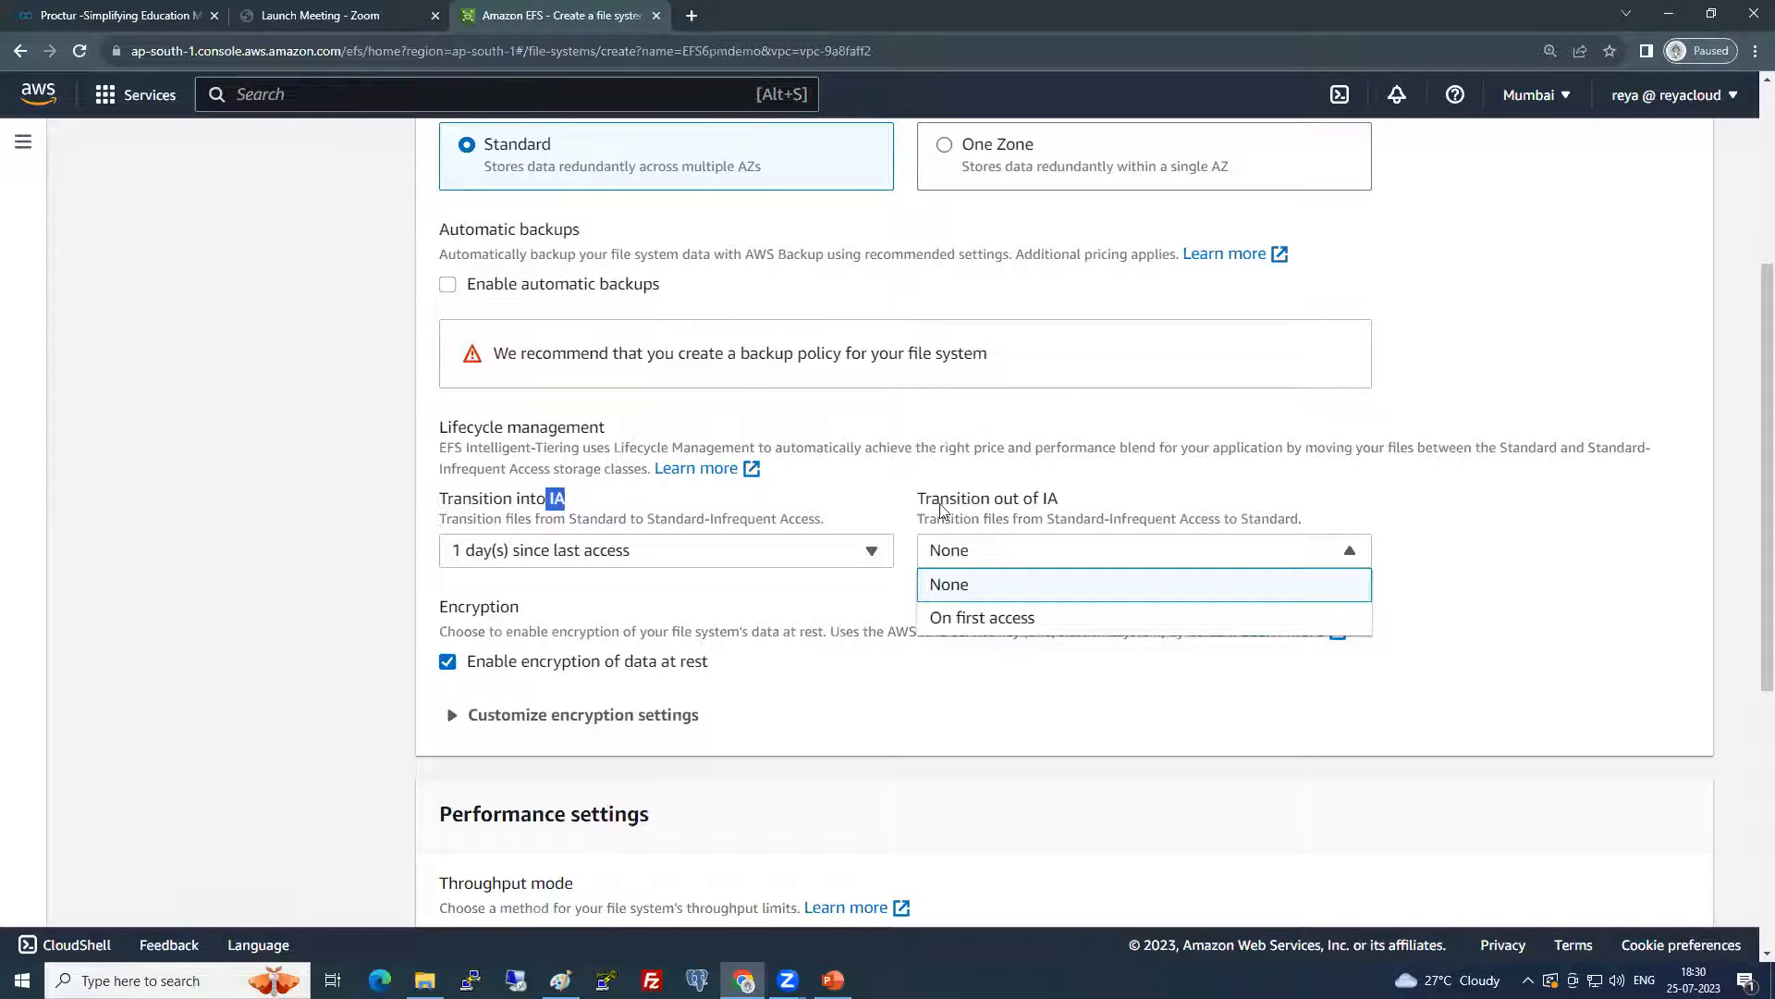
left_click(986, 619)
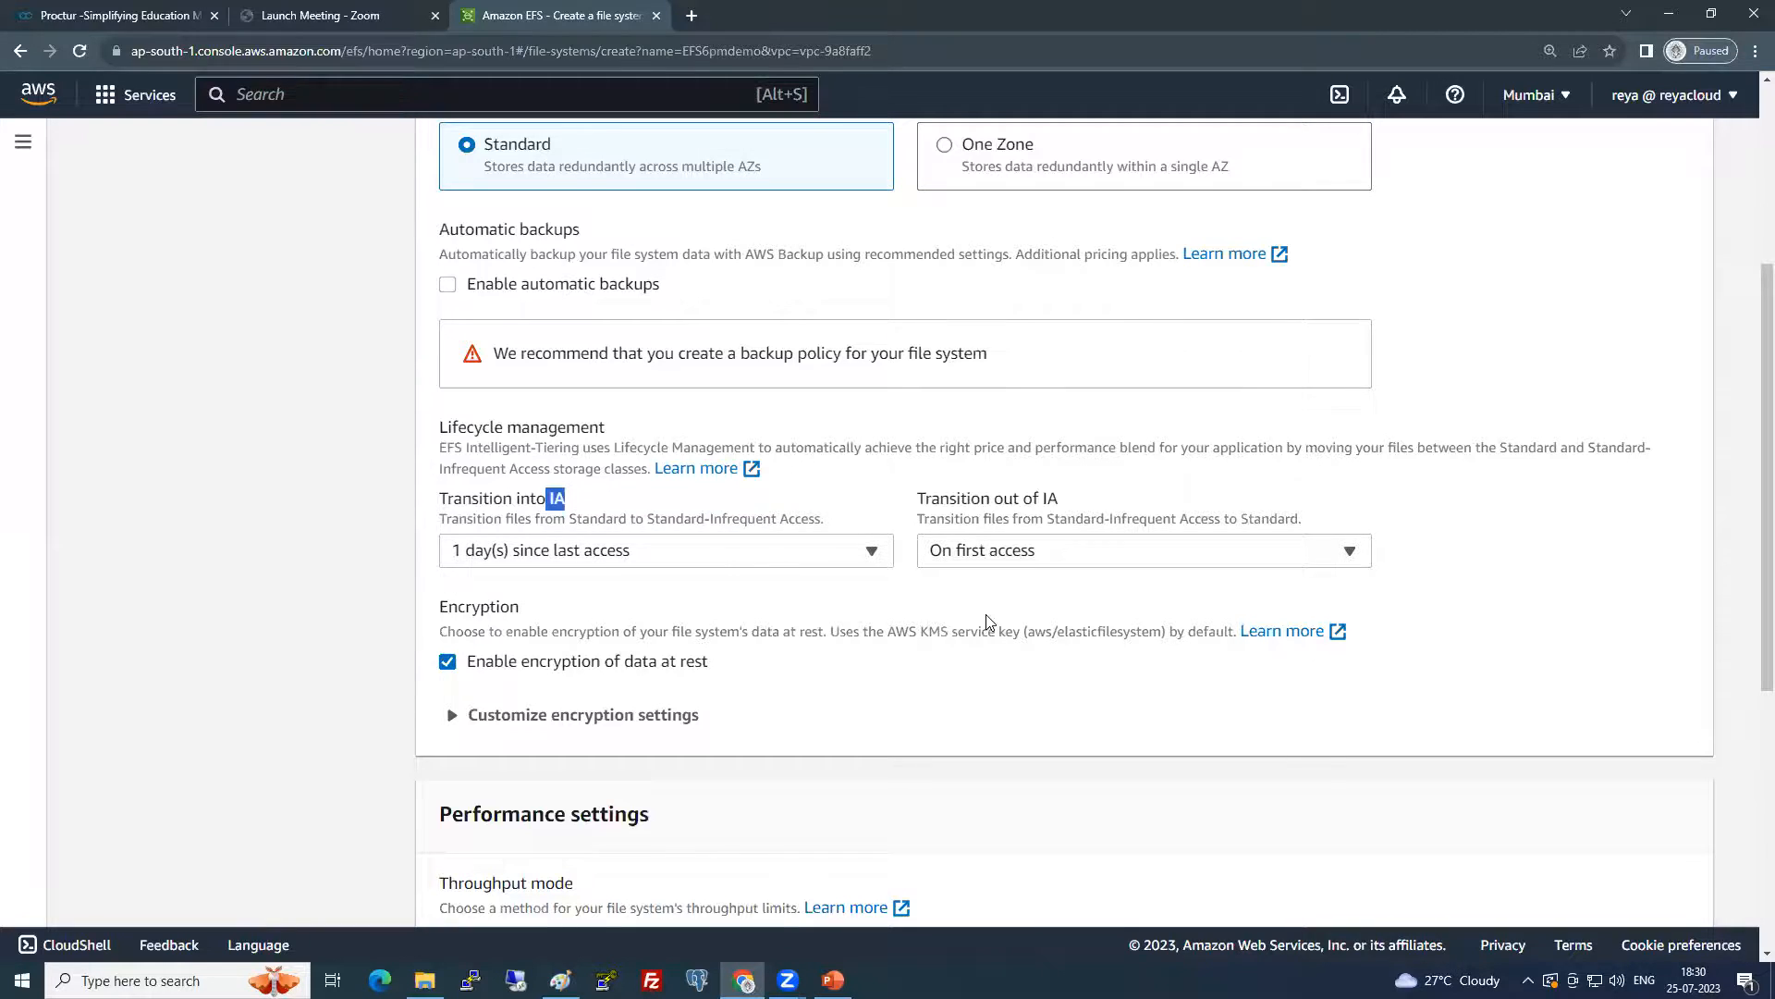
left_click(775, 551)
left_click(668, 588)
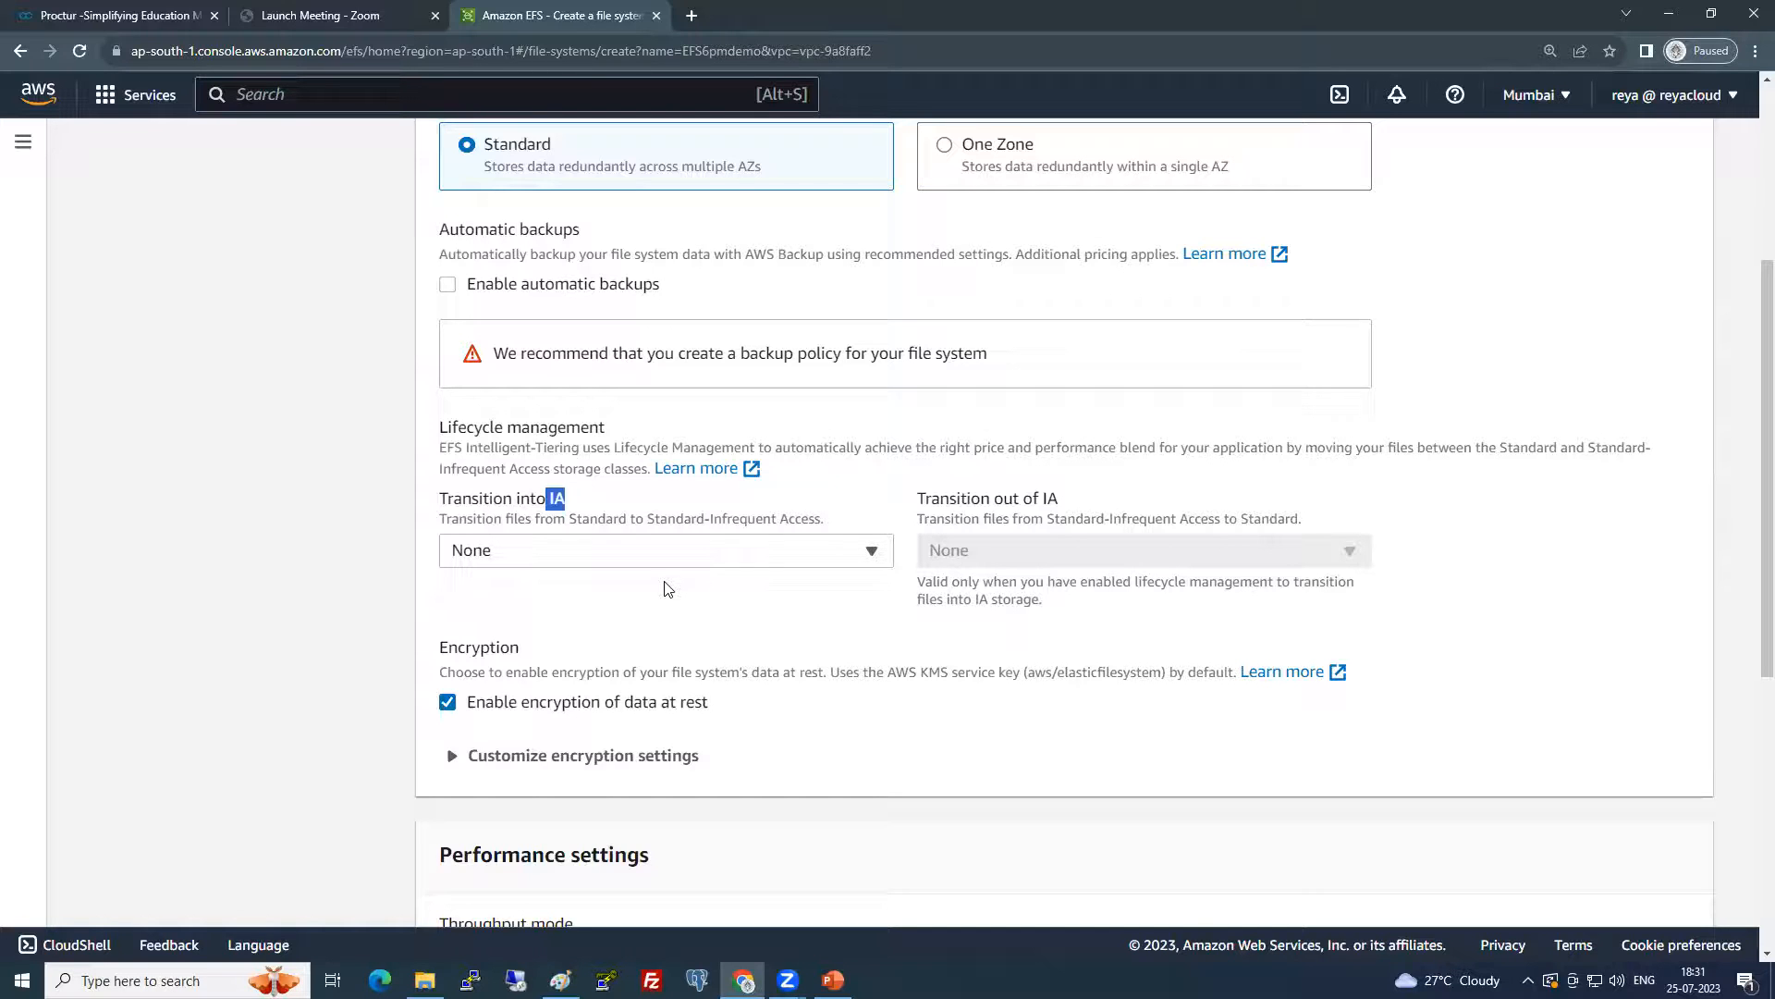
scroll(667, 589, "down", 2)
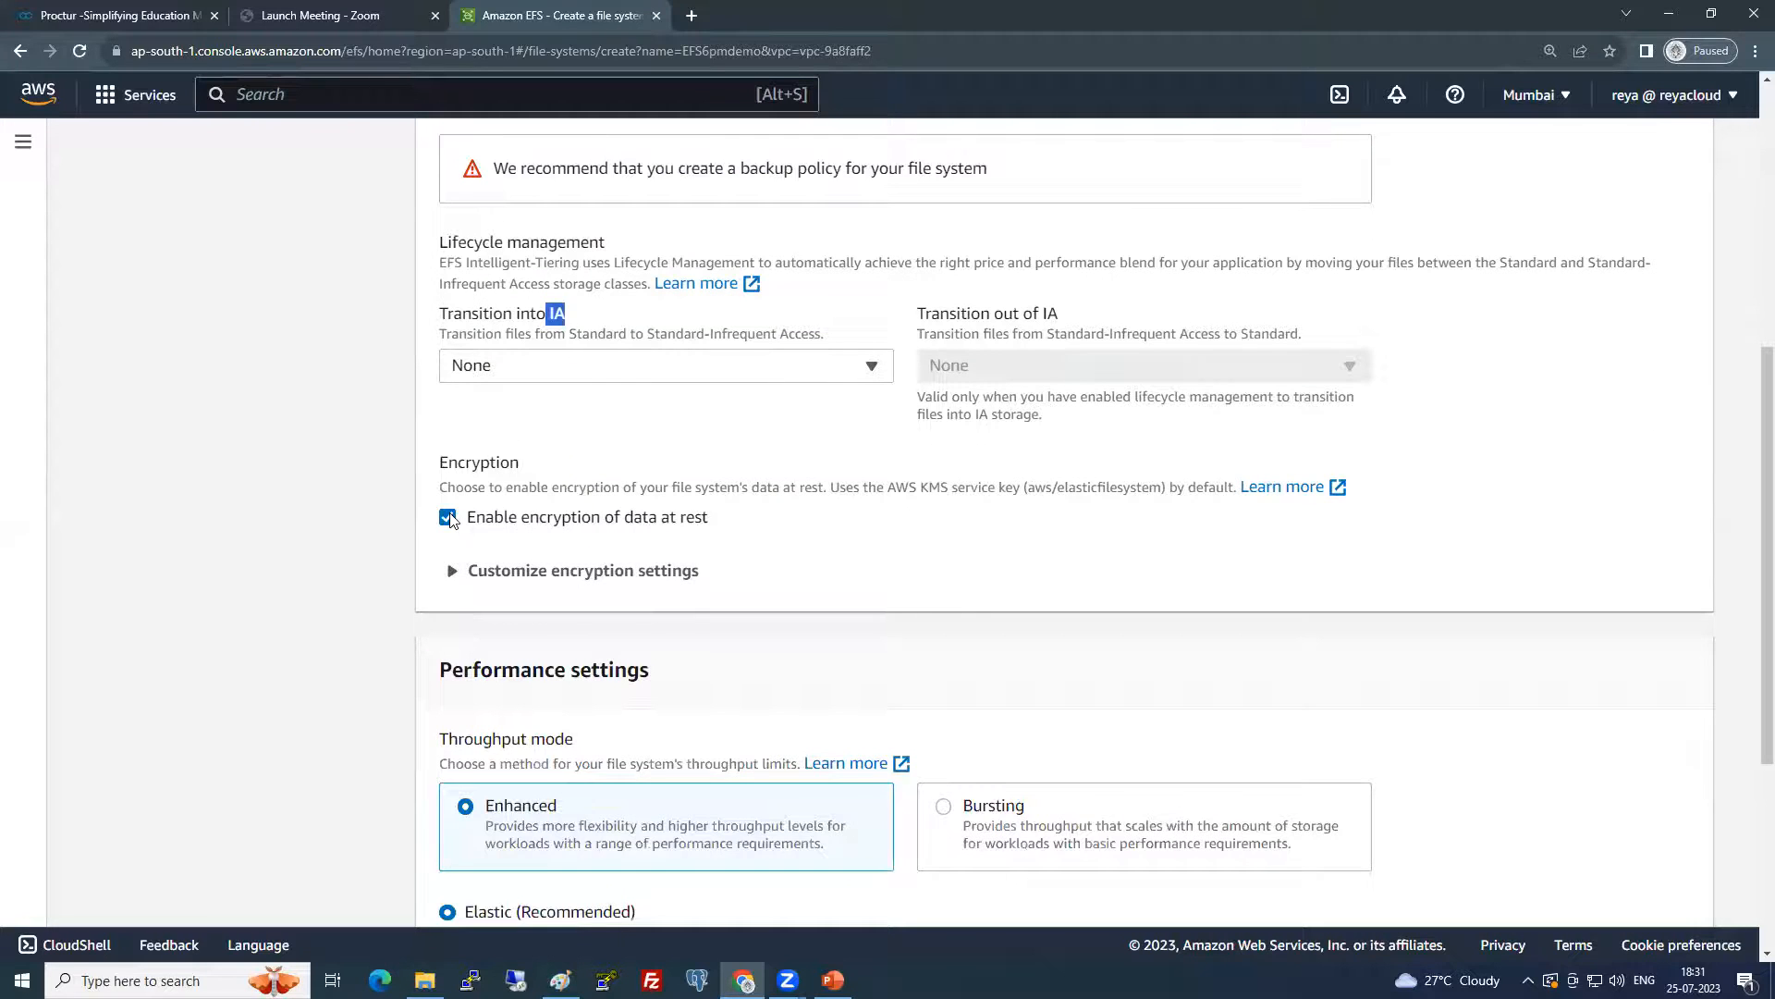
Disable encryption at rest and keep Elastic throughput after trying Provisioned
left_click(449, 518)
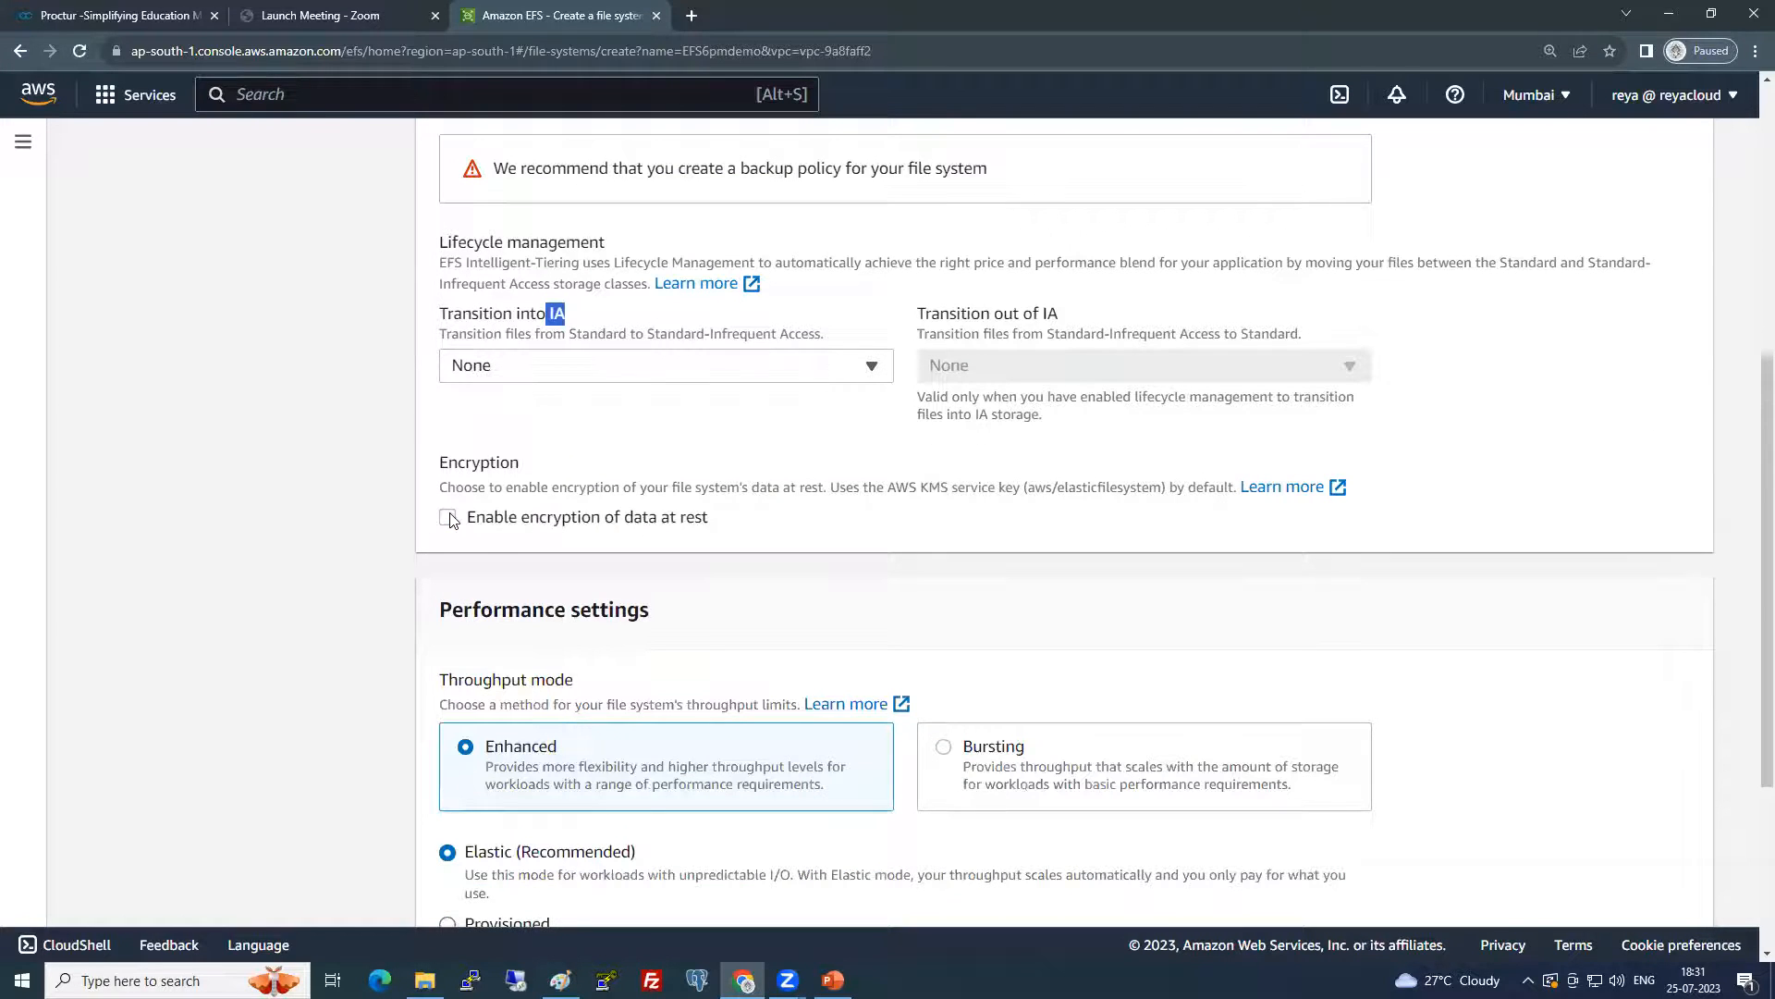
scroll(490, 548, "down", 3)
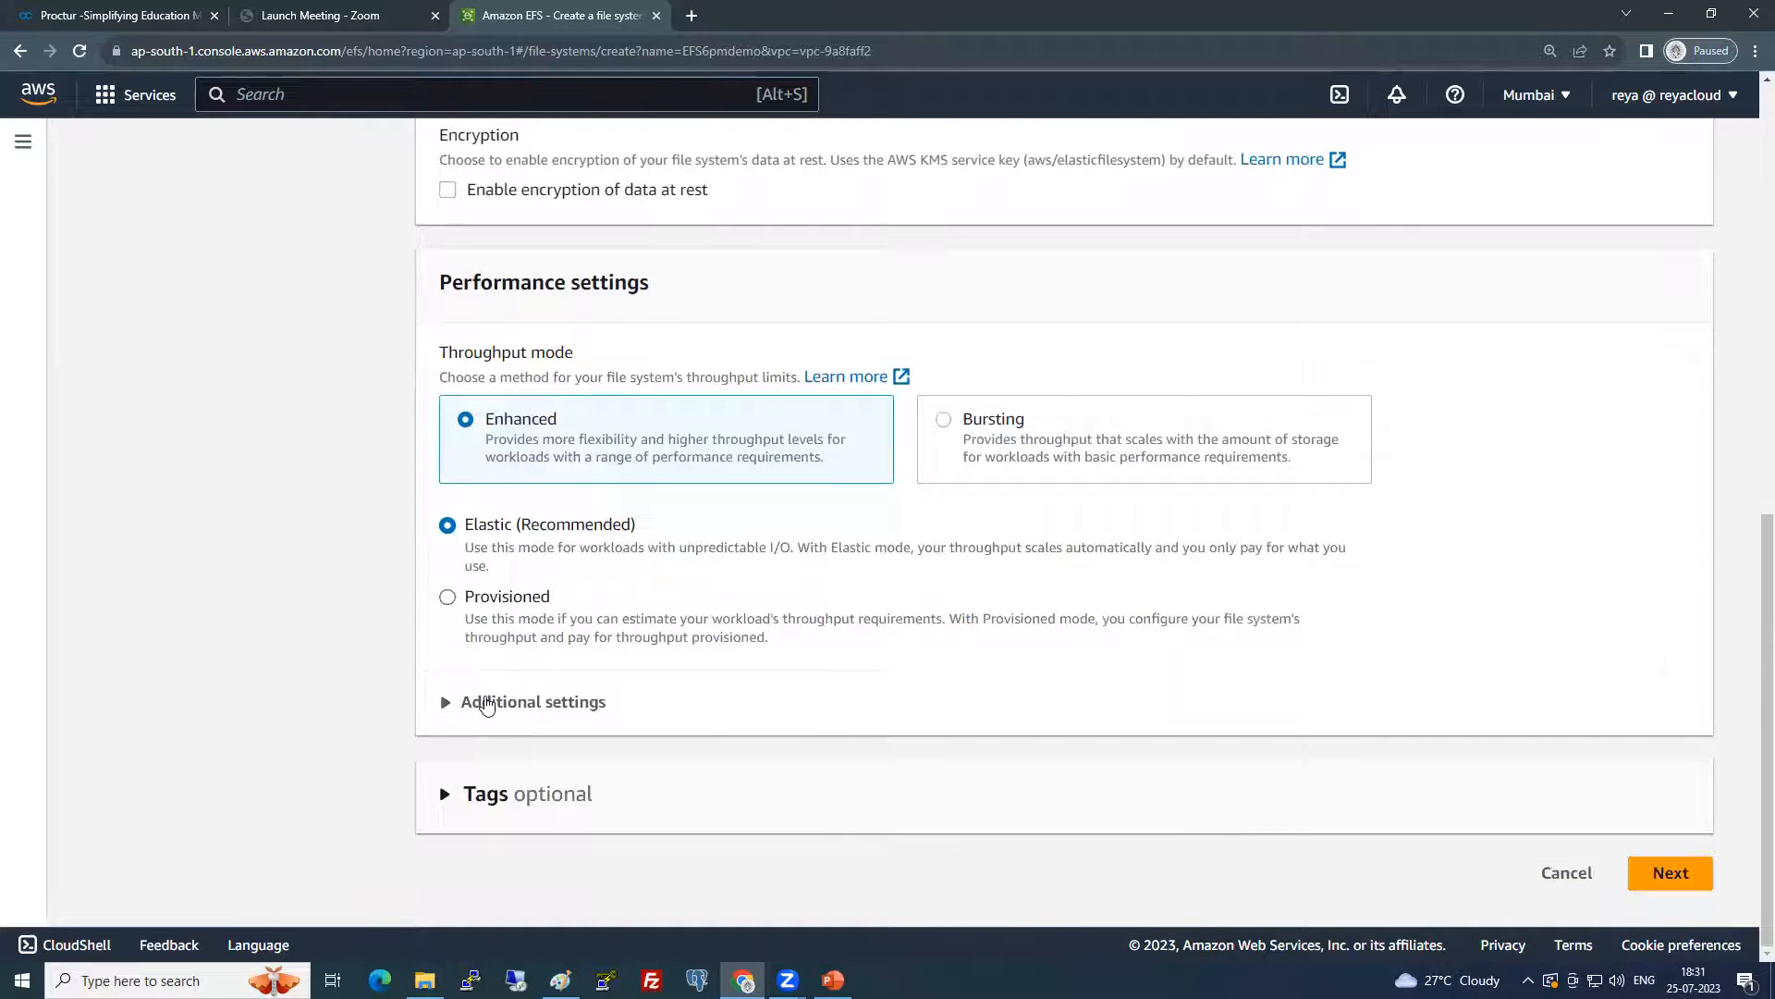
left_click(479, 702)
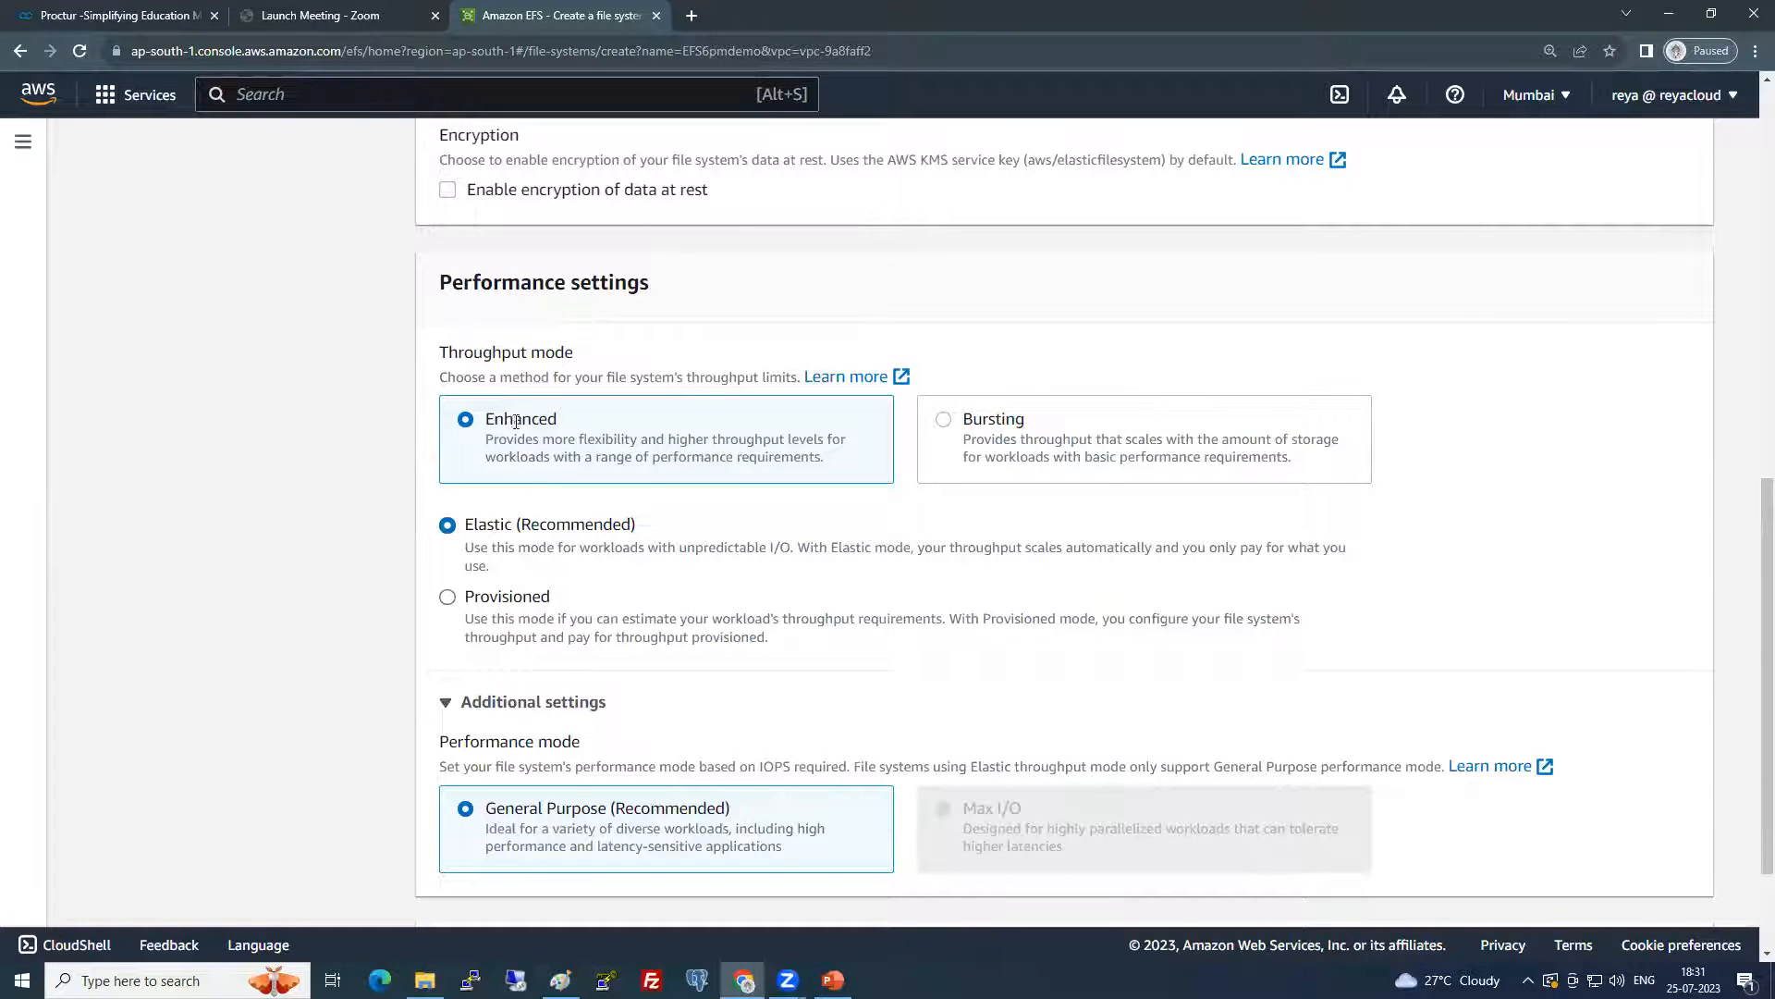
left_click_drag(485, 419, 564, 421)
left_click(488, 526)
left_click(502, 603)
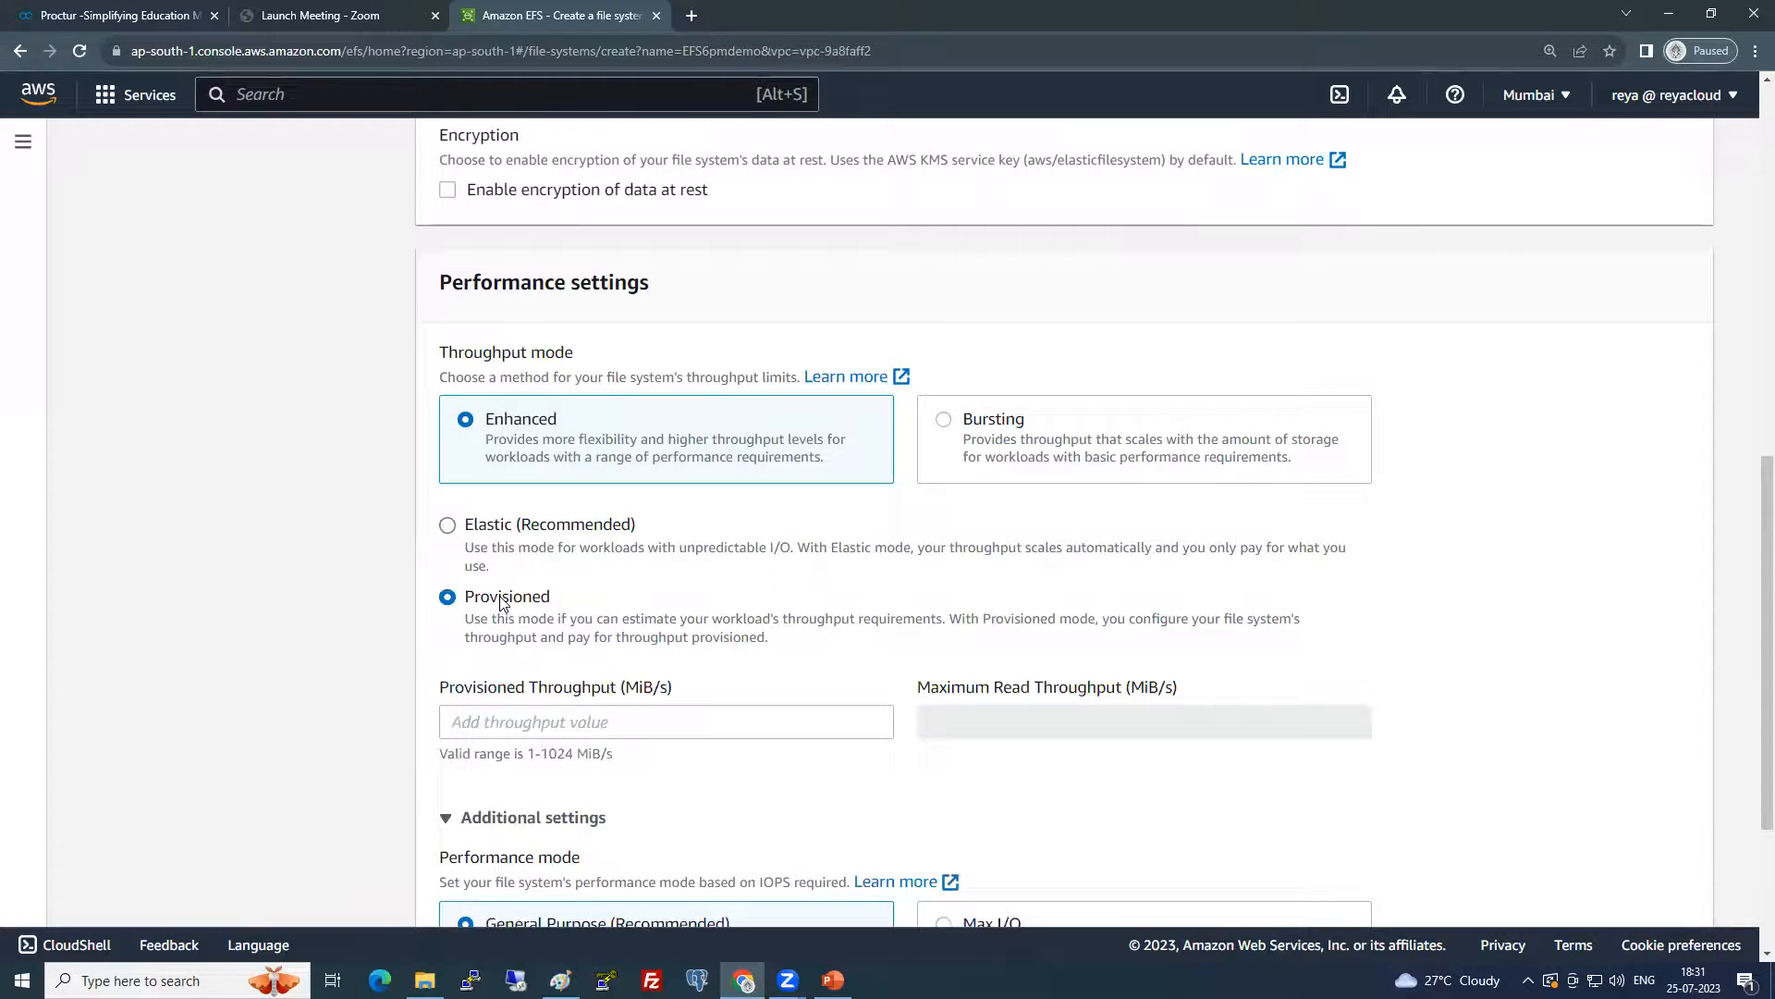
left_click(566, 718)
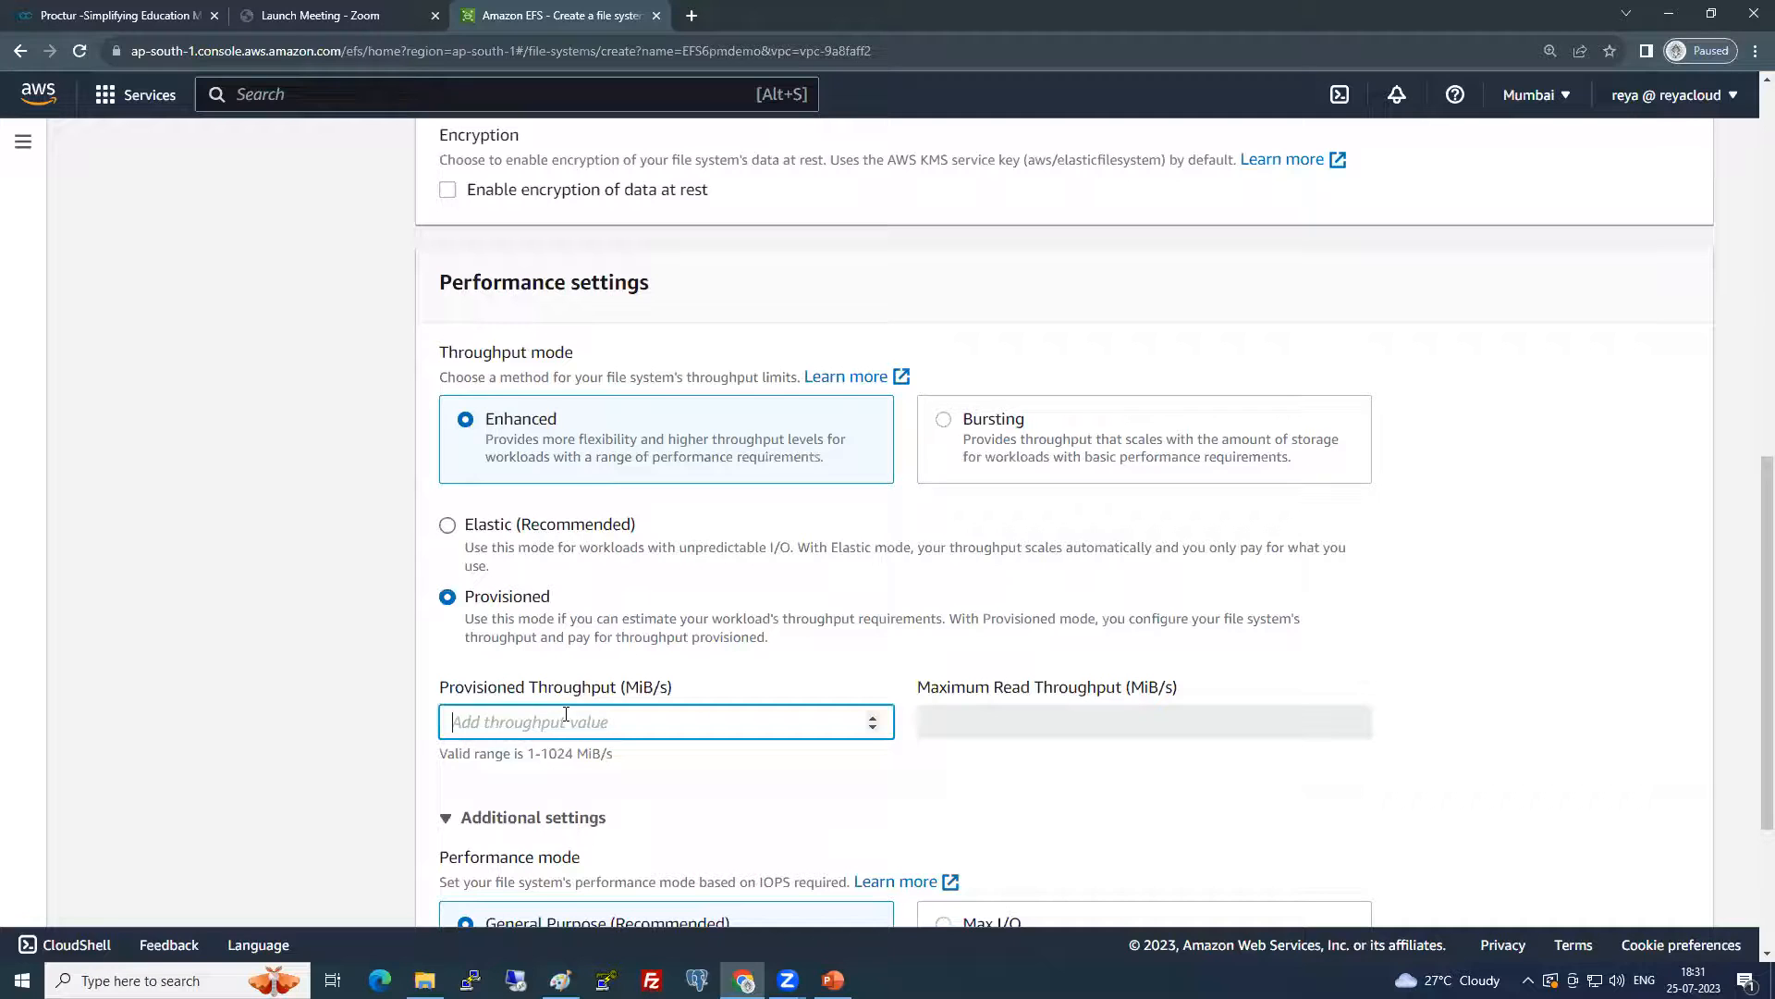
left_click(480, 526)
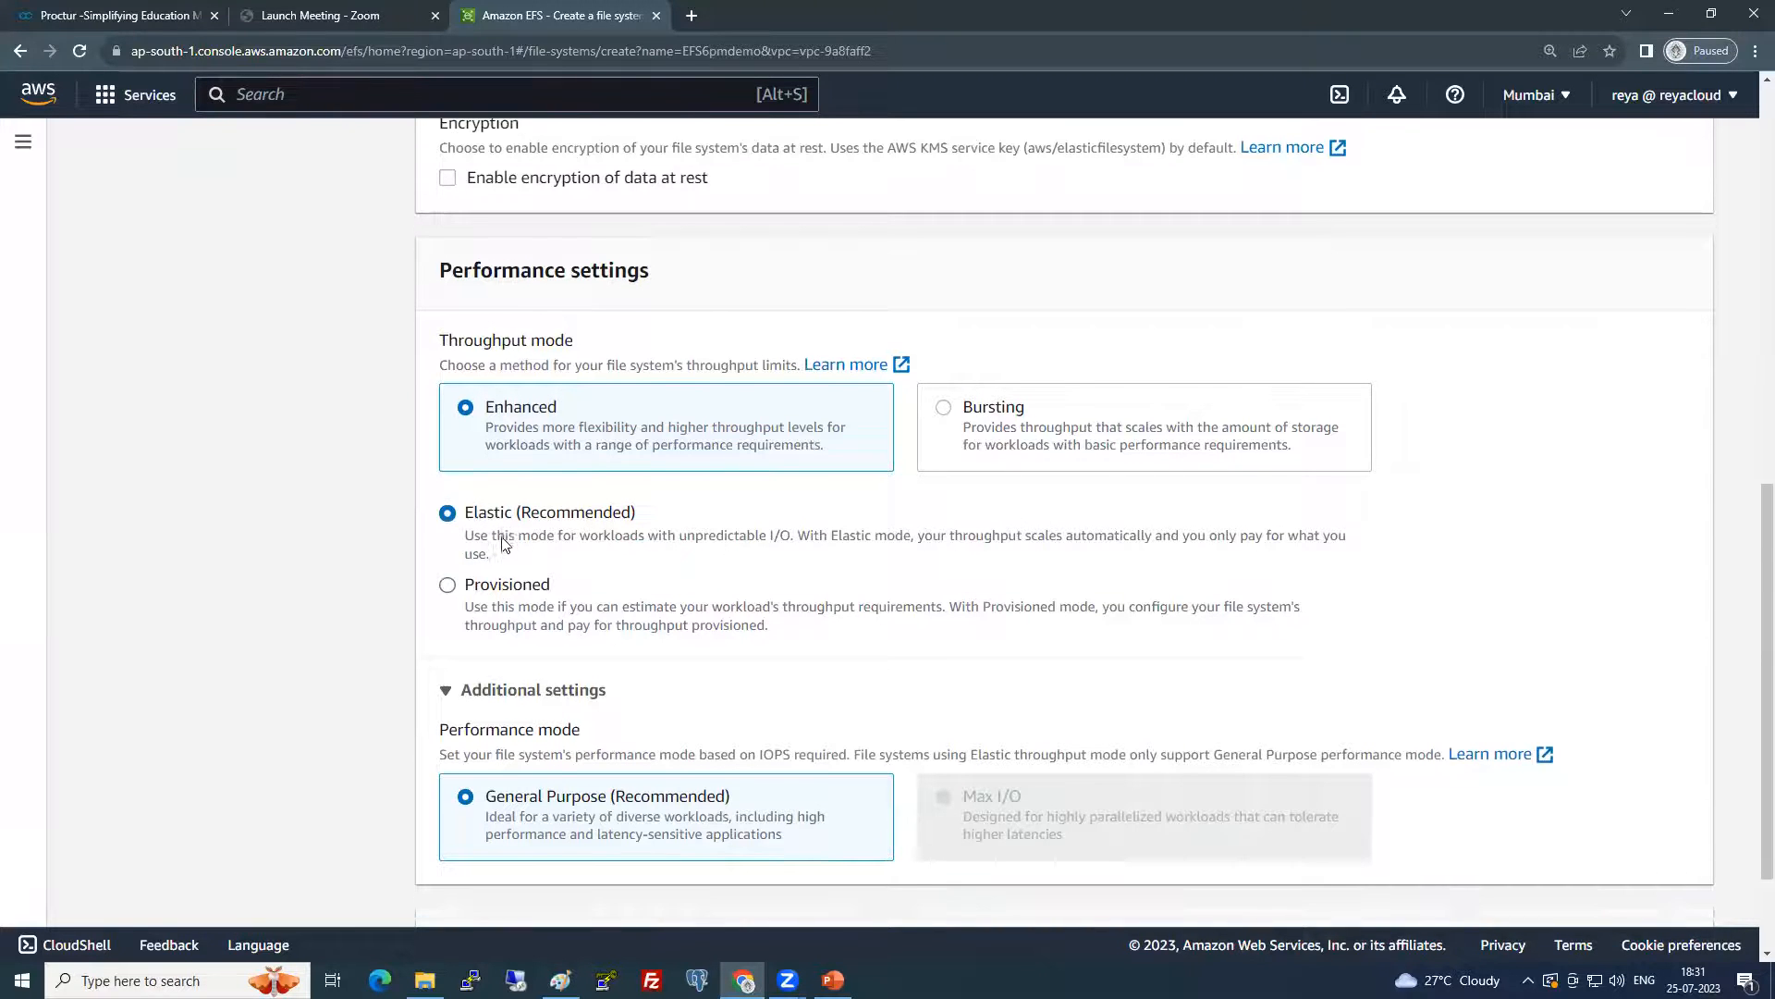
scroll(504, 592, "down", 2)
left_click_drag(510, 654, 726, 666)
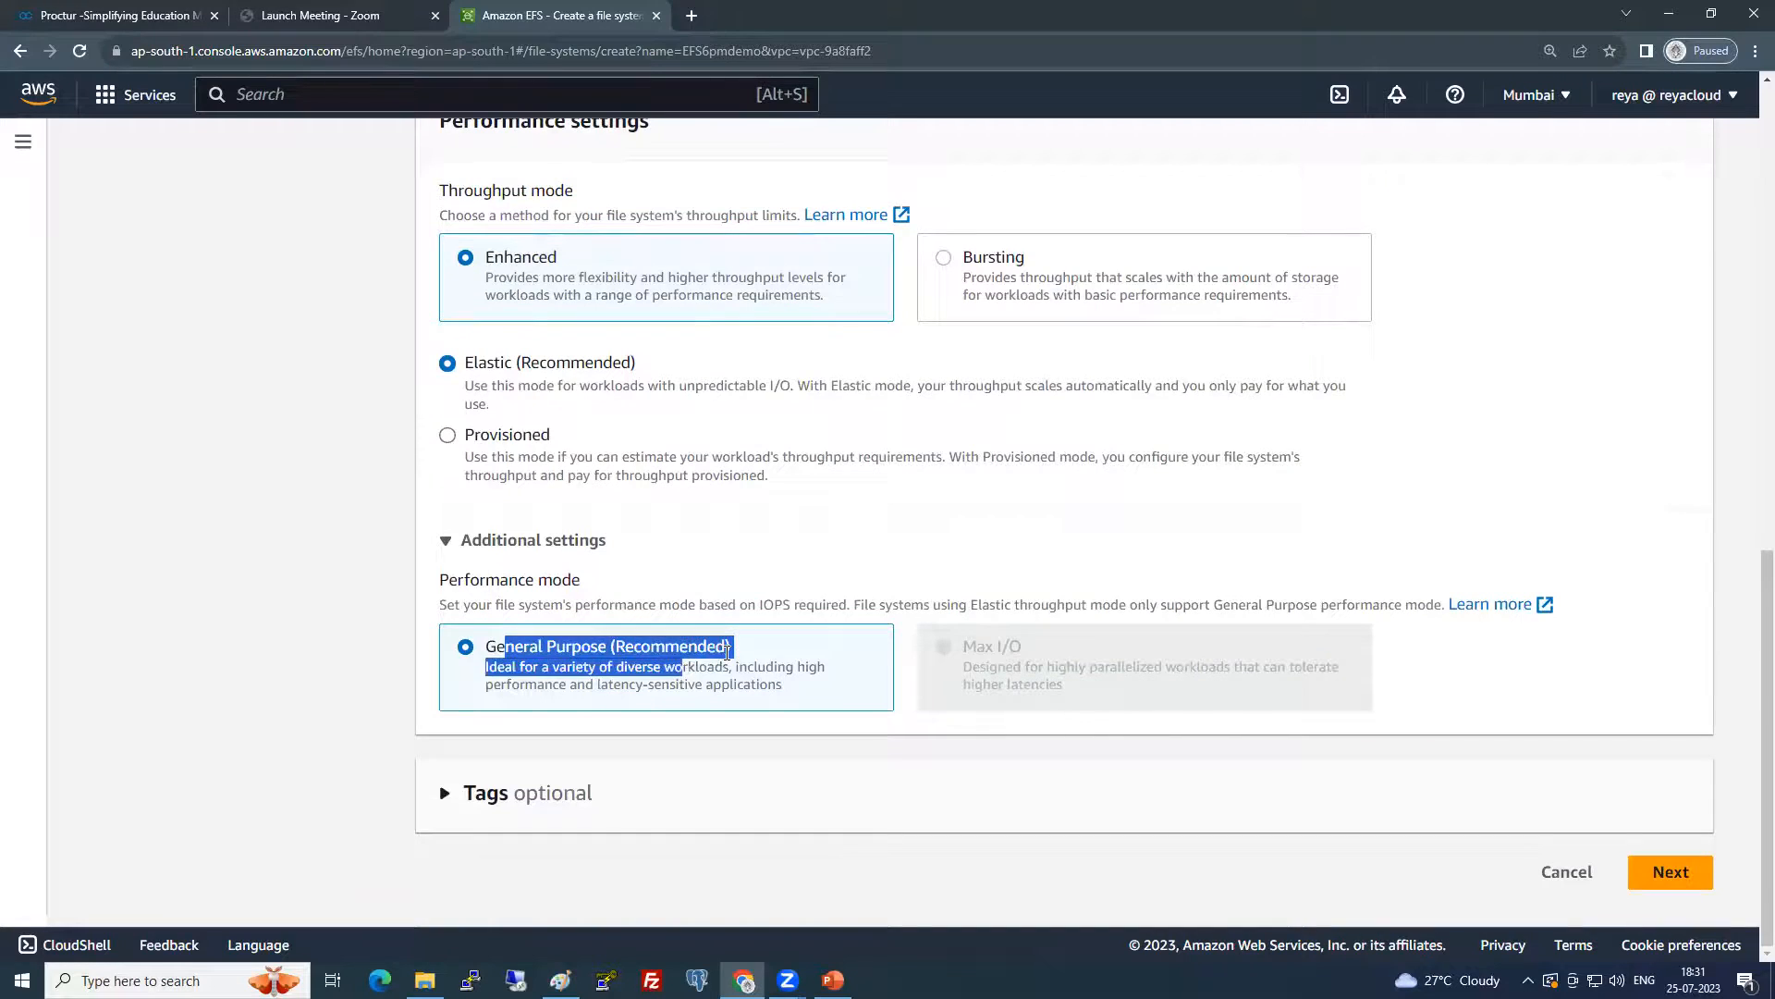
left_click(727, 652)
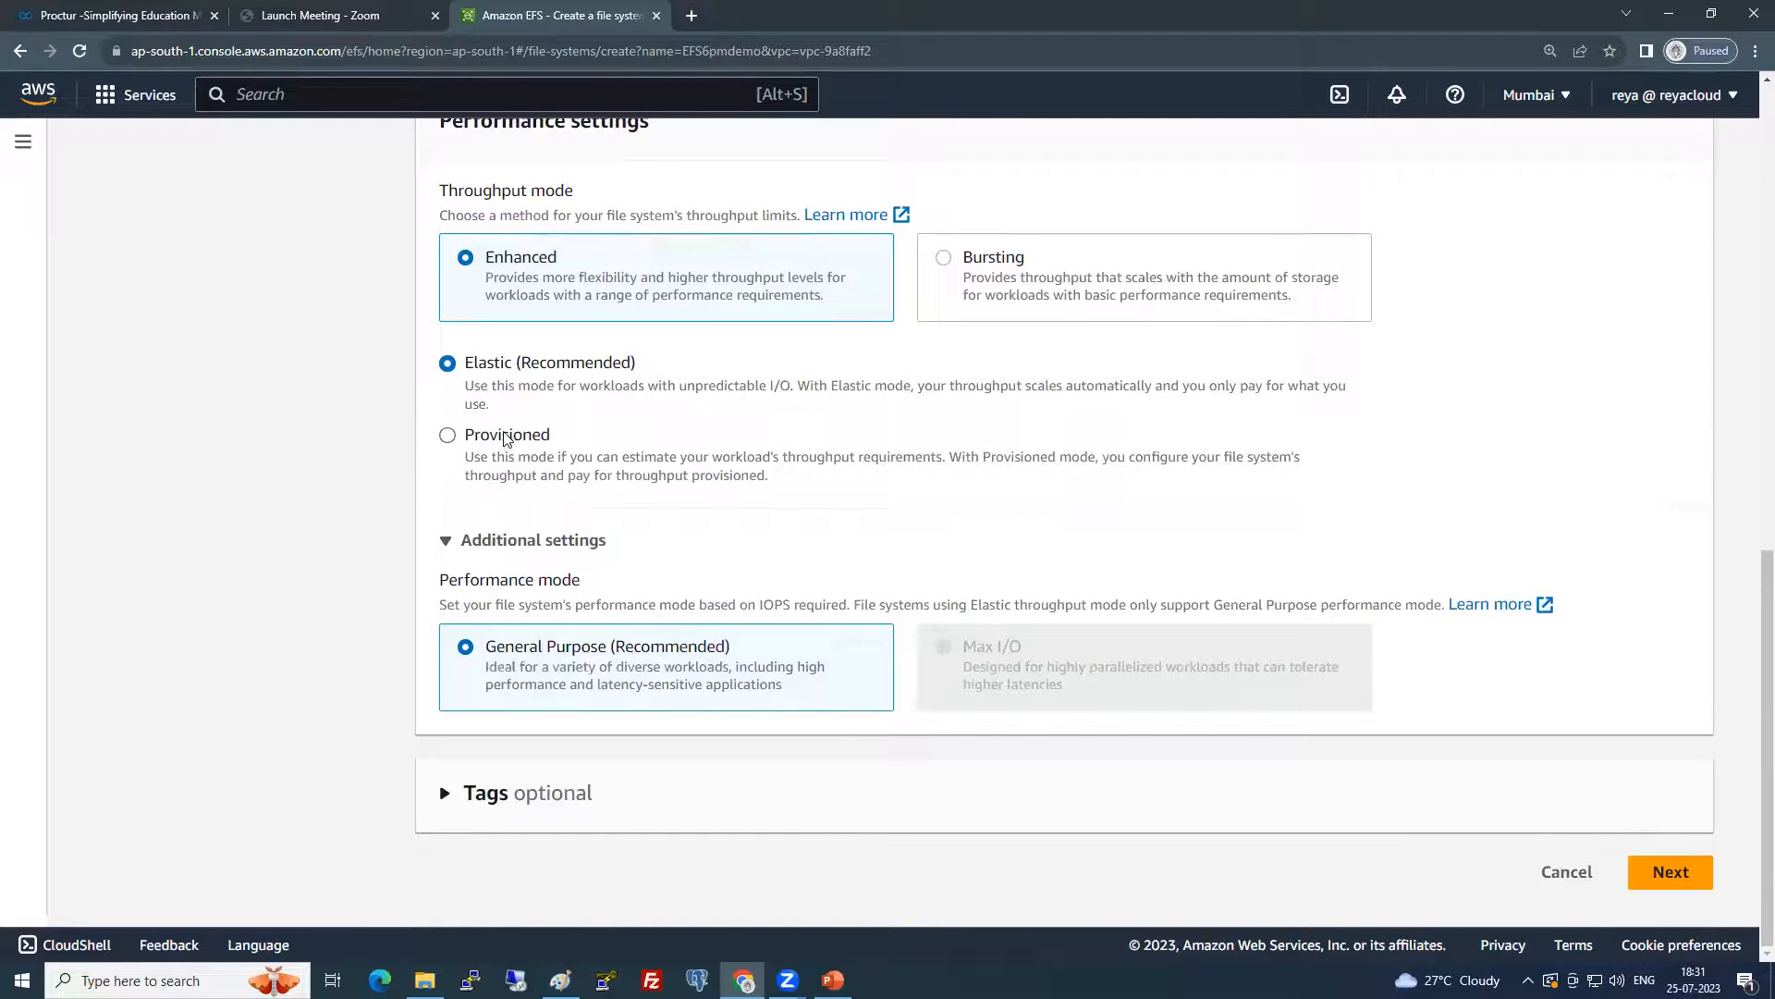
left_click_drag(965, 647, 1023, 654)
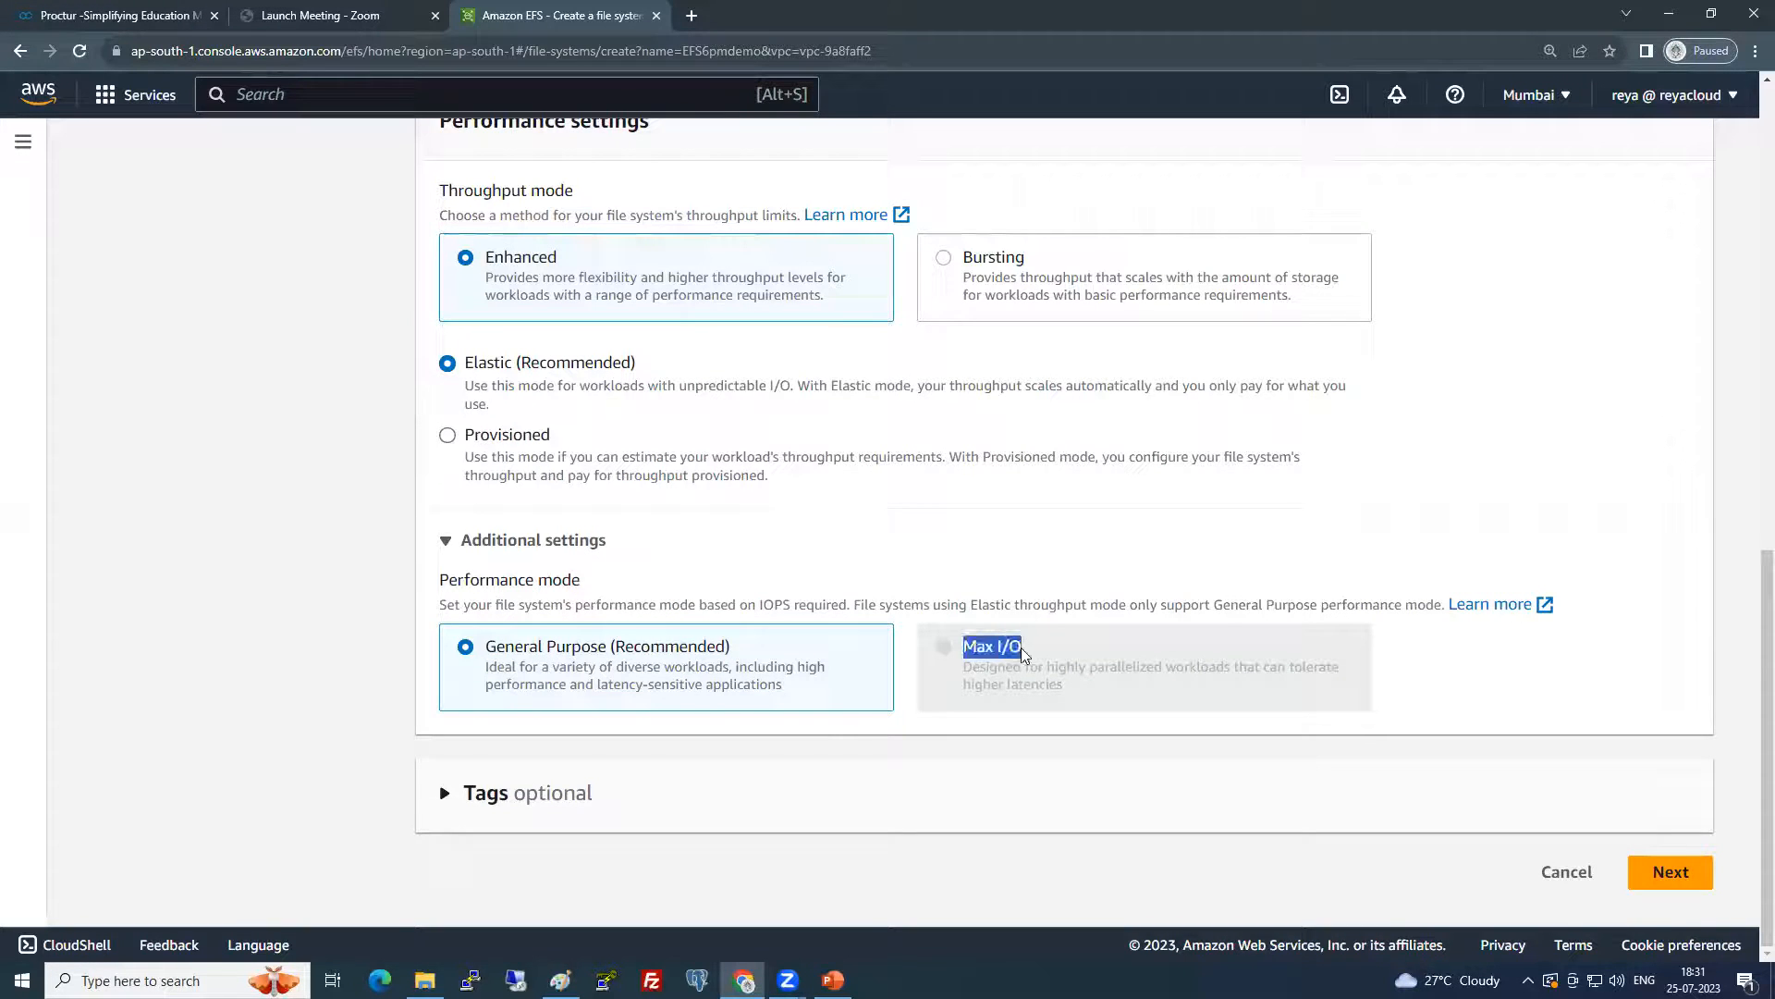
left_click(492, 370)
left_click_drag(442, 191, 605, 197)
left_click_drag(440, 581, 637, 592)
left_click(350, 622)
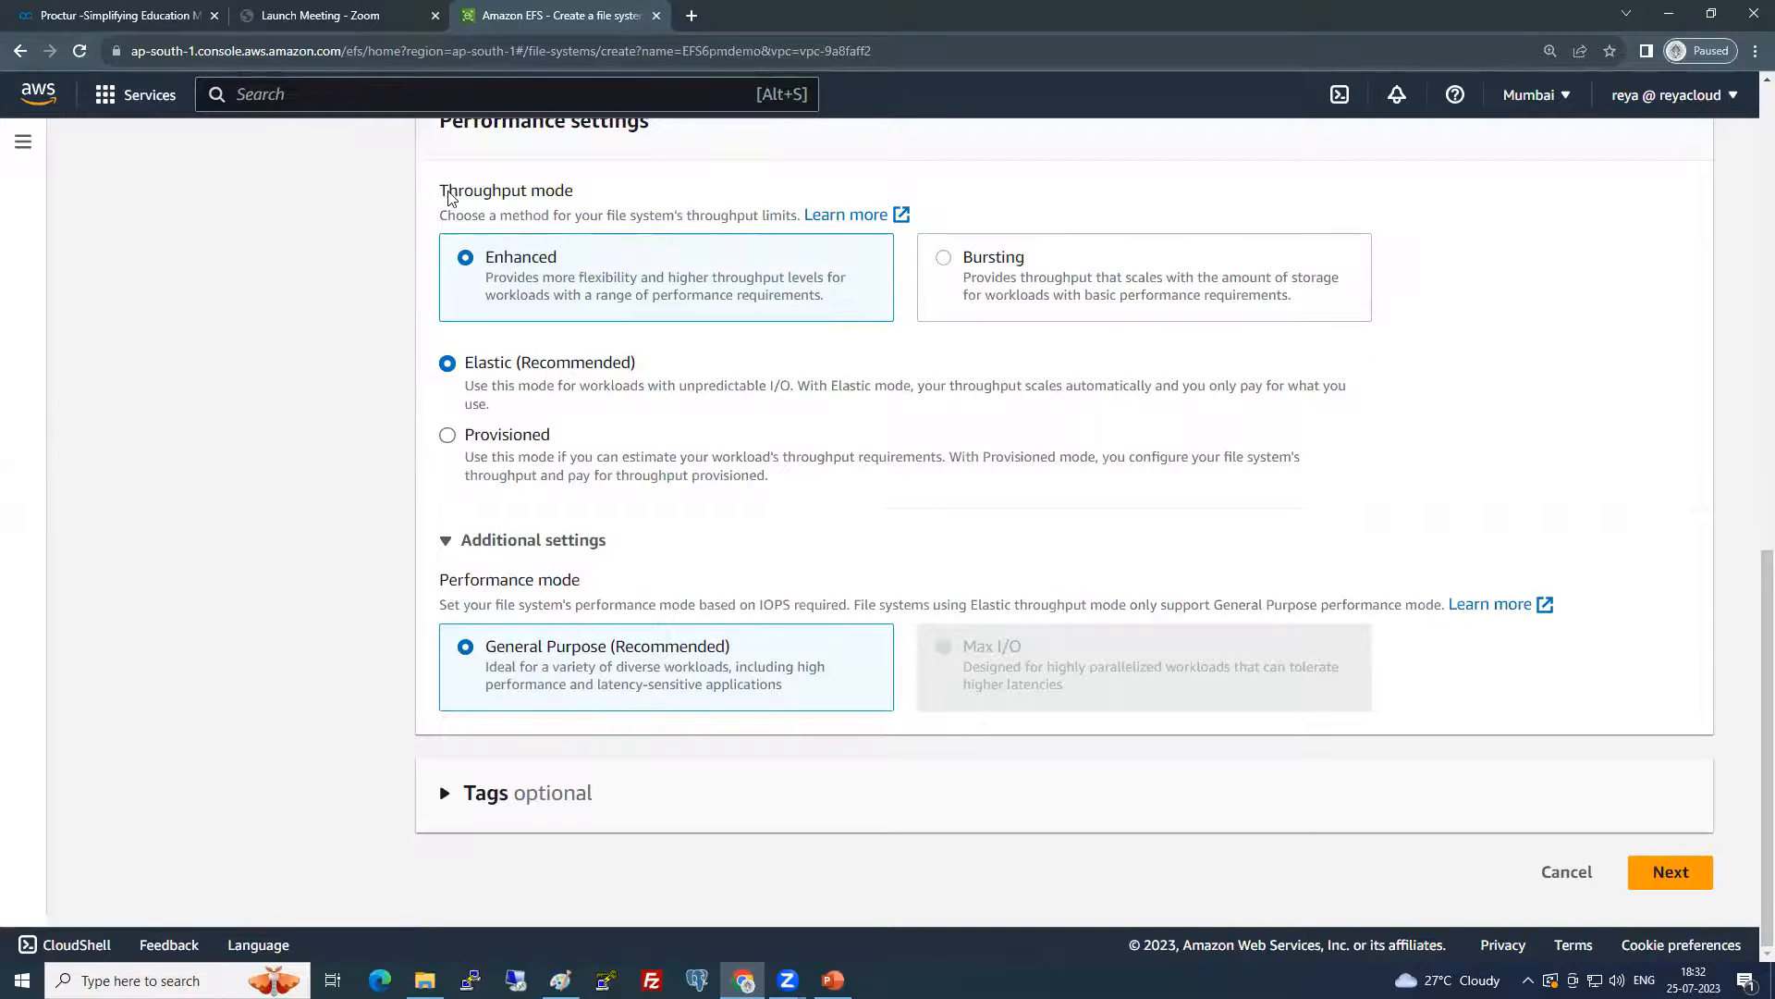
triple_click(554, 192)
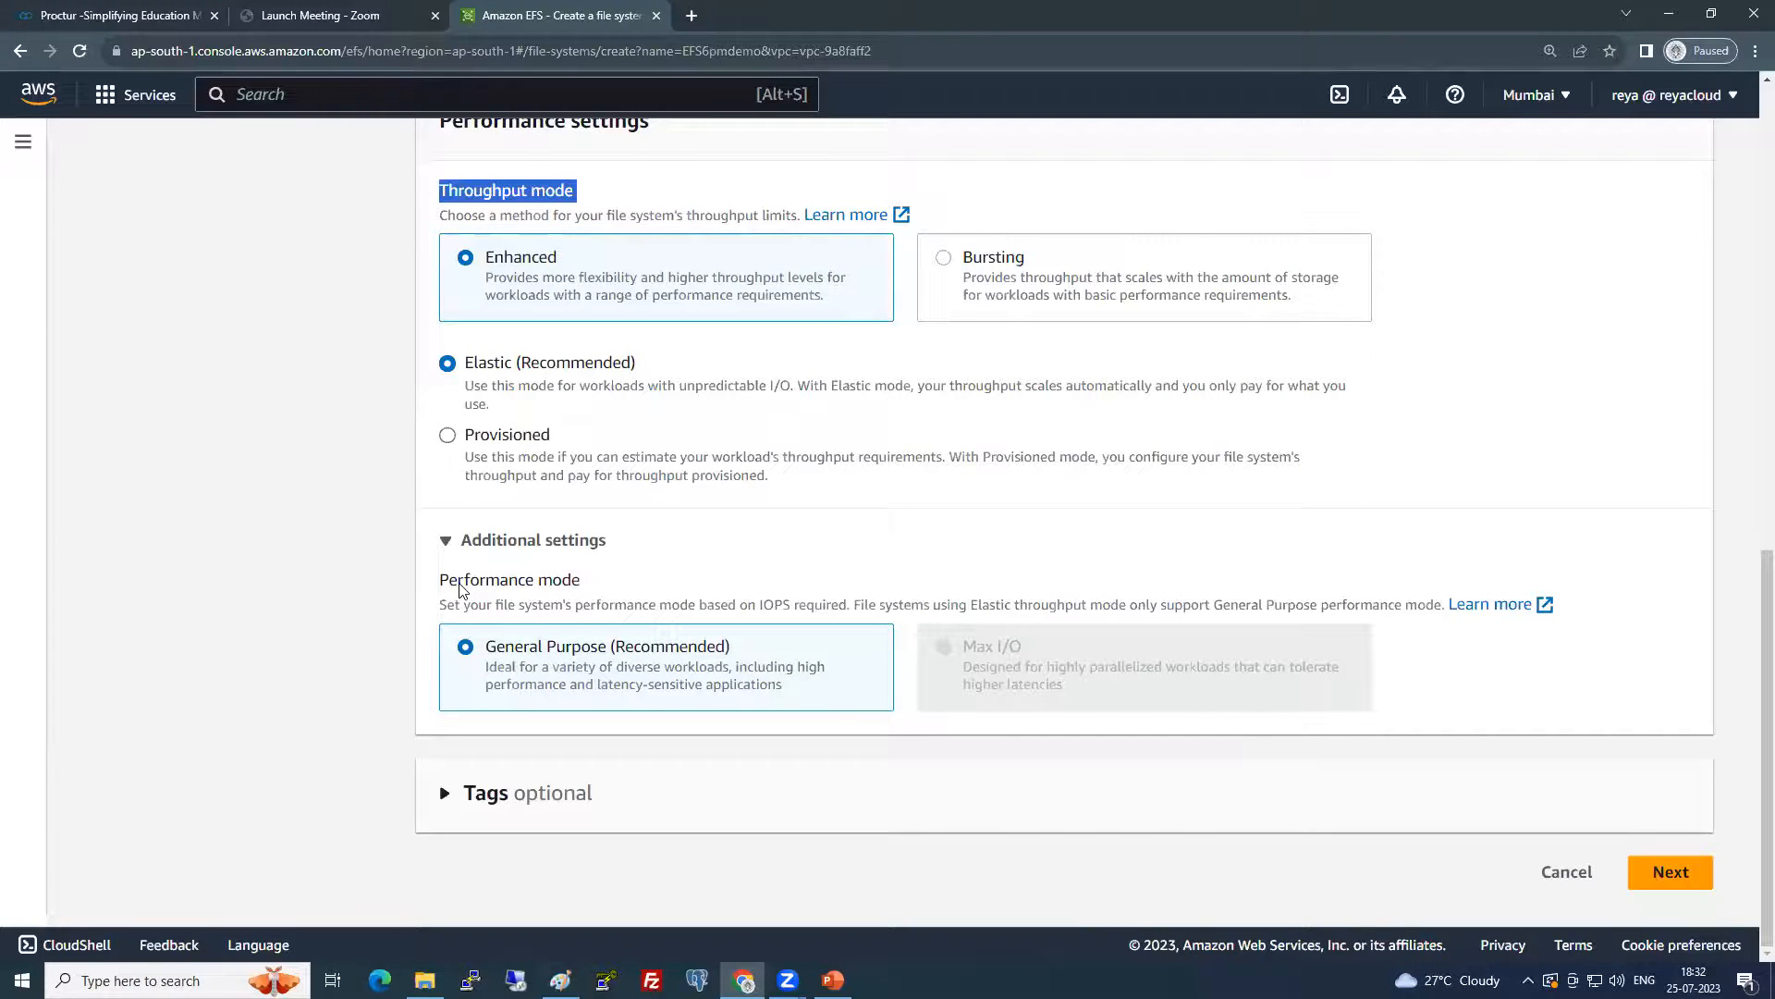
left_click(489, 786)
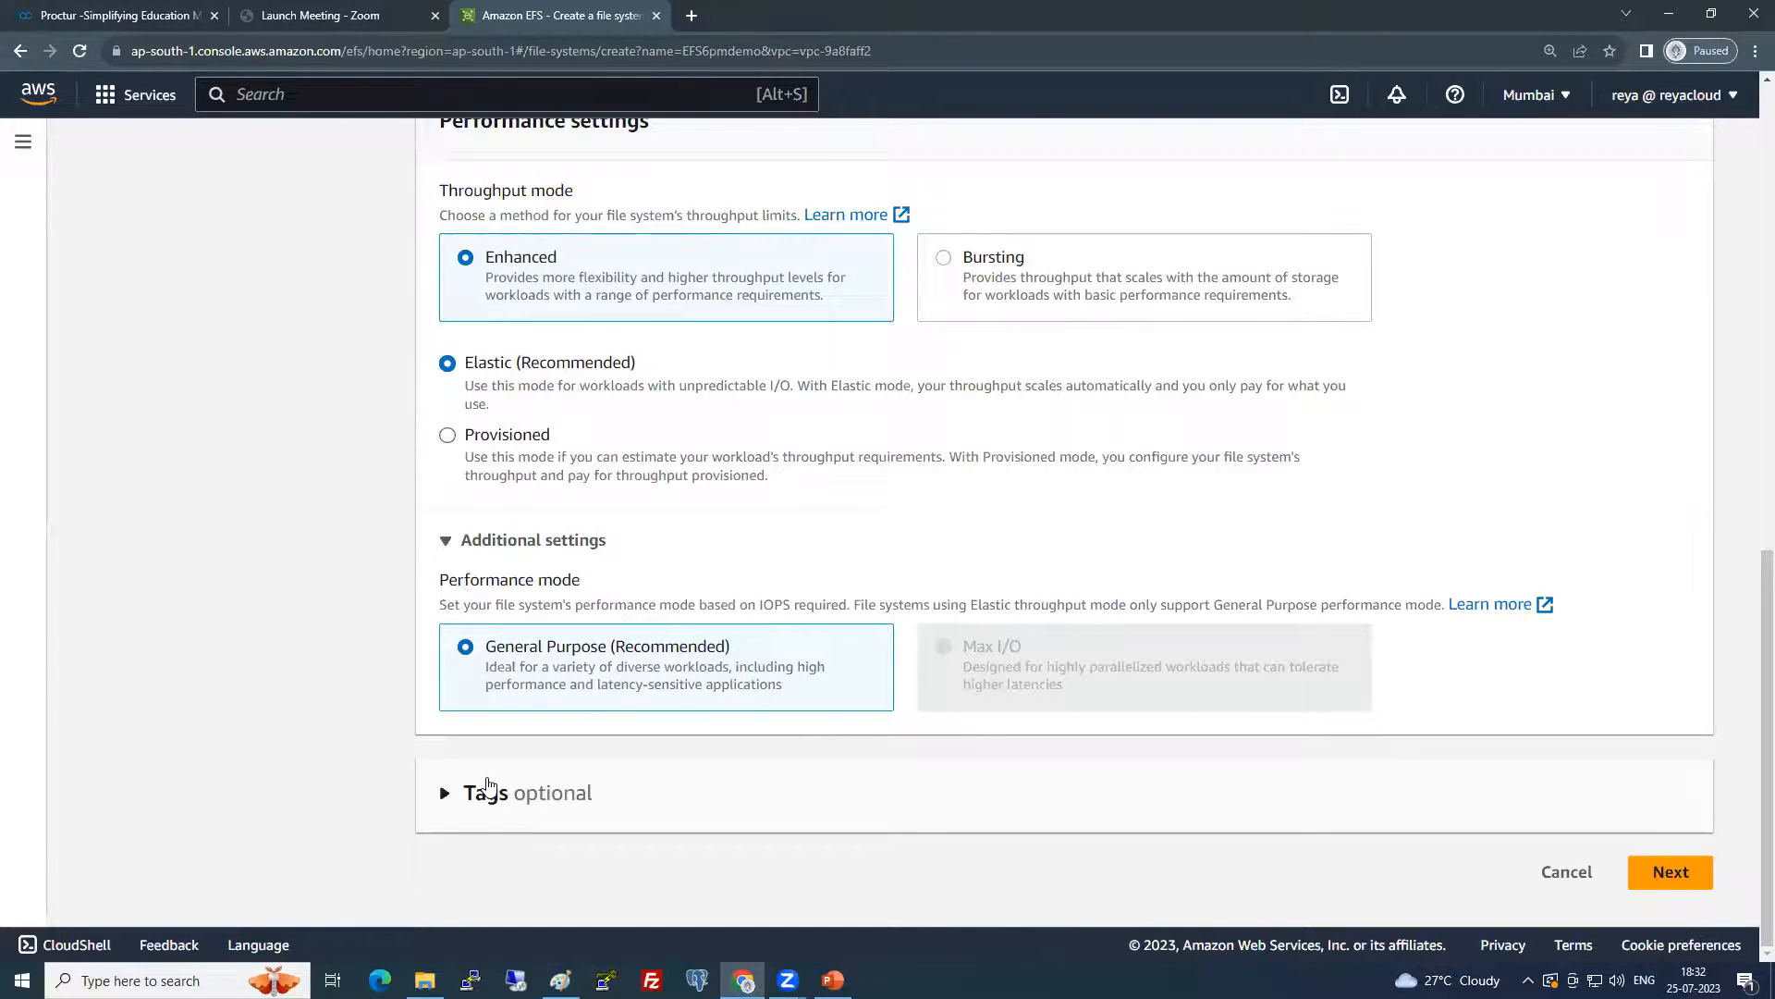
scroll(647, 562, "up", 10)
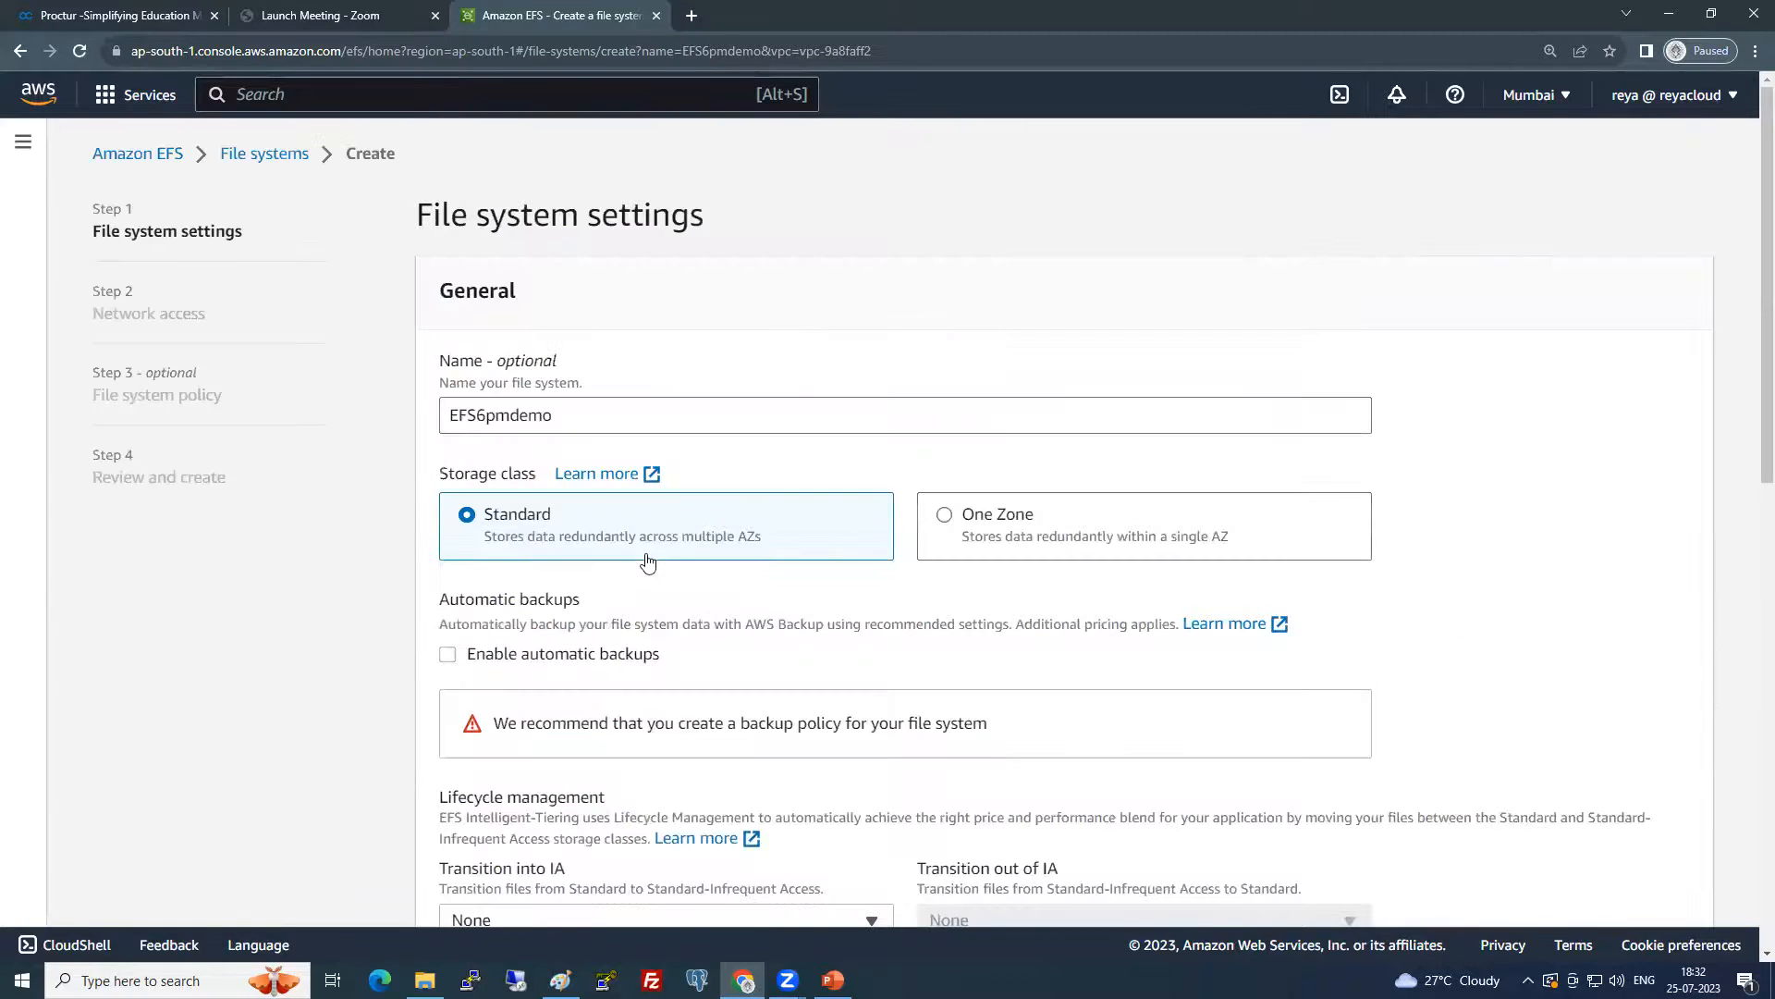
scroll(534, 508, "down", 4)
scroll(535, 509, "down", 7)
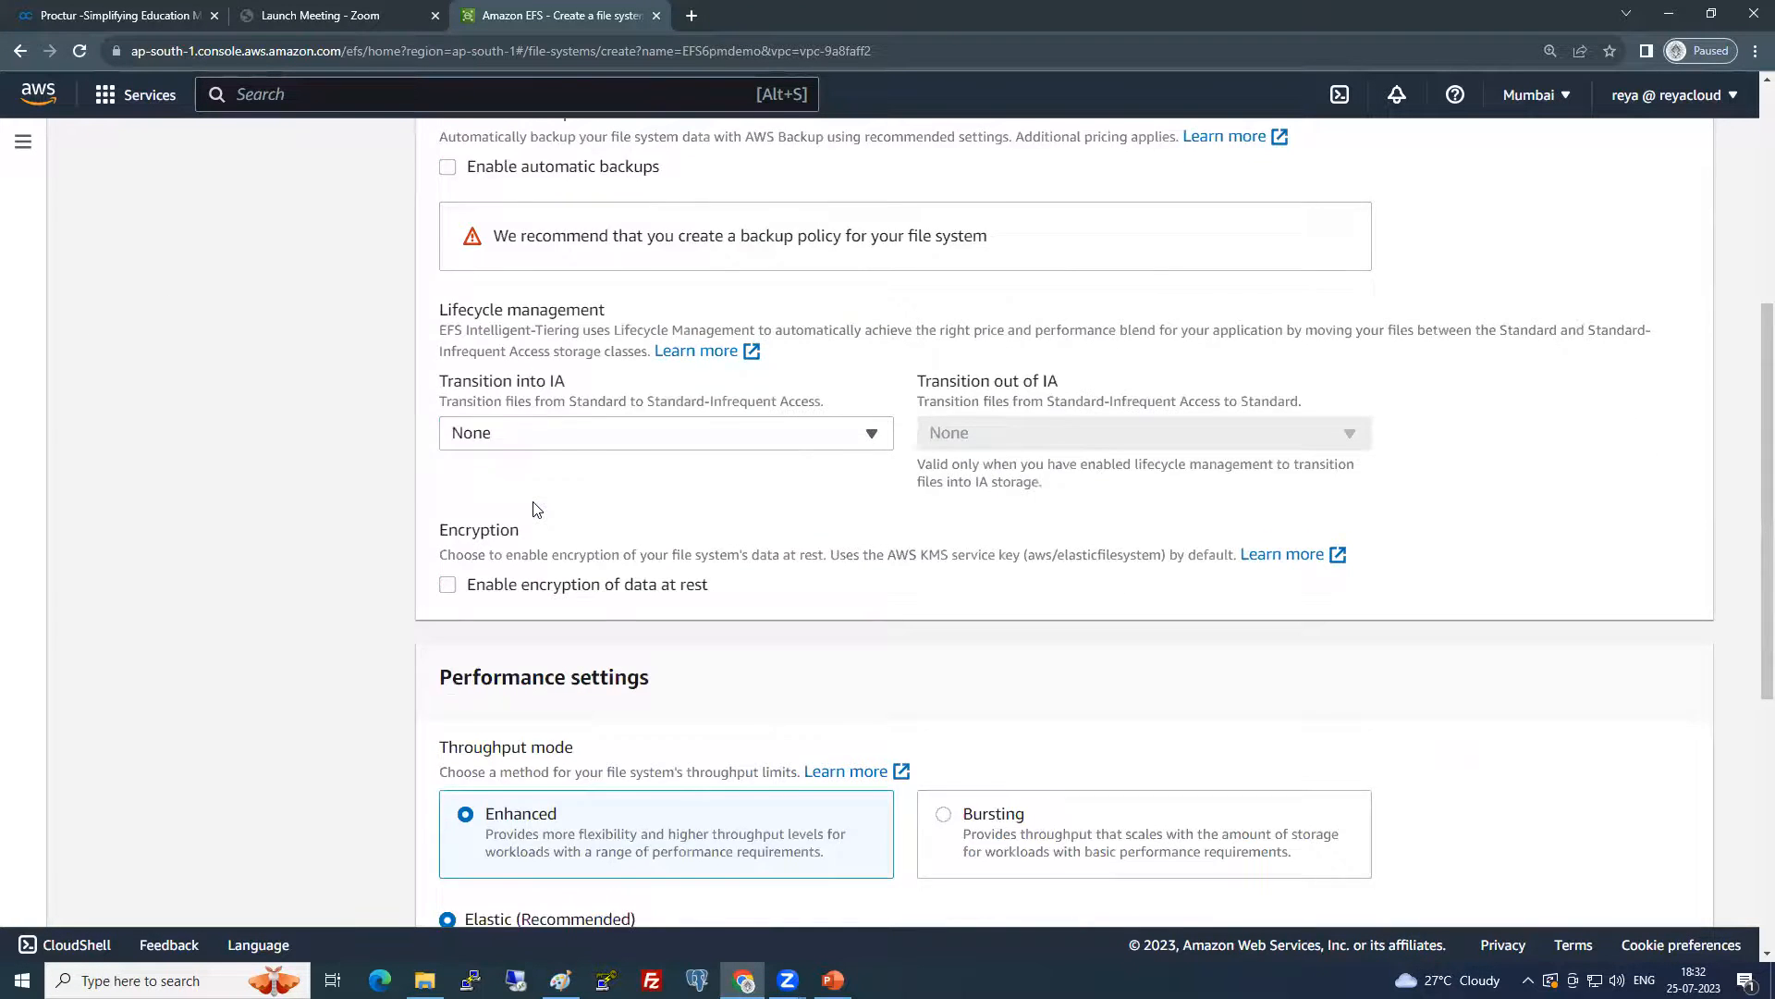
scroll(534, 509, "up", 4)
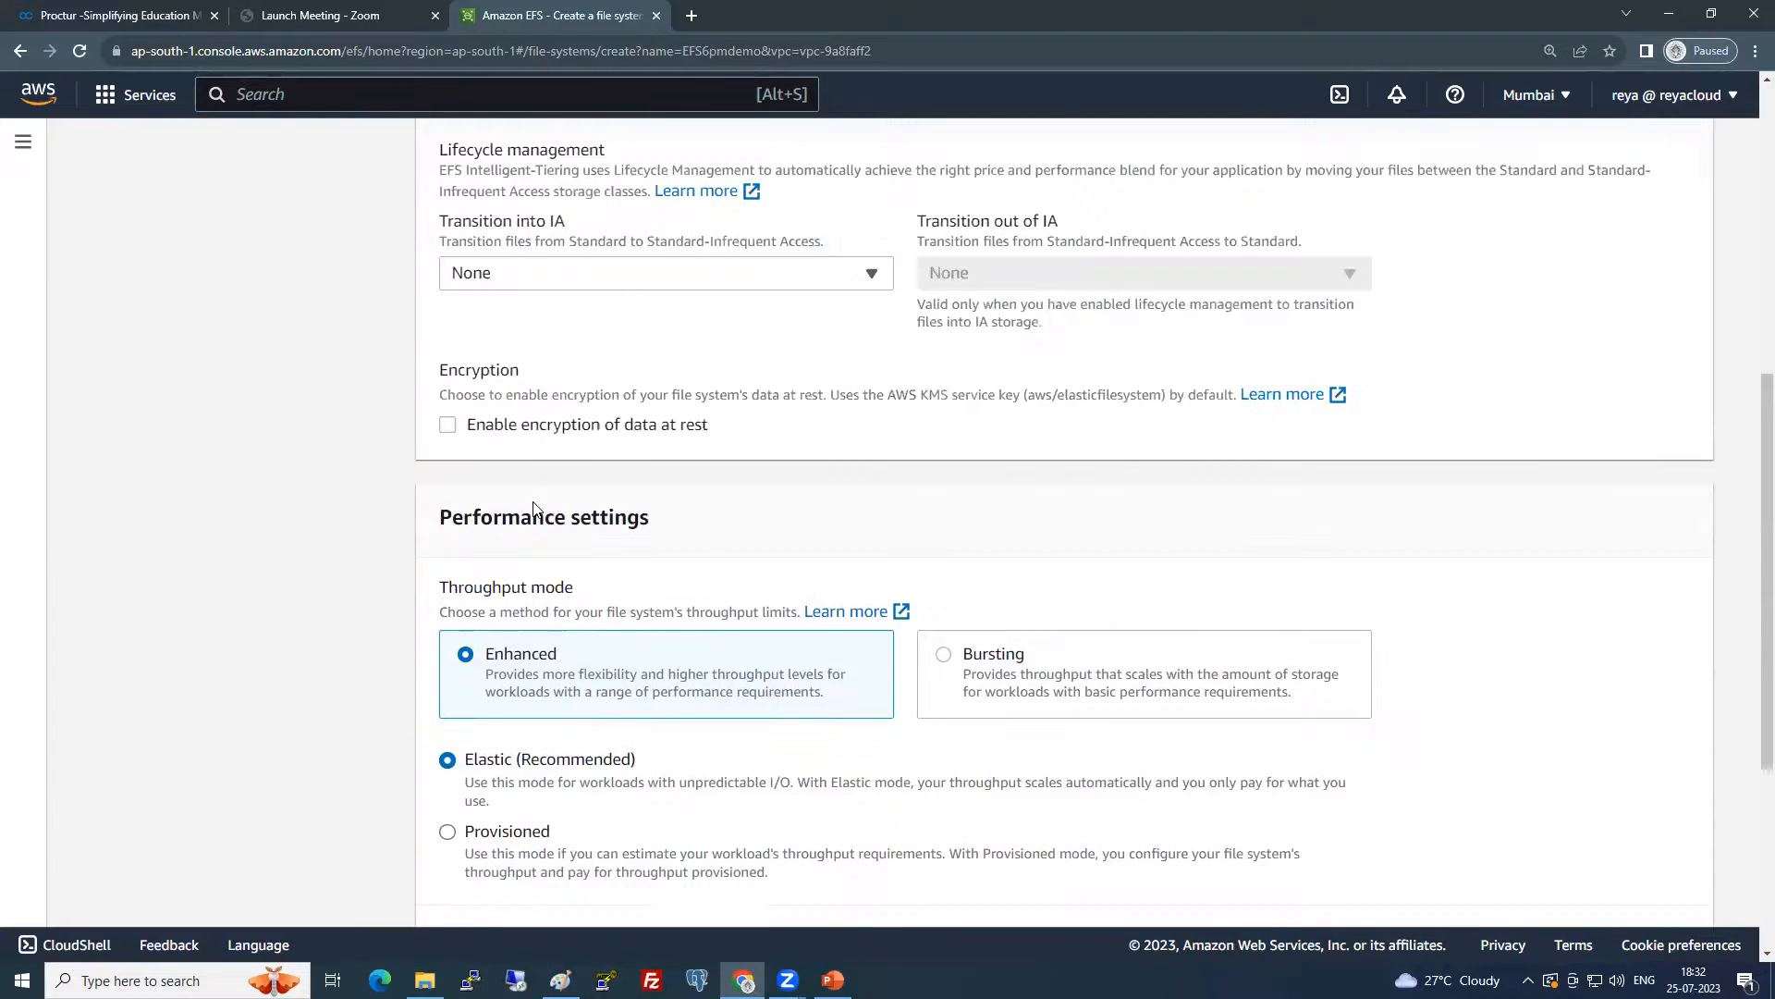
scroll(533, 509, "up", 3)
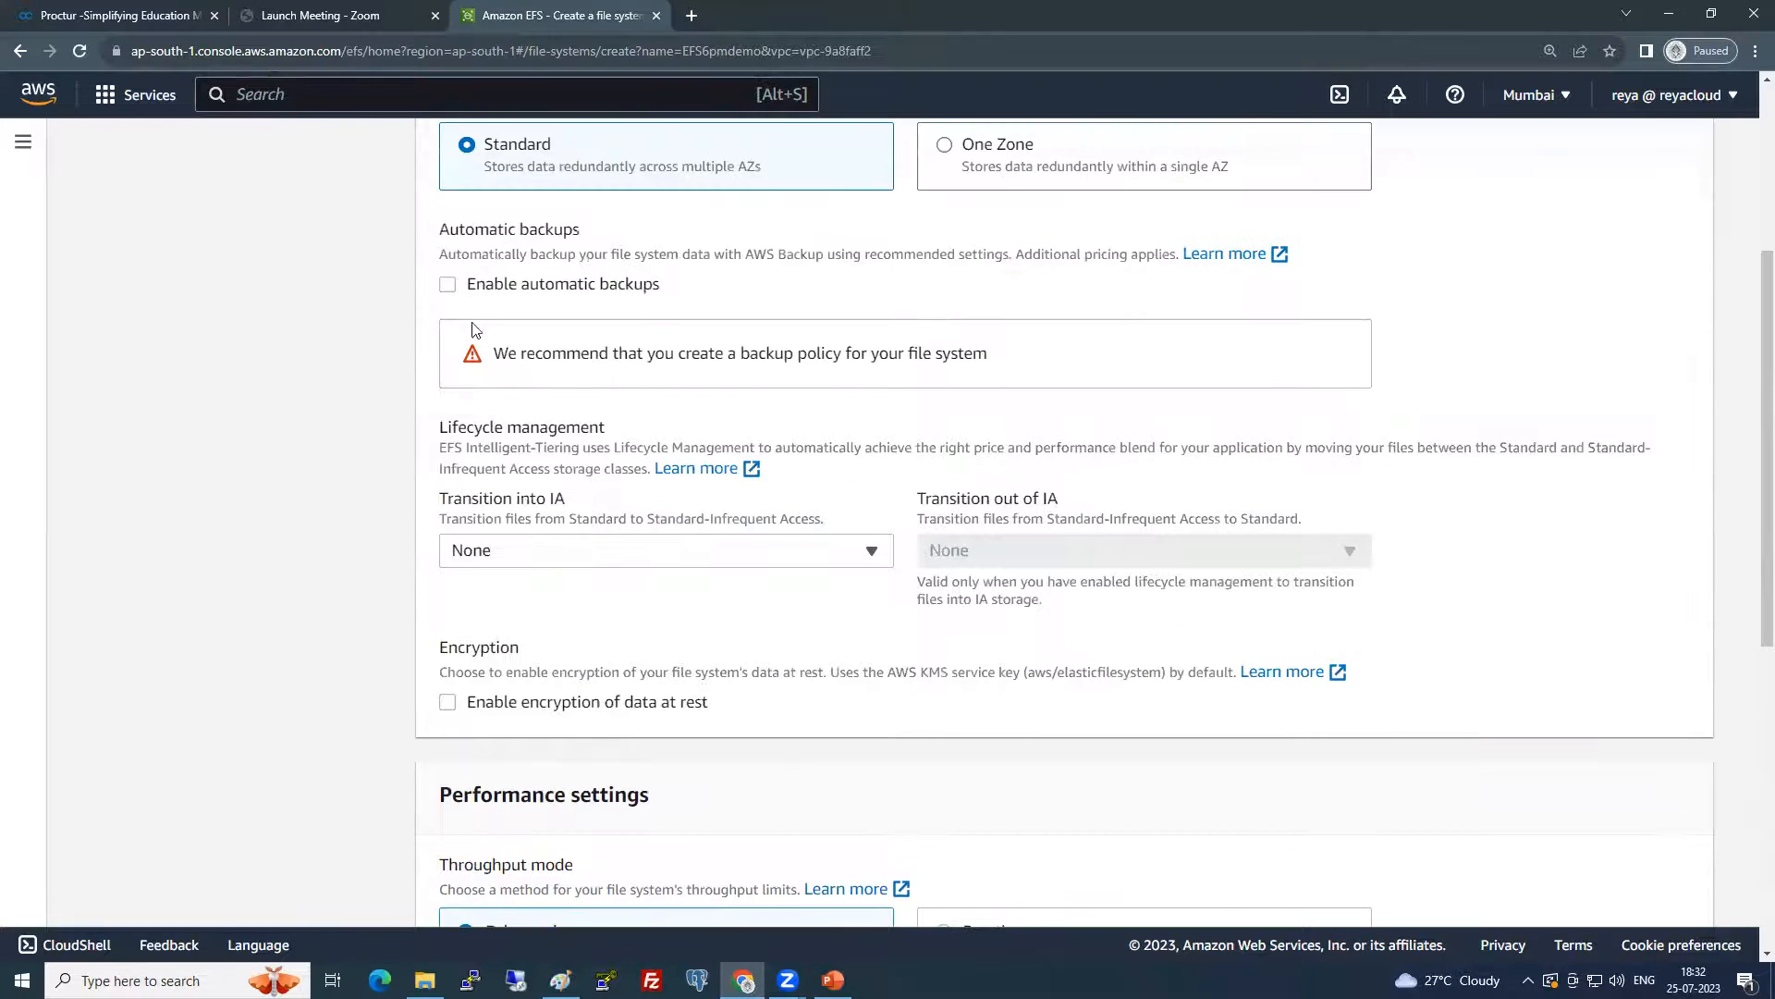
scroll(479, 565, "down", 2)
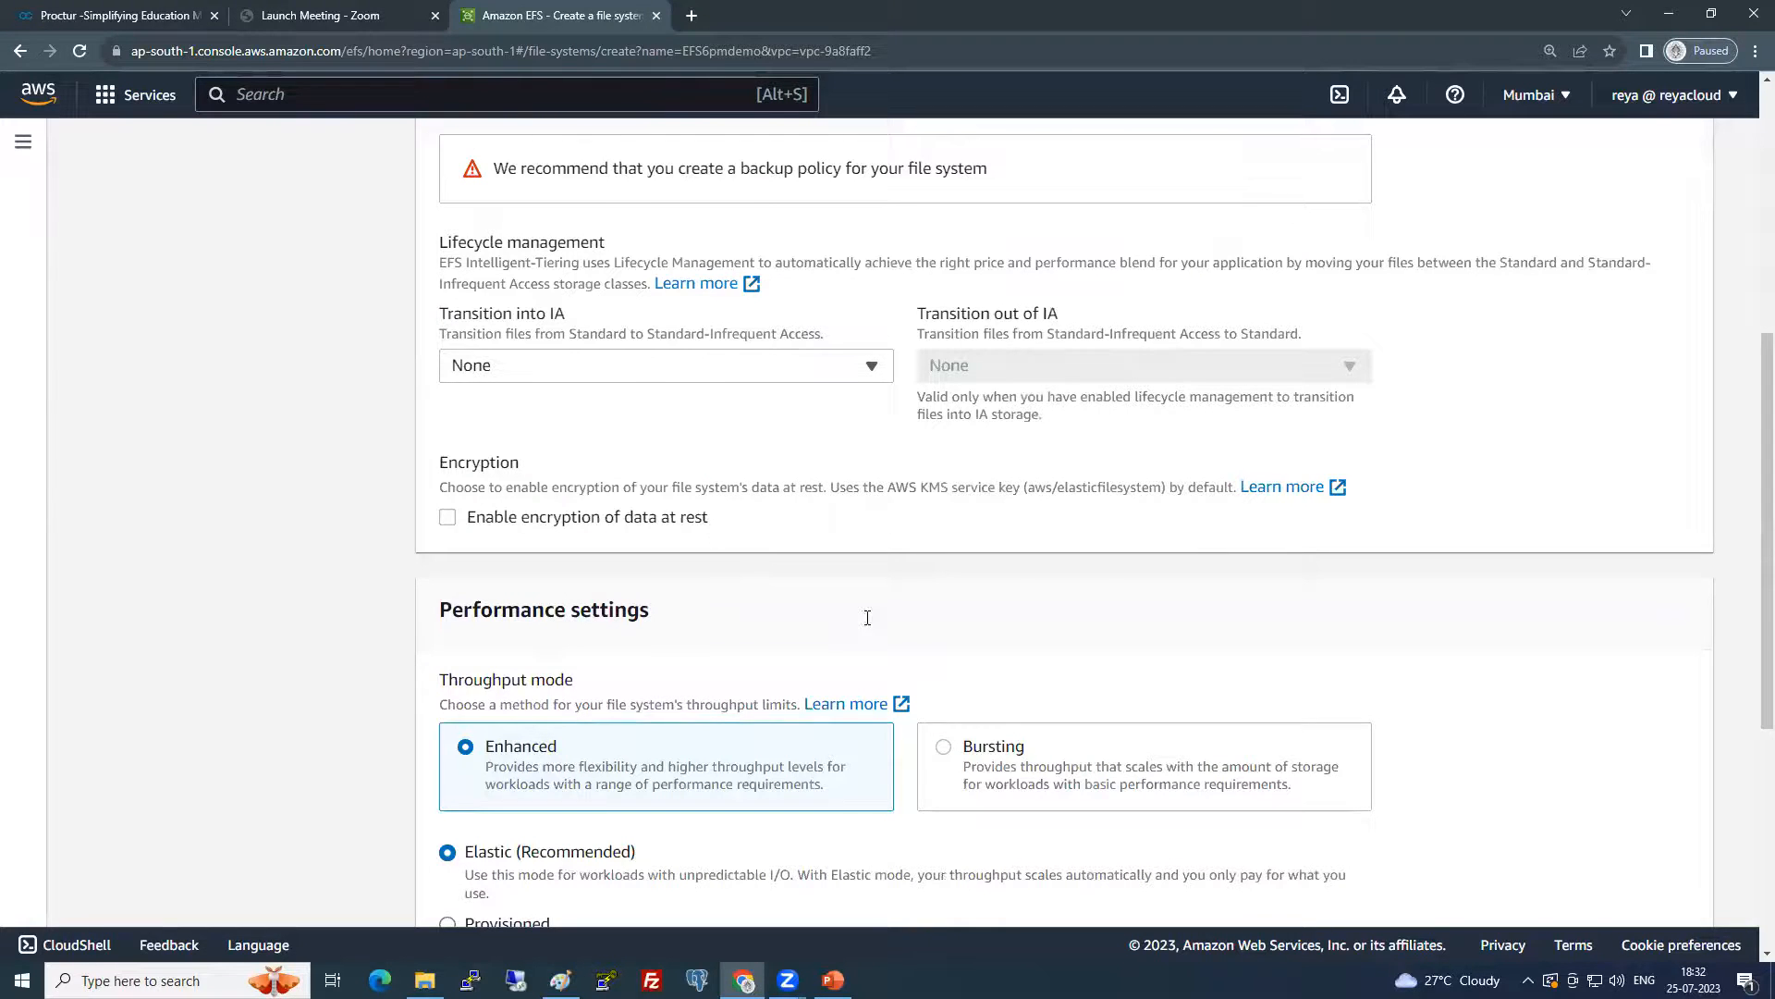
scroll(867, 618, "down", 5)
left_click(1670, 872)
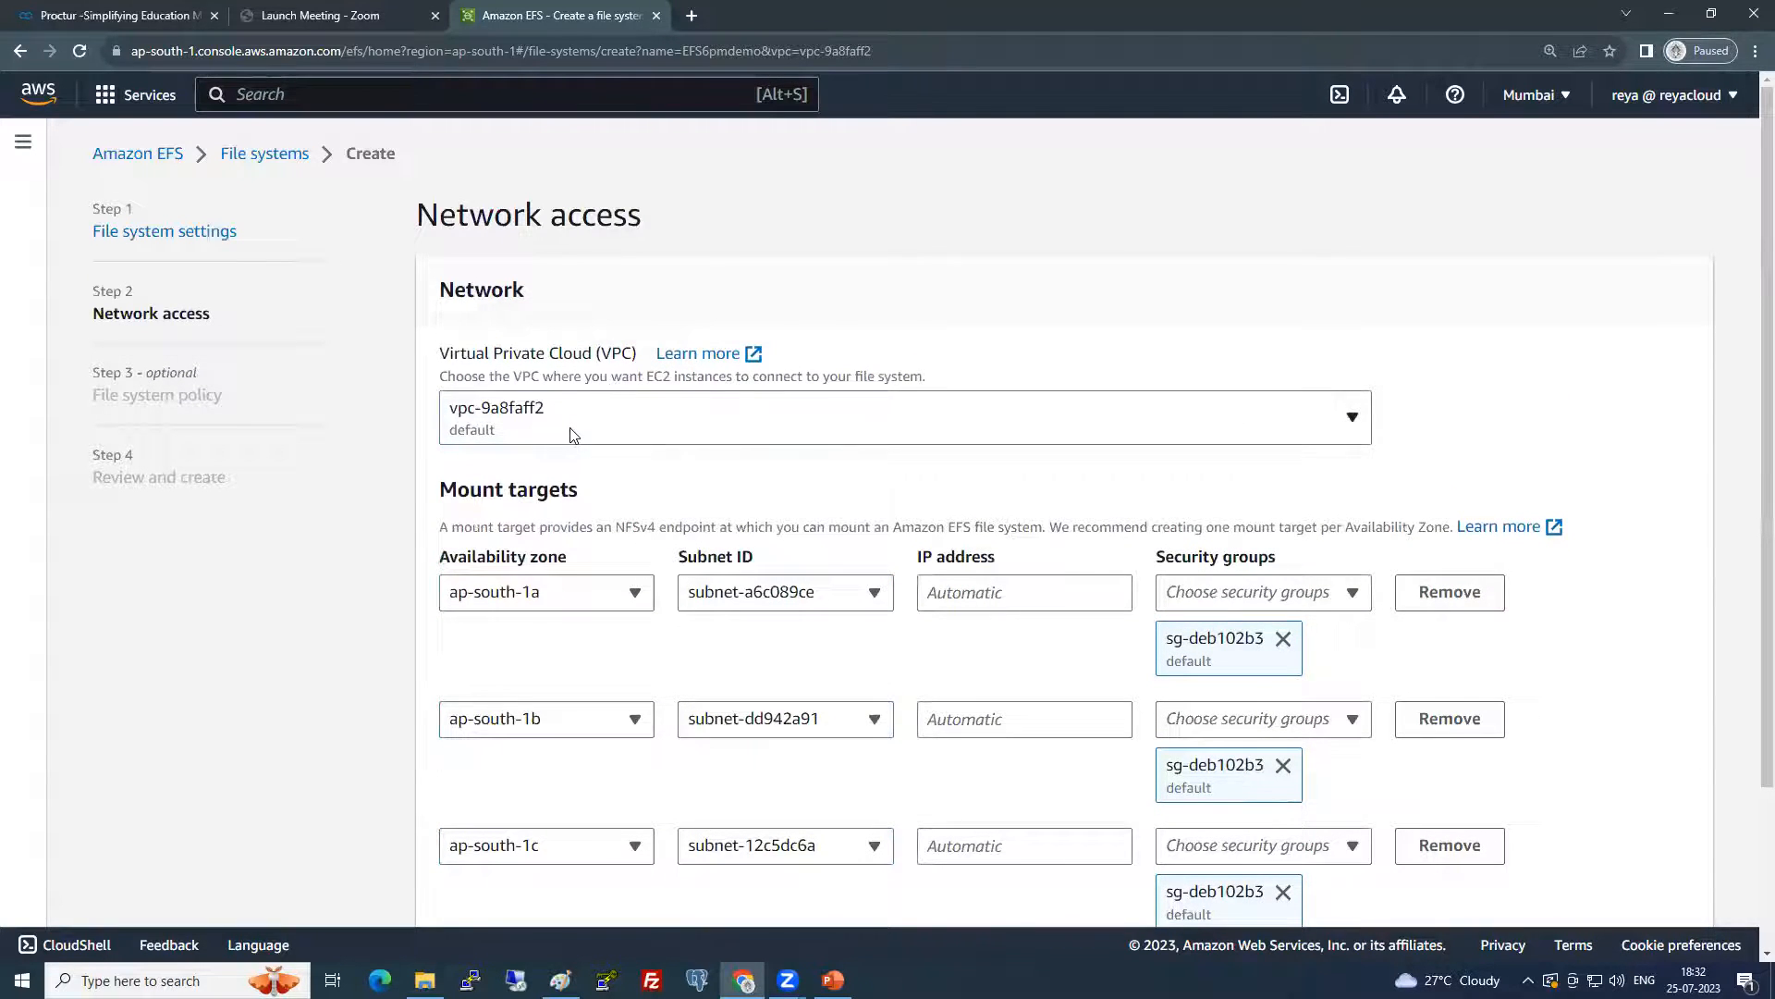
Remove the ap-south-1c mount target, leaving ap-south-1a and ap-south-1b, and continue
scroll(605, 632, "down", 1)
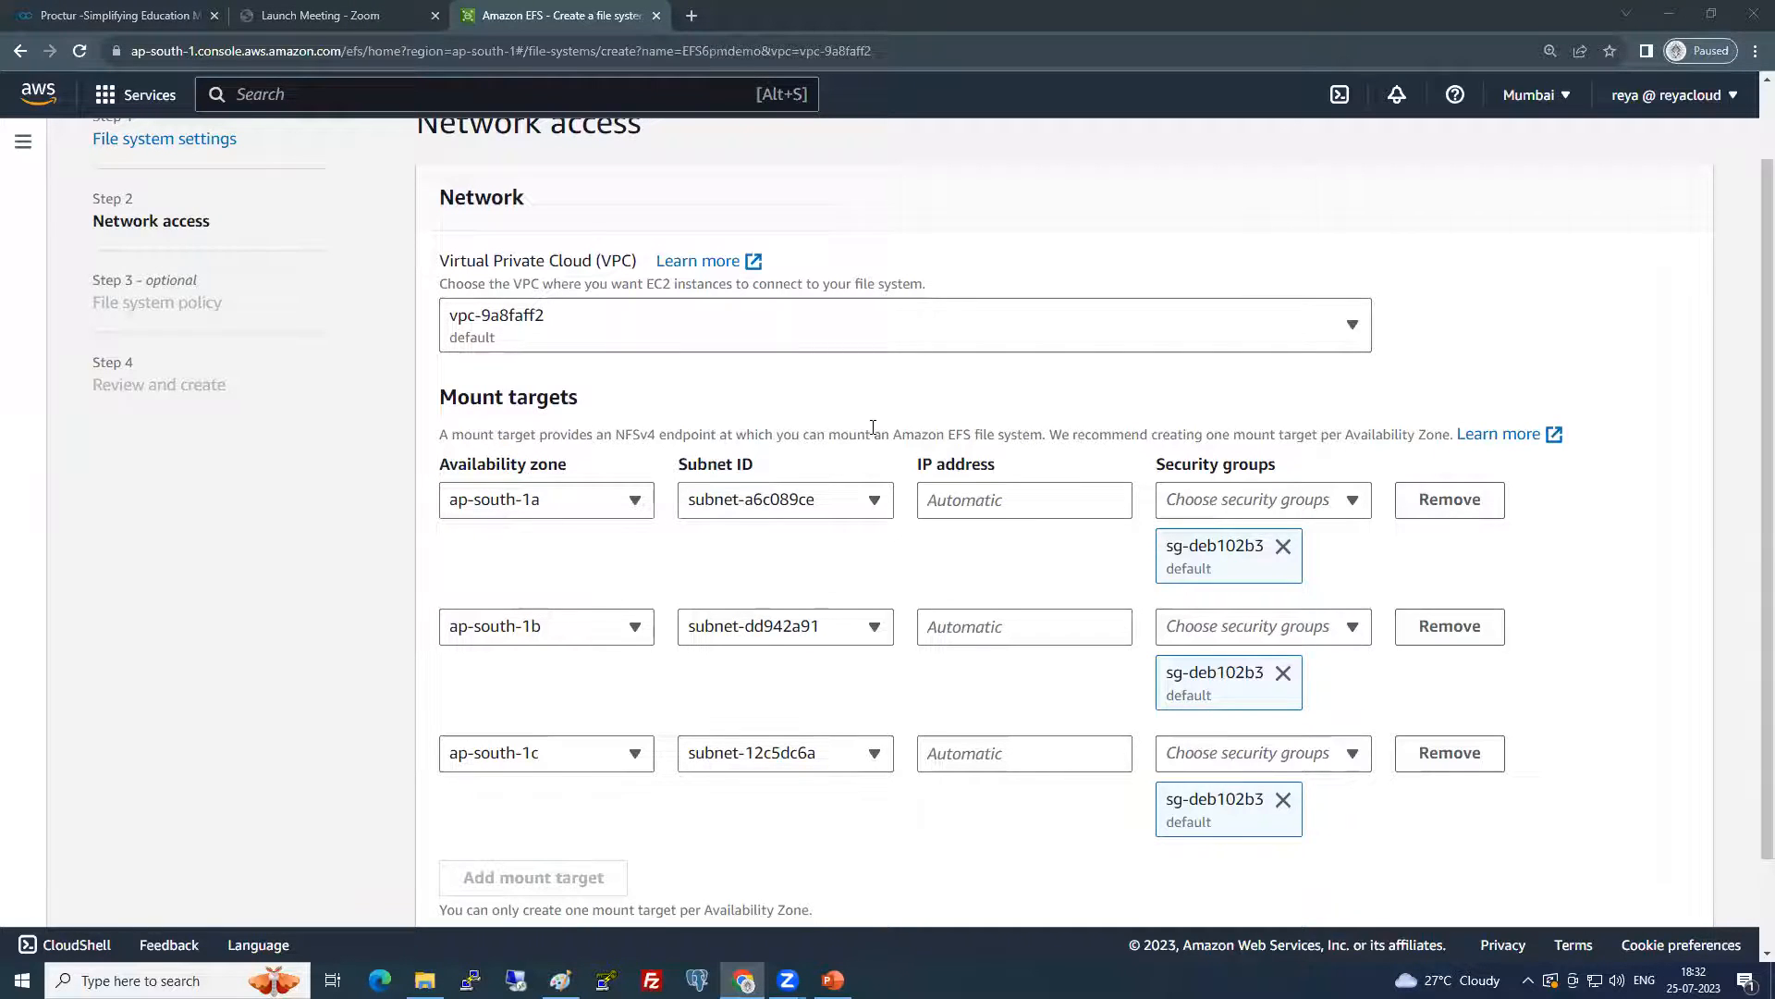
left_click(1466, 755)
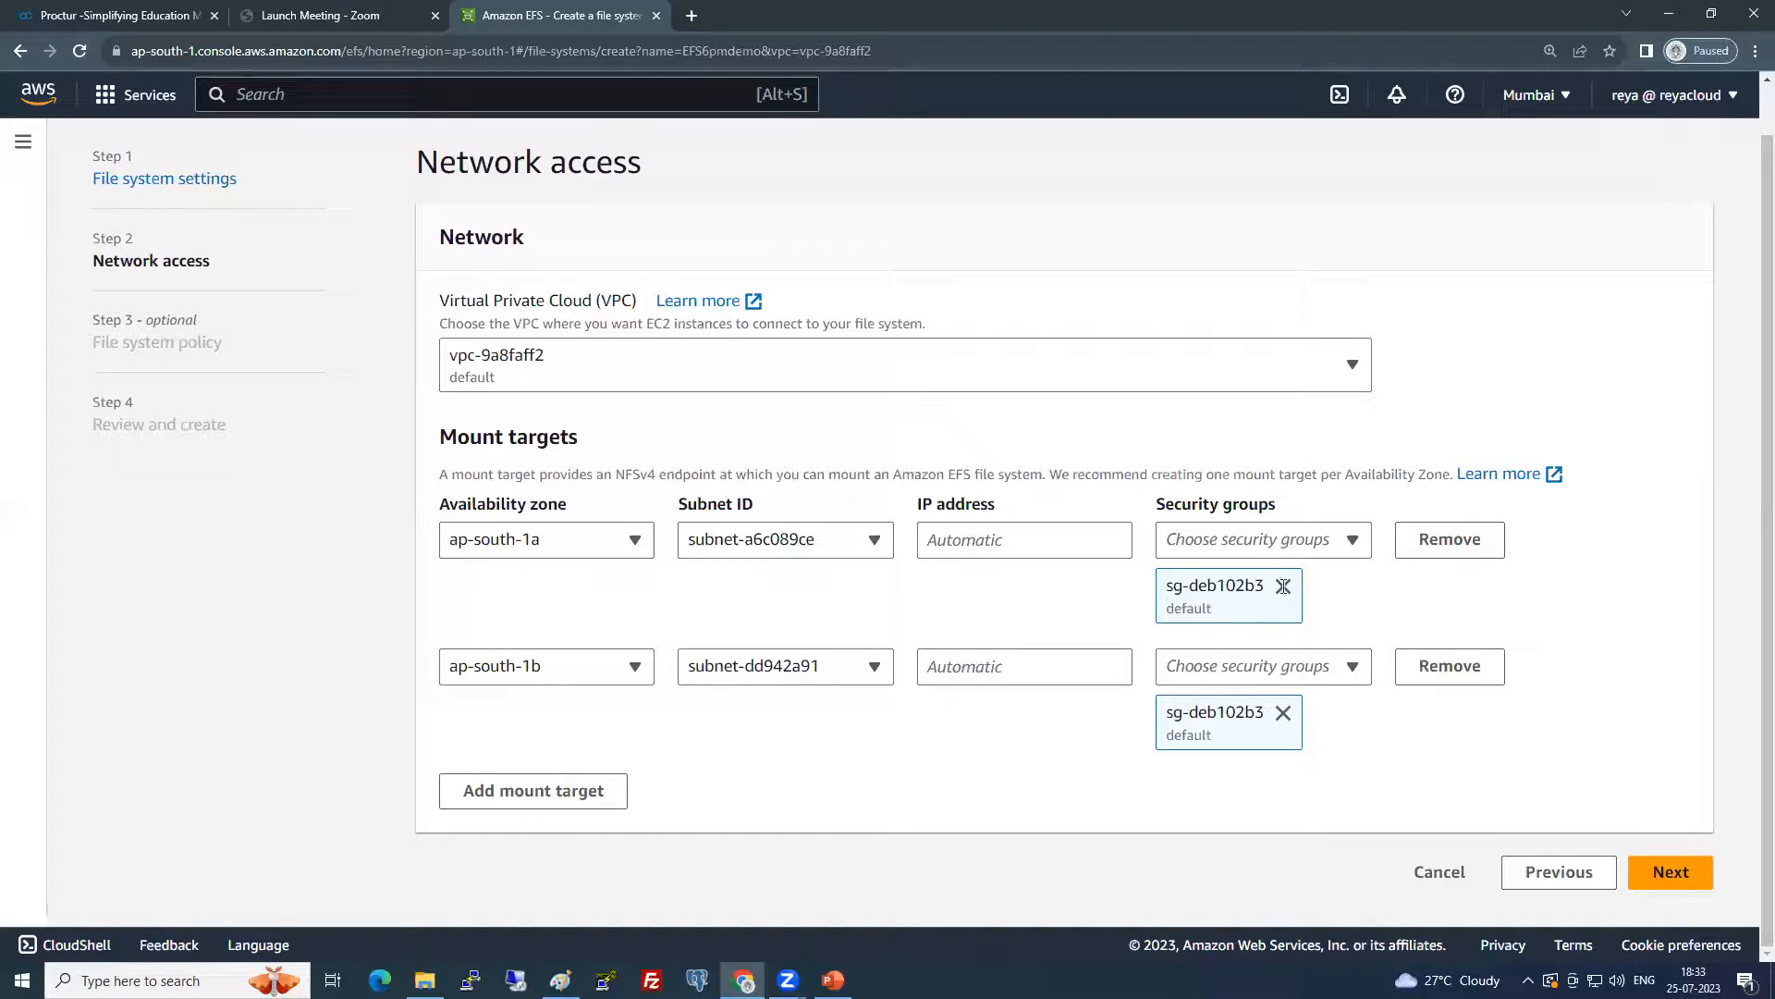
left_click(1697, 875)
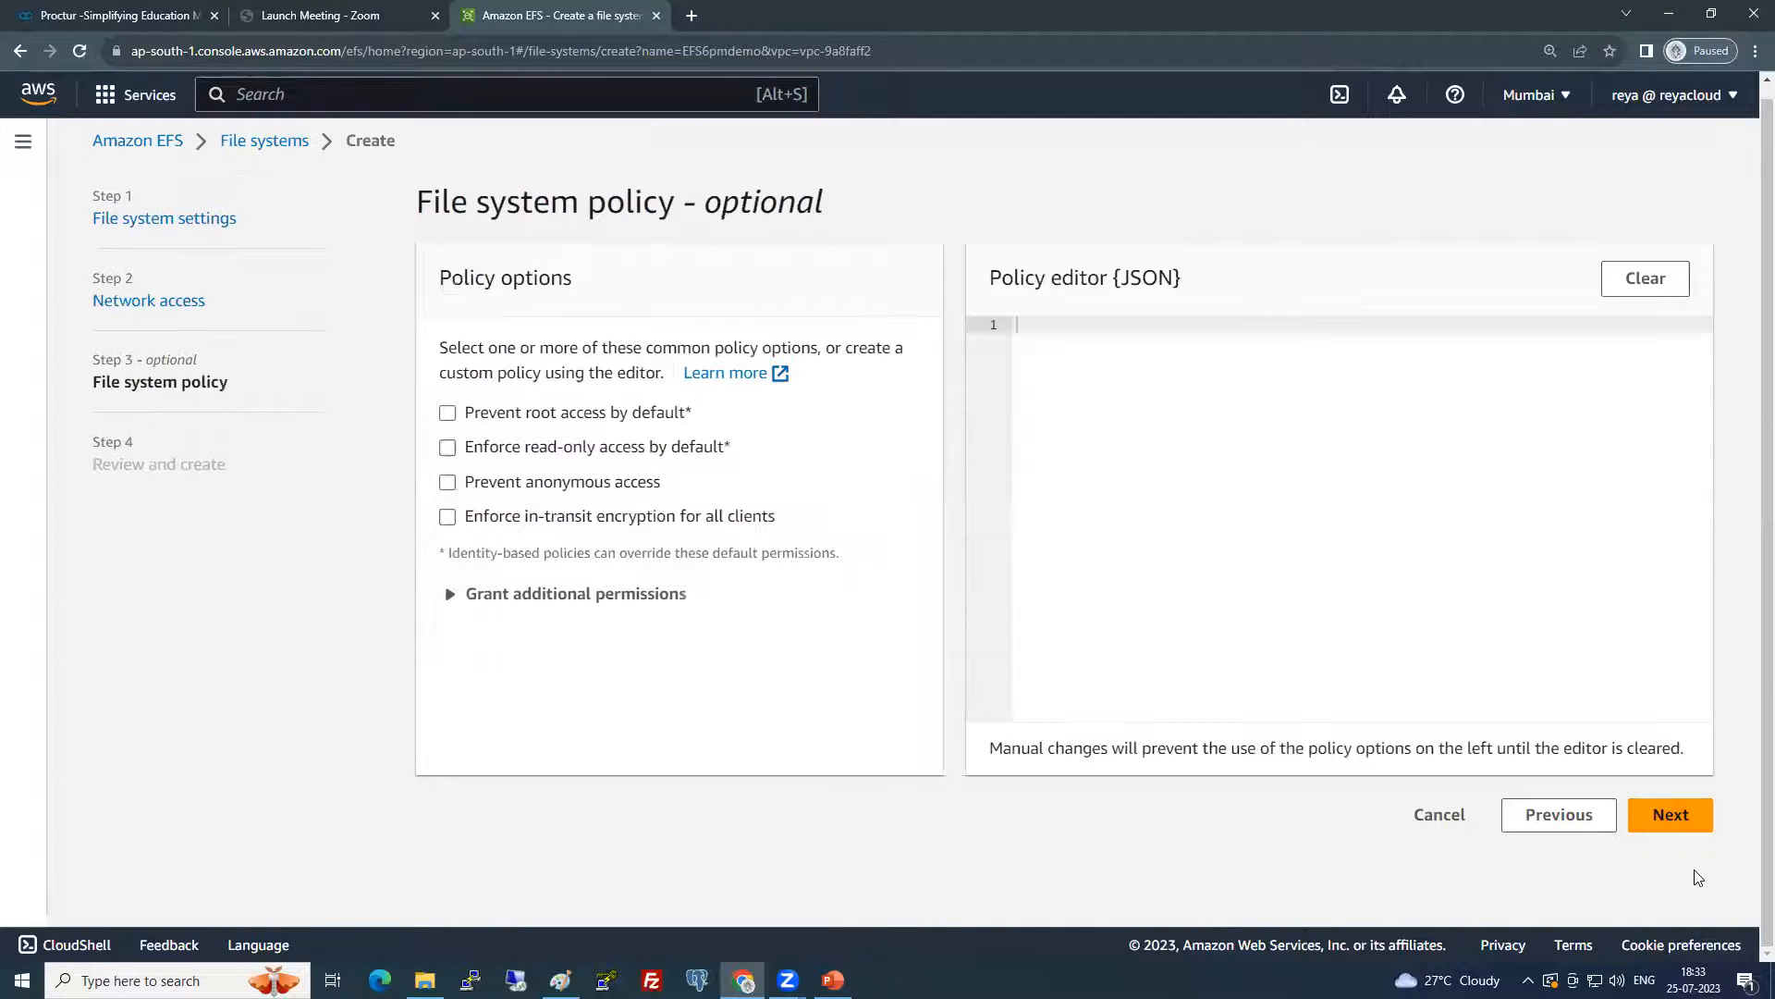
Try the policy options, then leave all of them unchecked with an empty JSON policy and continue
left_click_drag(721, 204, 840, 205)
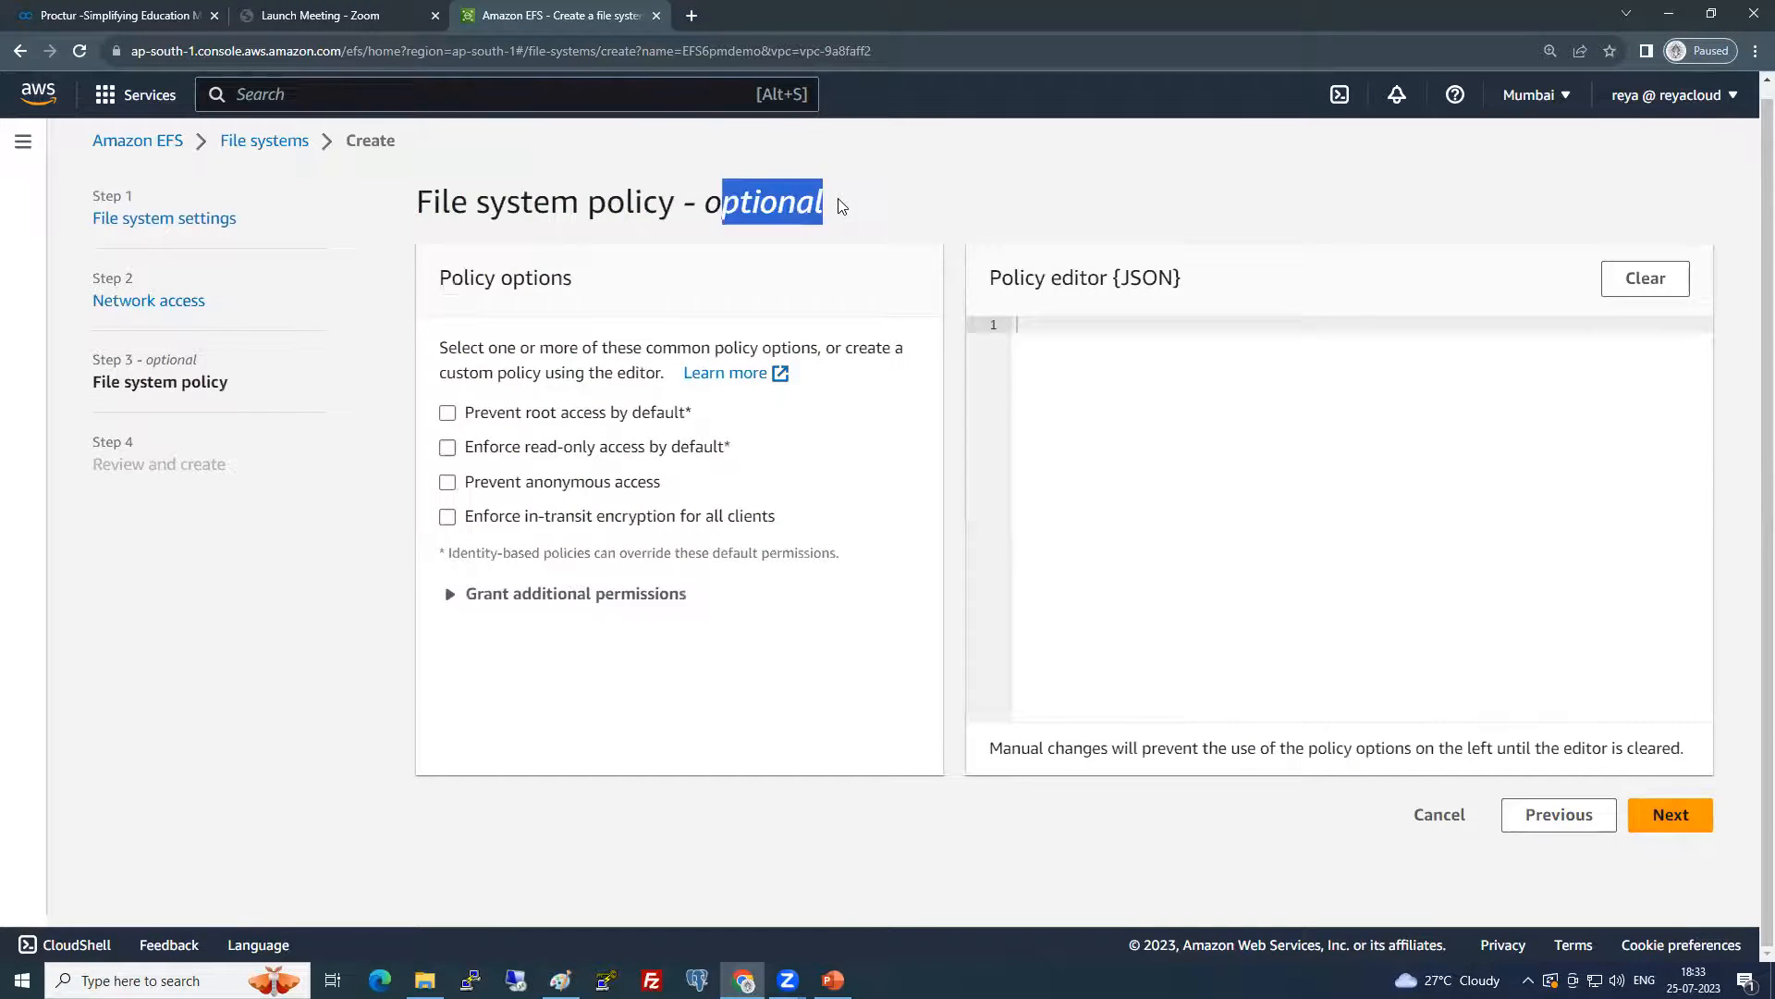
left_click(516, 194)
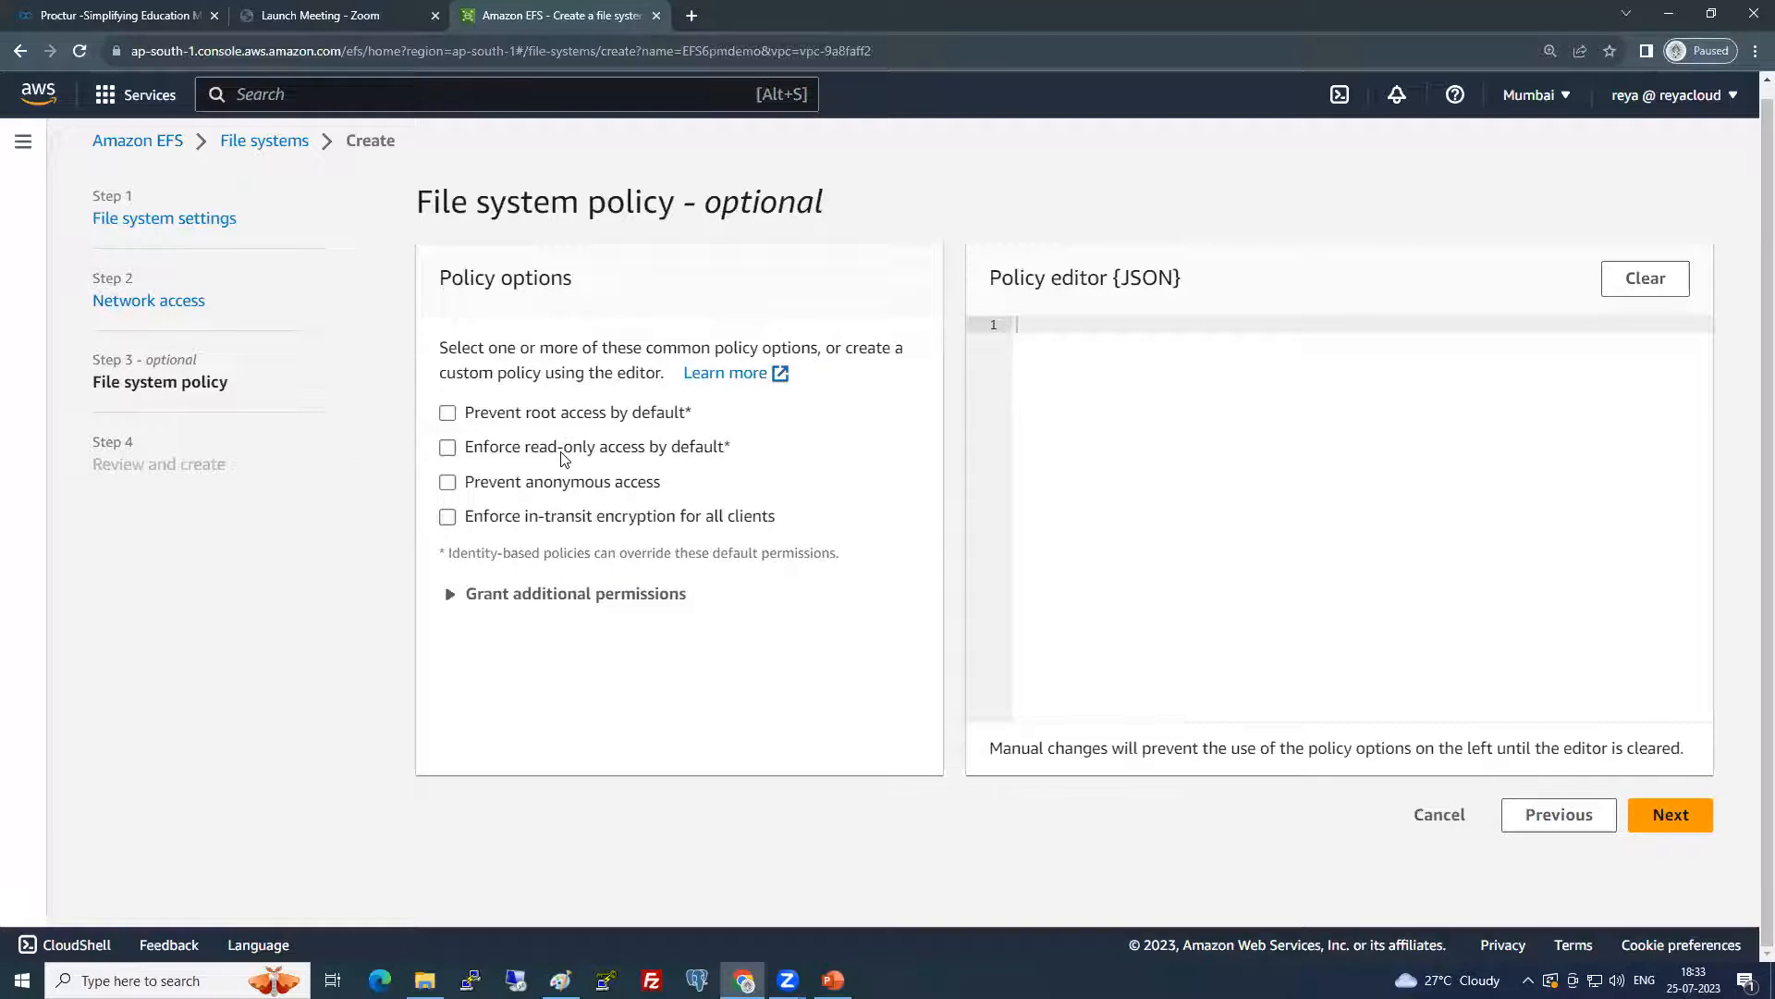
left_click(449, 448)
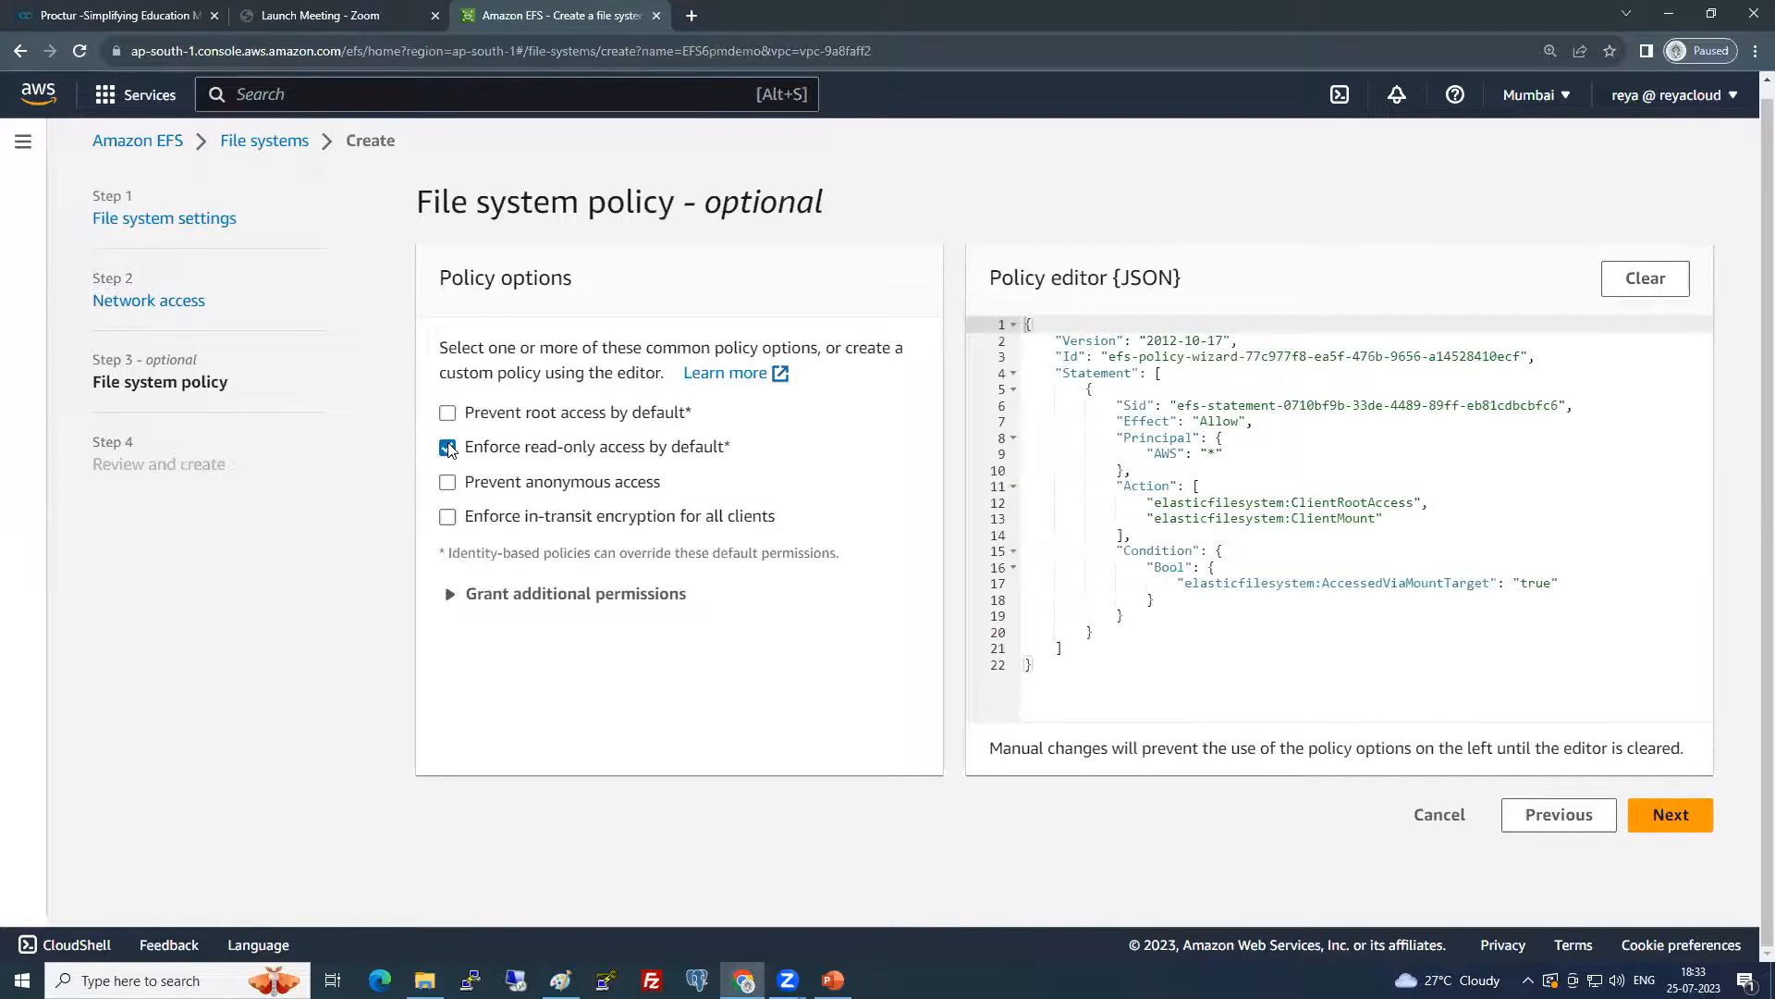
left_click(447, 413)
left_click(447, 484)
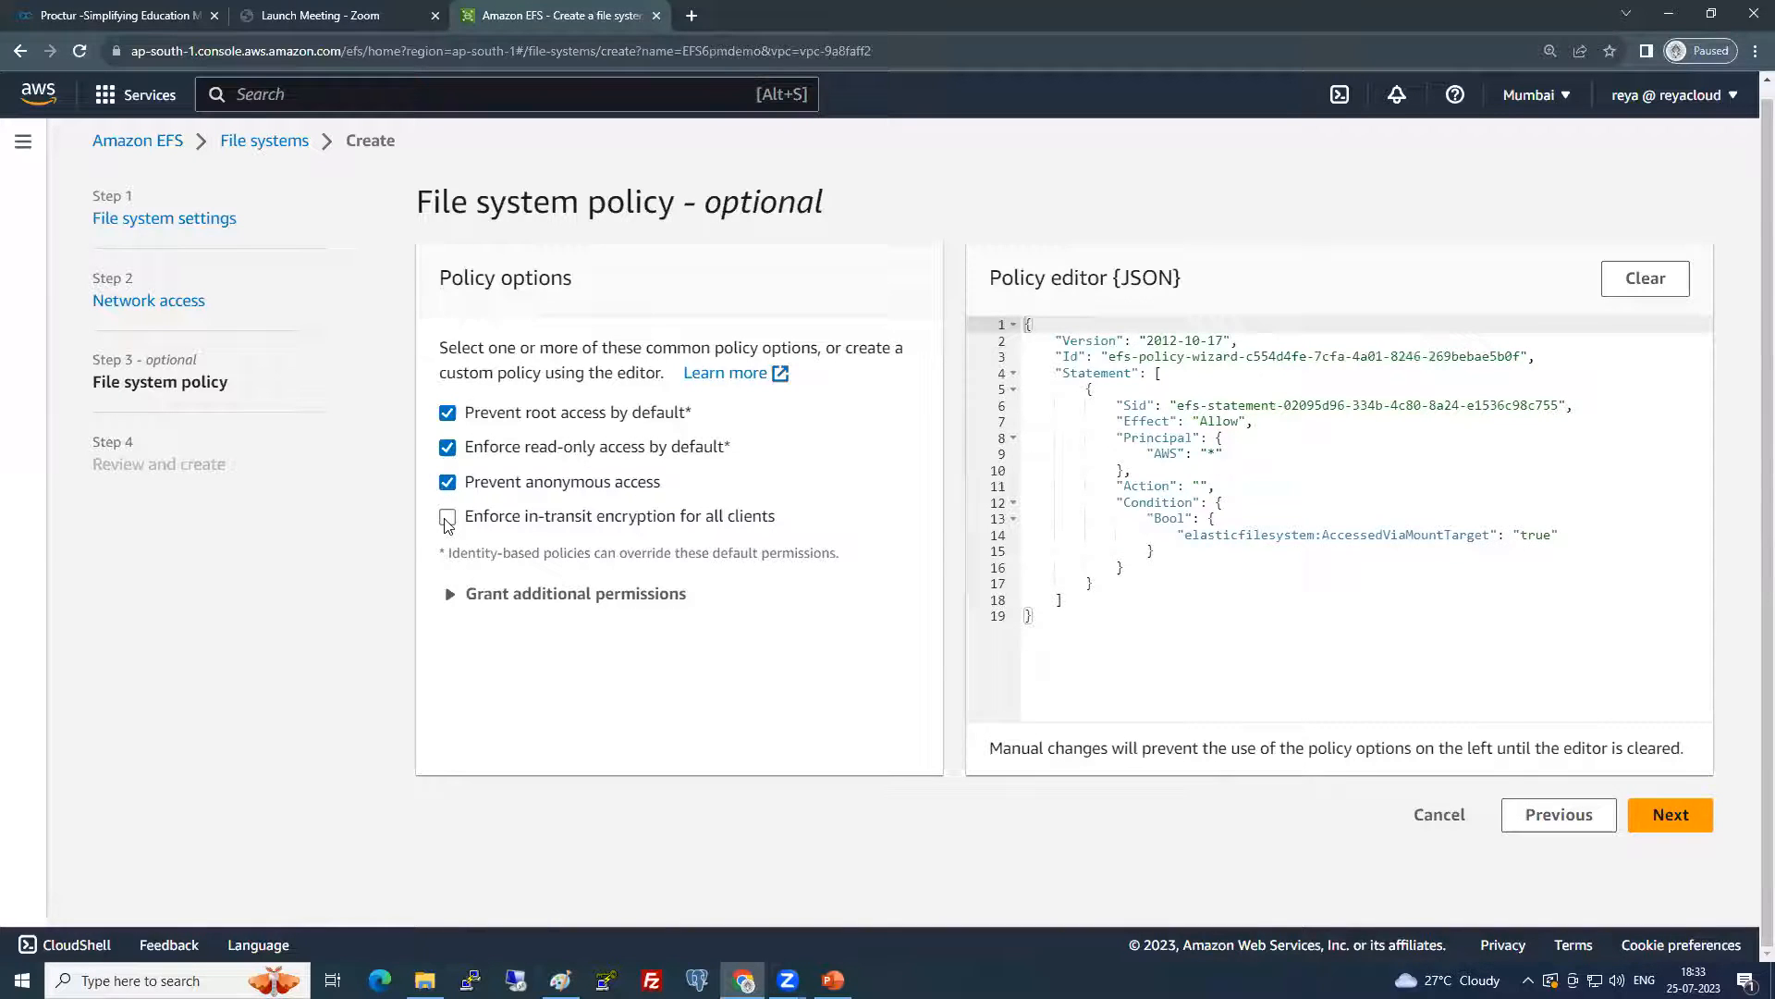
left_click(447, 517)
left_click(448, 517)
left_click(447, 482)
left_click(447, 447)
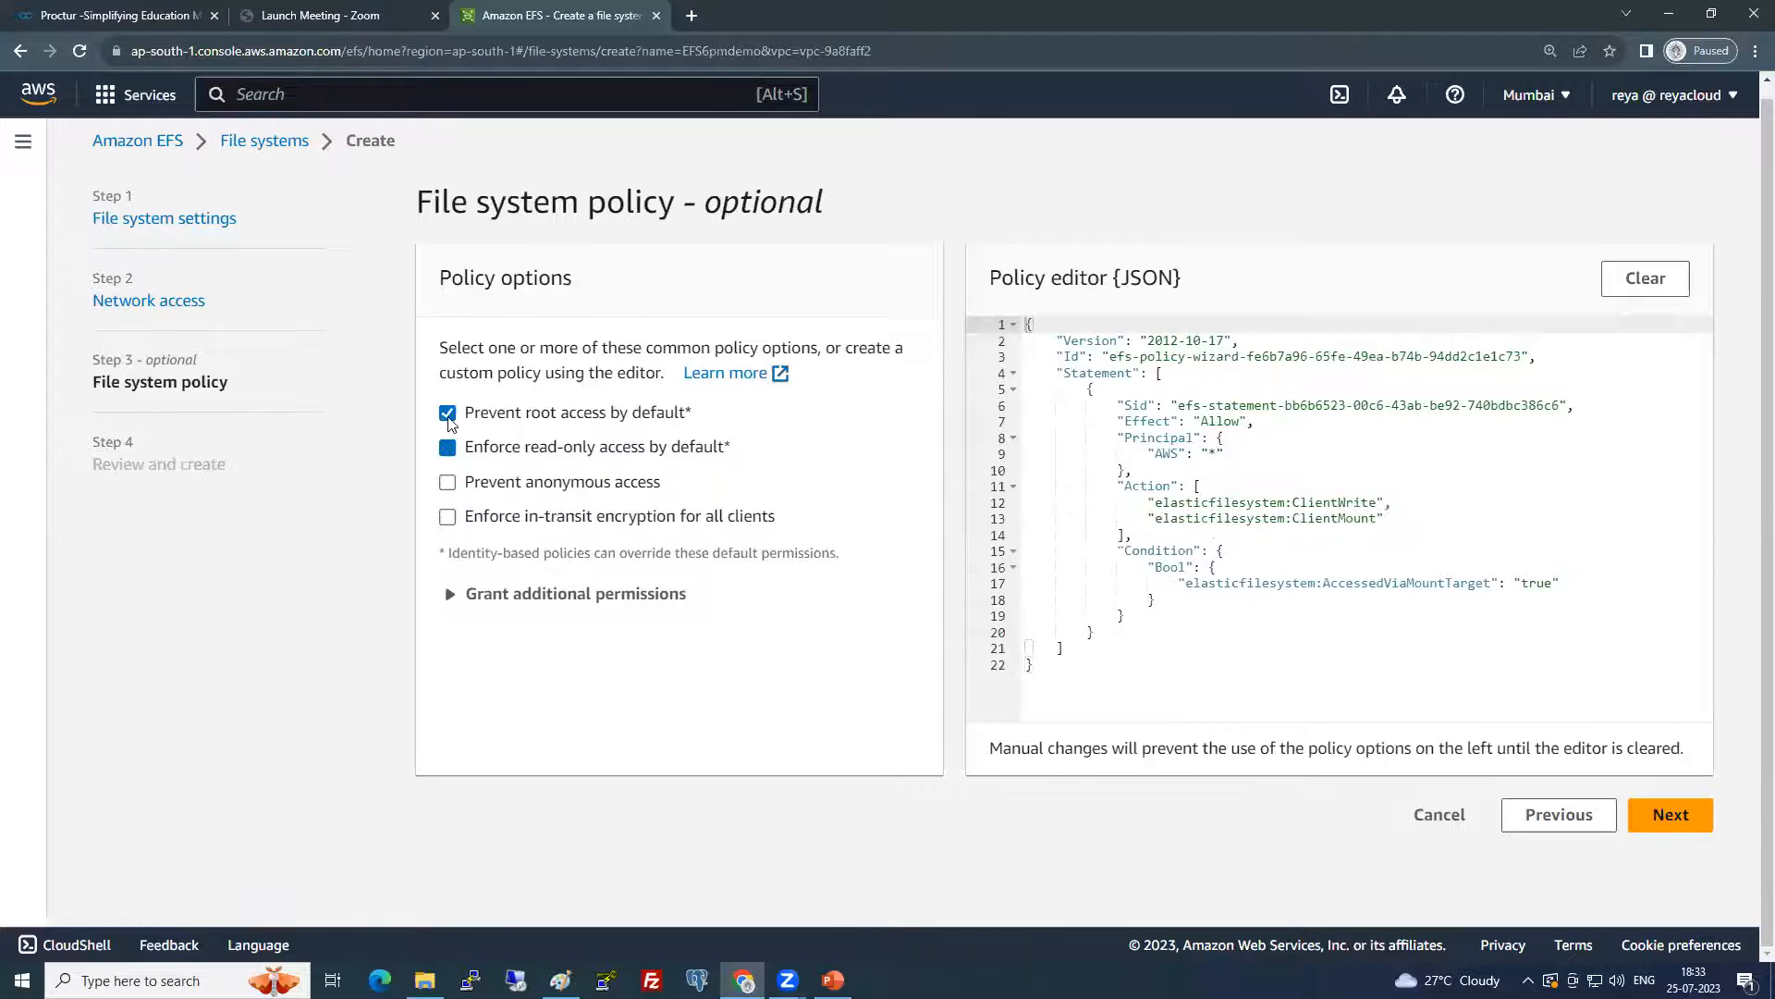
left_click(449, 416)
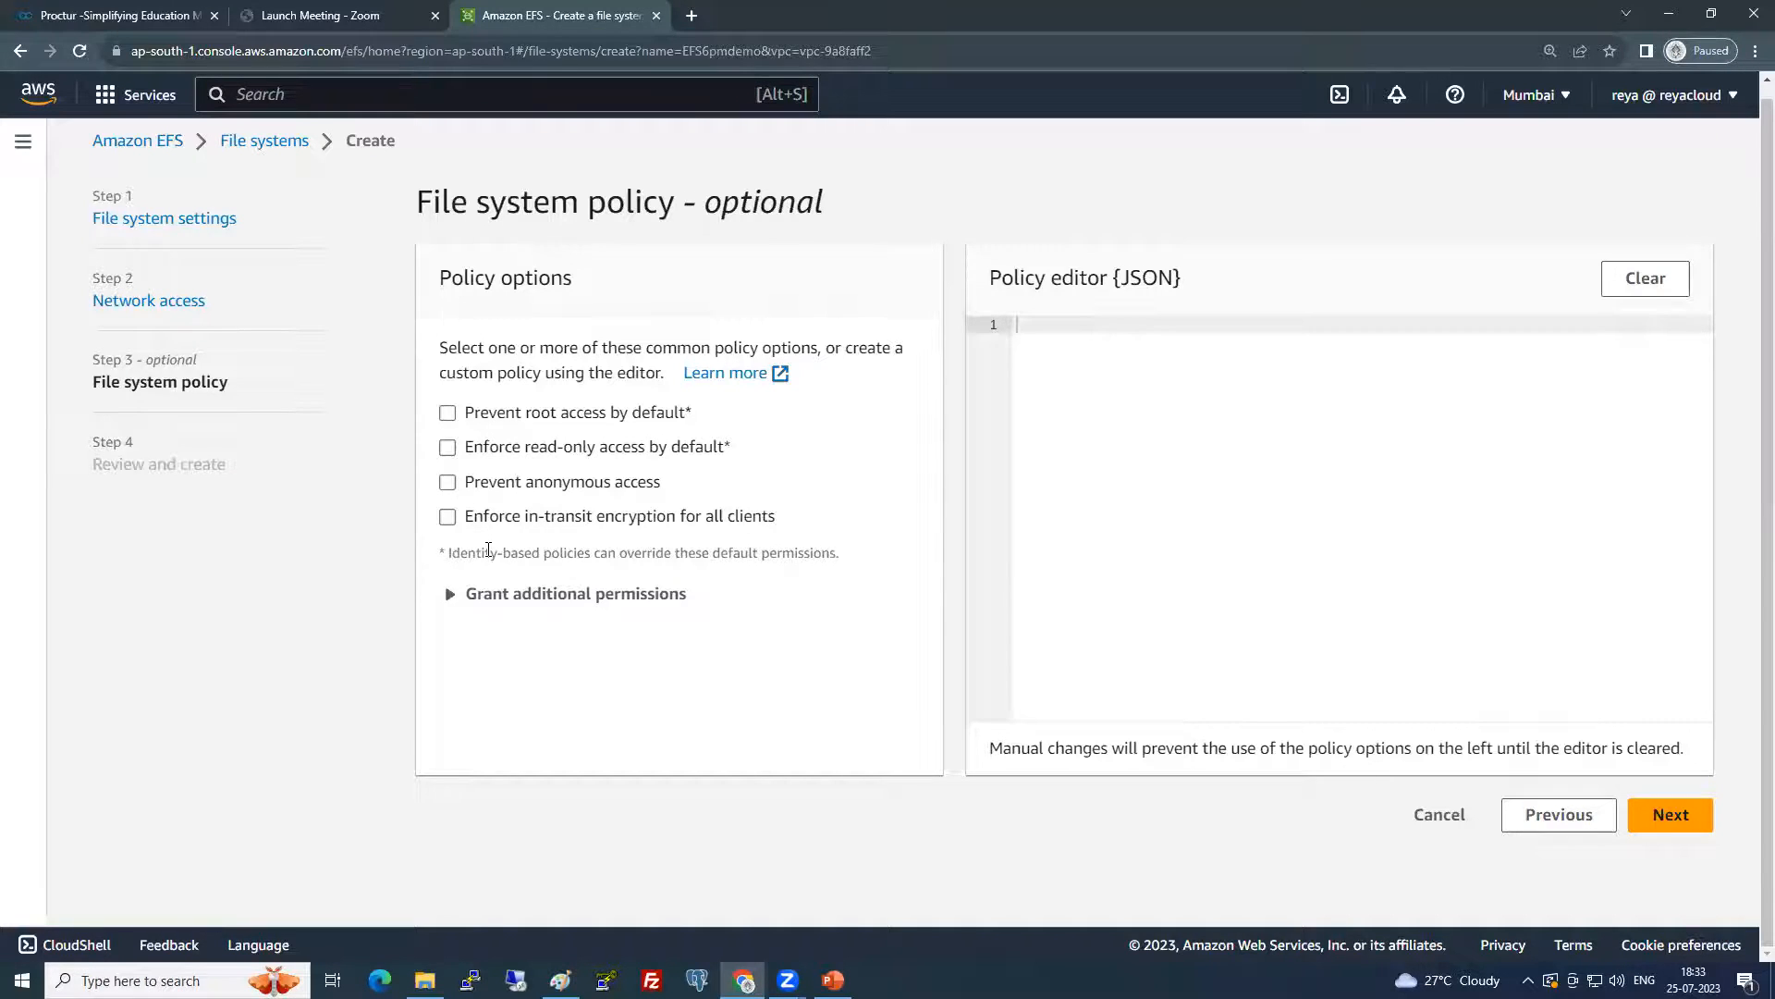
left_click(1692, 817)
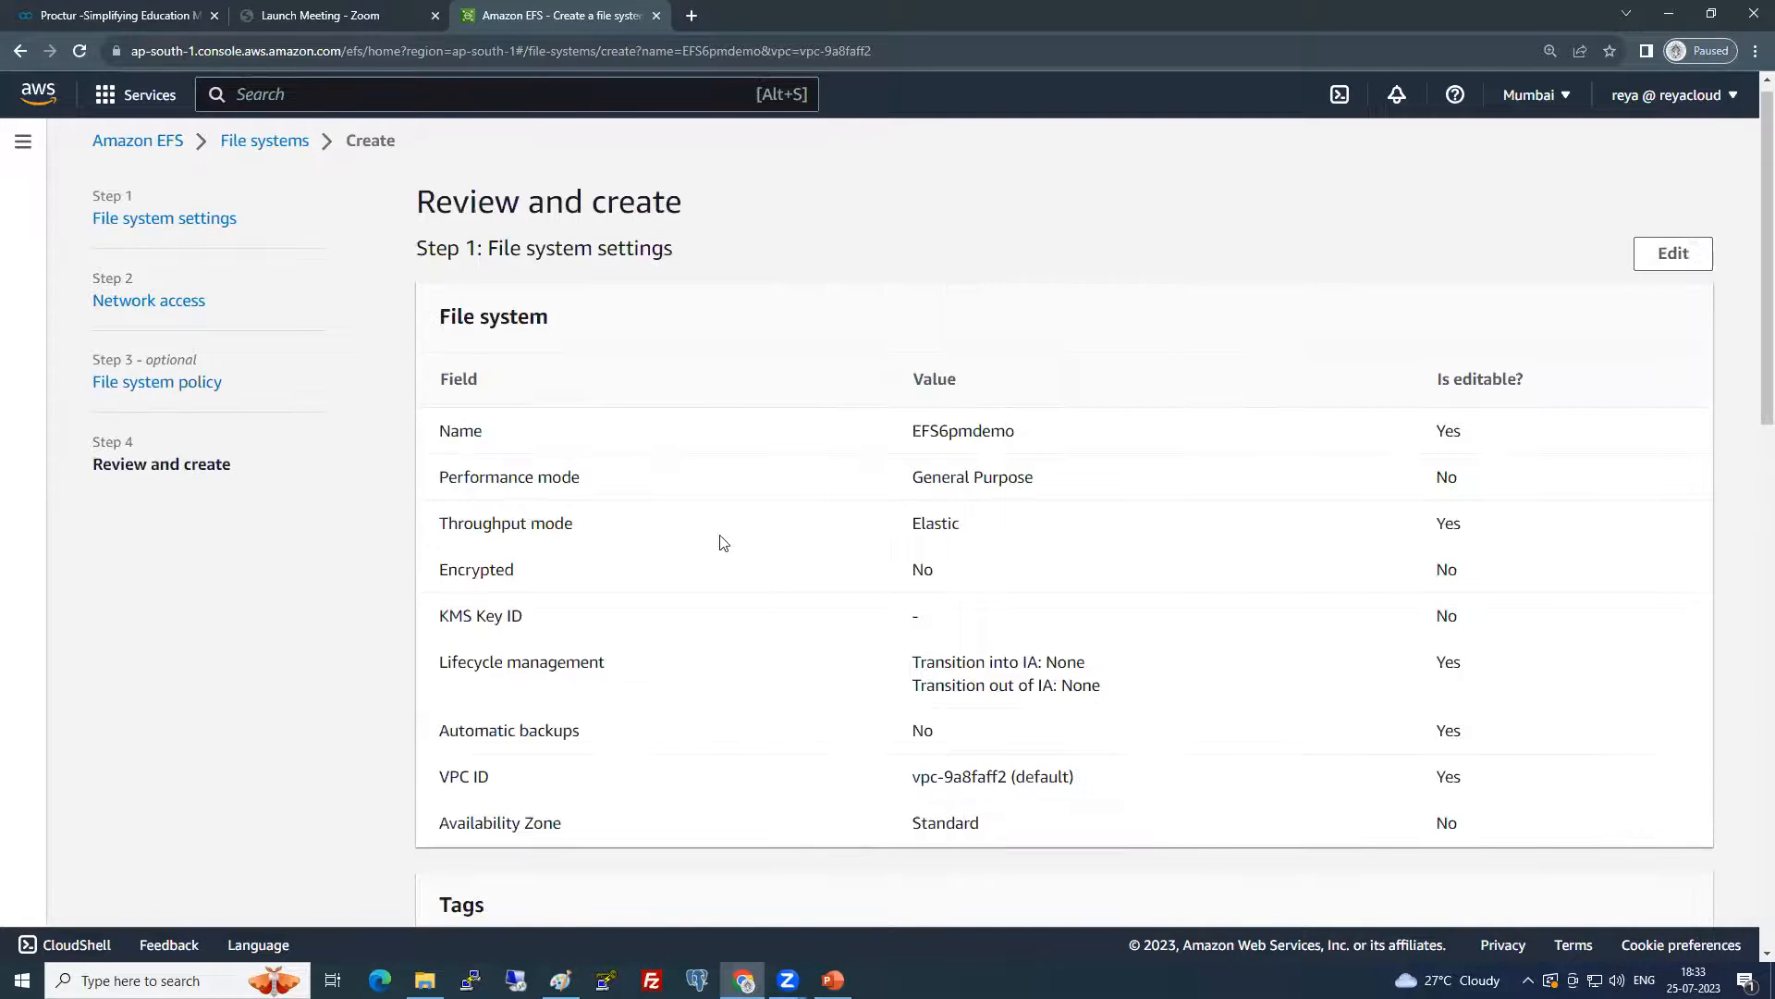
Create EFS6pmdemo, dismiss the success banner, and open its details page
scroll(723, 543, "down", 15)
left_click(1683, 869)
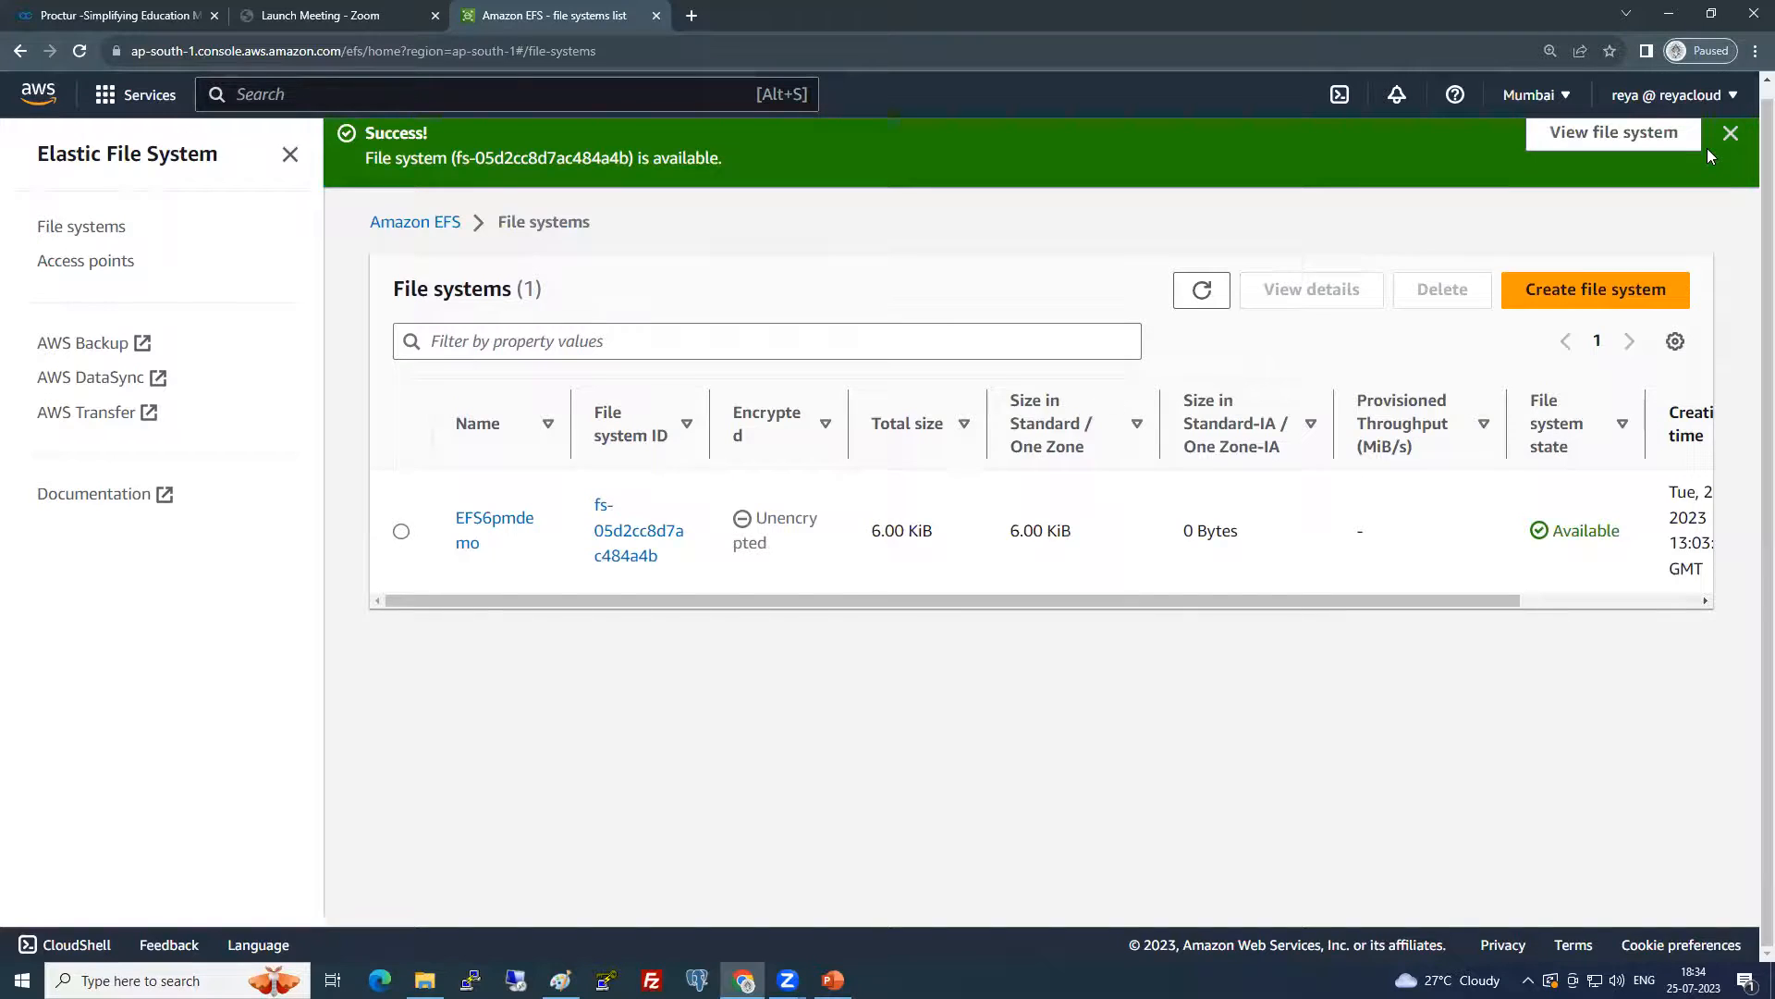
left_click(1730, 134)
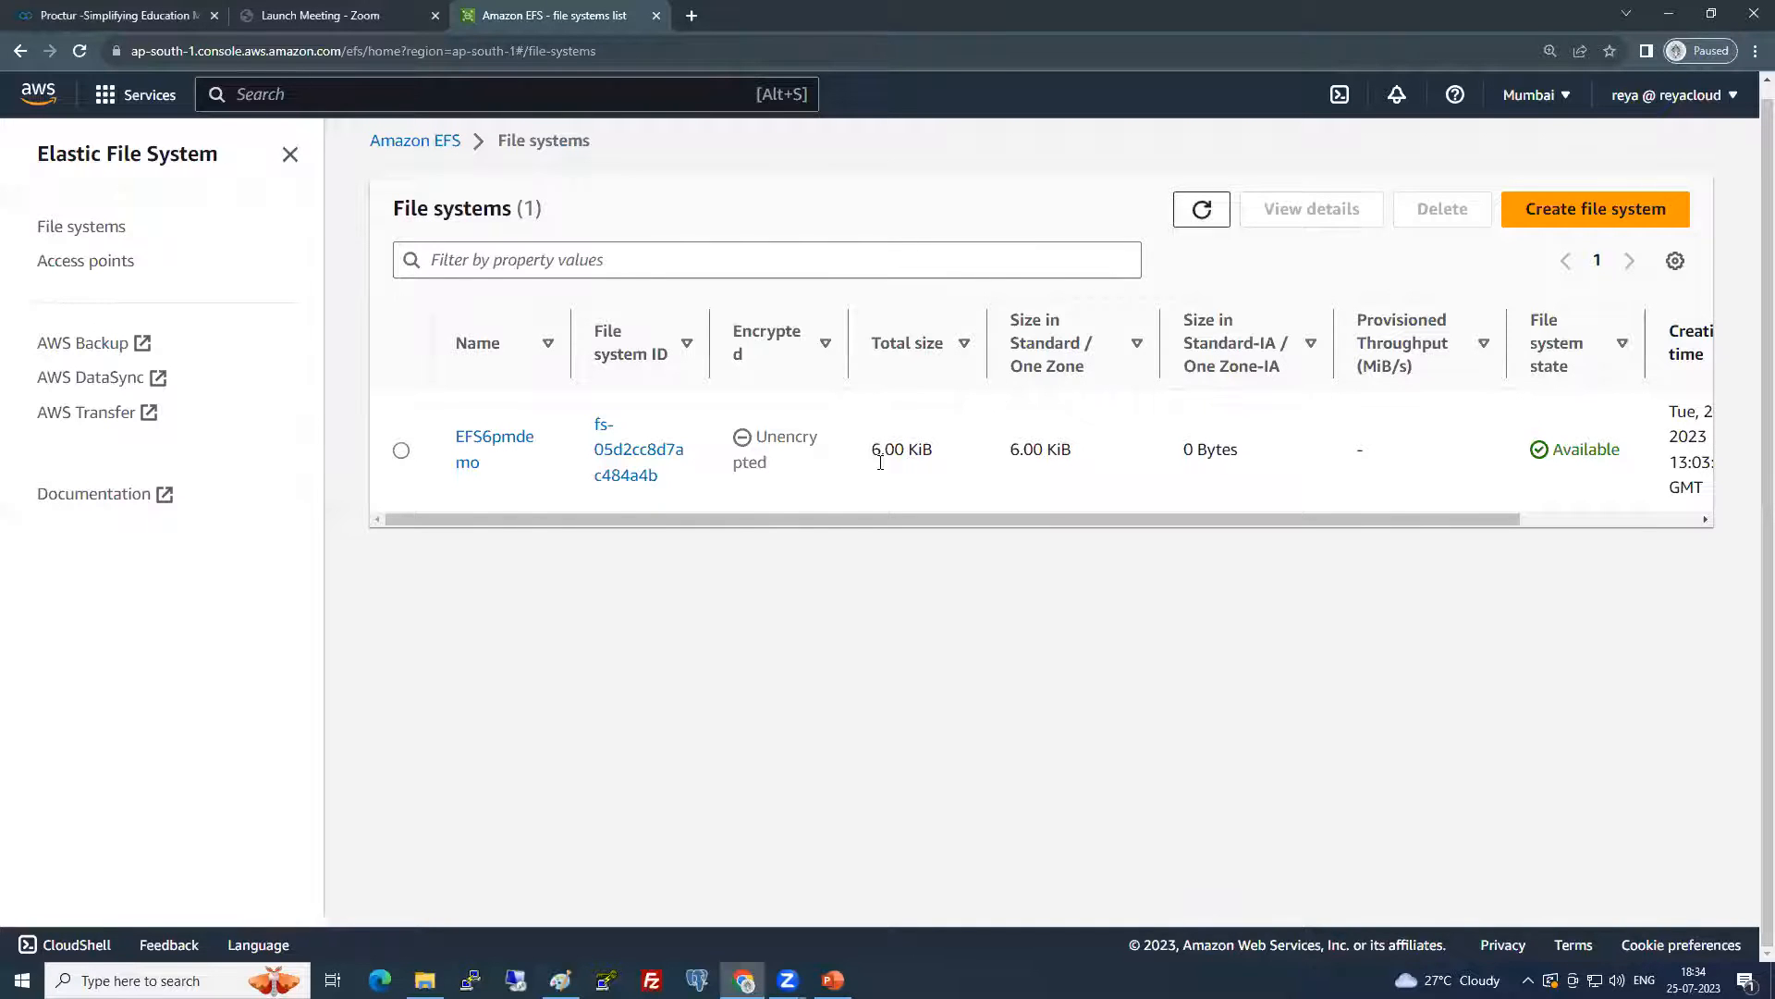
left_click(479, 444)
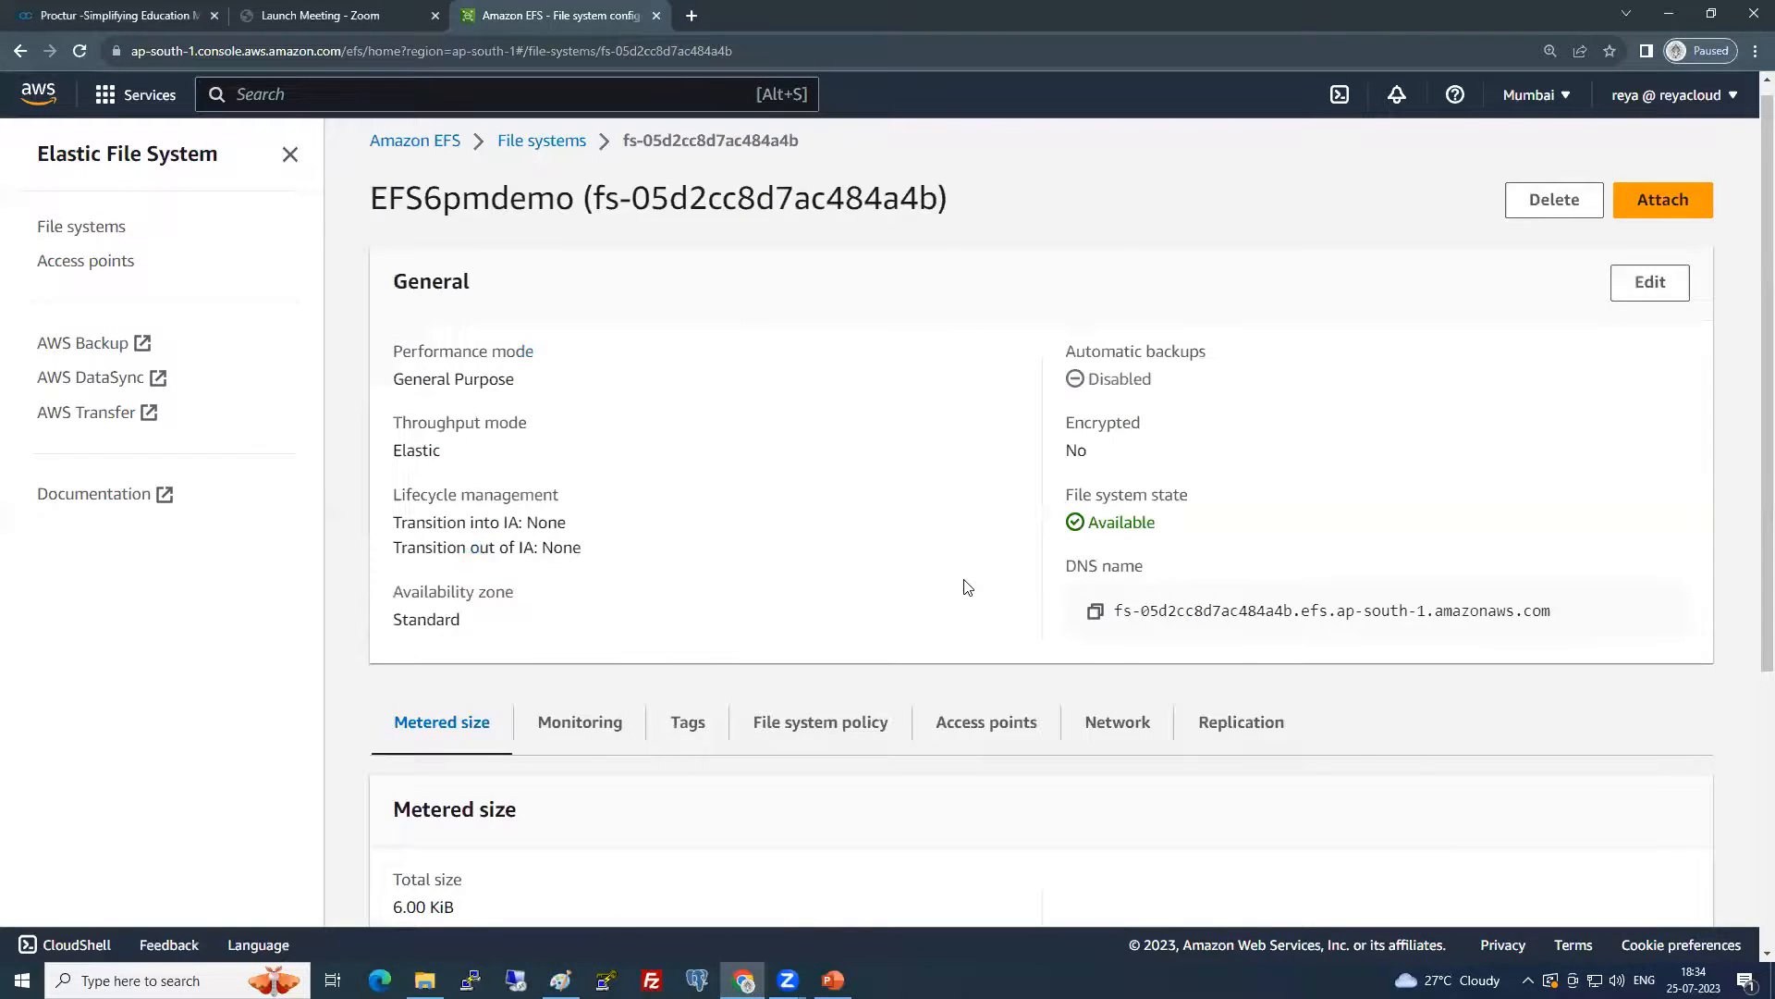
Point out the file system's DNS name and its 6.00 KiB Size in Standard
scroll(962, 587, "down", 4)
scroll(962, 587, "up", 4)
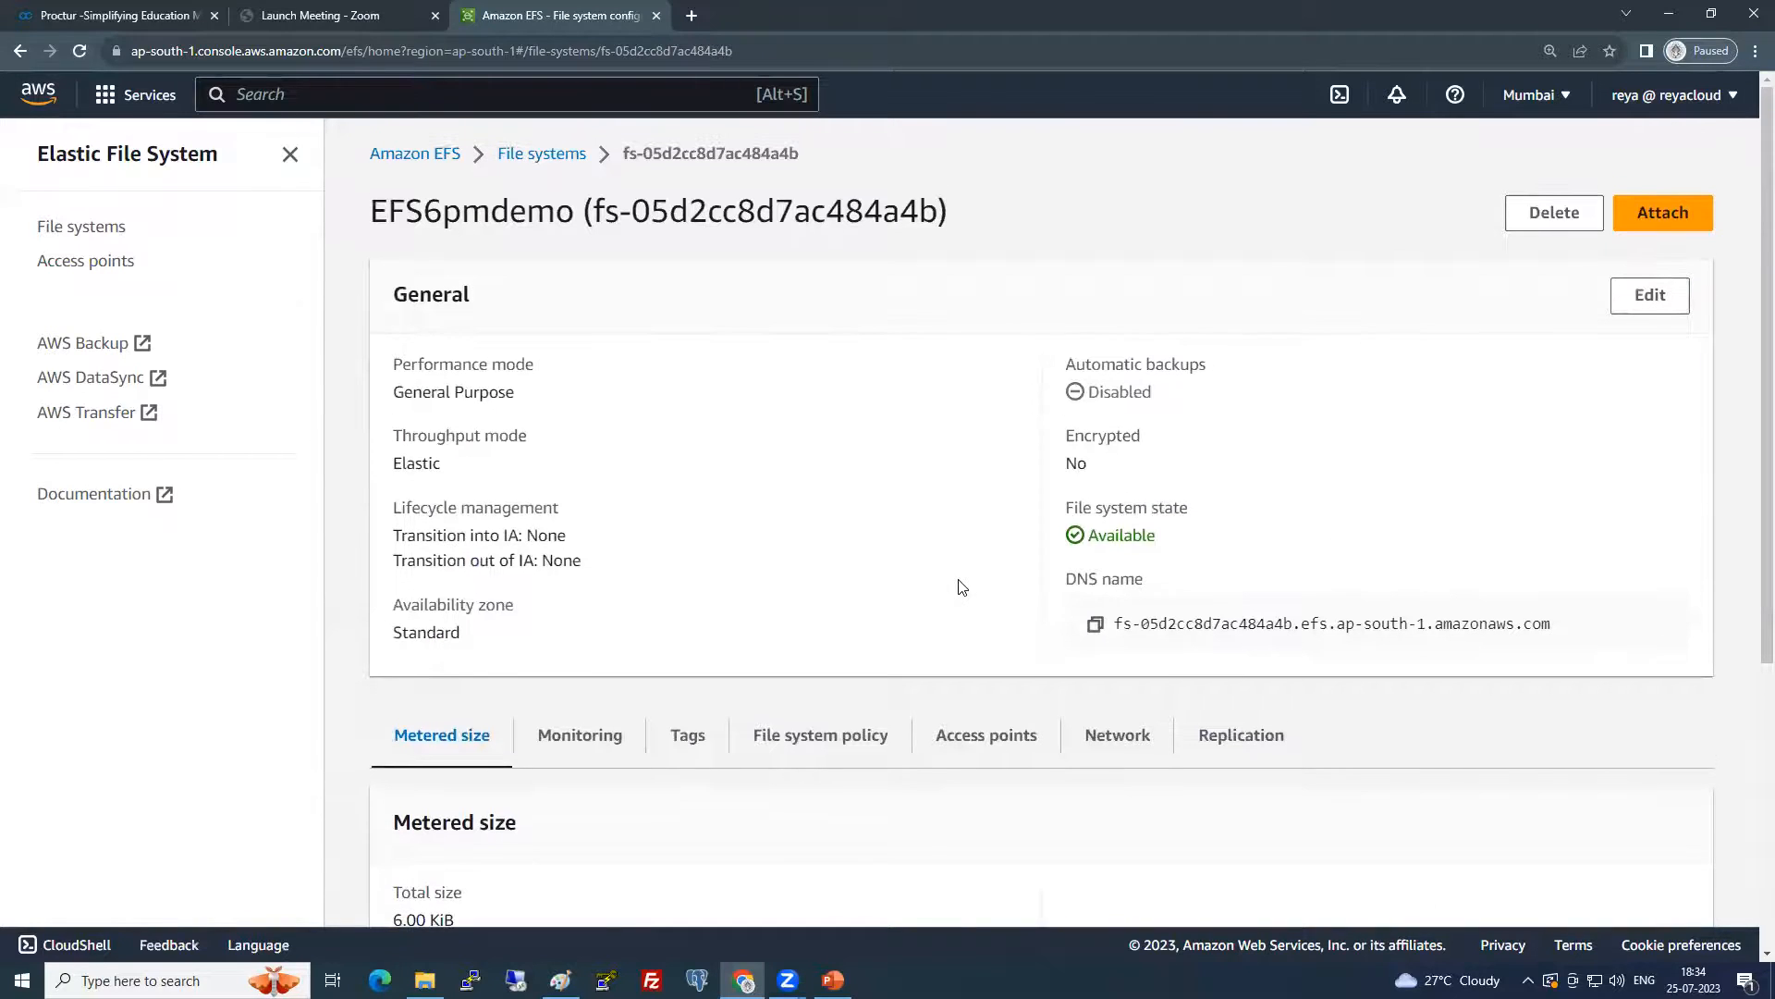
scroll(893, 541, "down", 3)
left_click_drag(1586, 352, 941, 354)
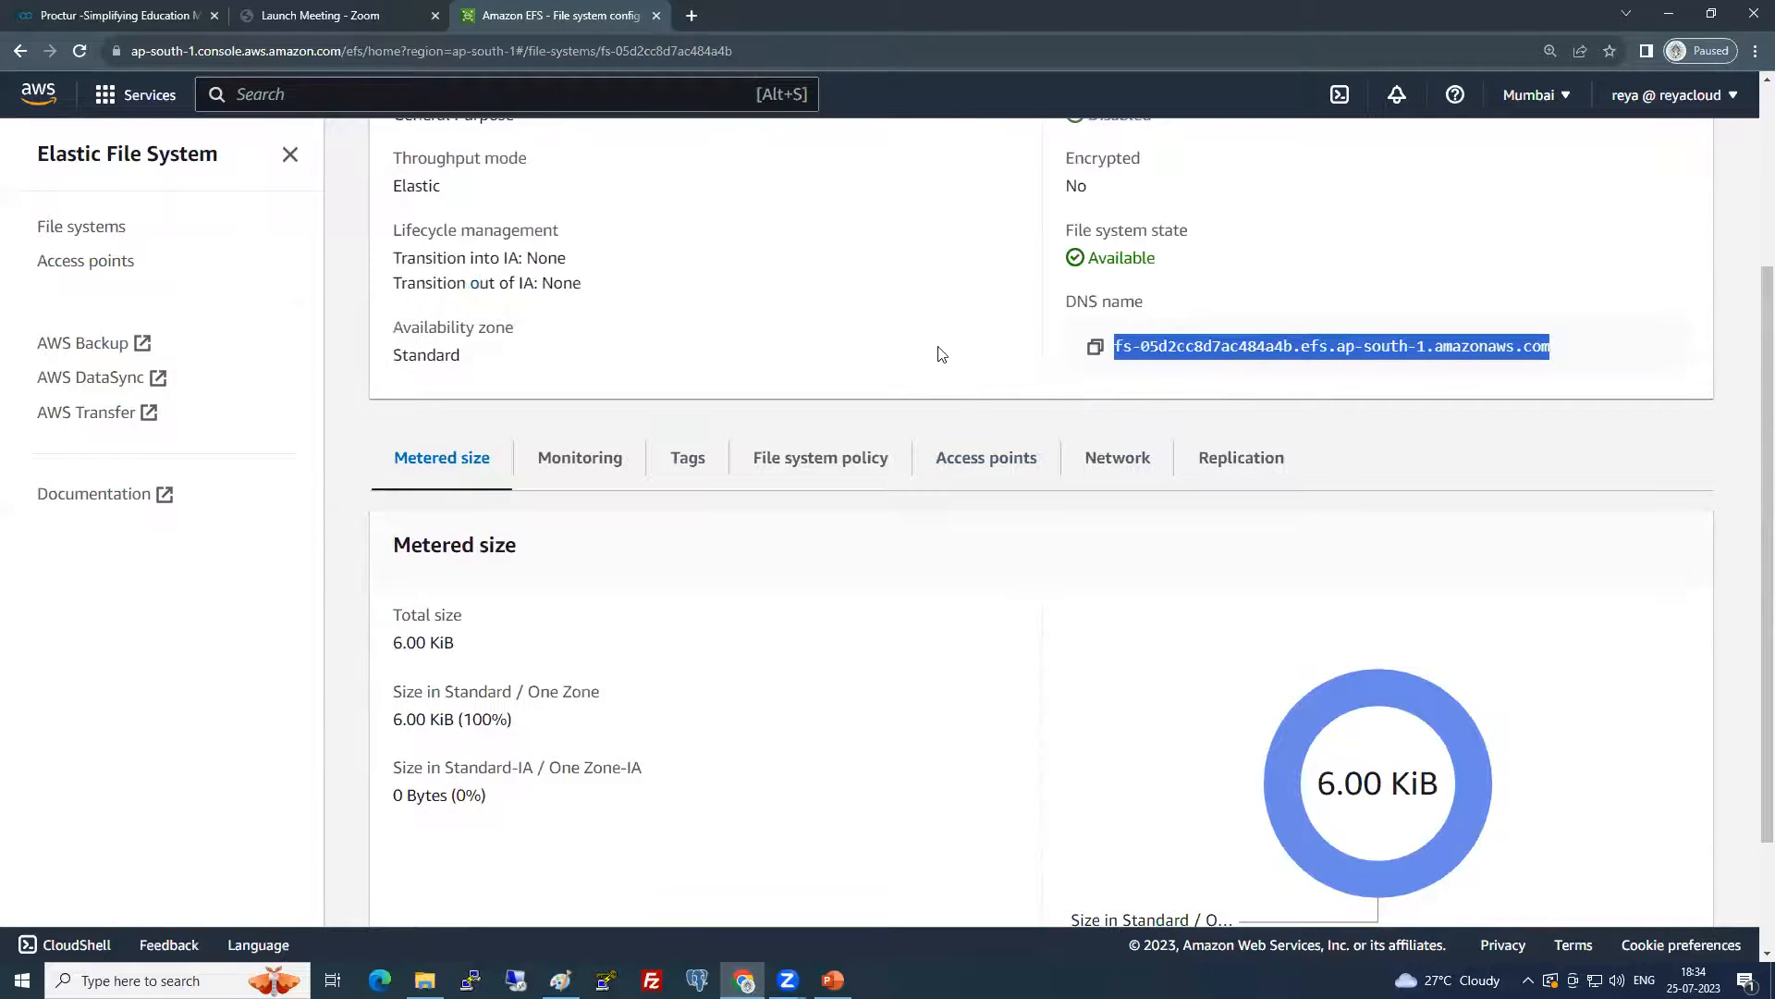
left_click(941, 354)
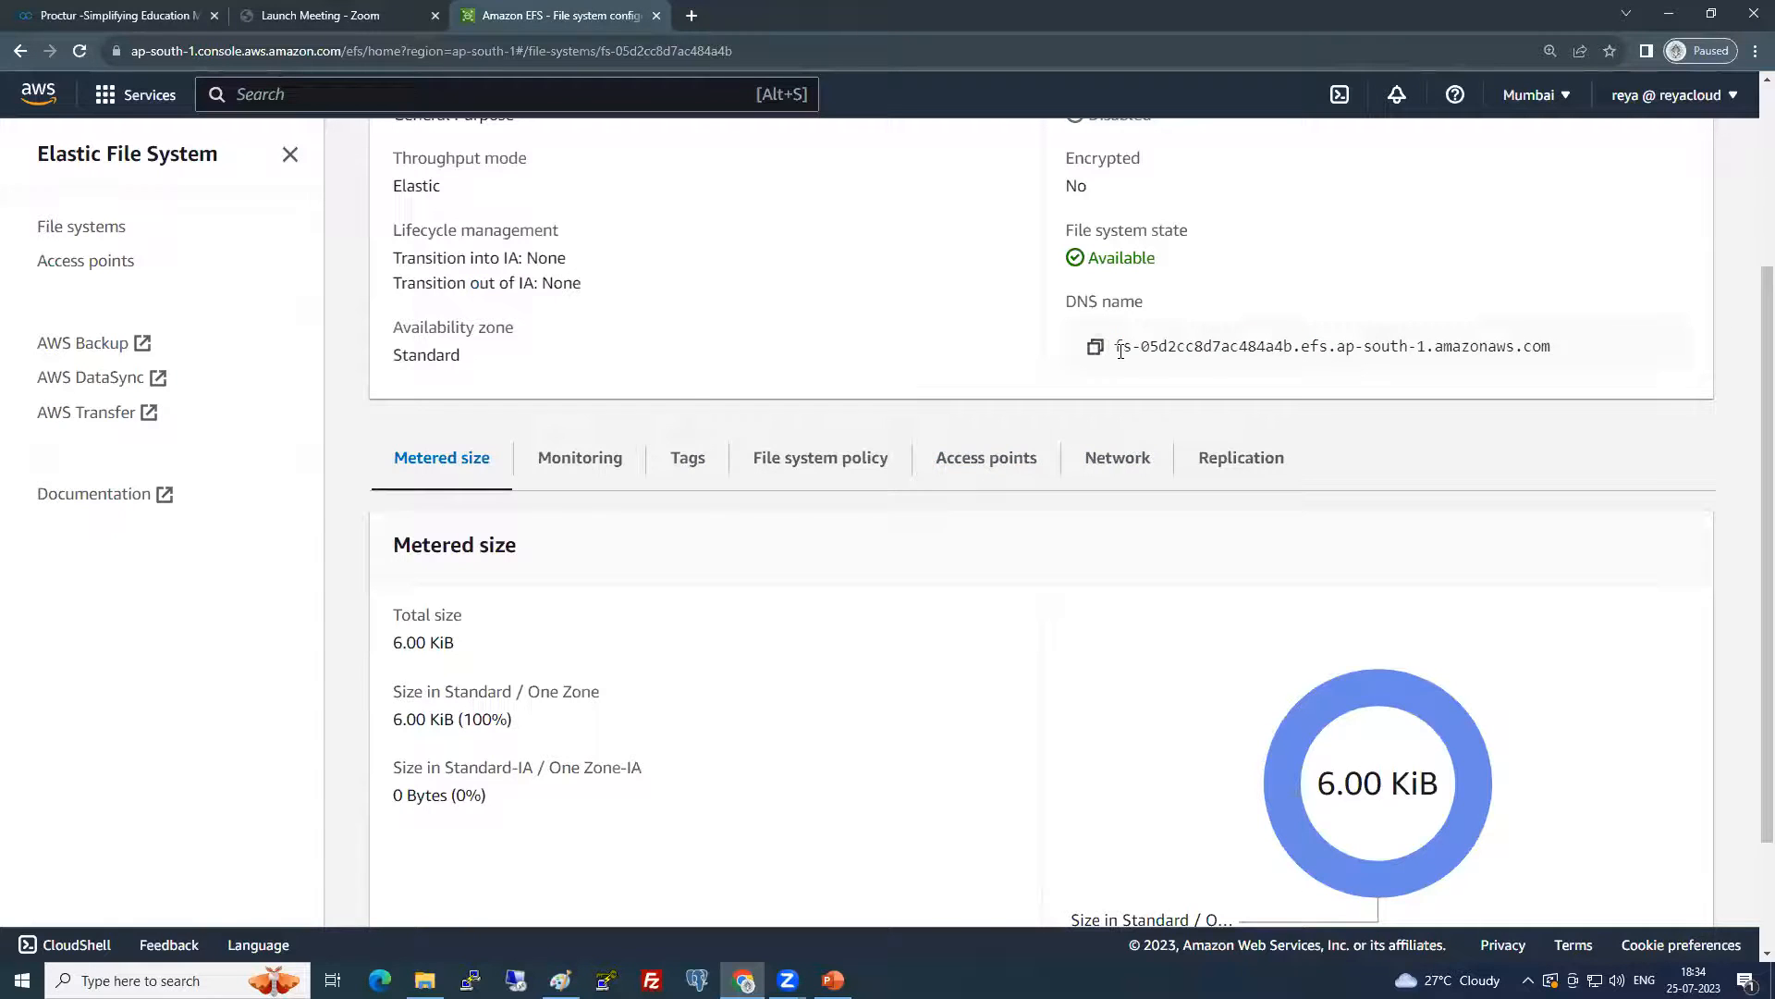
left_click_drag(1116, 348, 1638, 362)
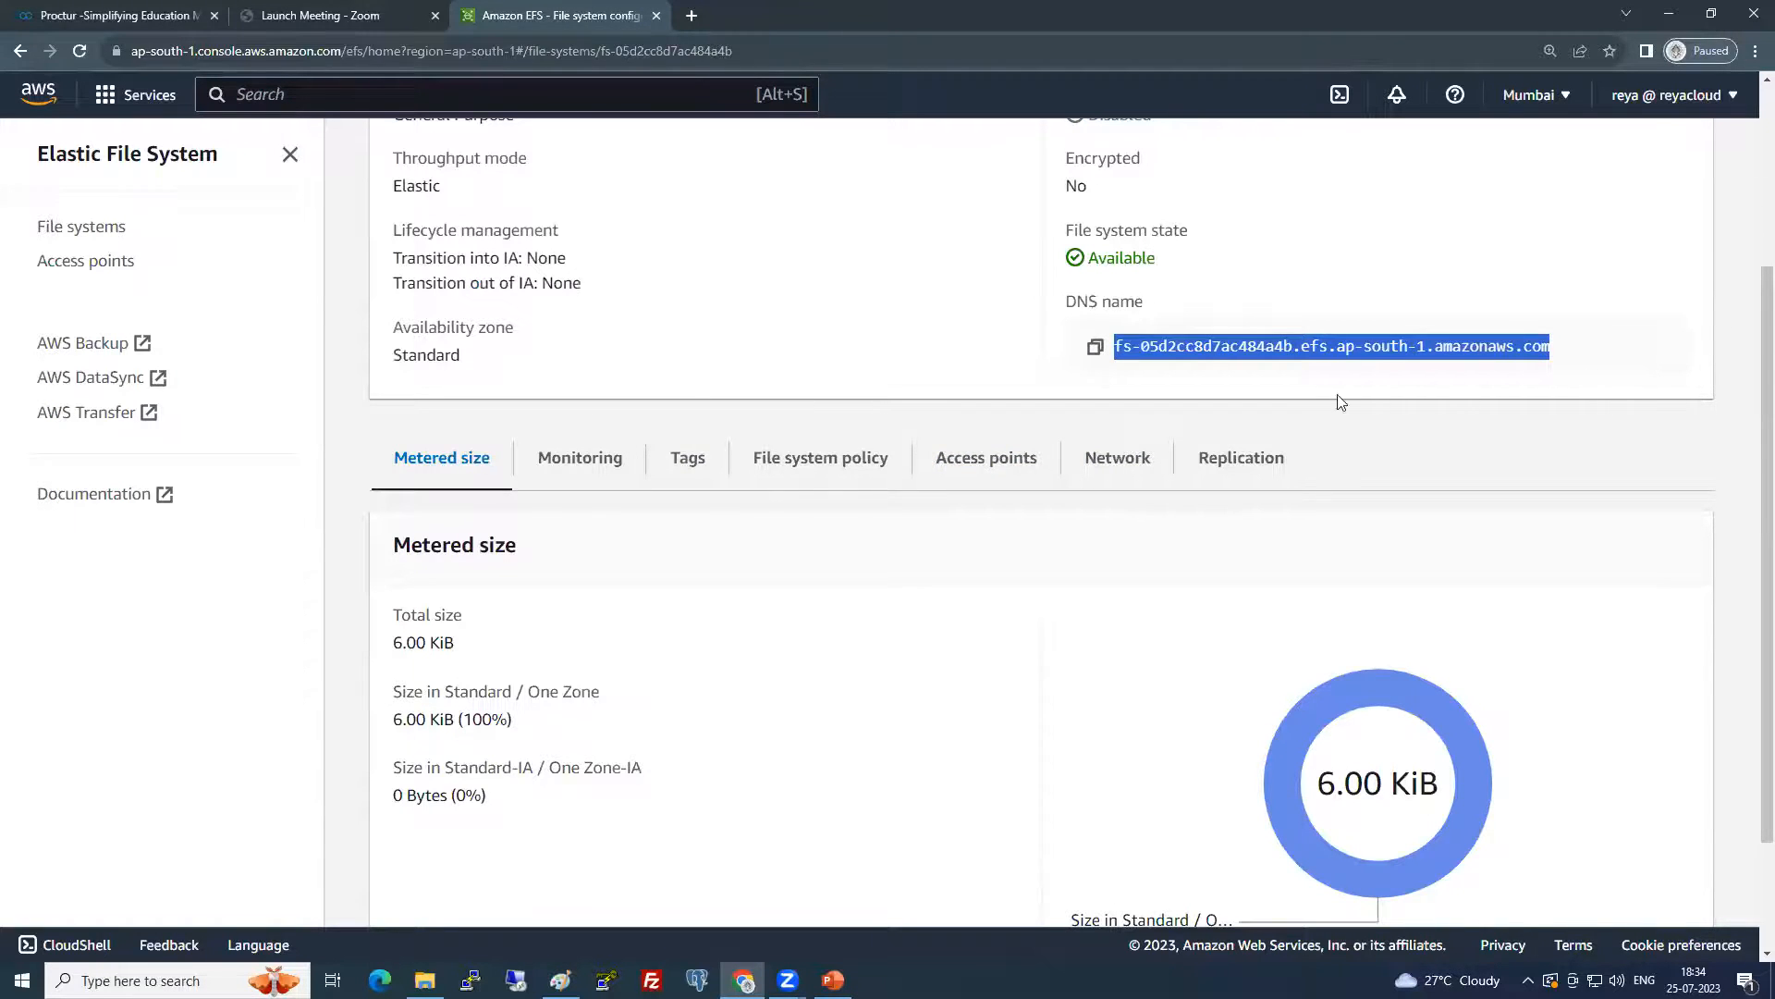
scroll(648, 536, "up", 1)
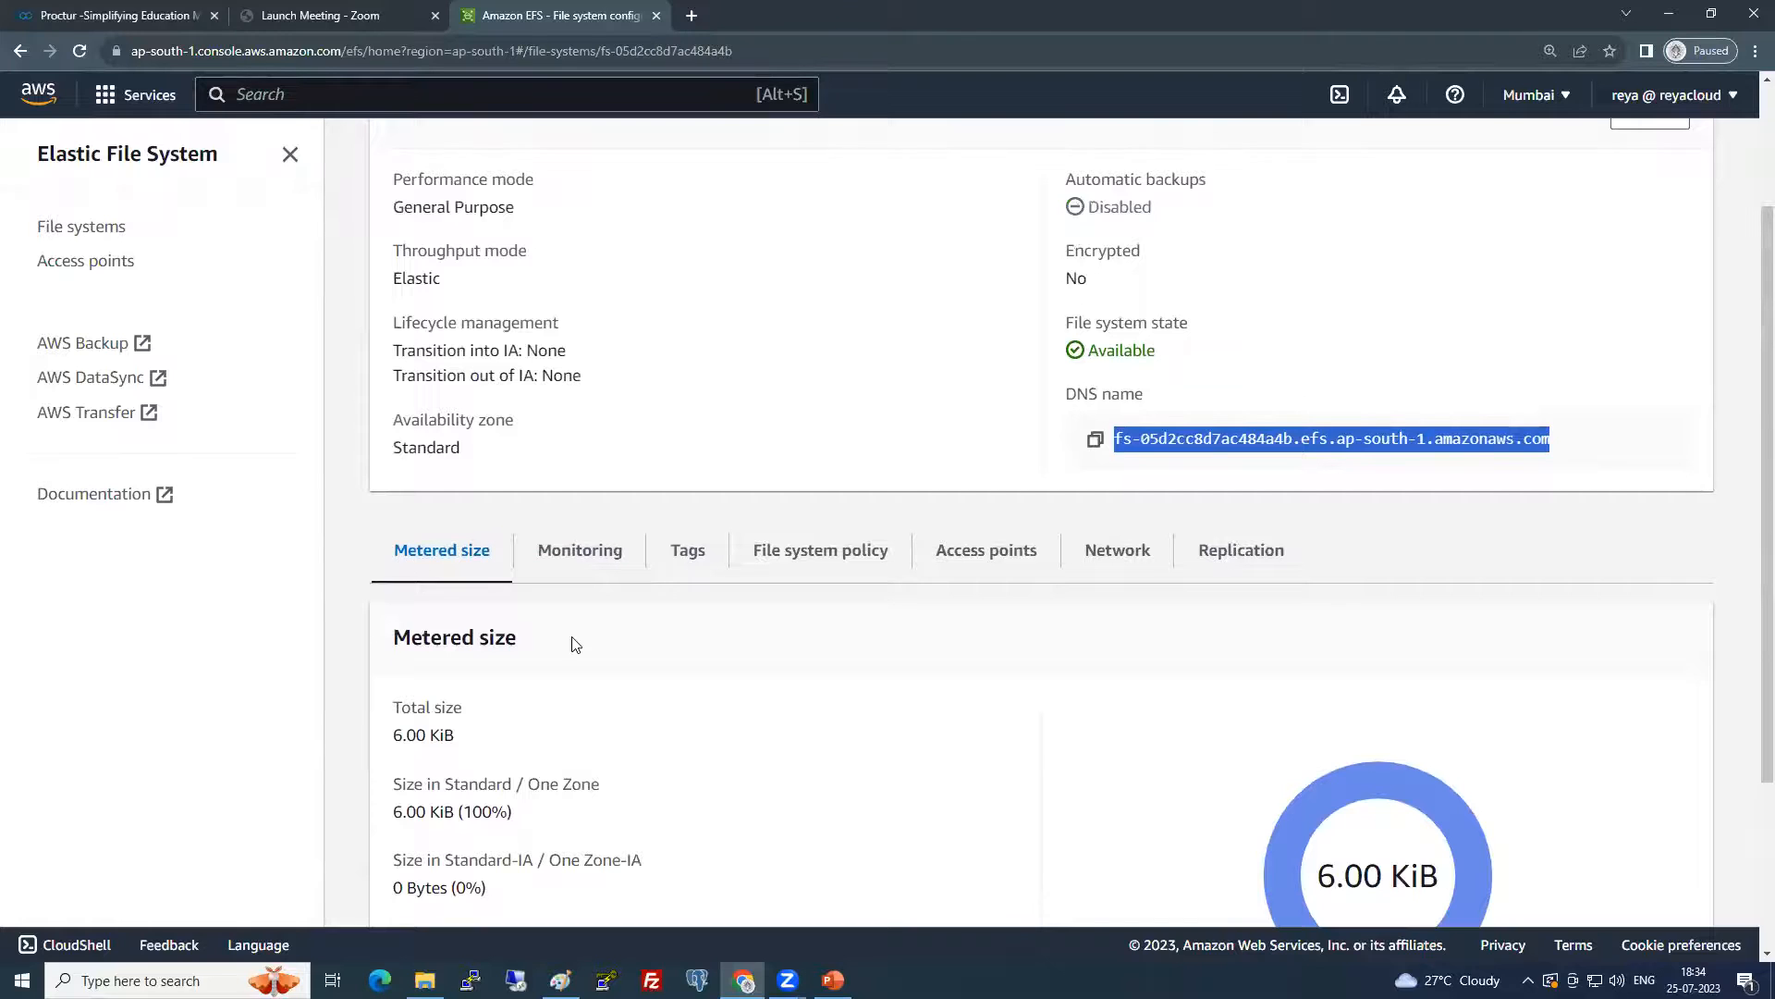
scroll(570, 642, "down", 2)
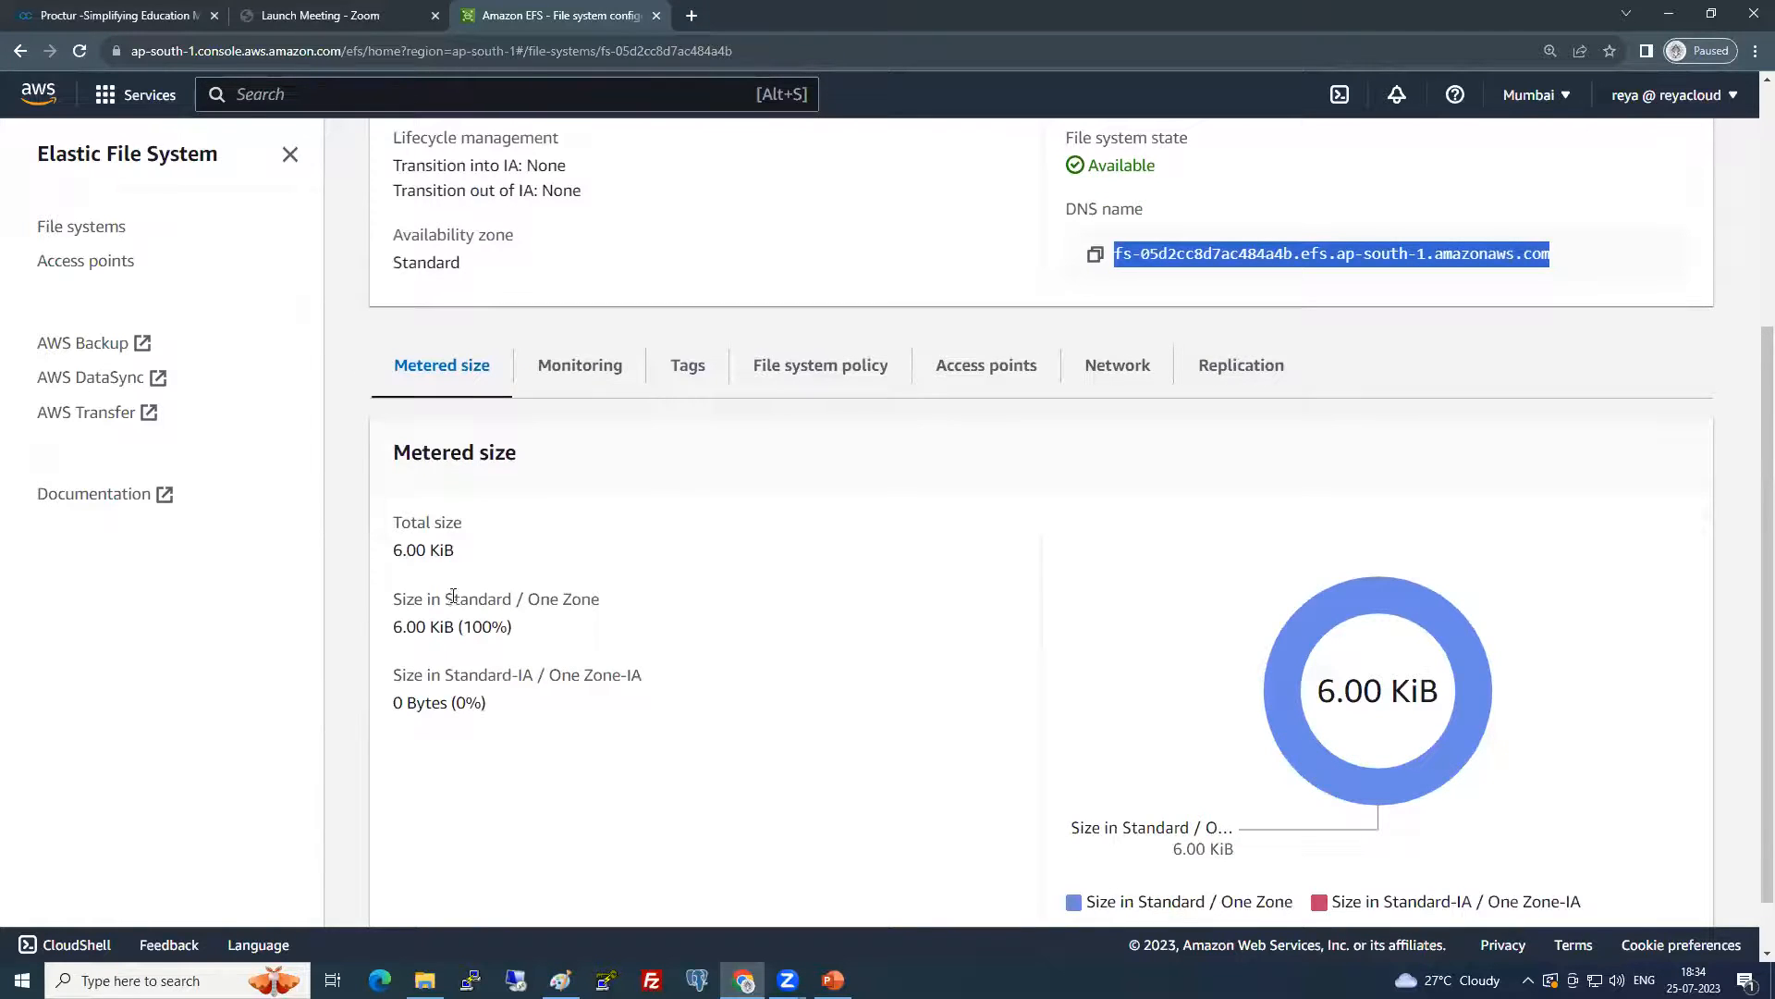
left_click_drag(394, 598, 523, 598)
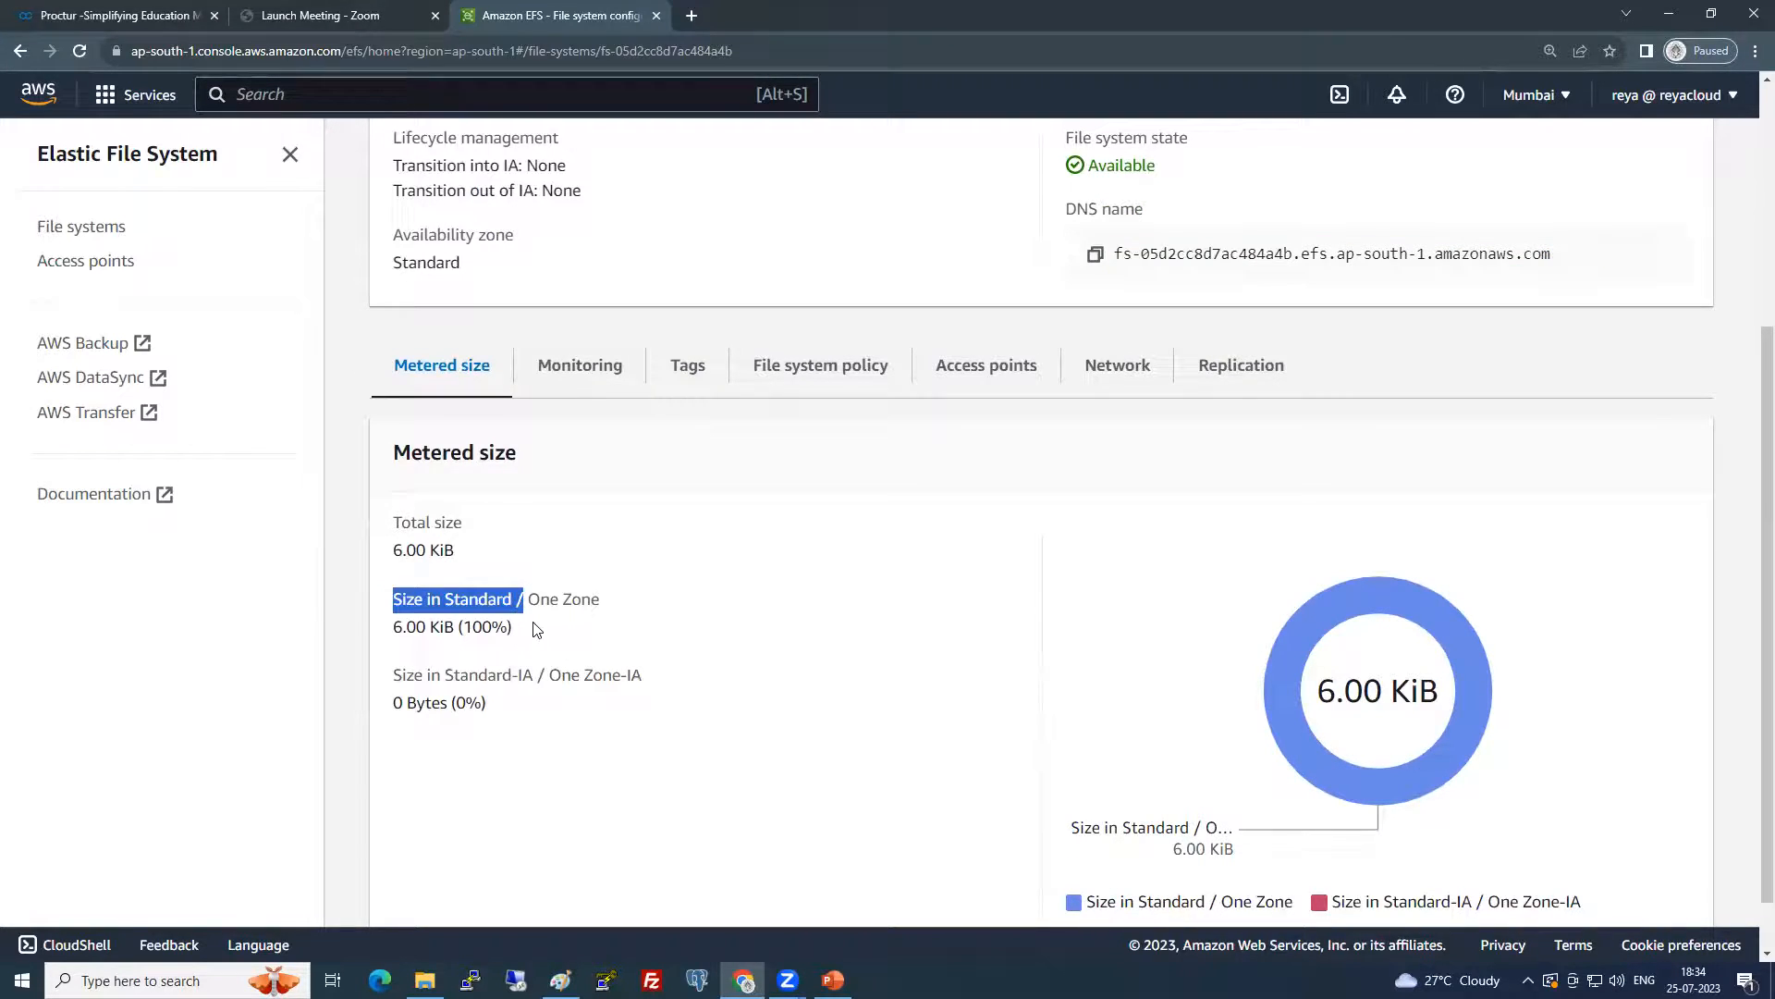
Show the EFS6pmdemo file system metrics on the Monitoring tab
scroll(826, 758, "down", 1)
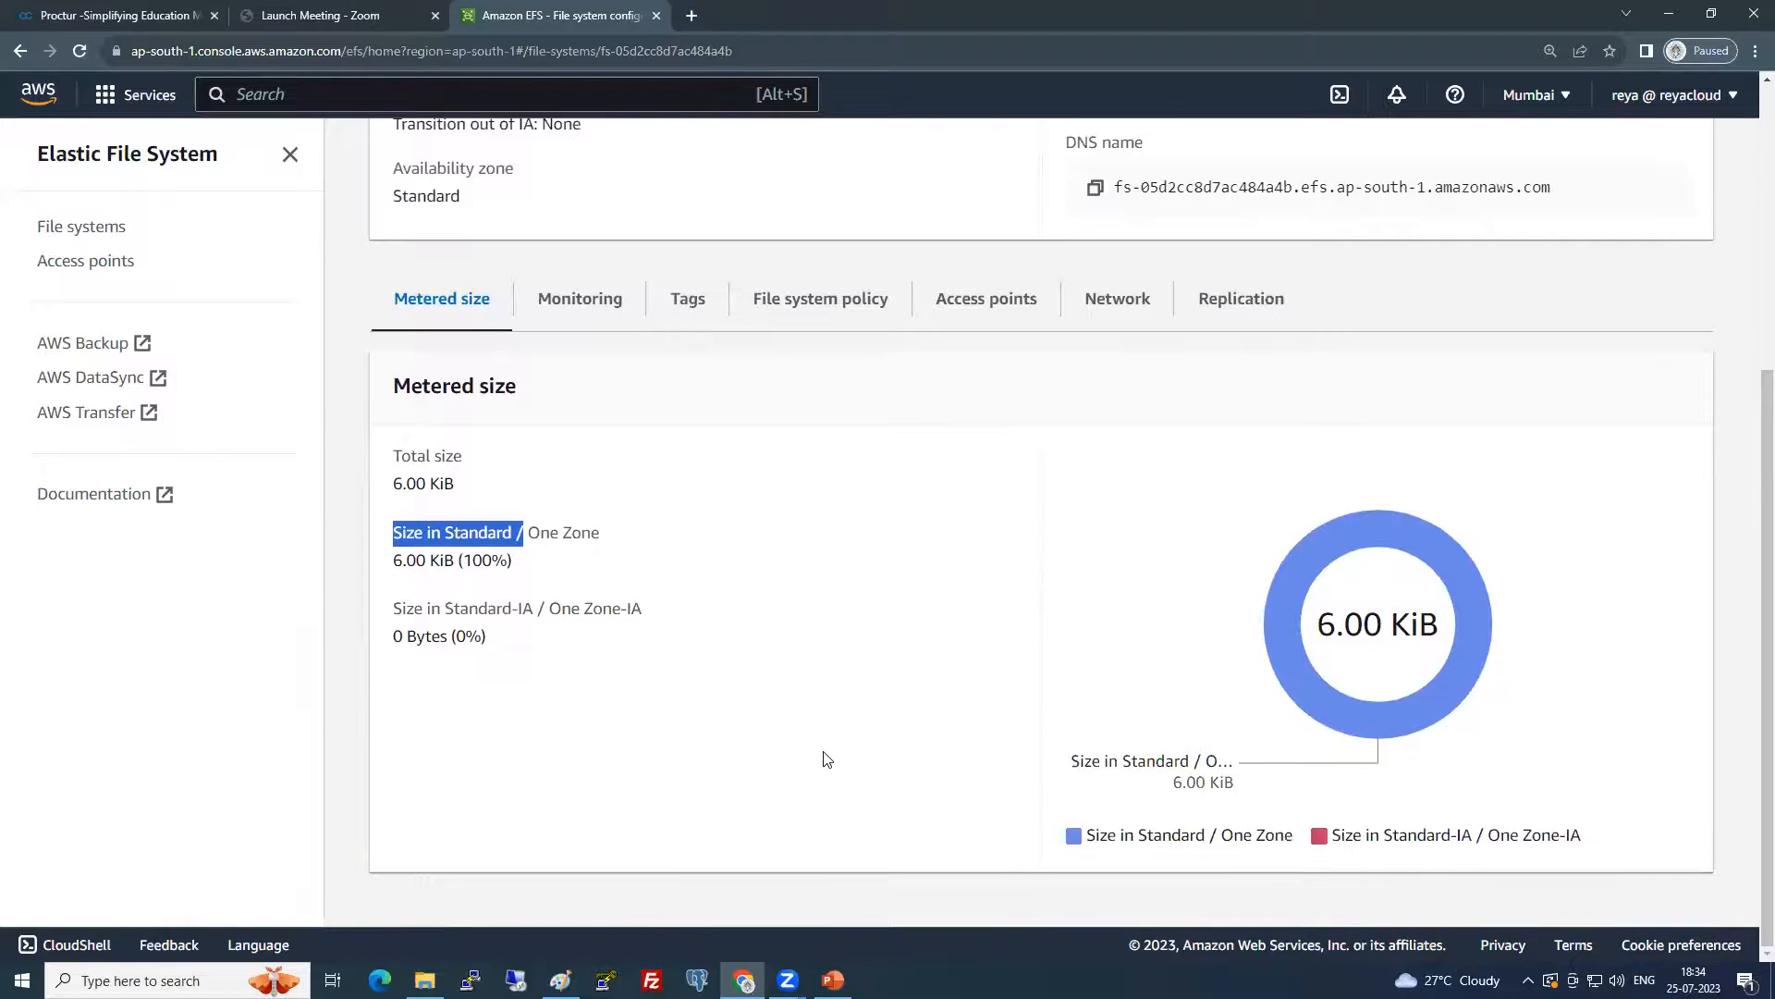
scroll(825, 758, "up", 2)
left_click(586, 488)
scroll(819, 747, "down", 1)
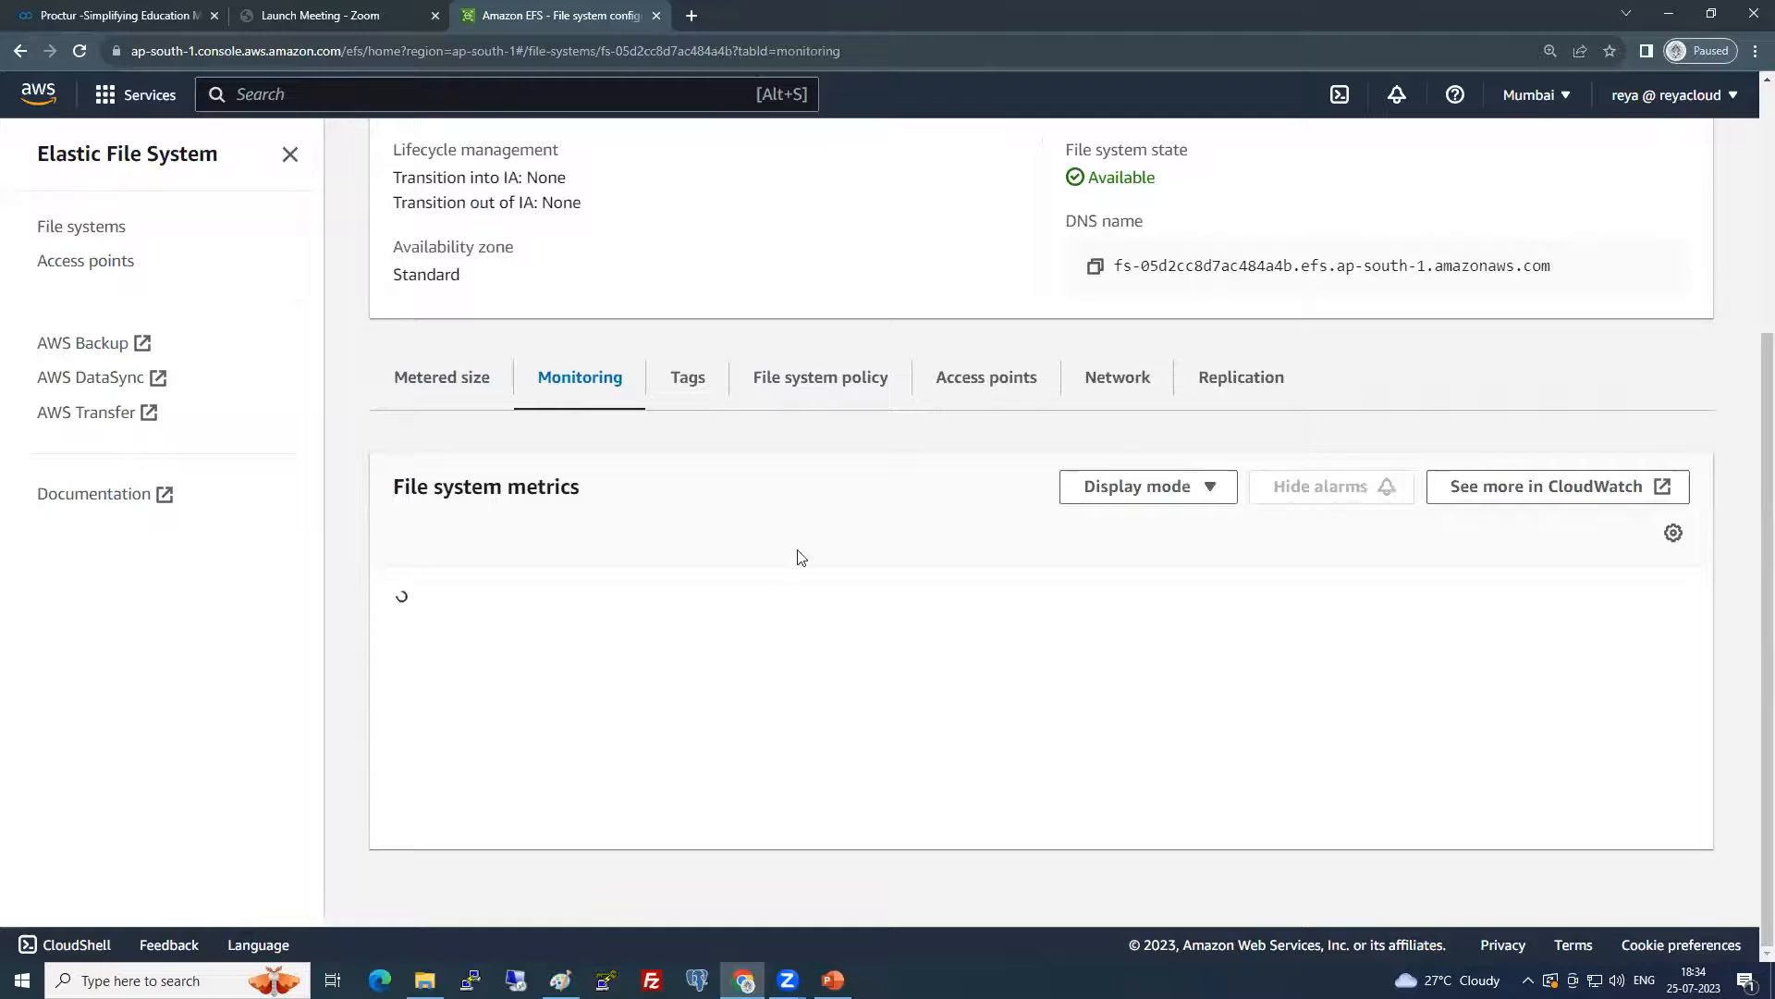
Check EFS6pmdemo's policy, access points and mount targets (first still Creating), then begin Create replication
left_click(814, 381)
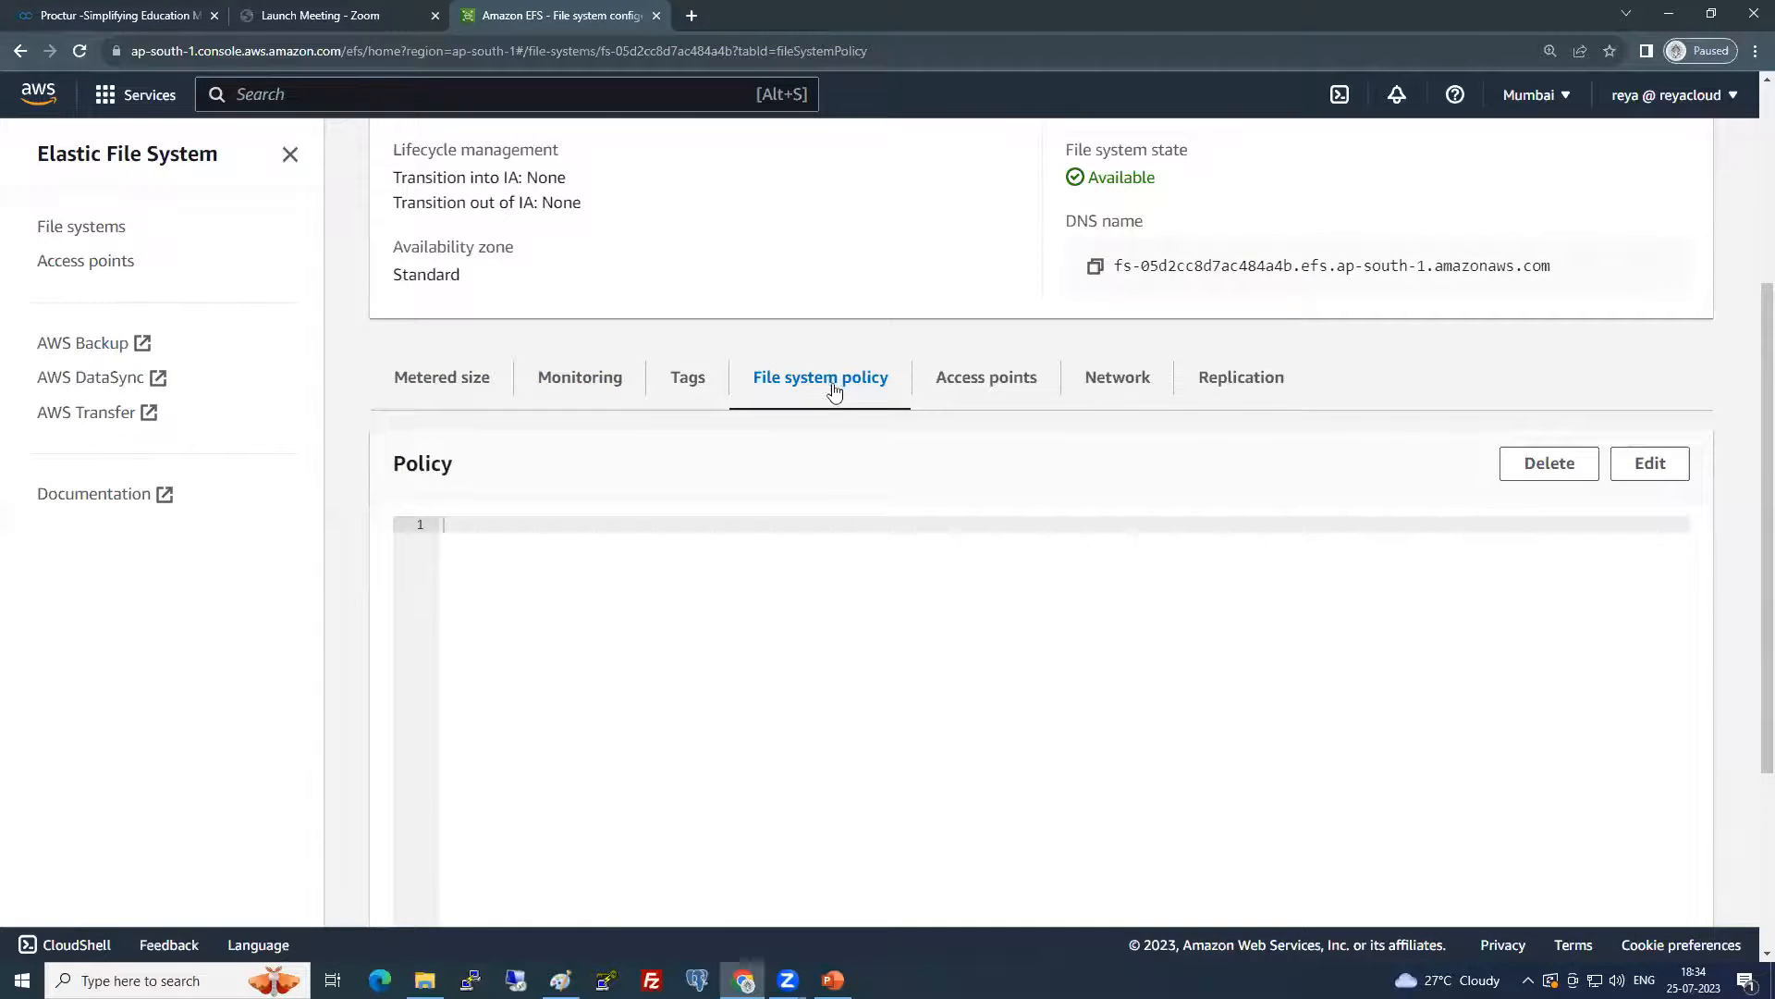
left_click(1013, 385)
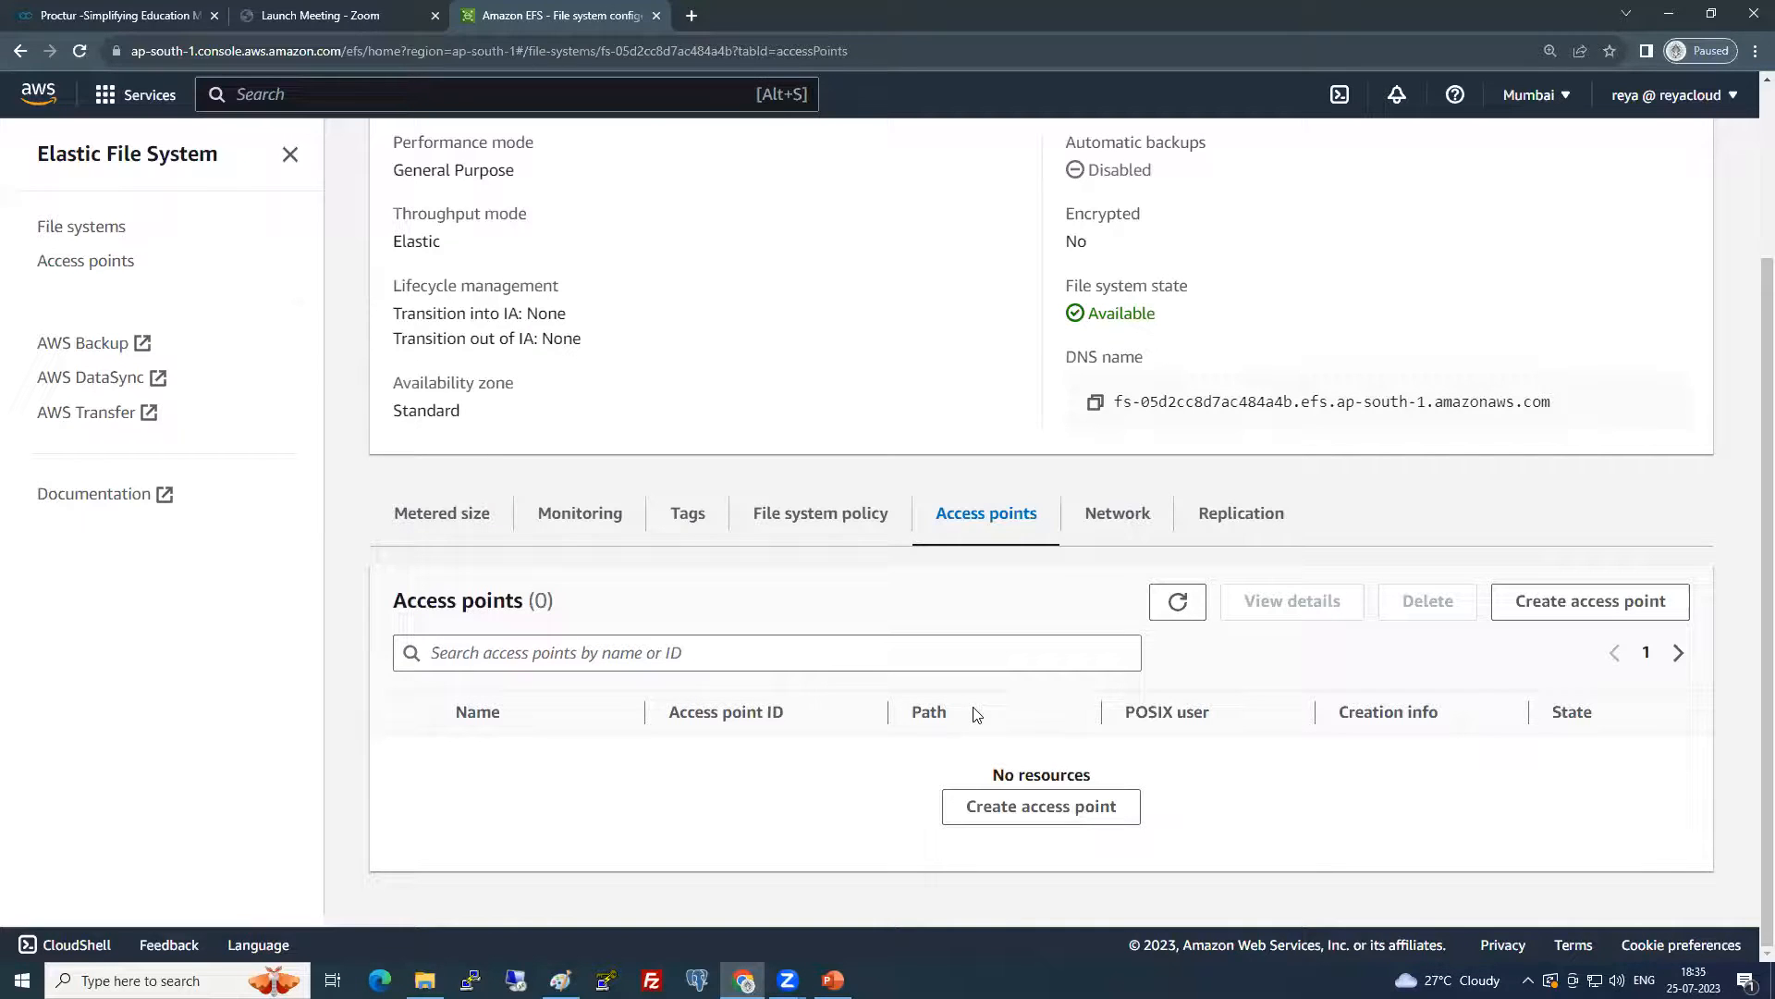
left_click(1135, 524)
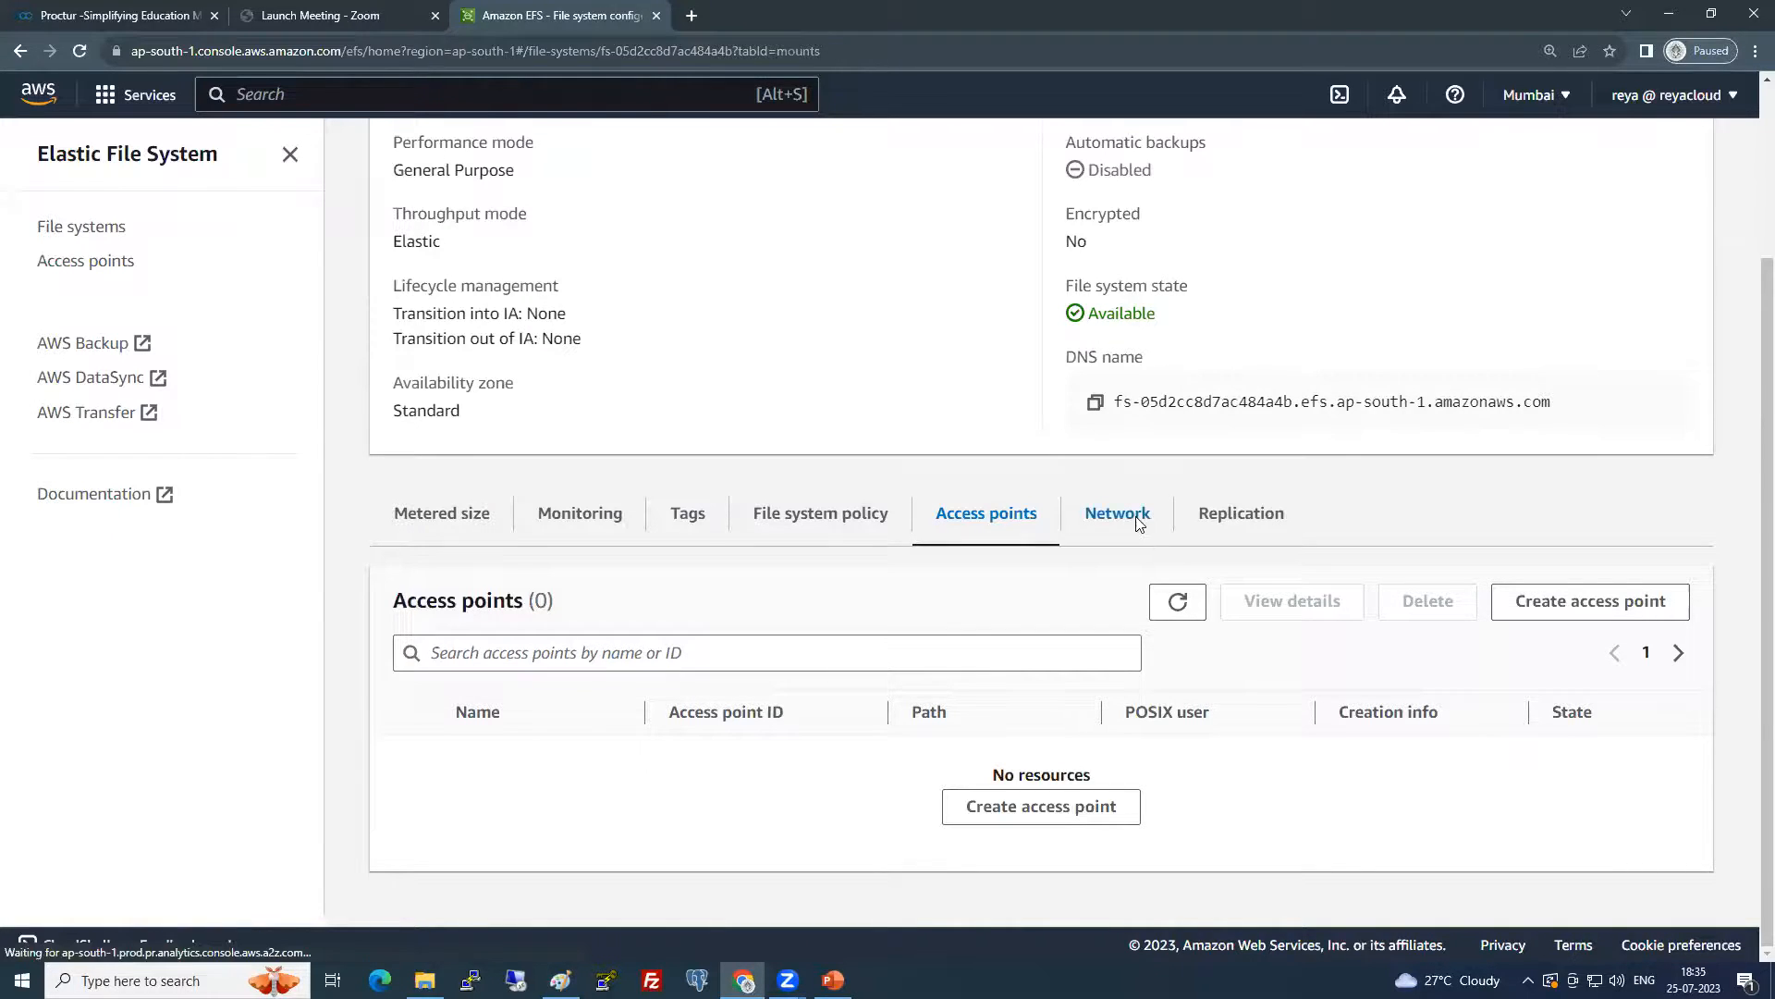
scroll(888, 709, "down", 1)
left_click_drag(393, 749, 490, 749)
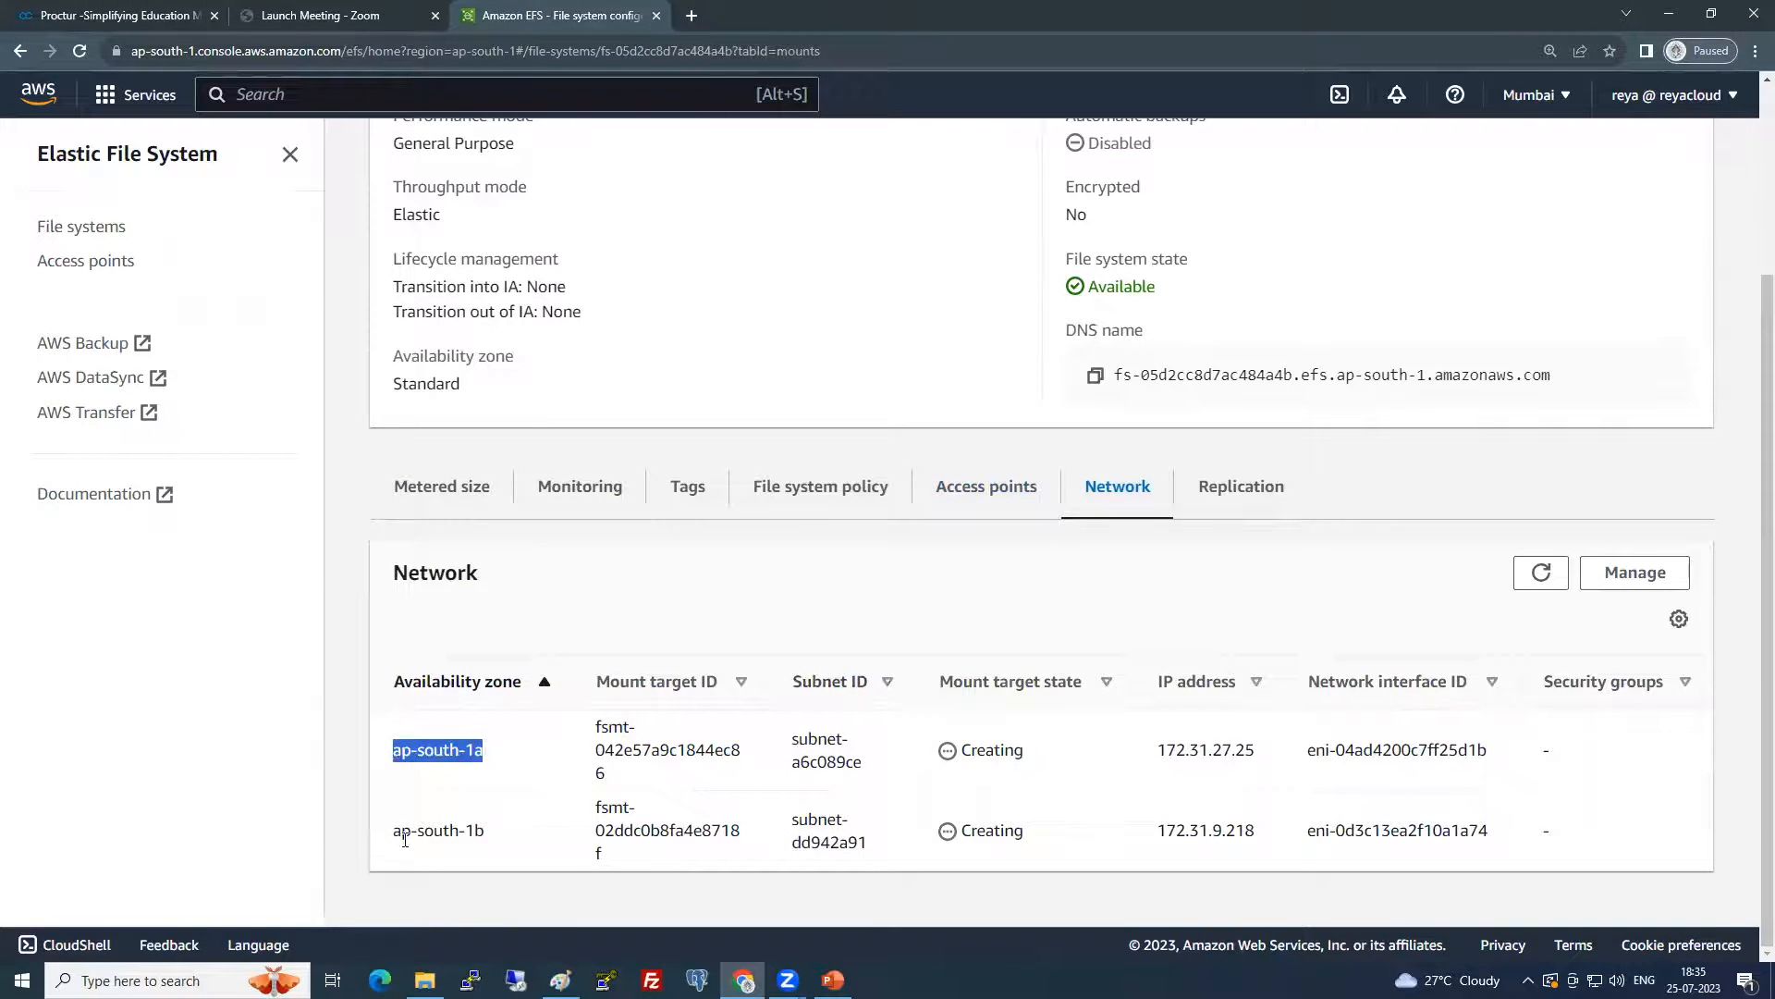
left_click_drag(404, 832, 506, 838)
left_click_drag(961, 750, 1034, 751)
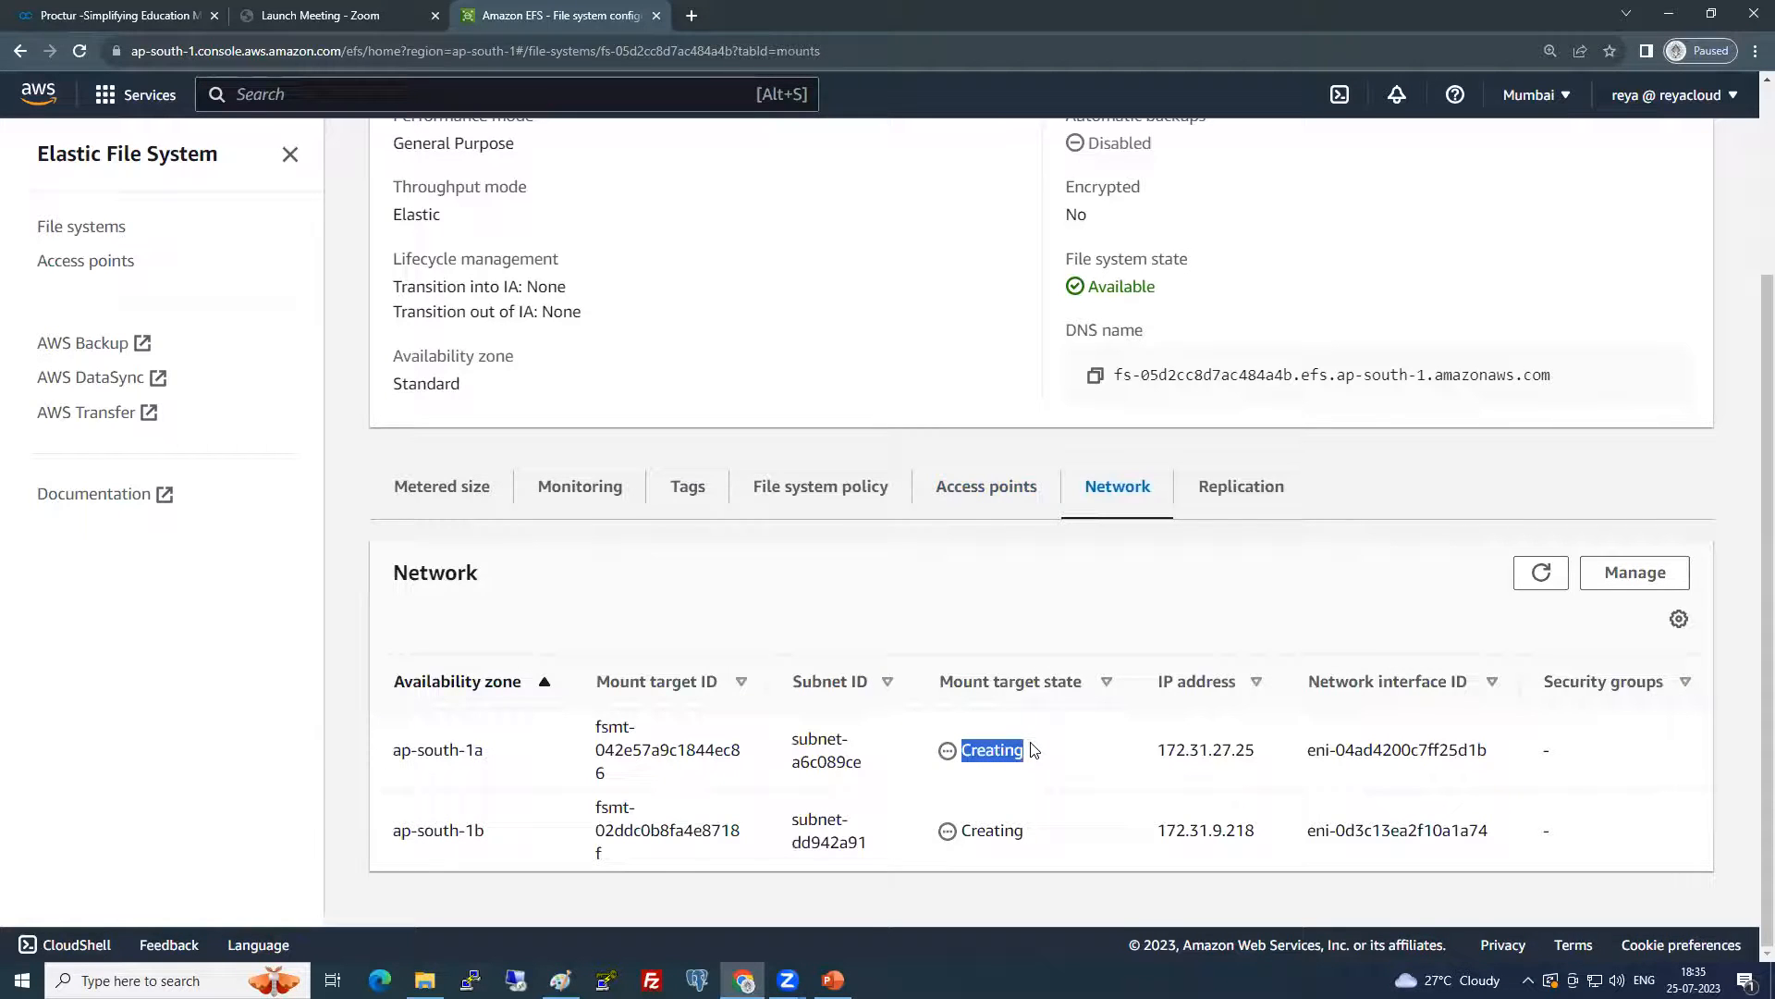
left_click(1249, 498)
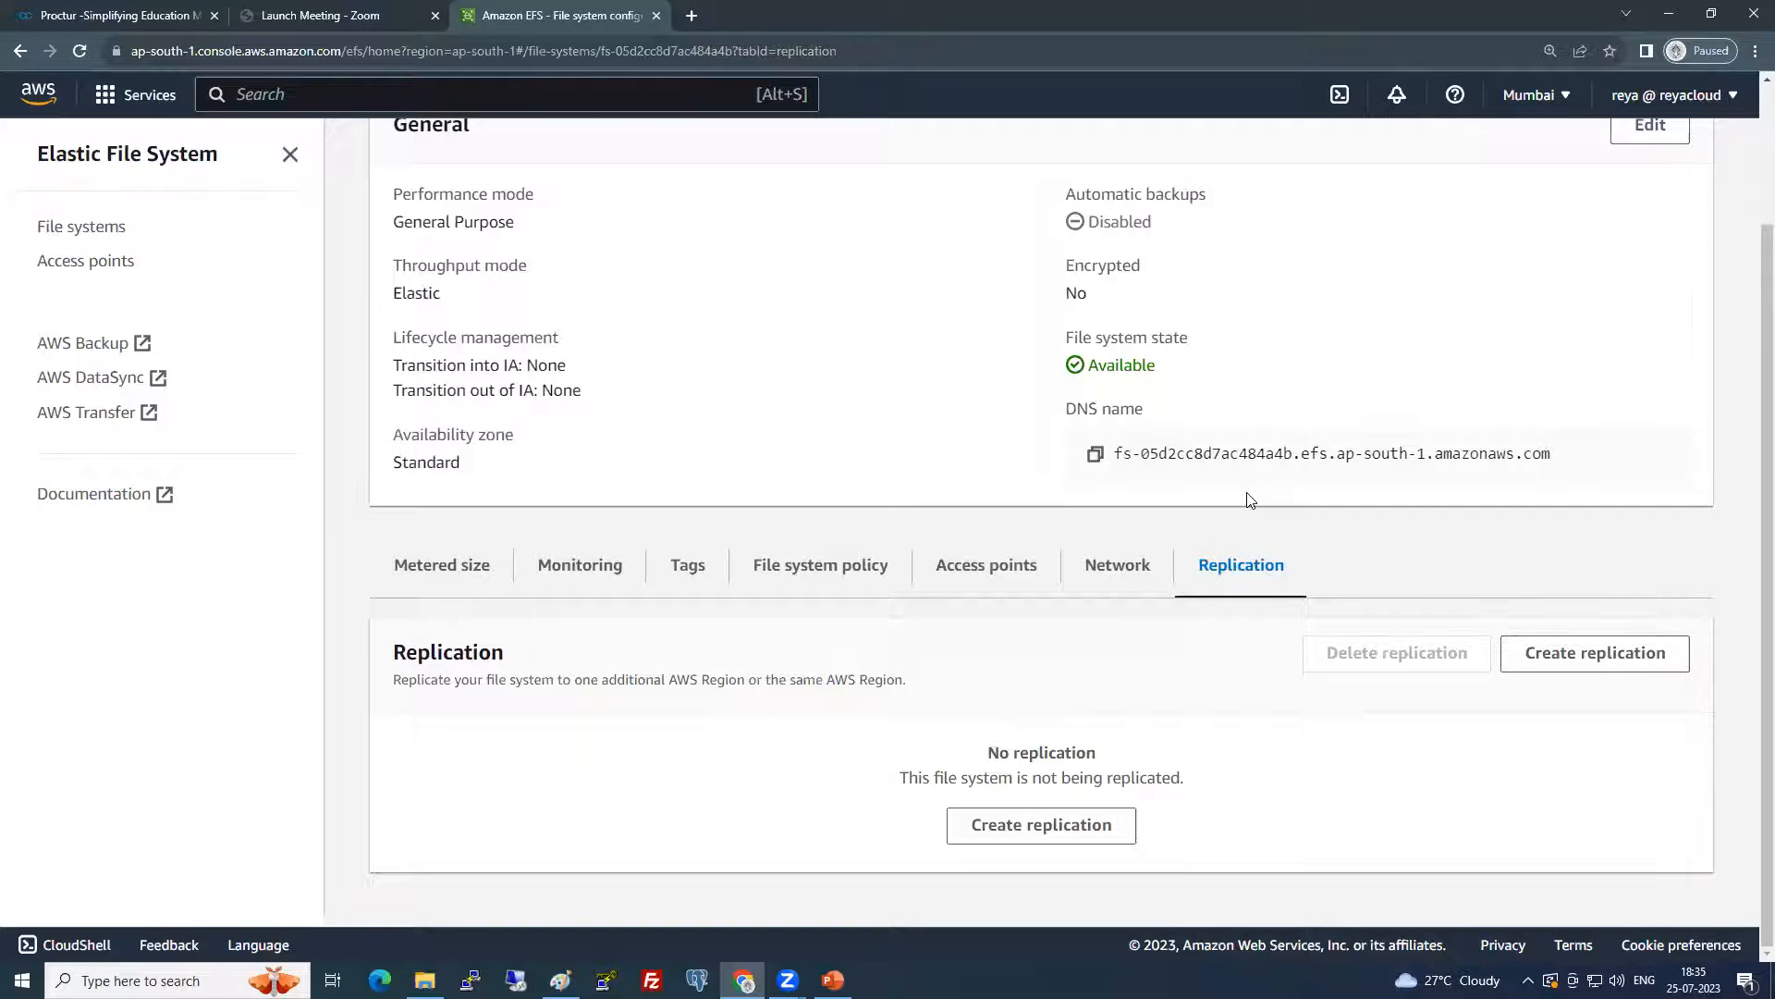
left_click(1078, 827)
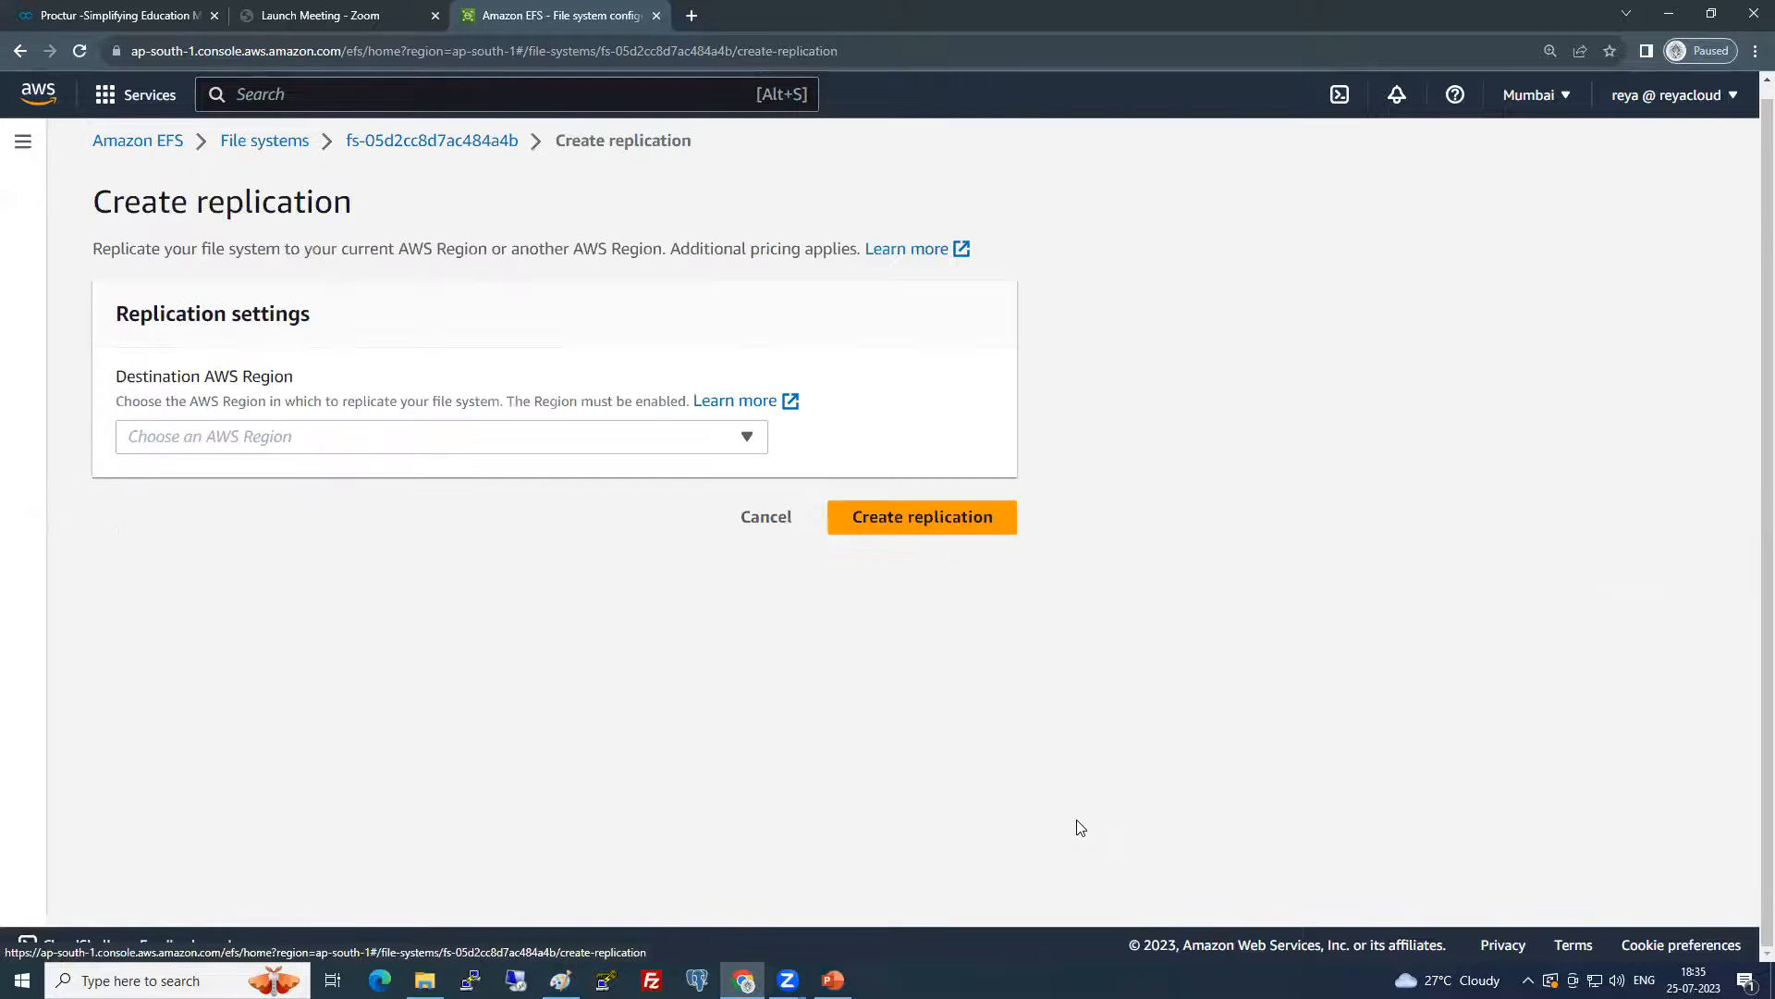
Pick Europe (Ireland) eu-west-1 as the destination Region, then cancel back to EFS6pmdemo's page
left_click(487, 436)
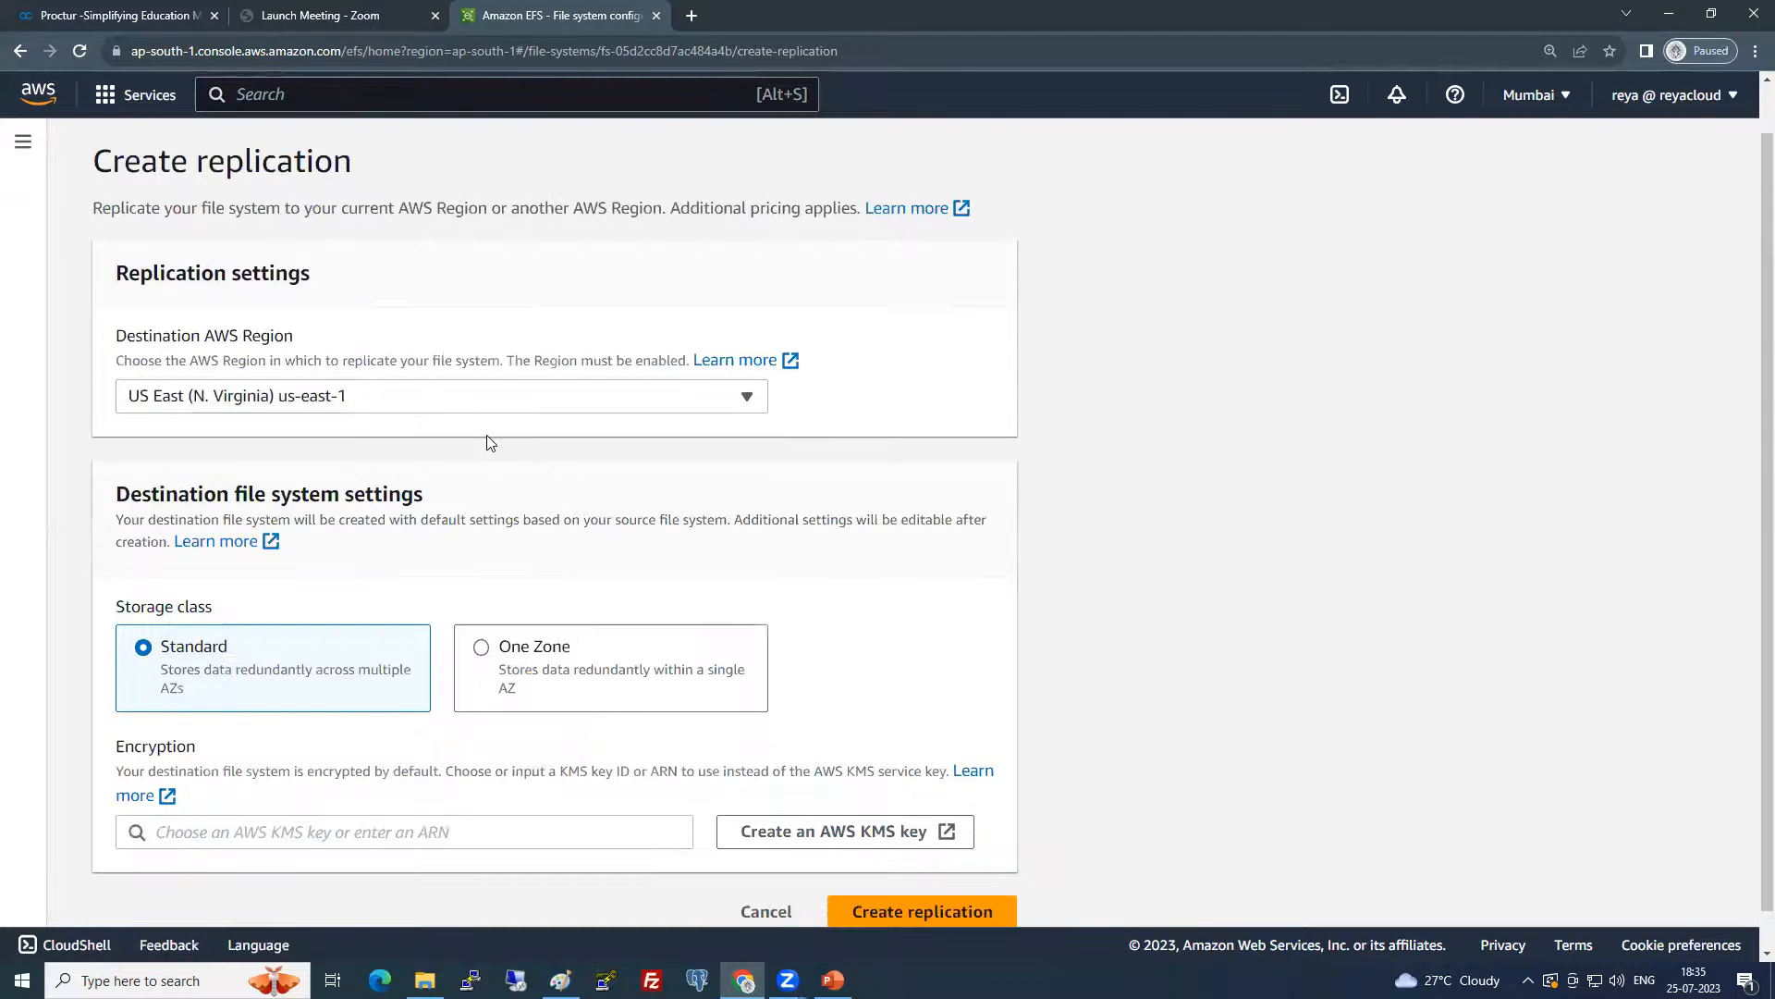
left_click(487, 396)
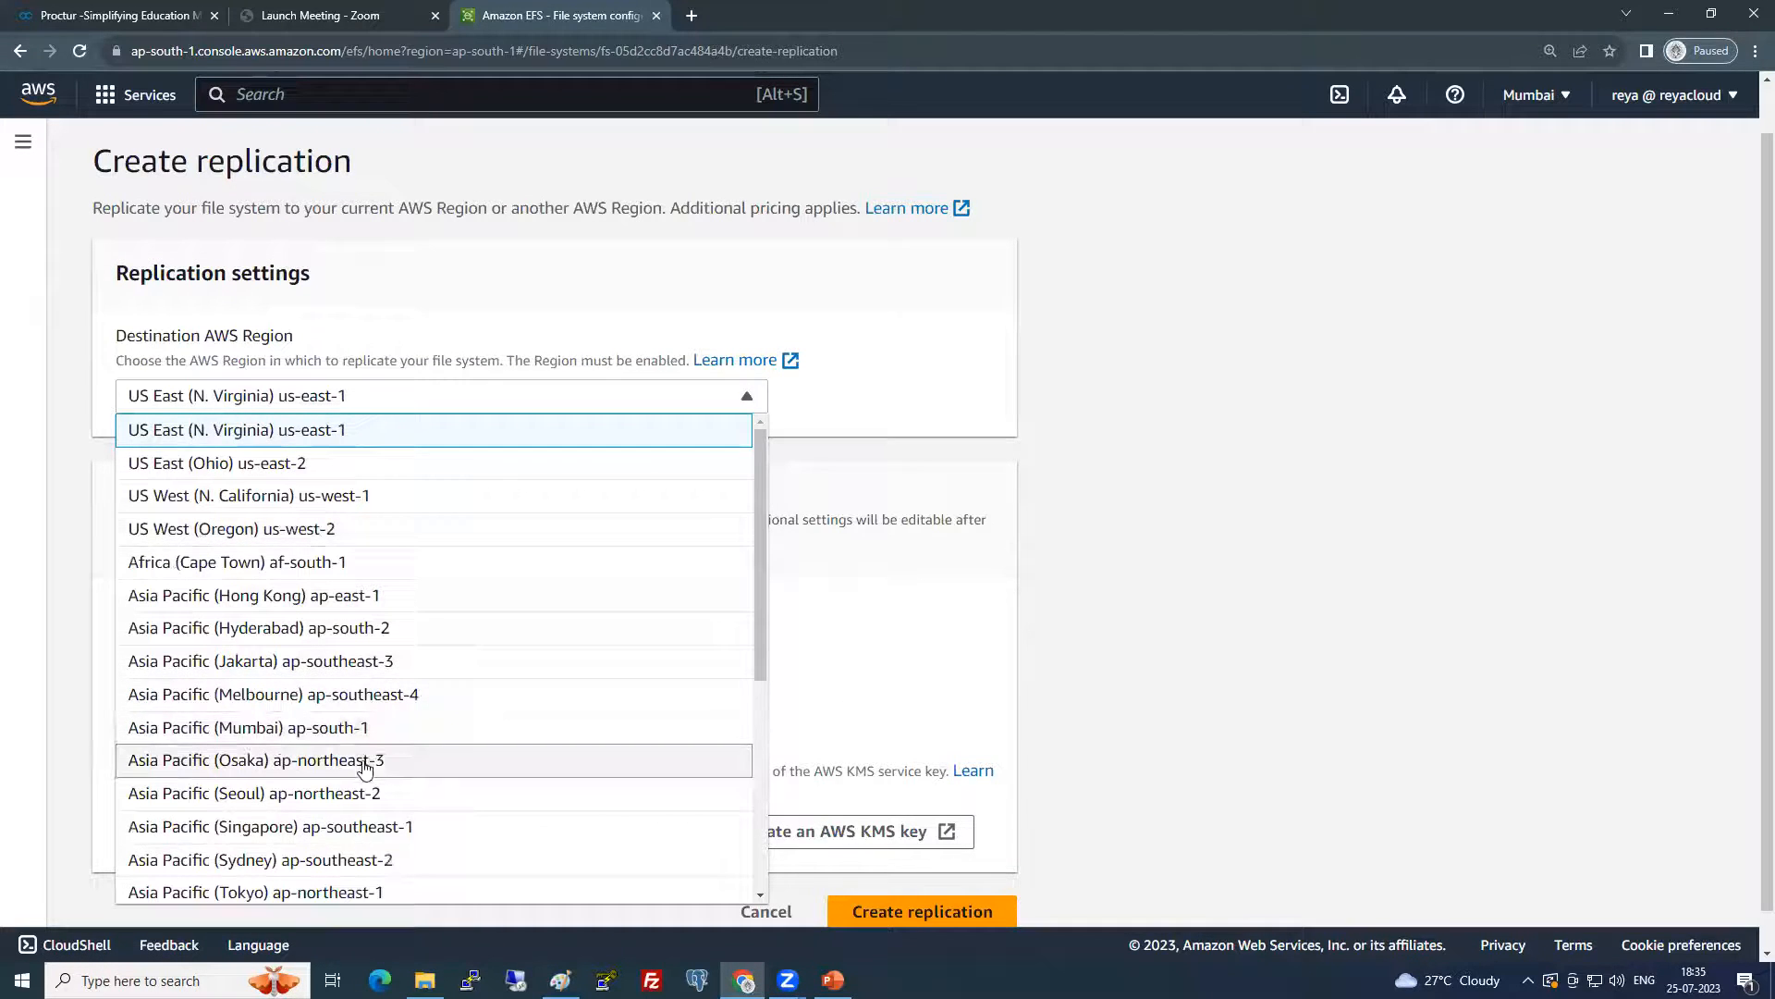
scroll(365, 767, "down", 3)
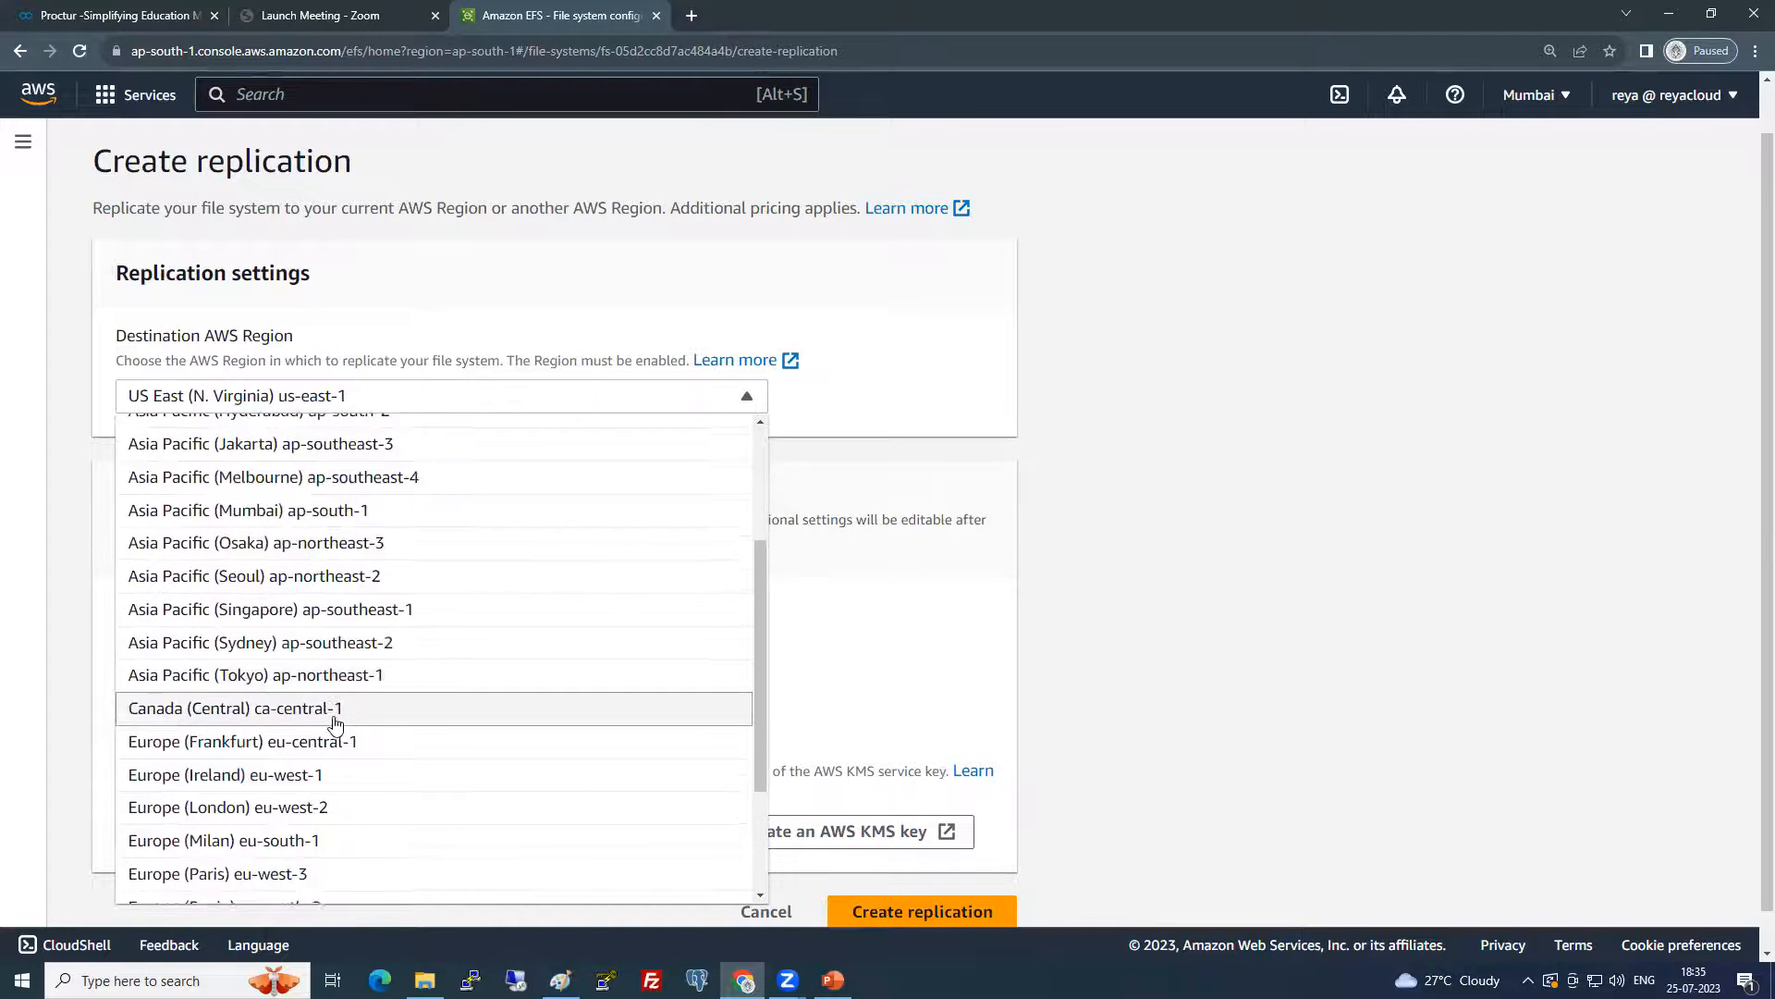
scroll(336, 723, "down", 1)
left_click(335, 722)
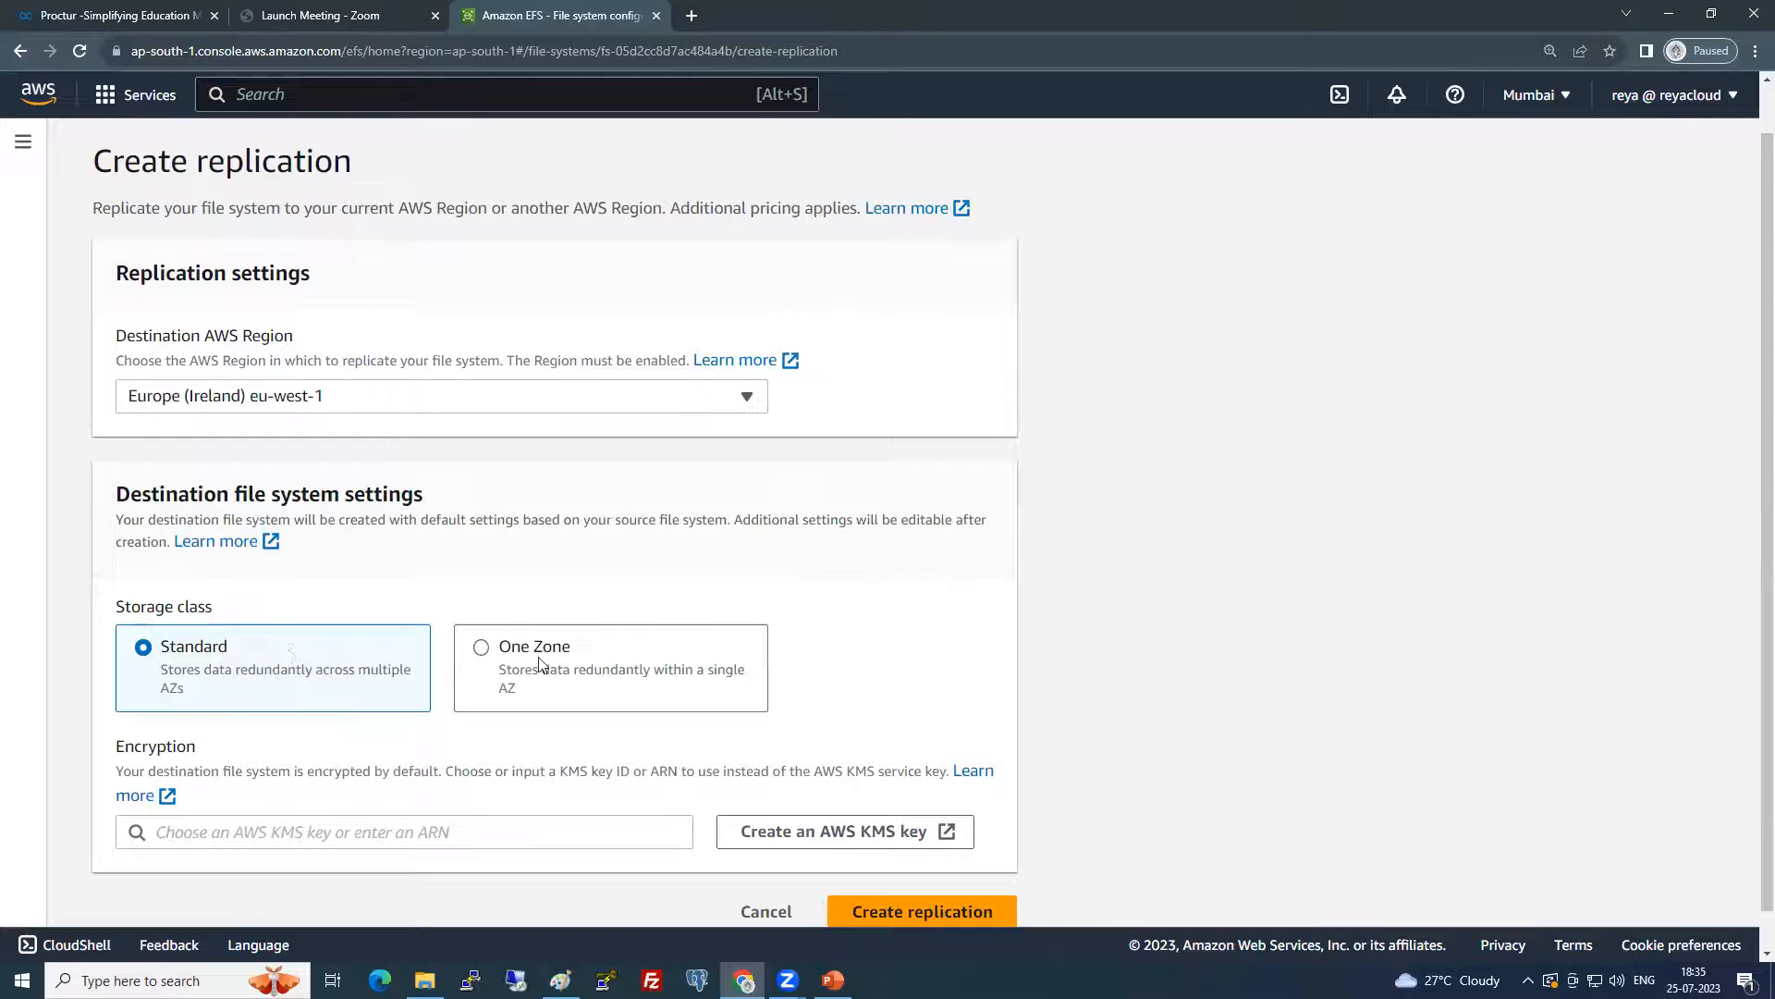
scroll(601, 703, "down", 1)
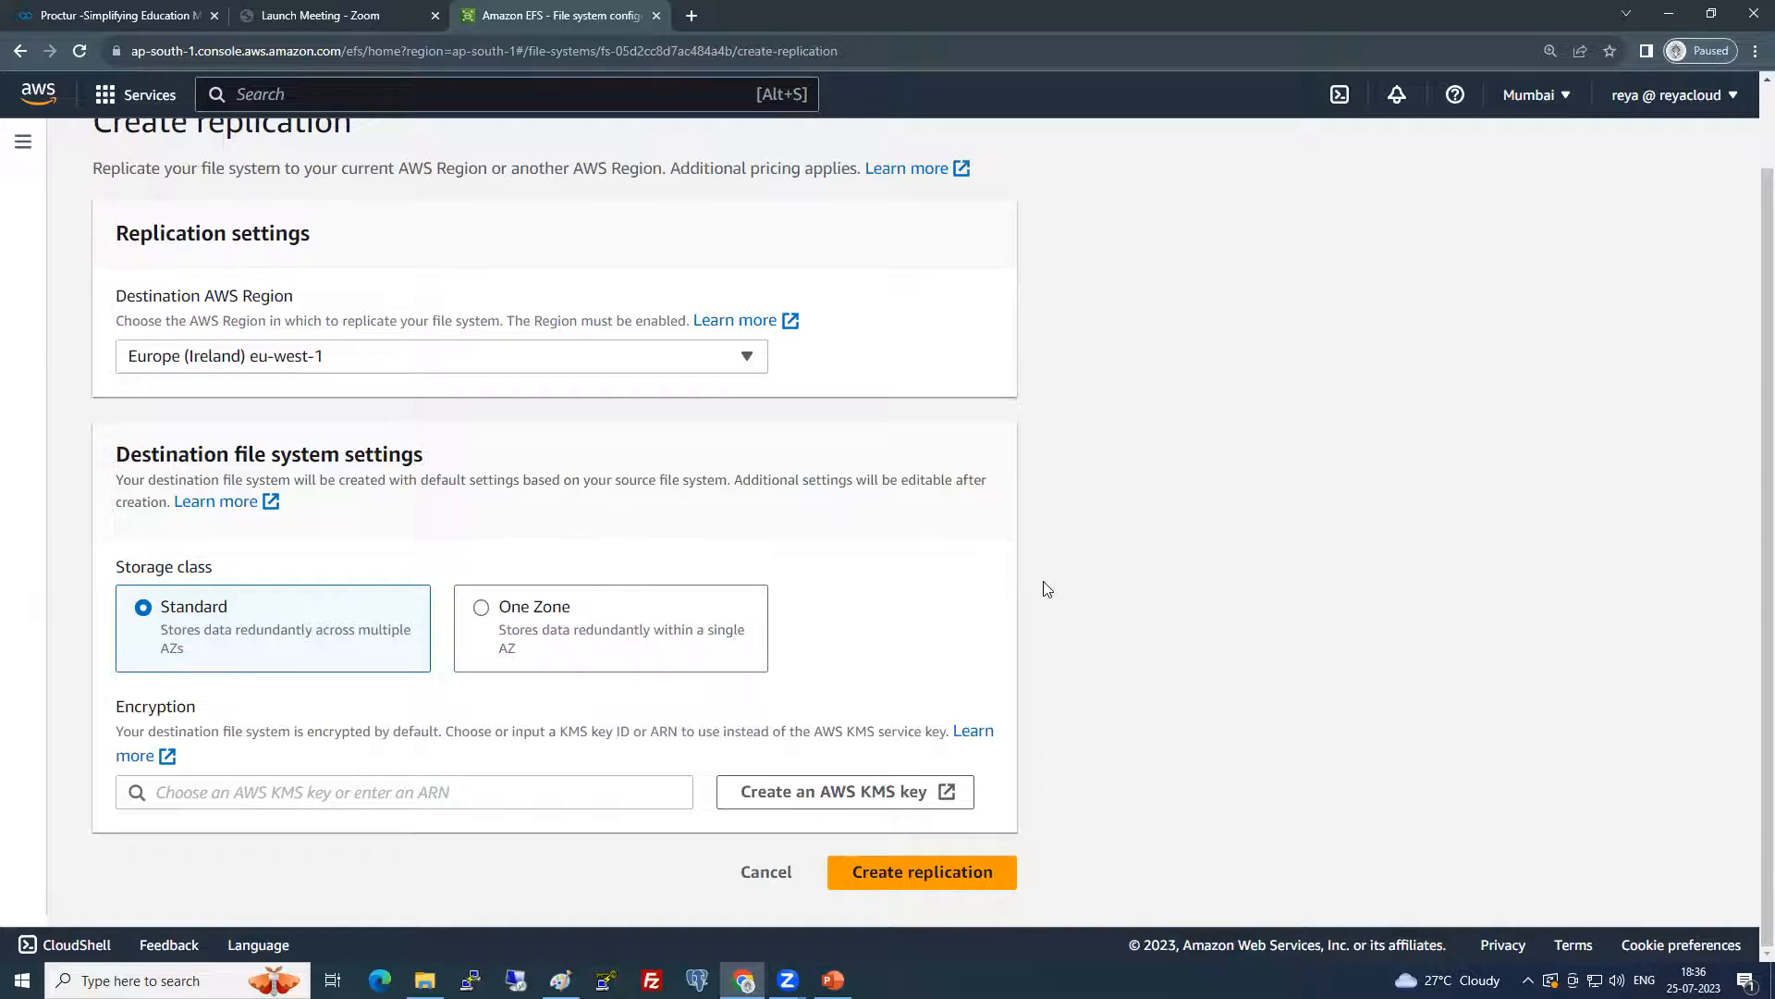
left_click(760, 872)
scroll(945, 603, "down", 2)
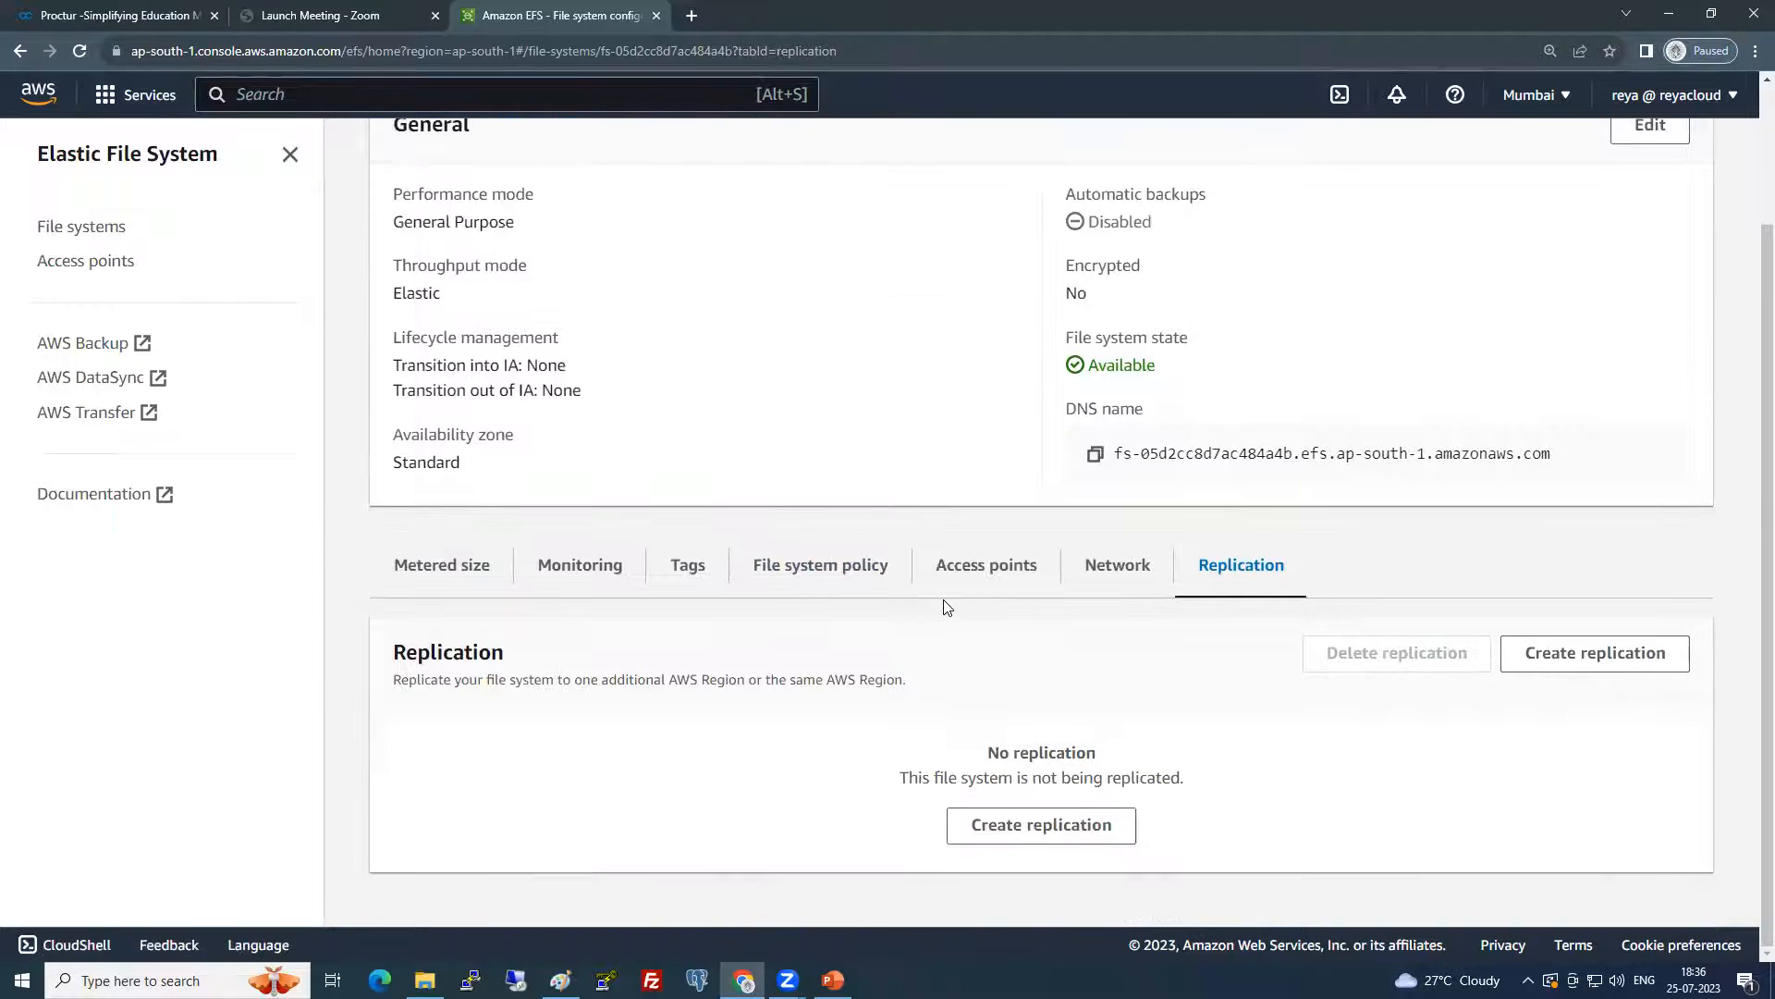
scroll(945, 607, "up", 2)
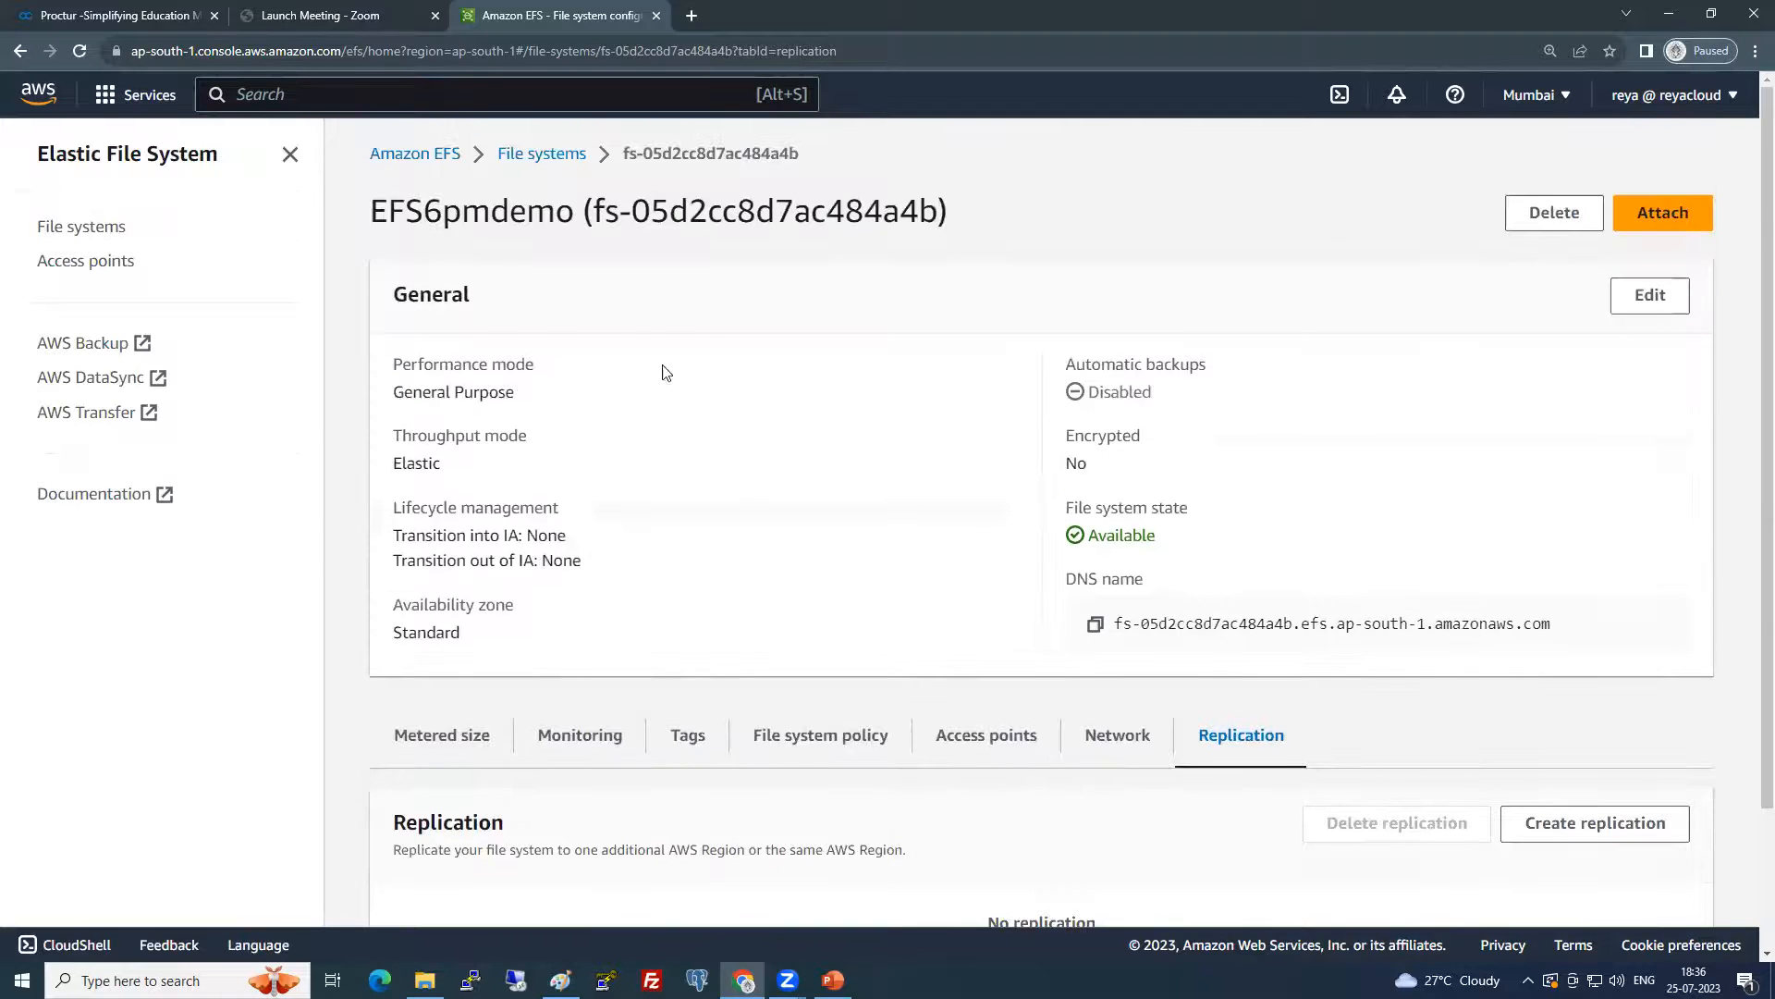
left_click(855, 762)
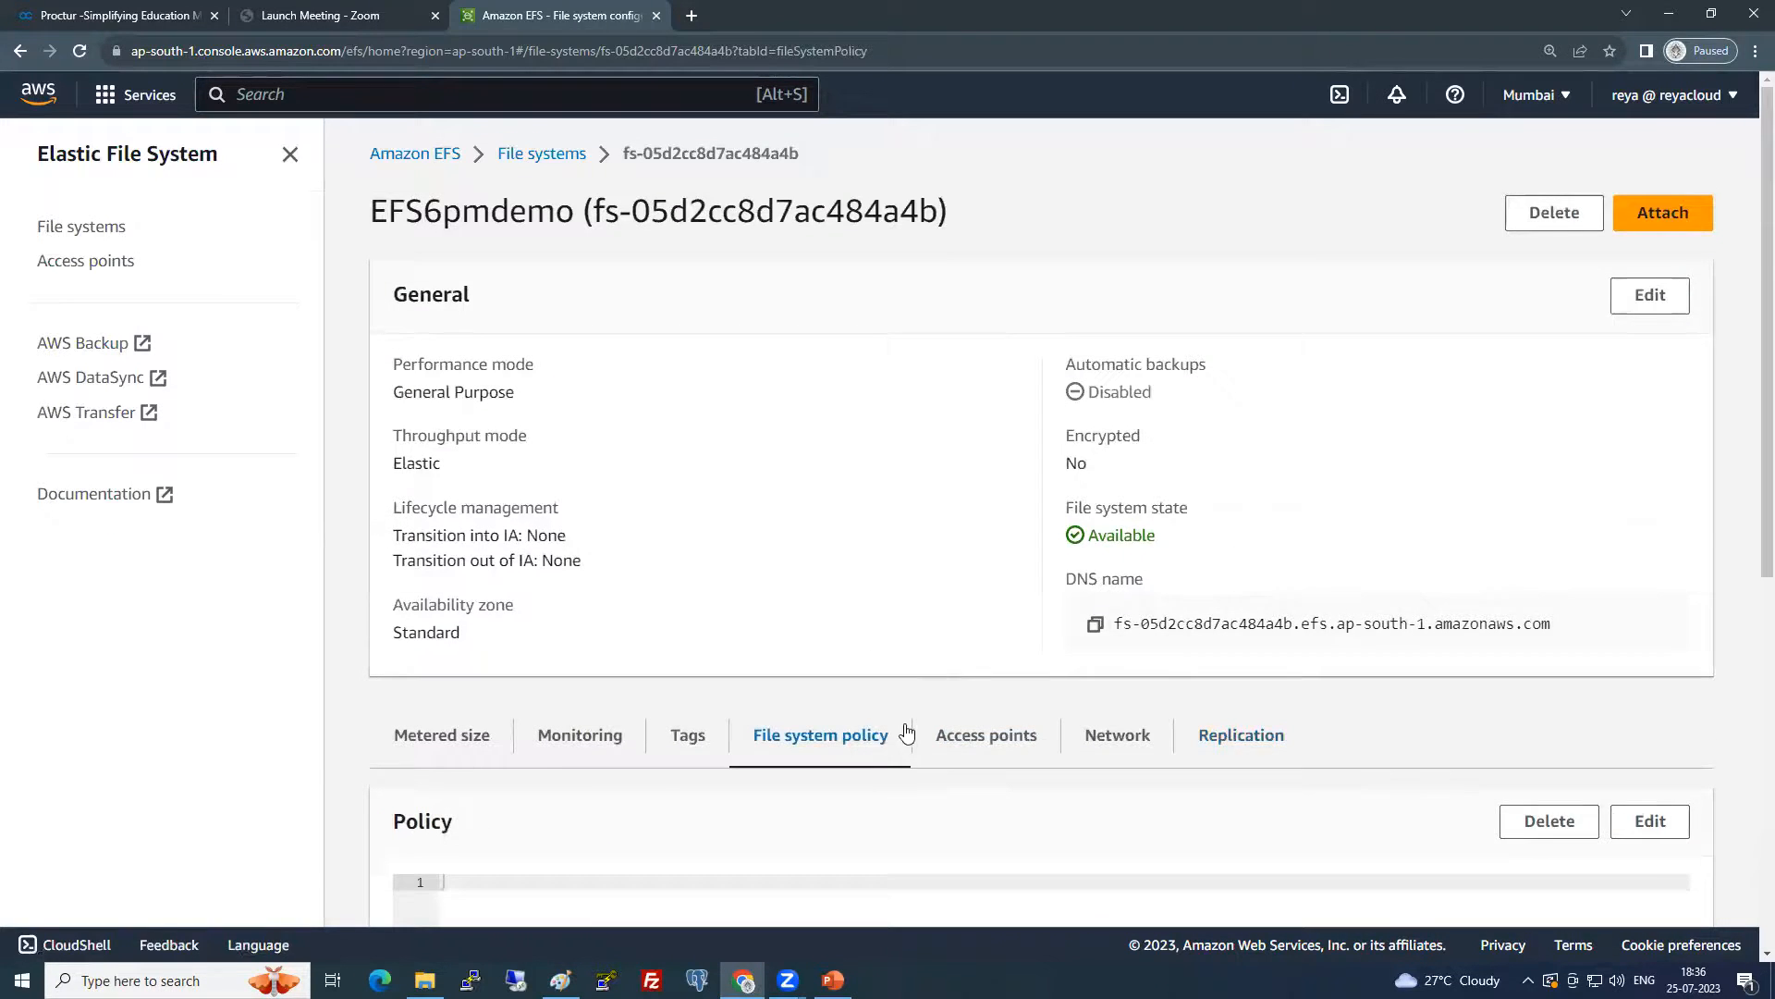
scroll(955, 666, "down", 4)
left_click(1649, 451)
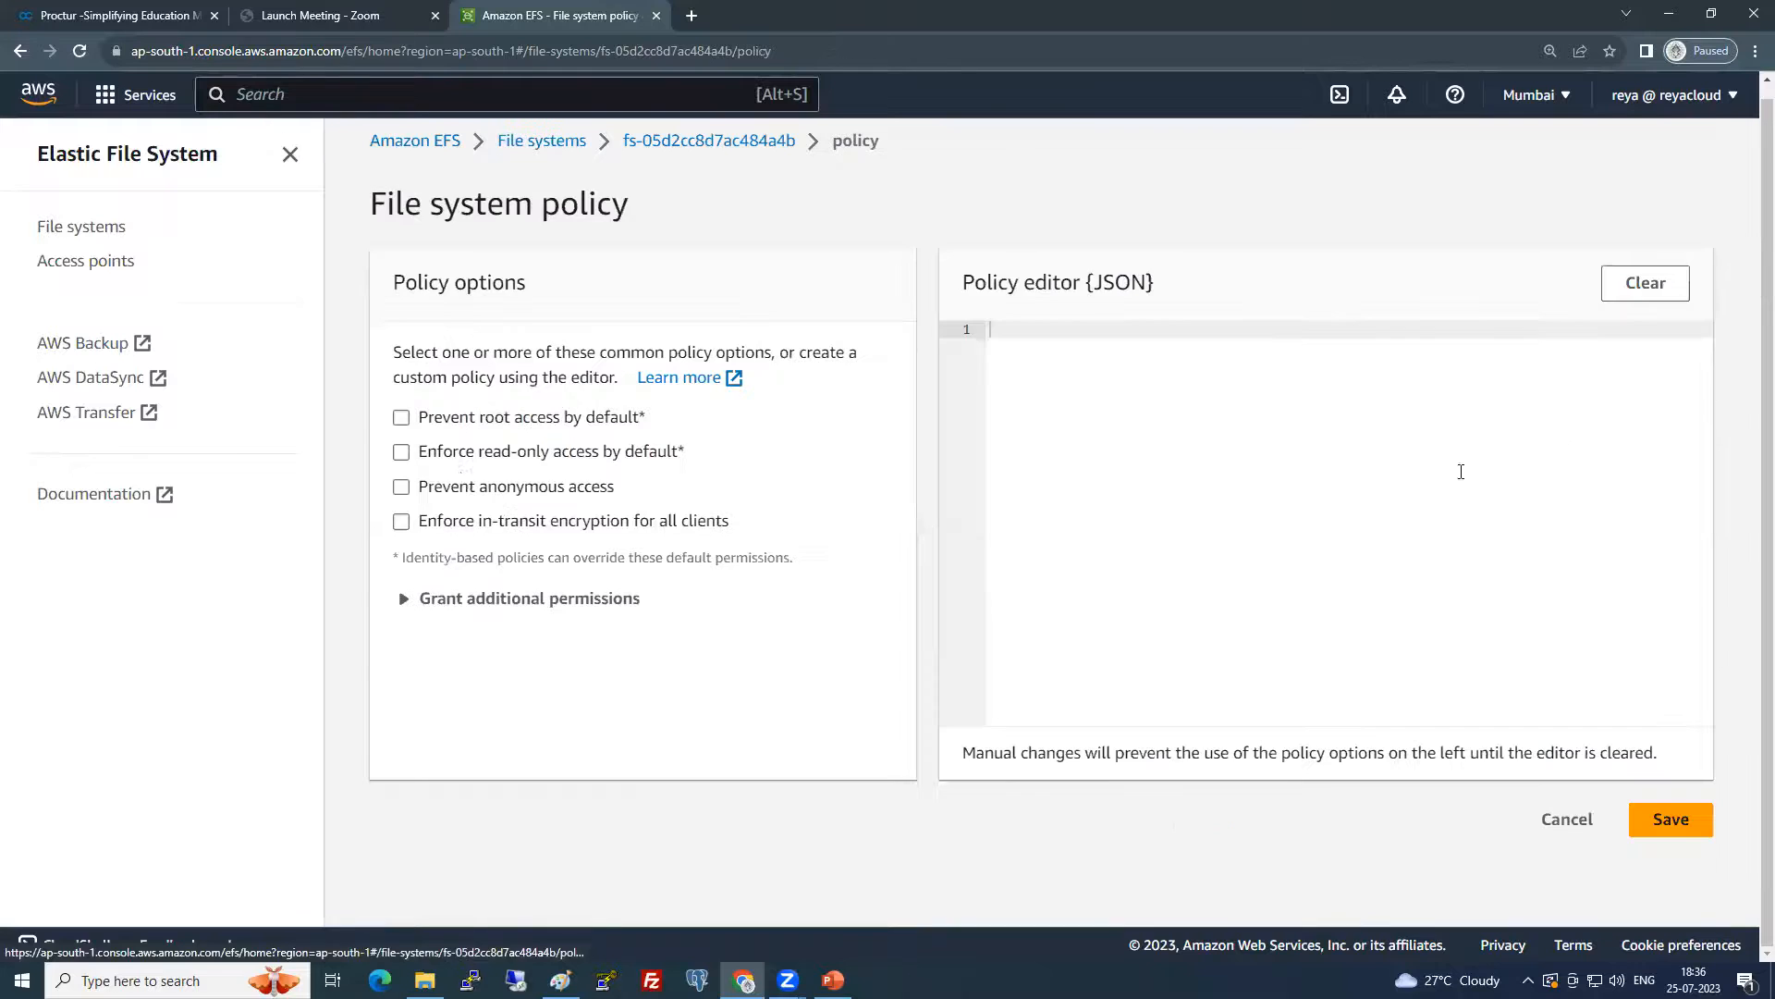
left_click(402, 417)
left_click_drag(1140, 422, 1241, 632)
left_click(1241, 632)
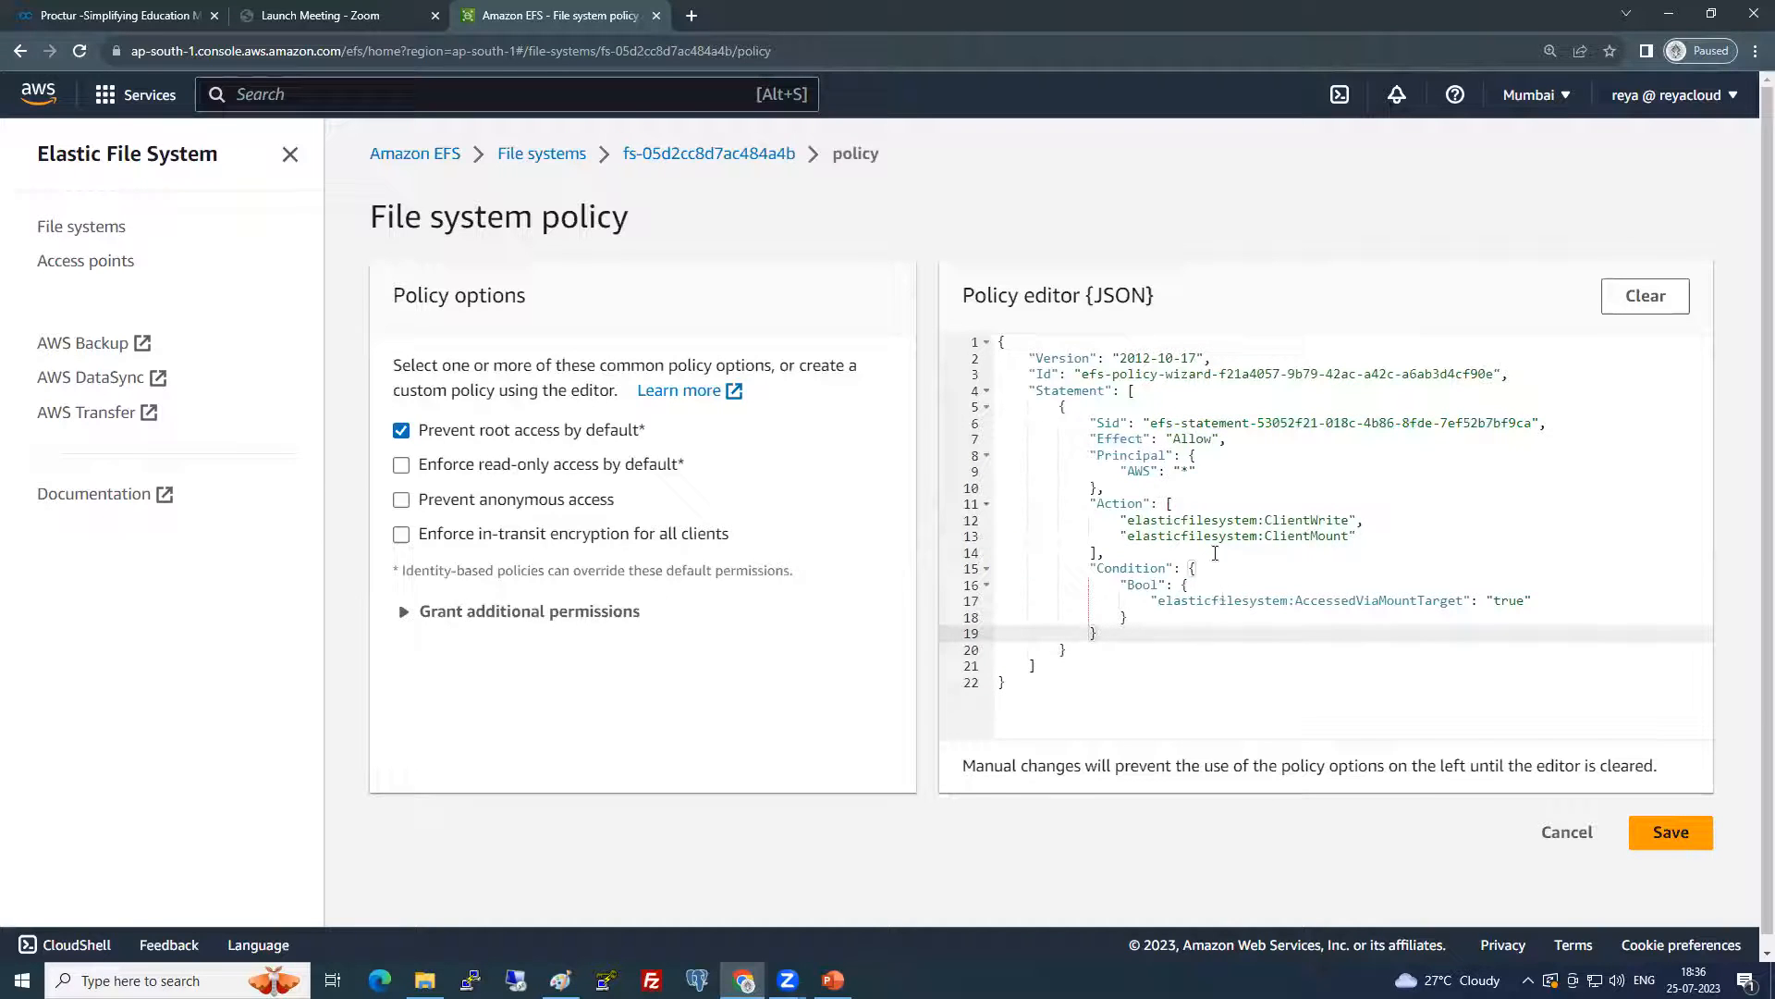
left_click_drag(460, 434, 560, 435)
left_click(481, 445)
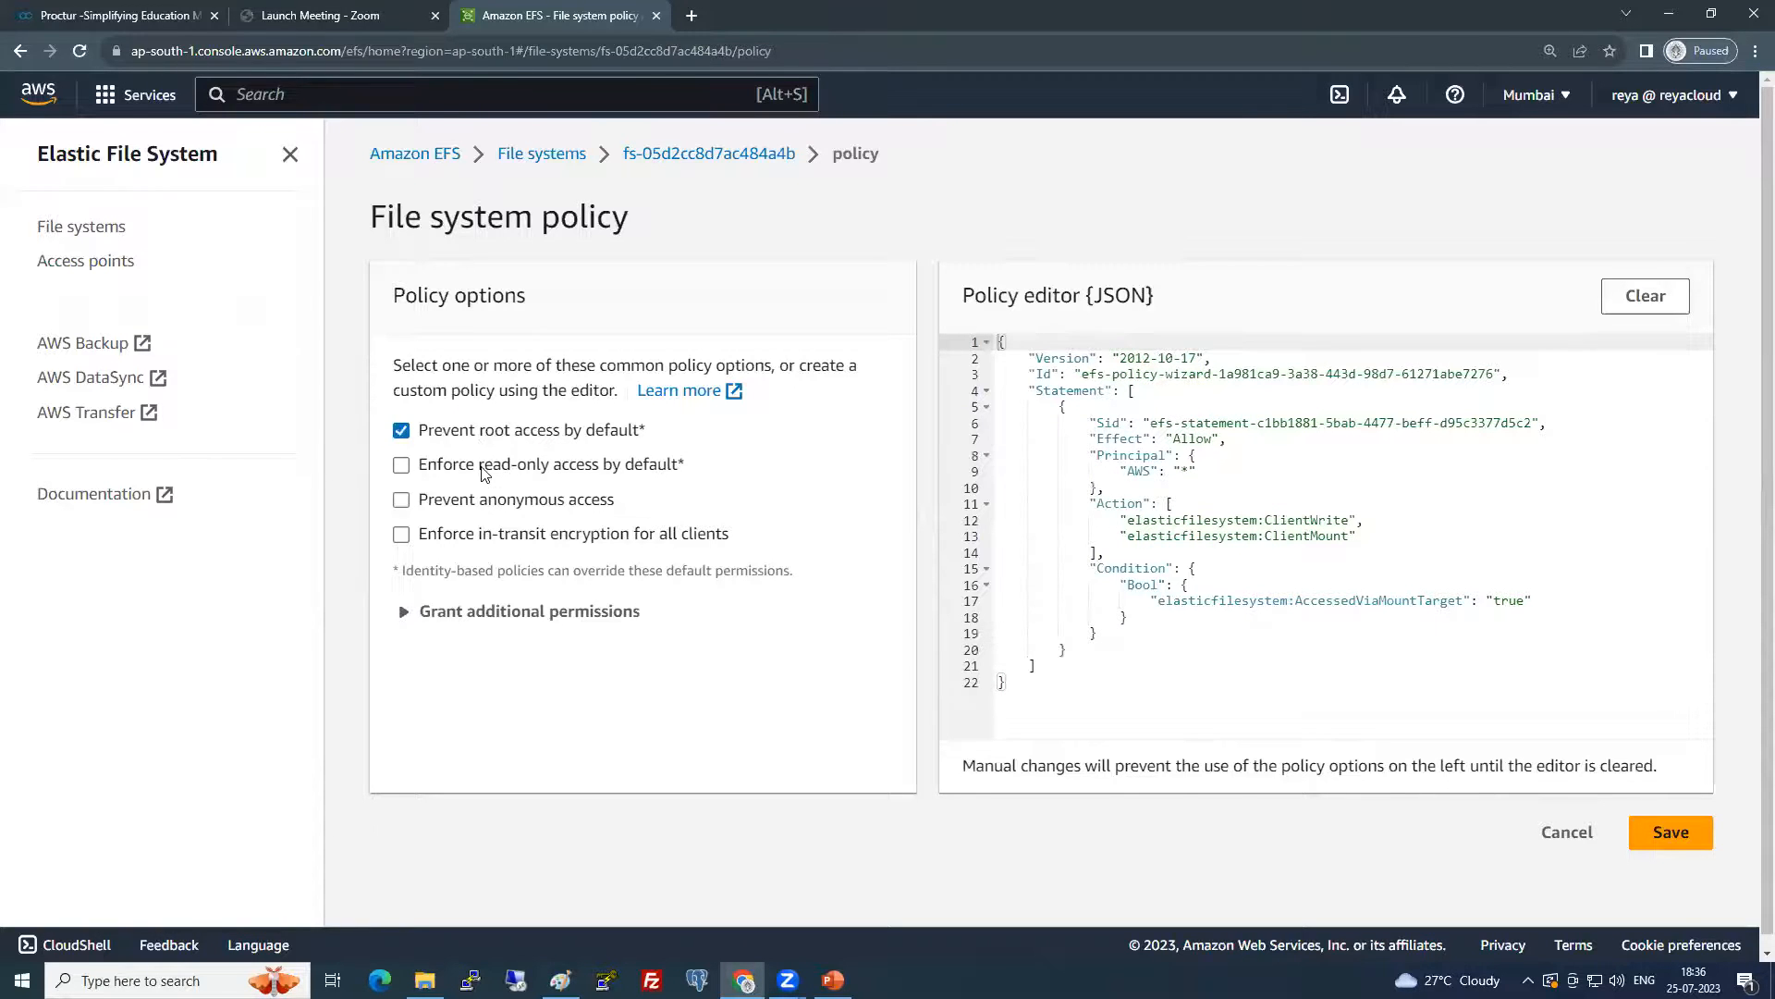
left_click(483, 473)
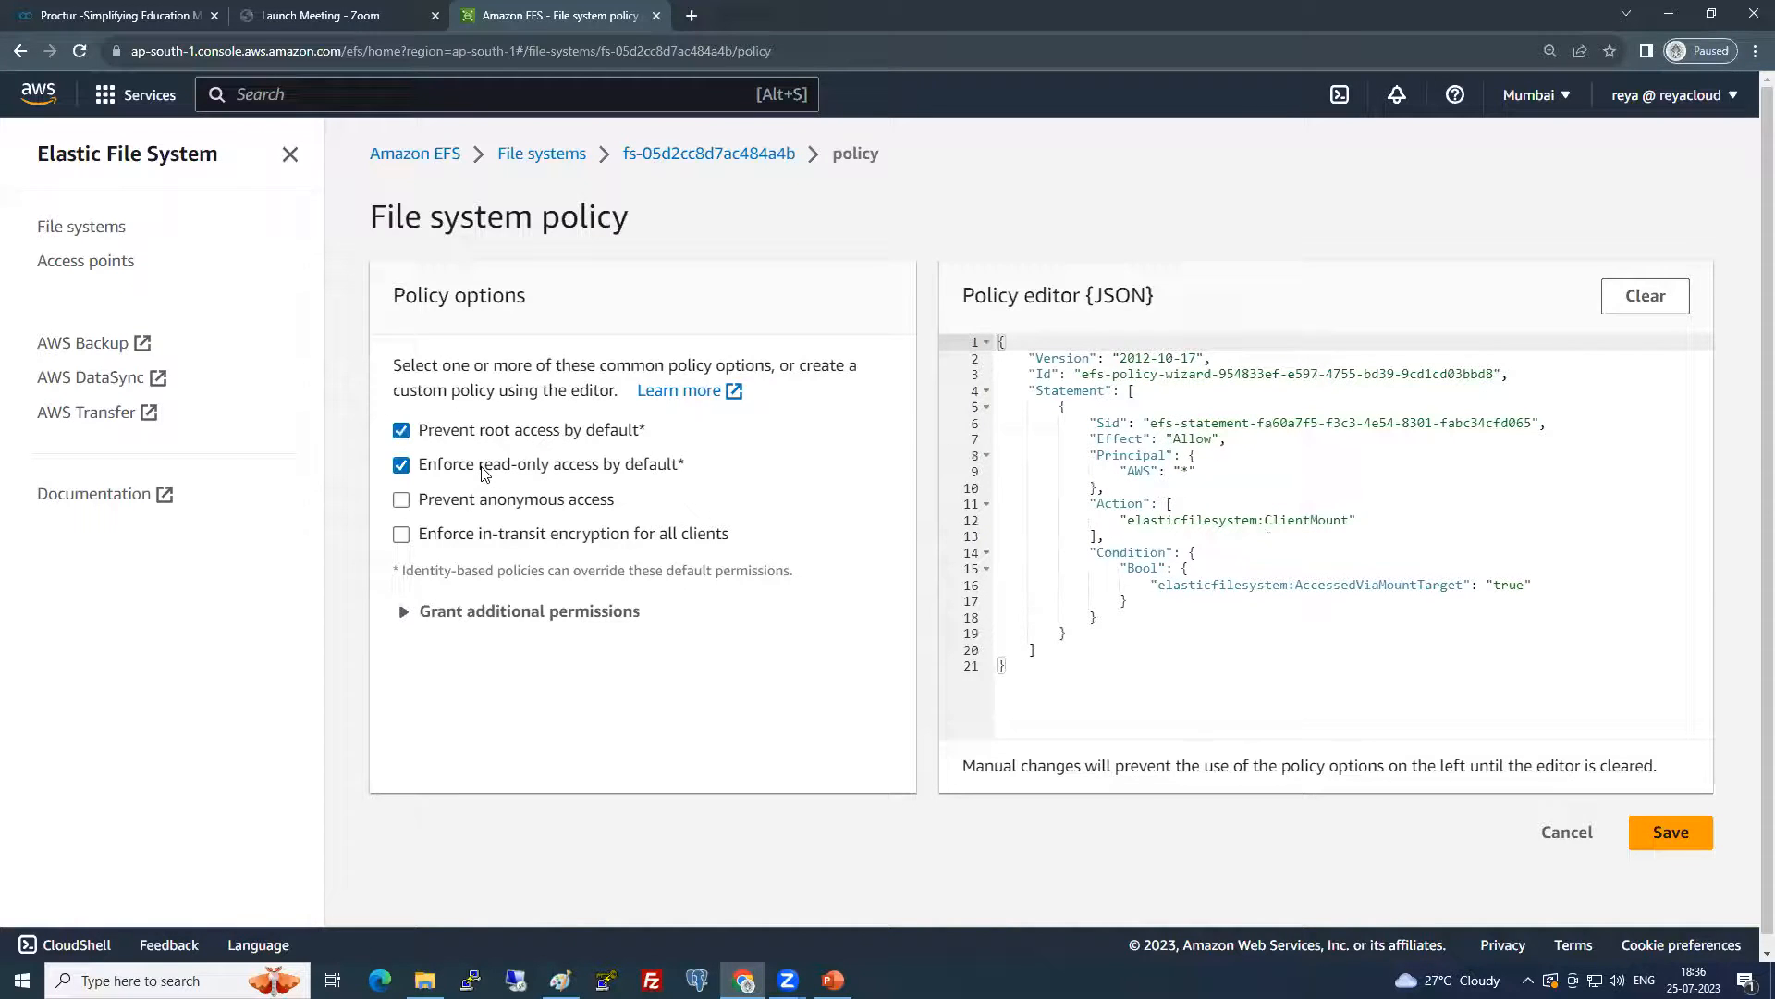
left_click(484, 506)
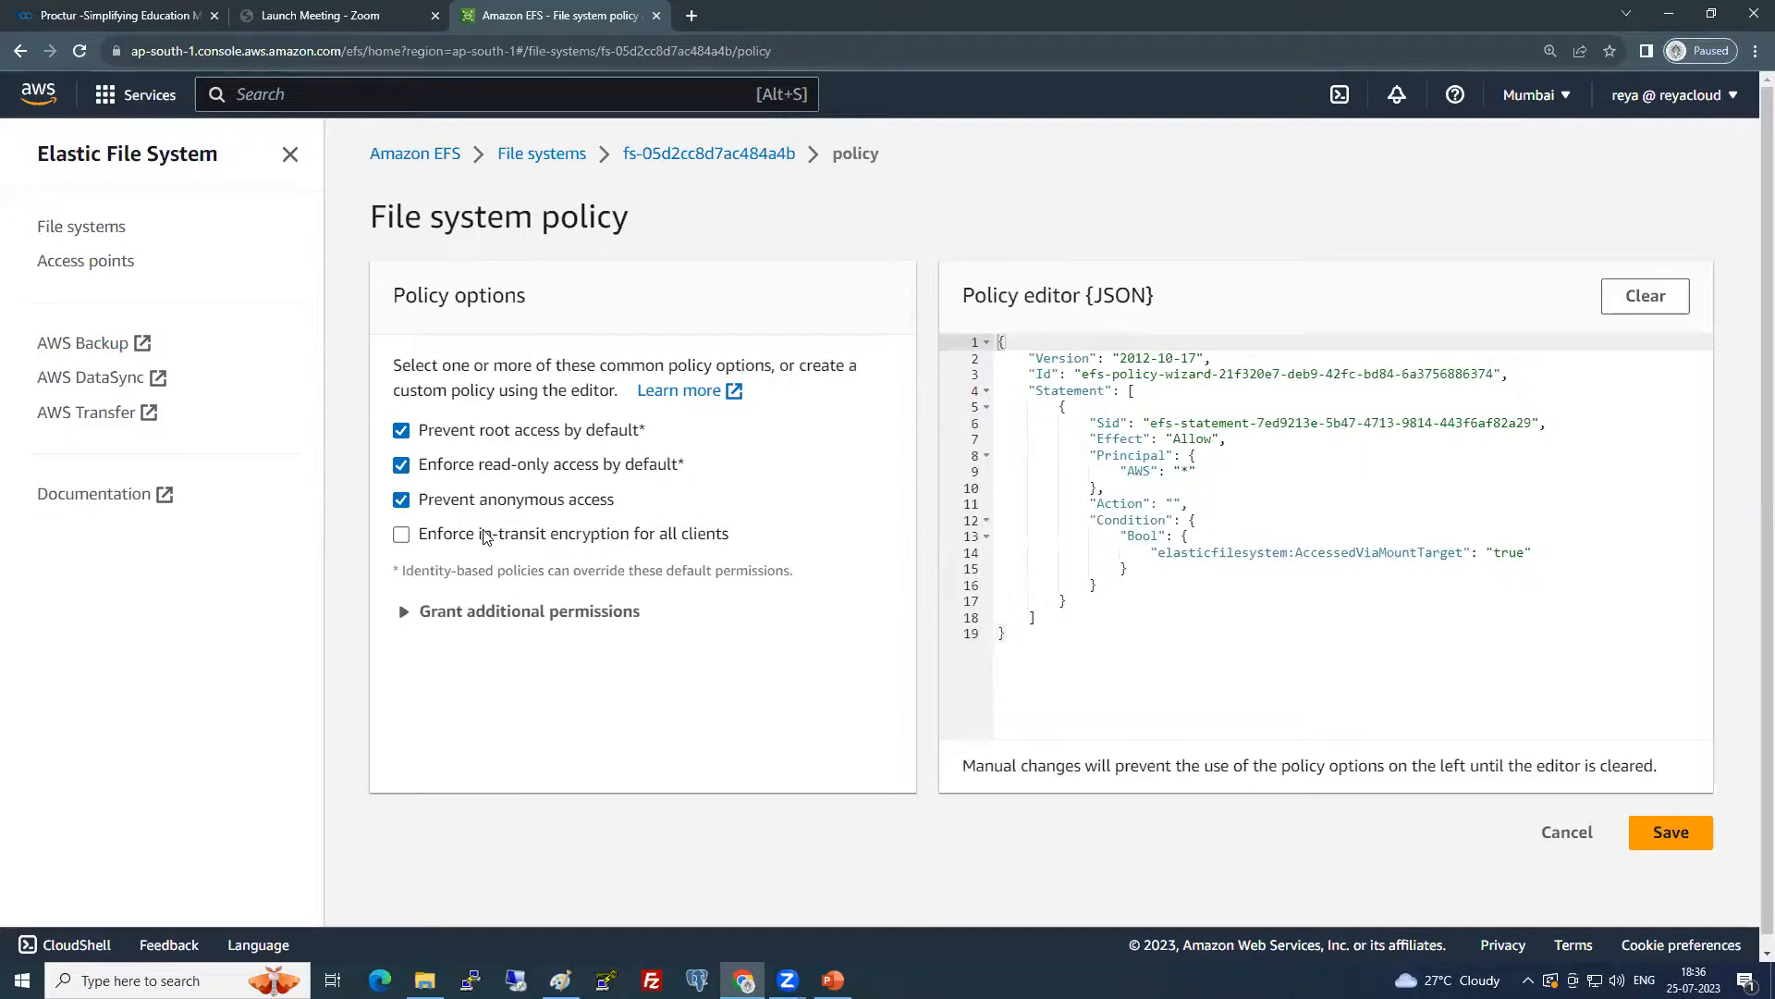
left_click(485, 536)
left_click_drag(1145, 632, 1306, 788)
left_click(1226, 696)
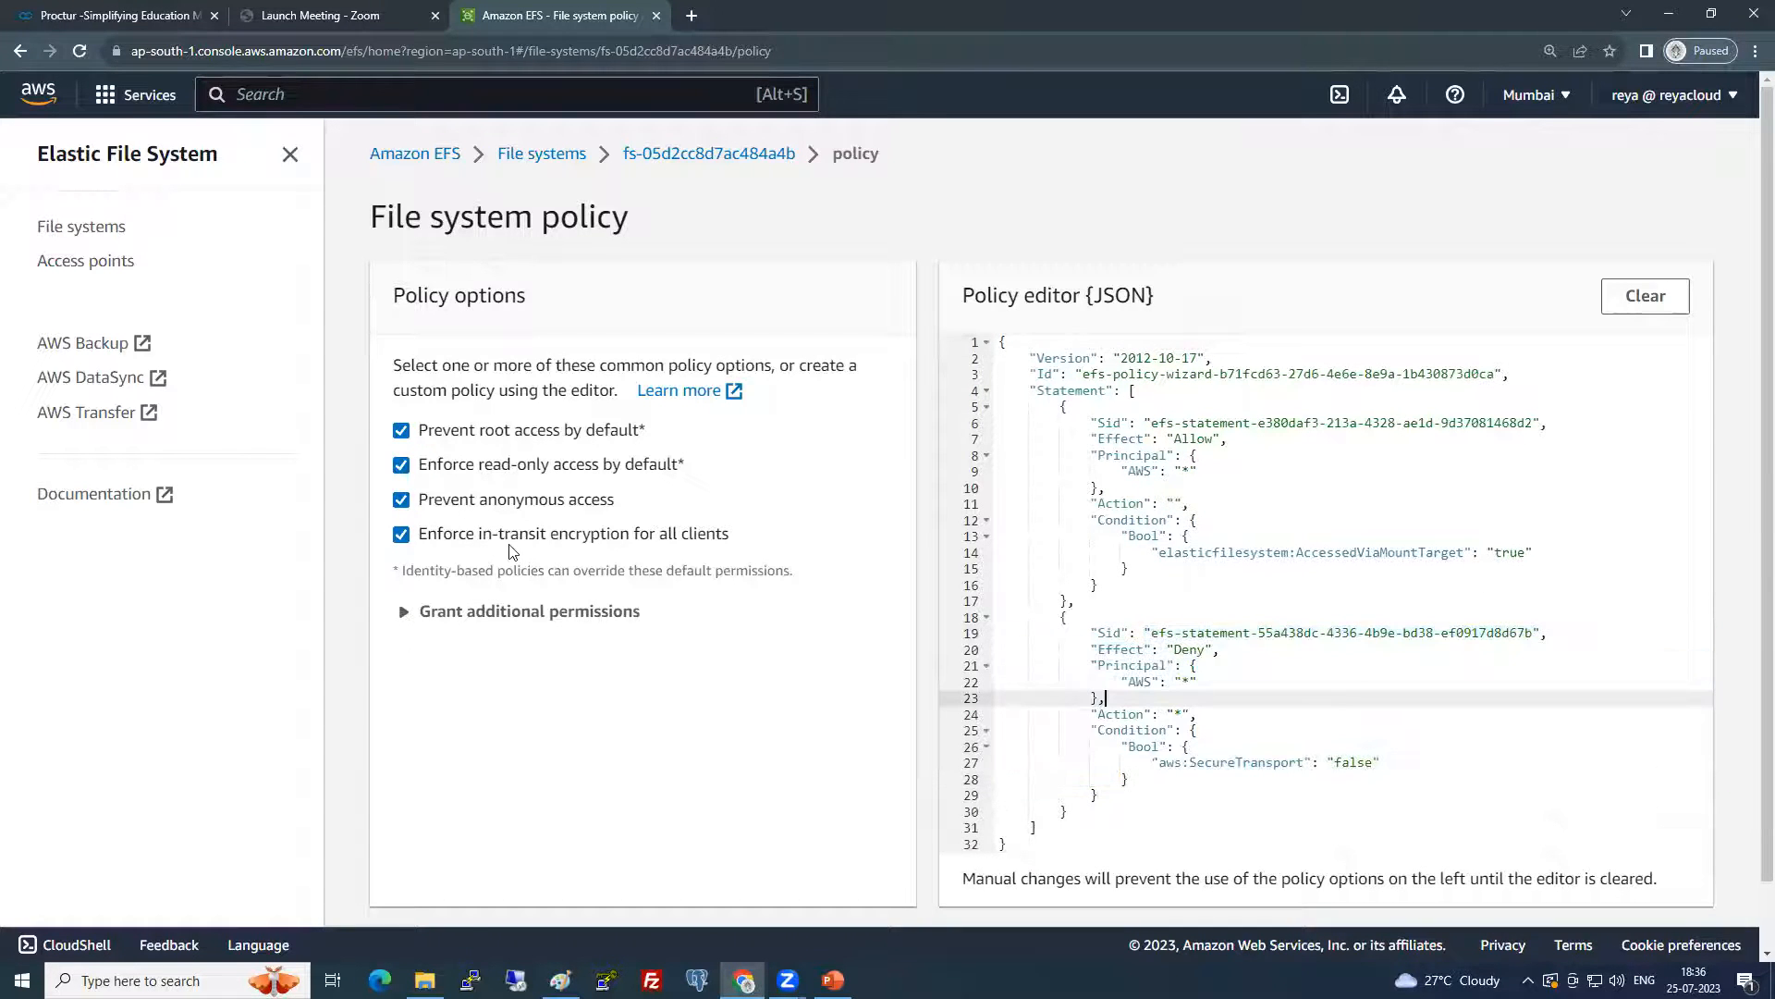
left_click(401, 535)
left_click(400, 499)
left_click(400, 464)
left_click(401, 430)
scroll(1352, 586, "down", 1)
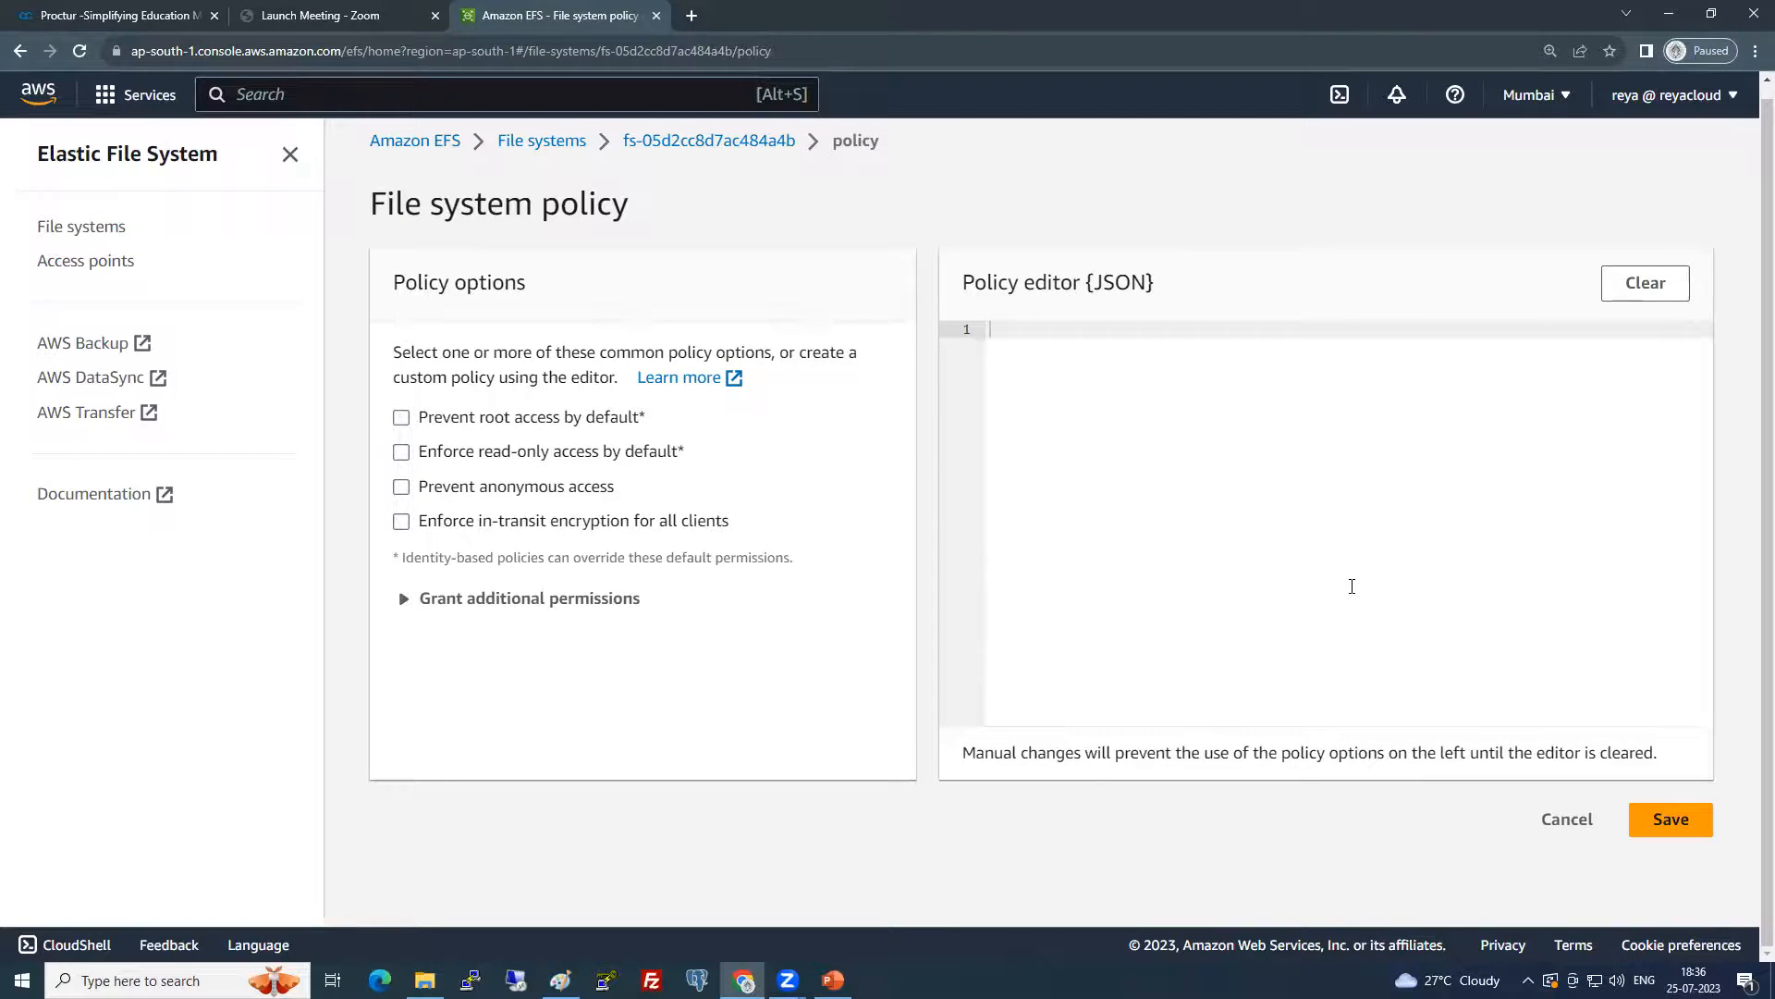
left_click(1558, 820)
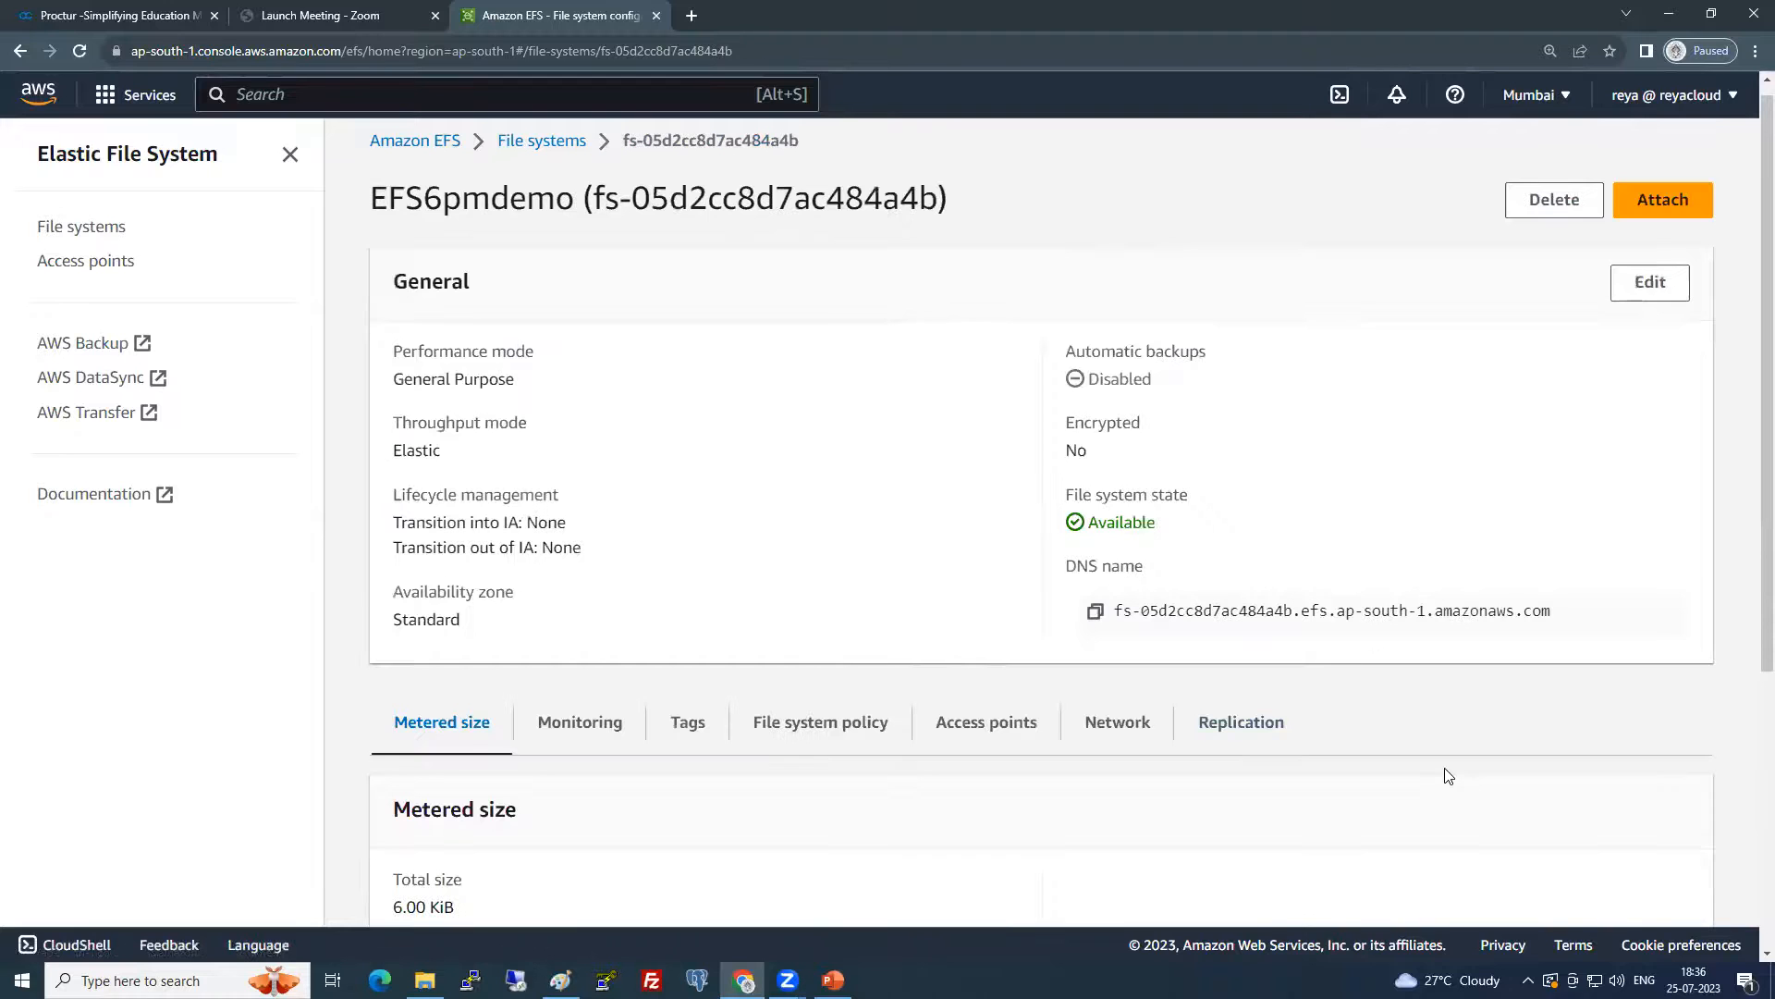
Show EFS6pmdemo's Network mount targets, ap-south-1a and ap-south-1b, both now Available
left_click(1084, 732)
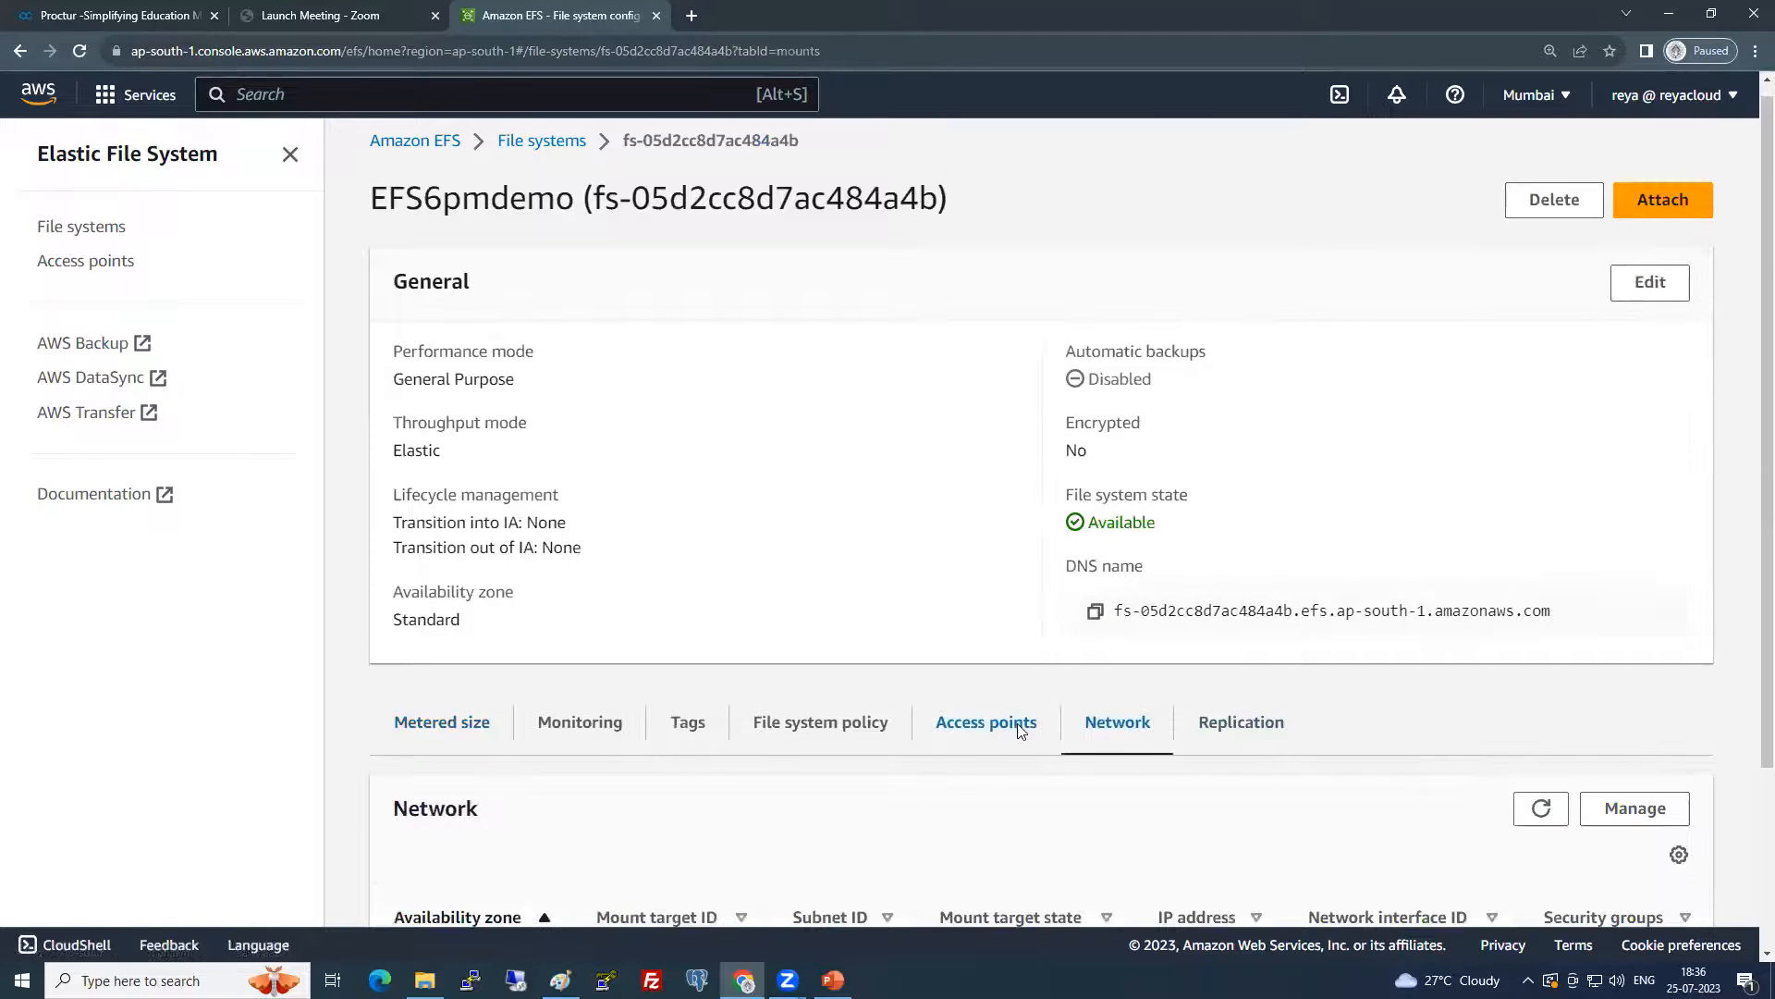
scroll(1017, 726, "down", 3)
left_click_drag(965, 747, 1028, 749)
left_click(1070, 766)
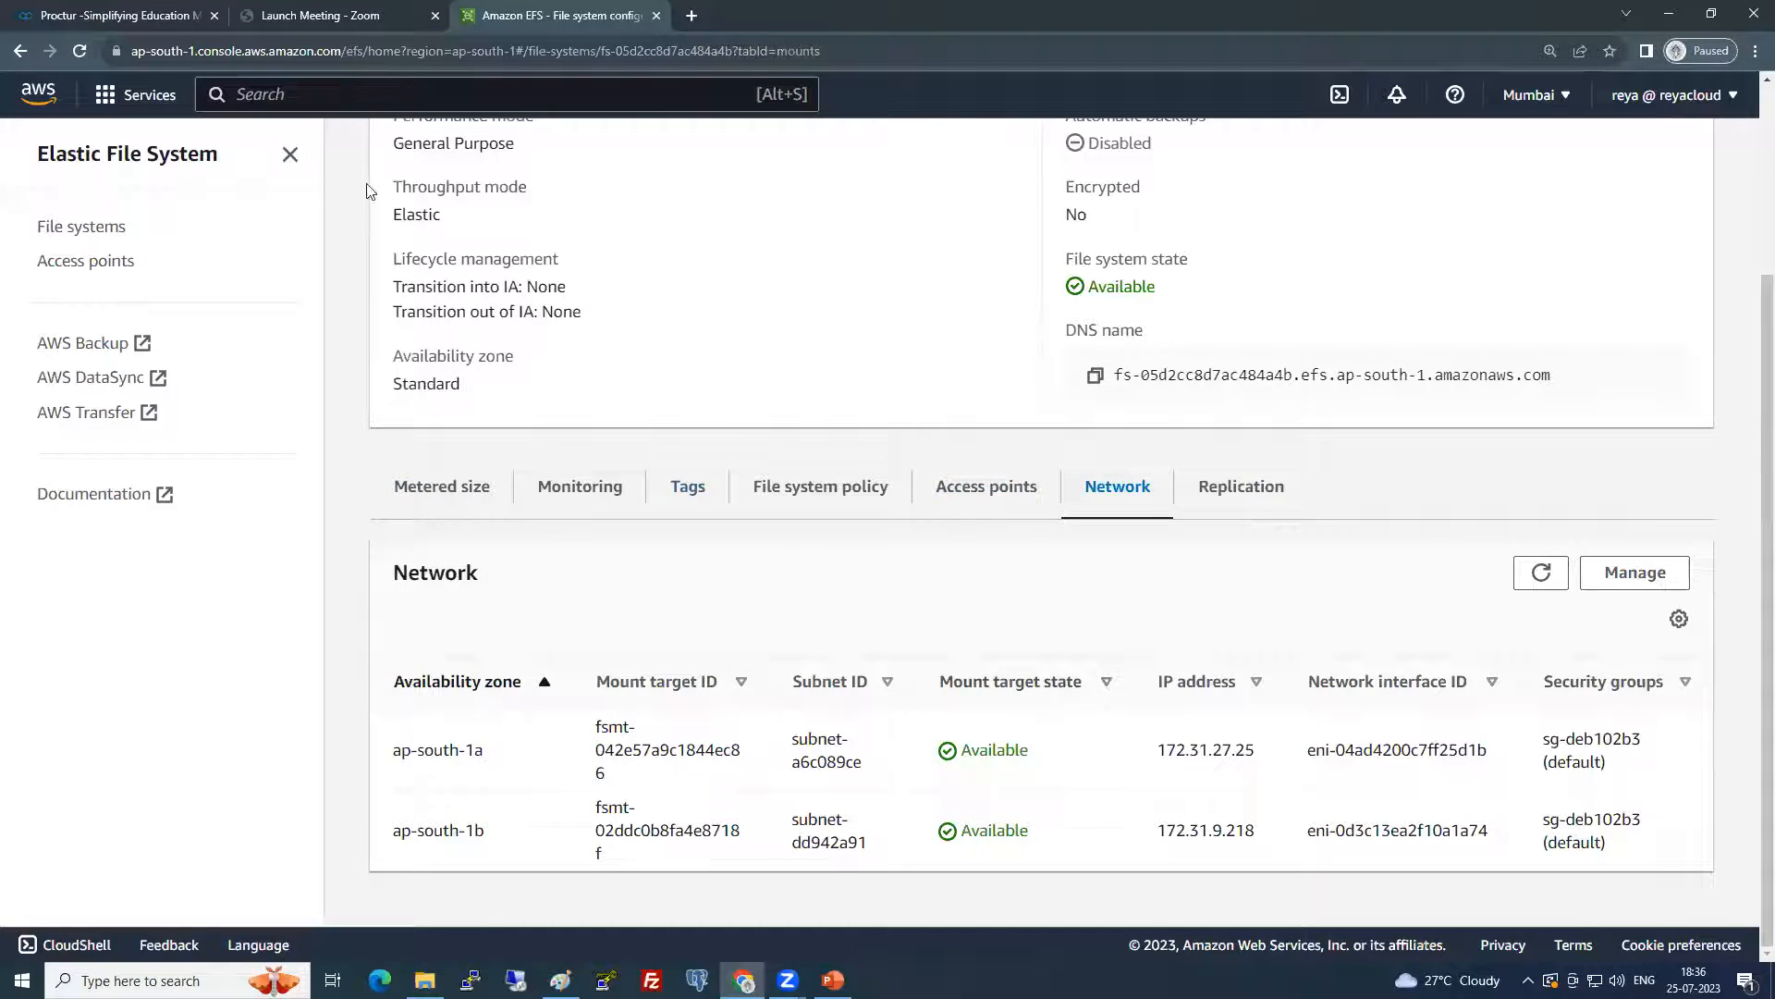
left_click(375, 92)
Search for ec2, open EC2 in a new browser tab, and start a new instance launch
type("ec")
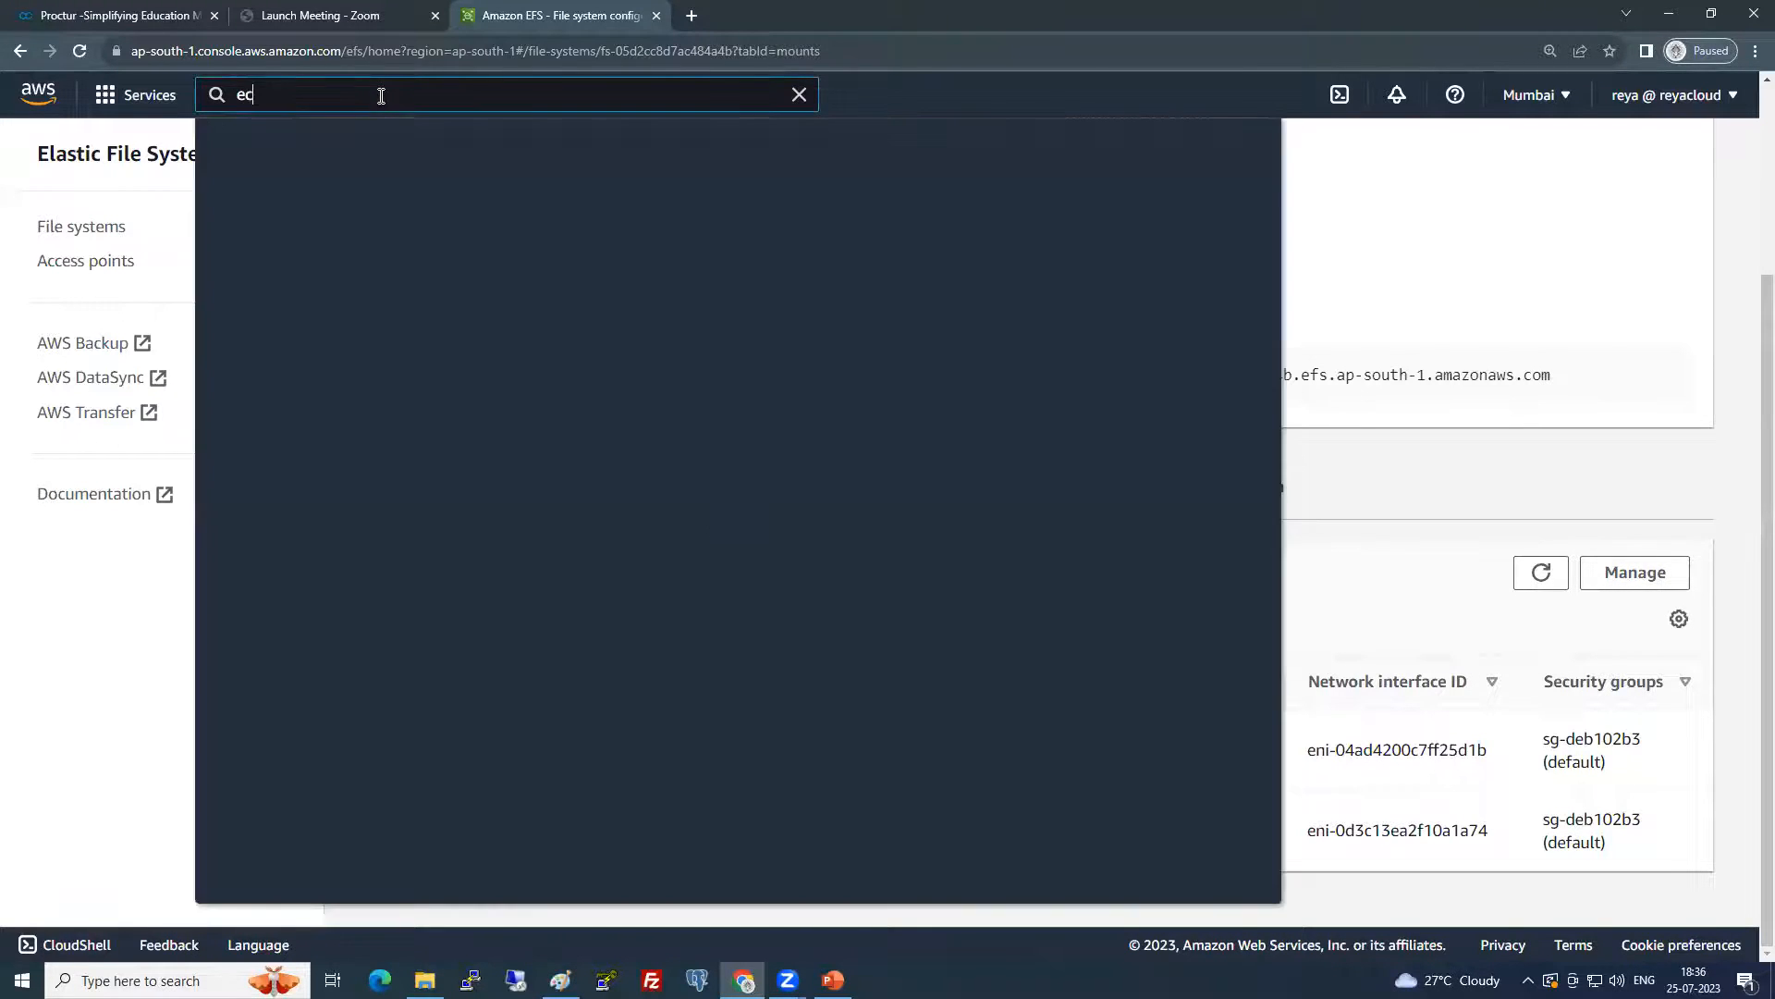
type("2")
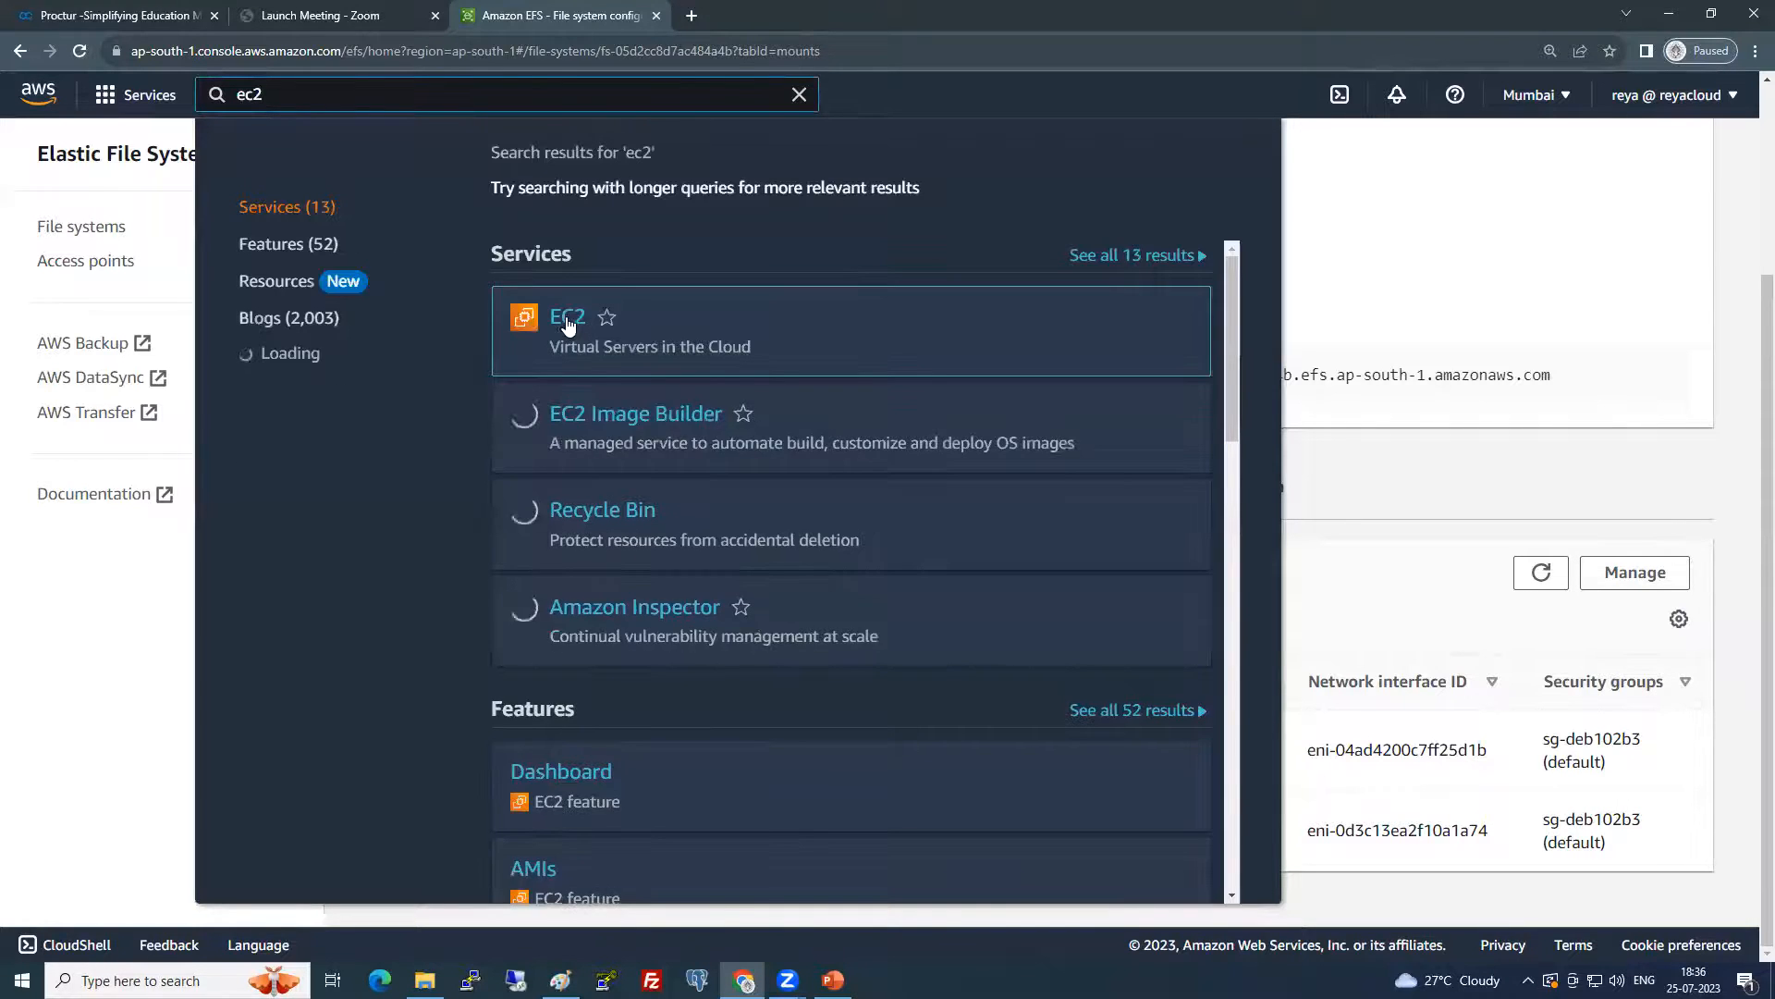
right_click(597, 335)
left_click(638, 331)
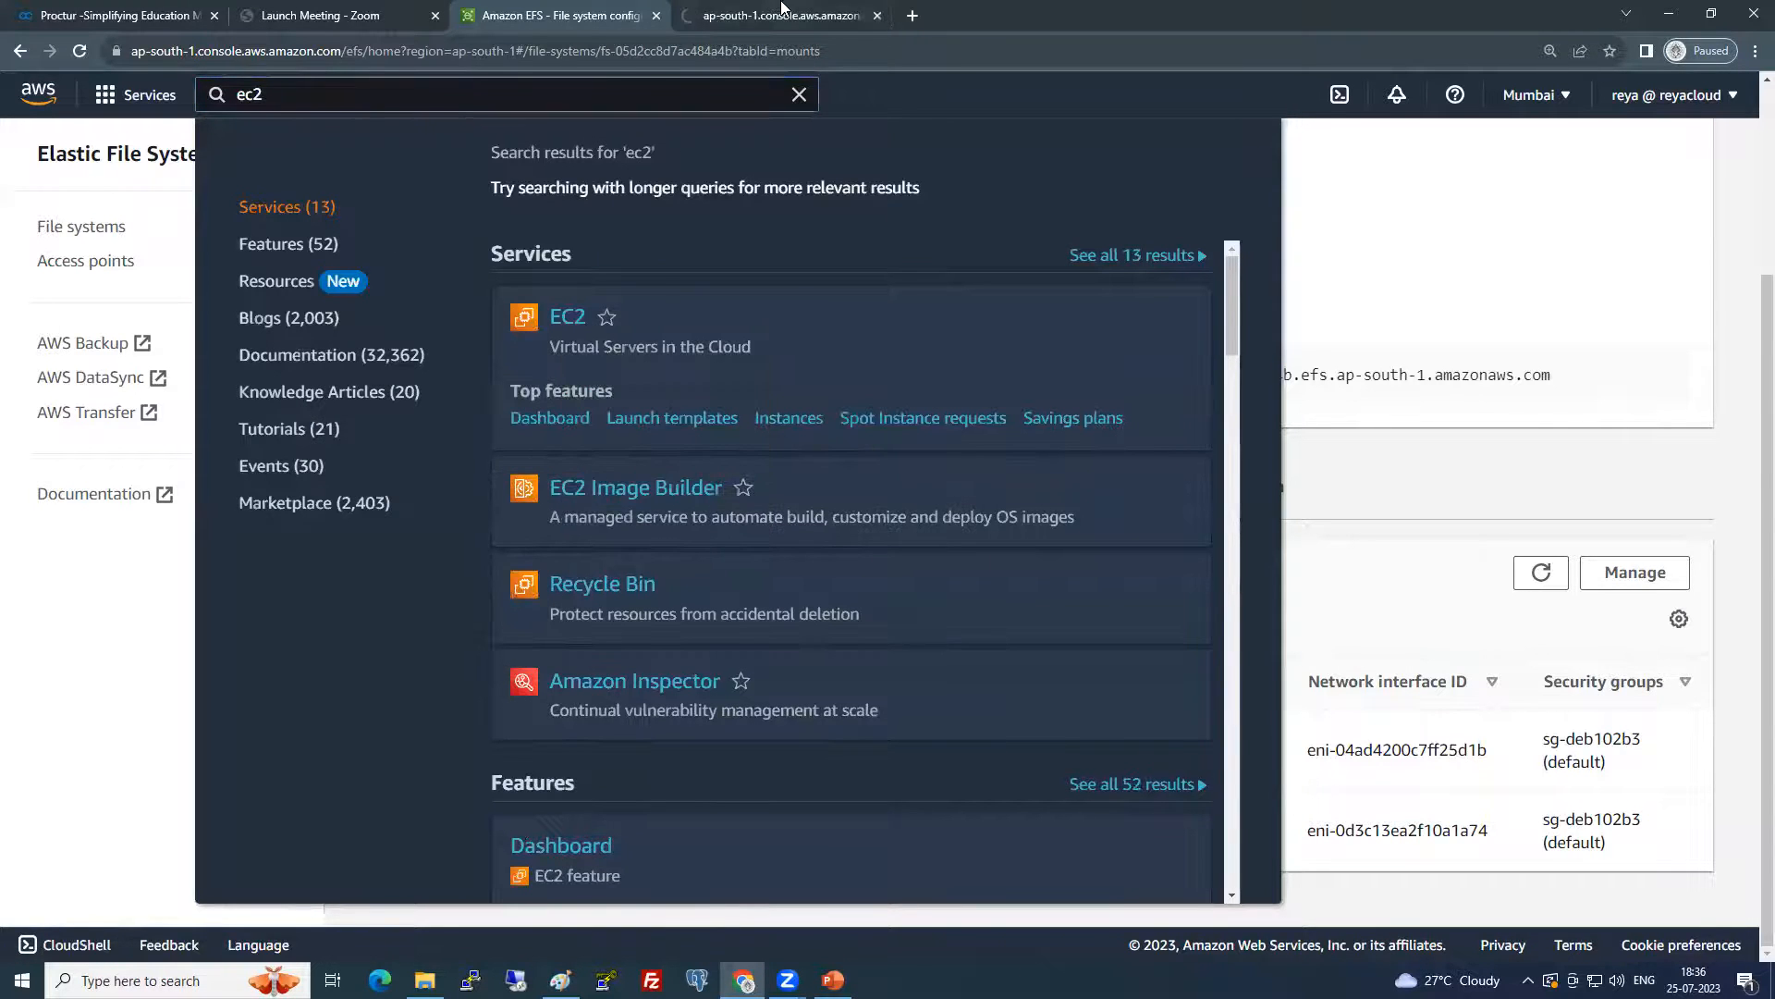
key("ctrl+Tab")
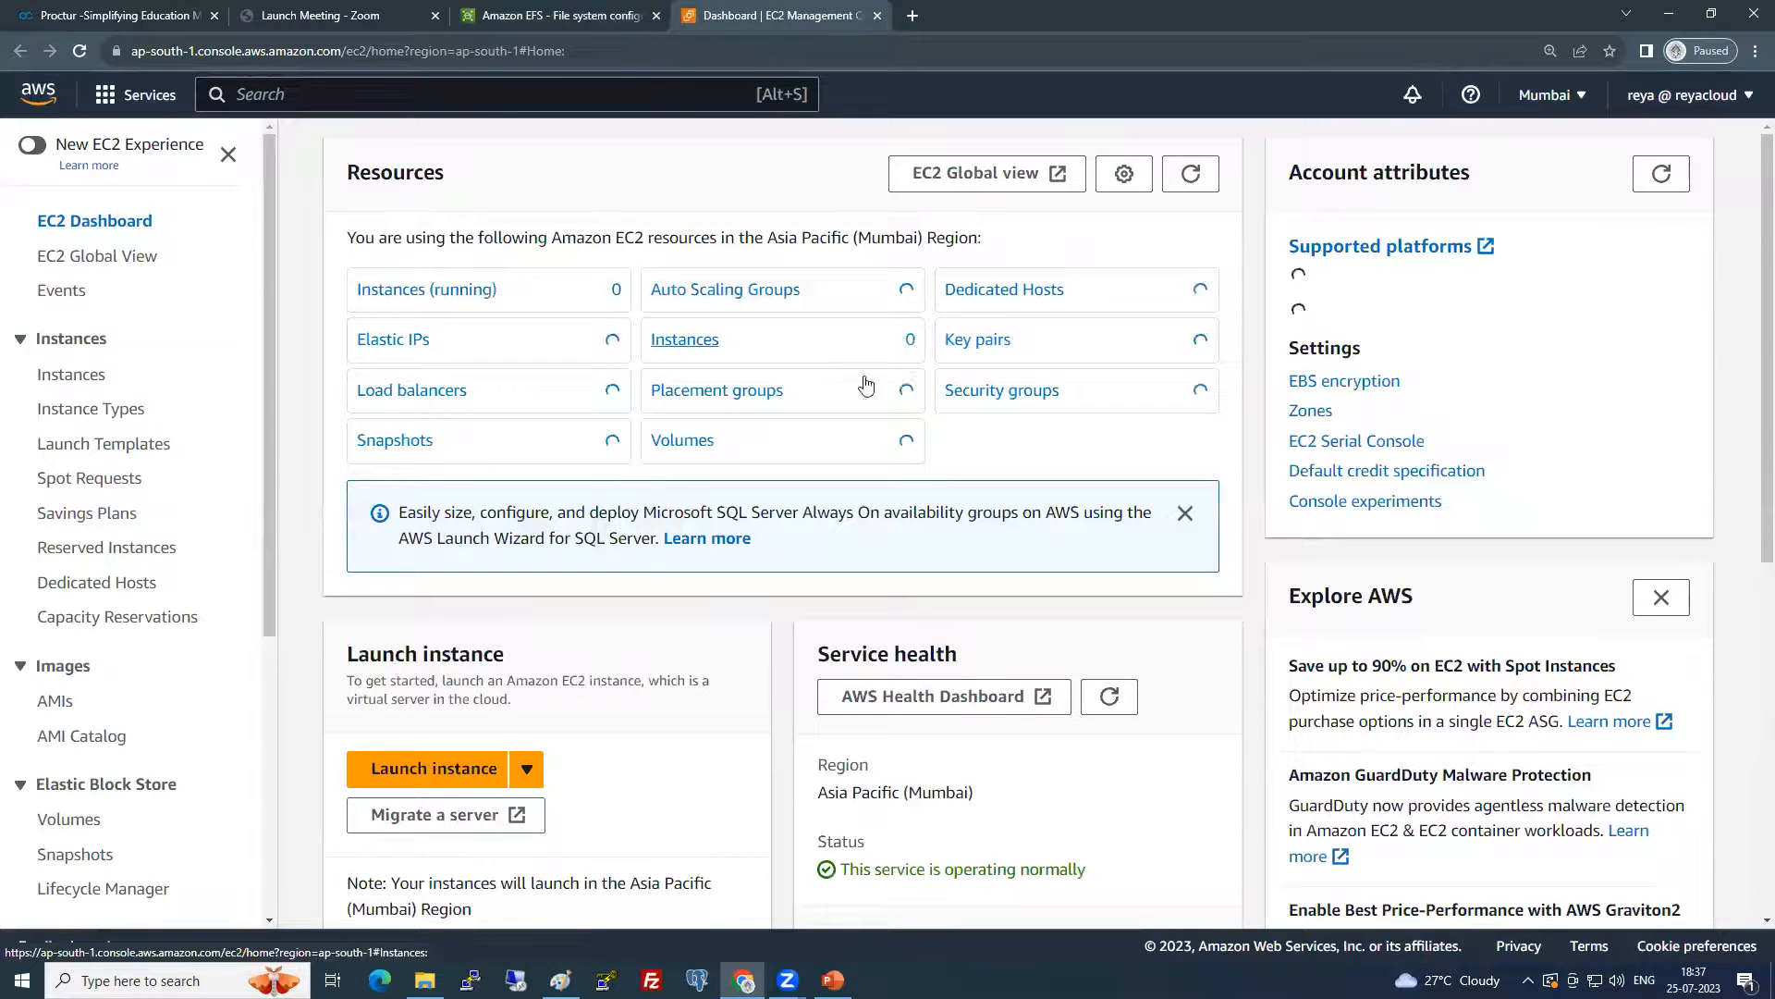
left_click(421, 770)
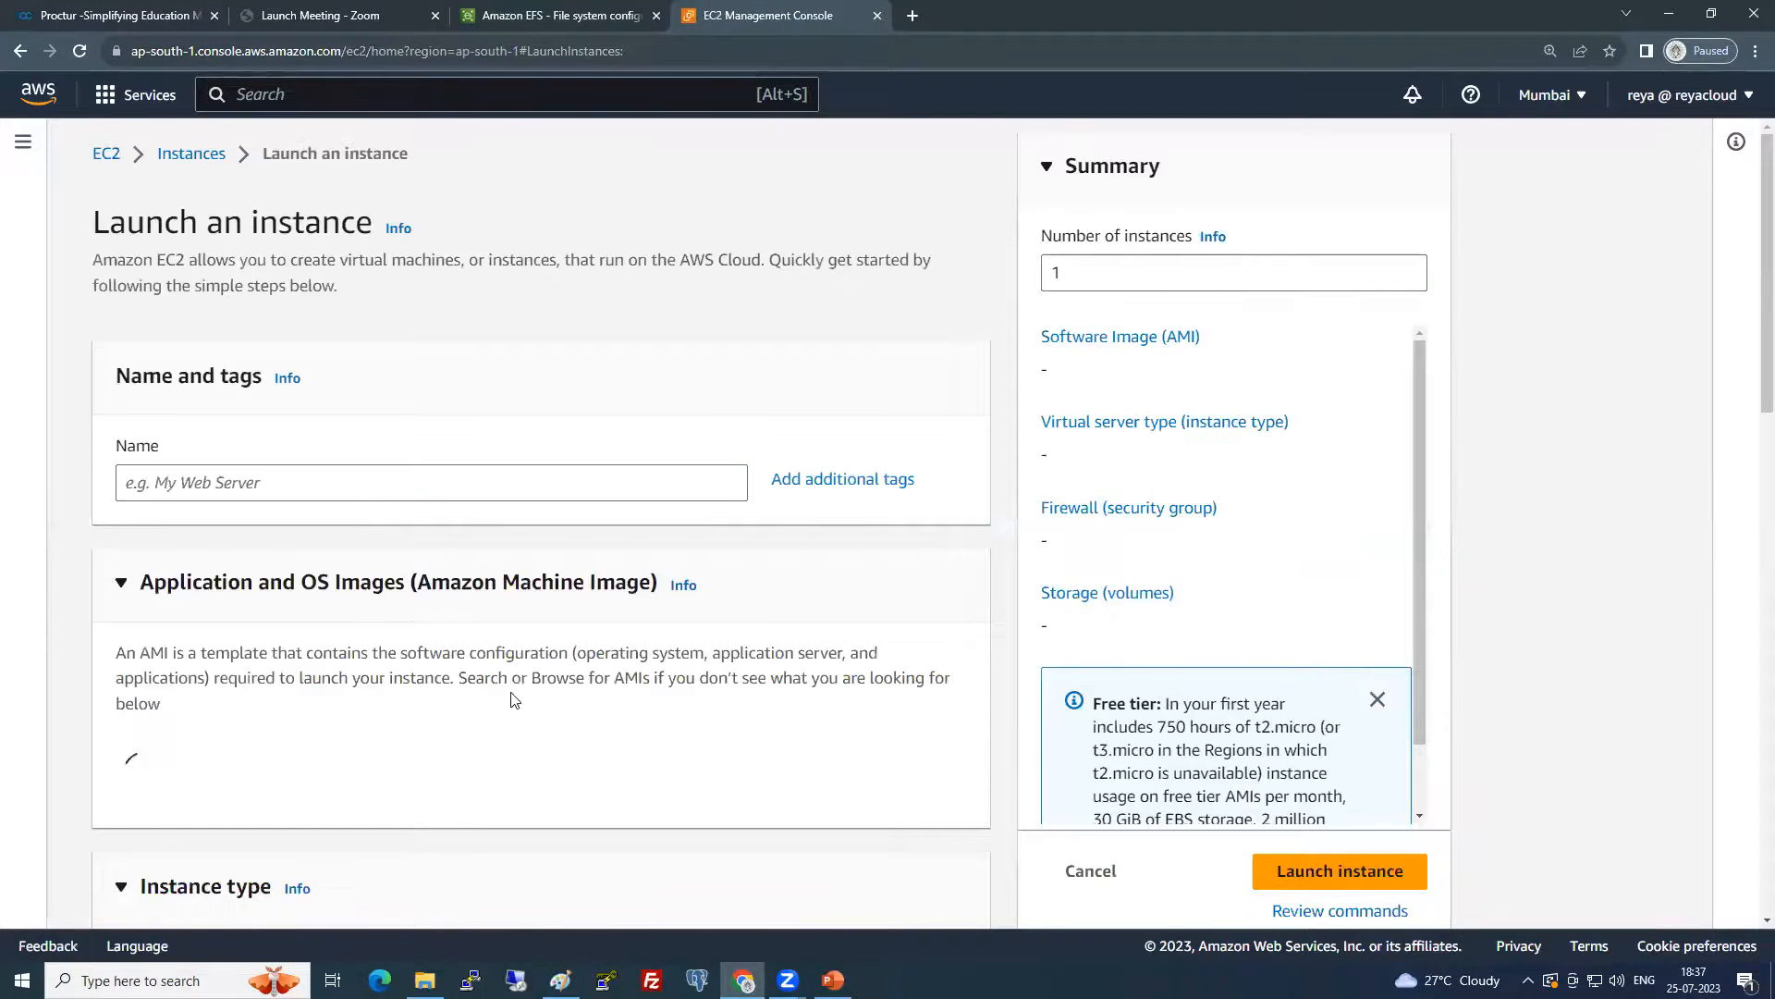
Name the instance EFSServer1 and choose the free-tier Red Hat Enterprise Linux 9 image
left_click(501, 487)
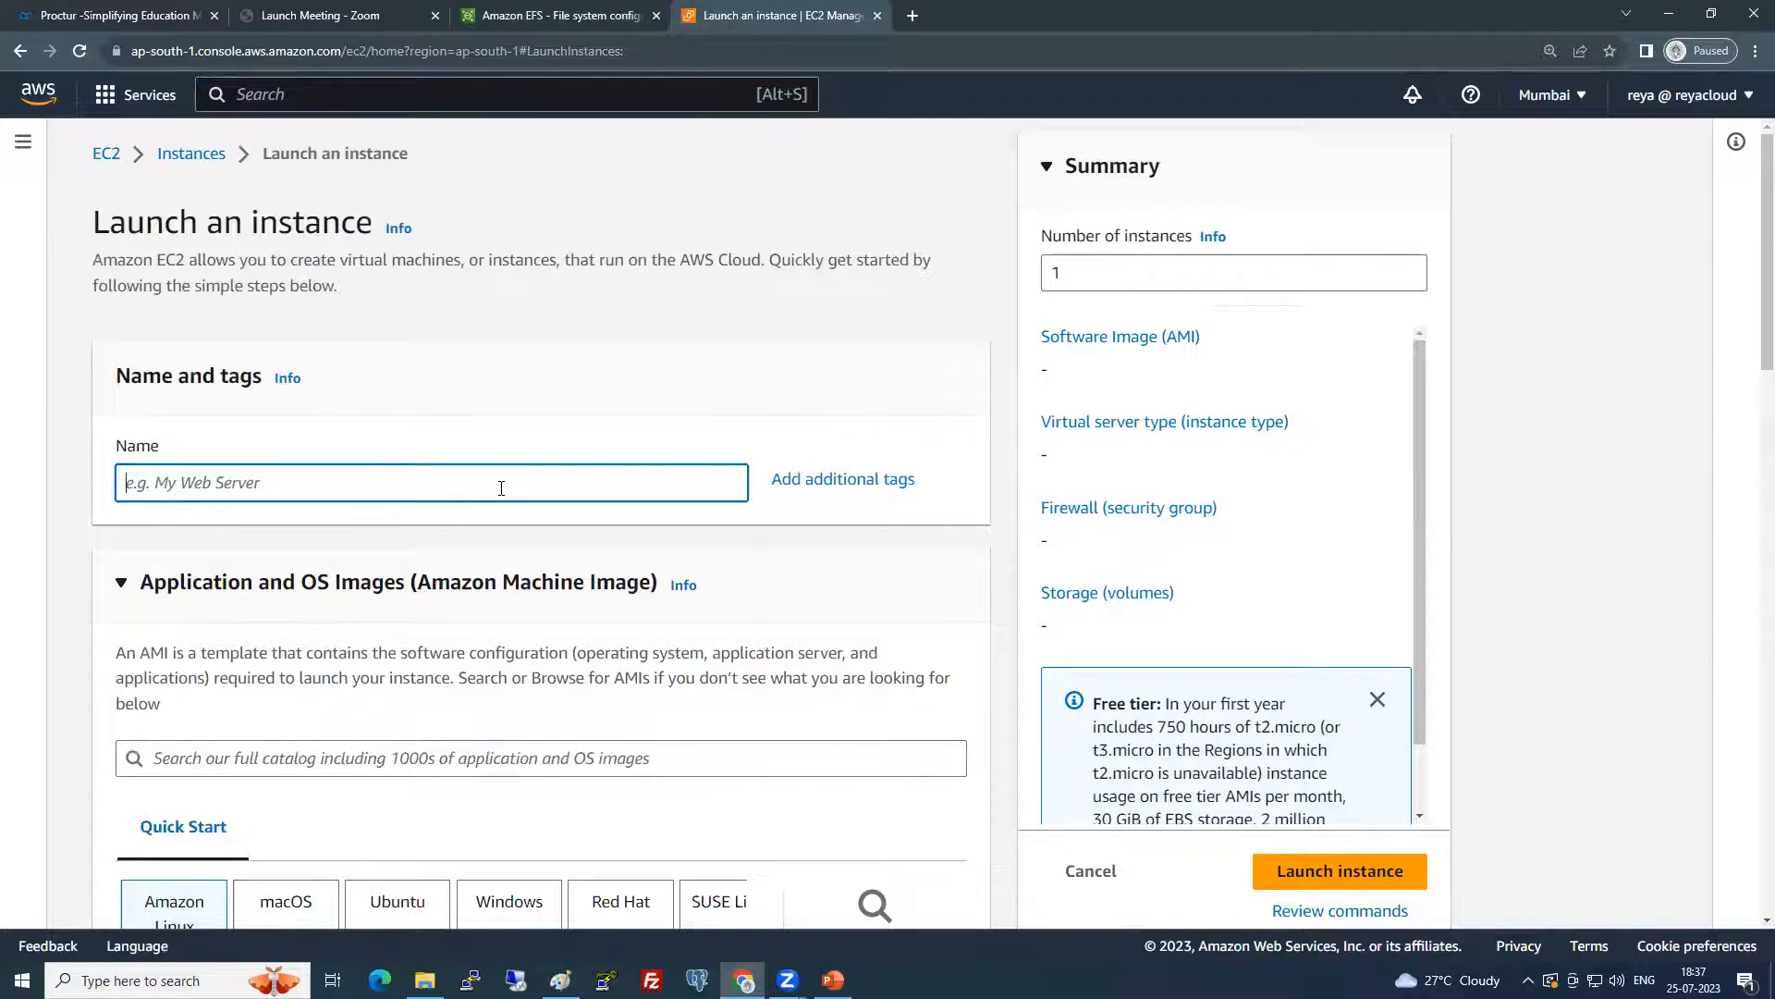
type("EFSServ")
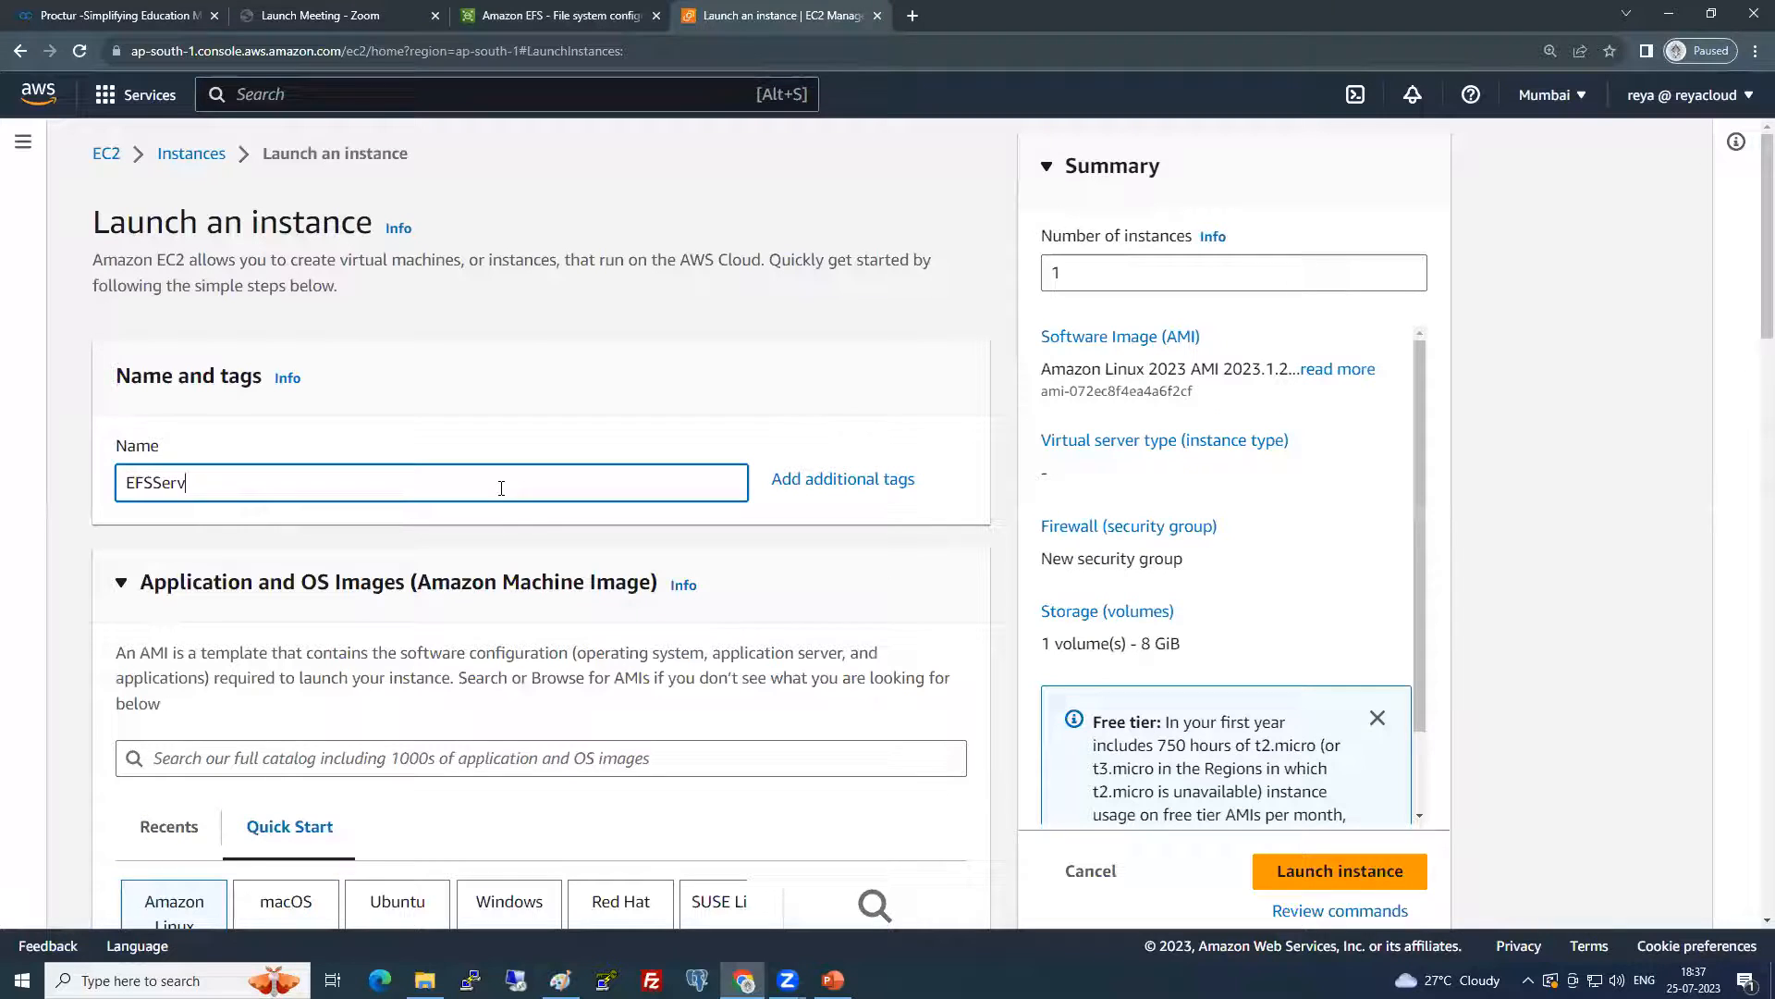
scroll(537, 620, "down", 4)
left_click(835, 584)
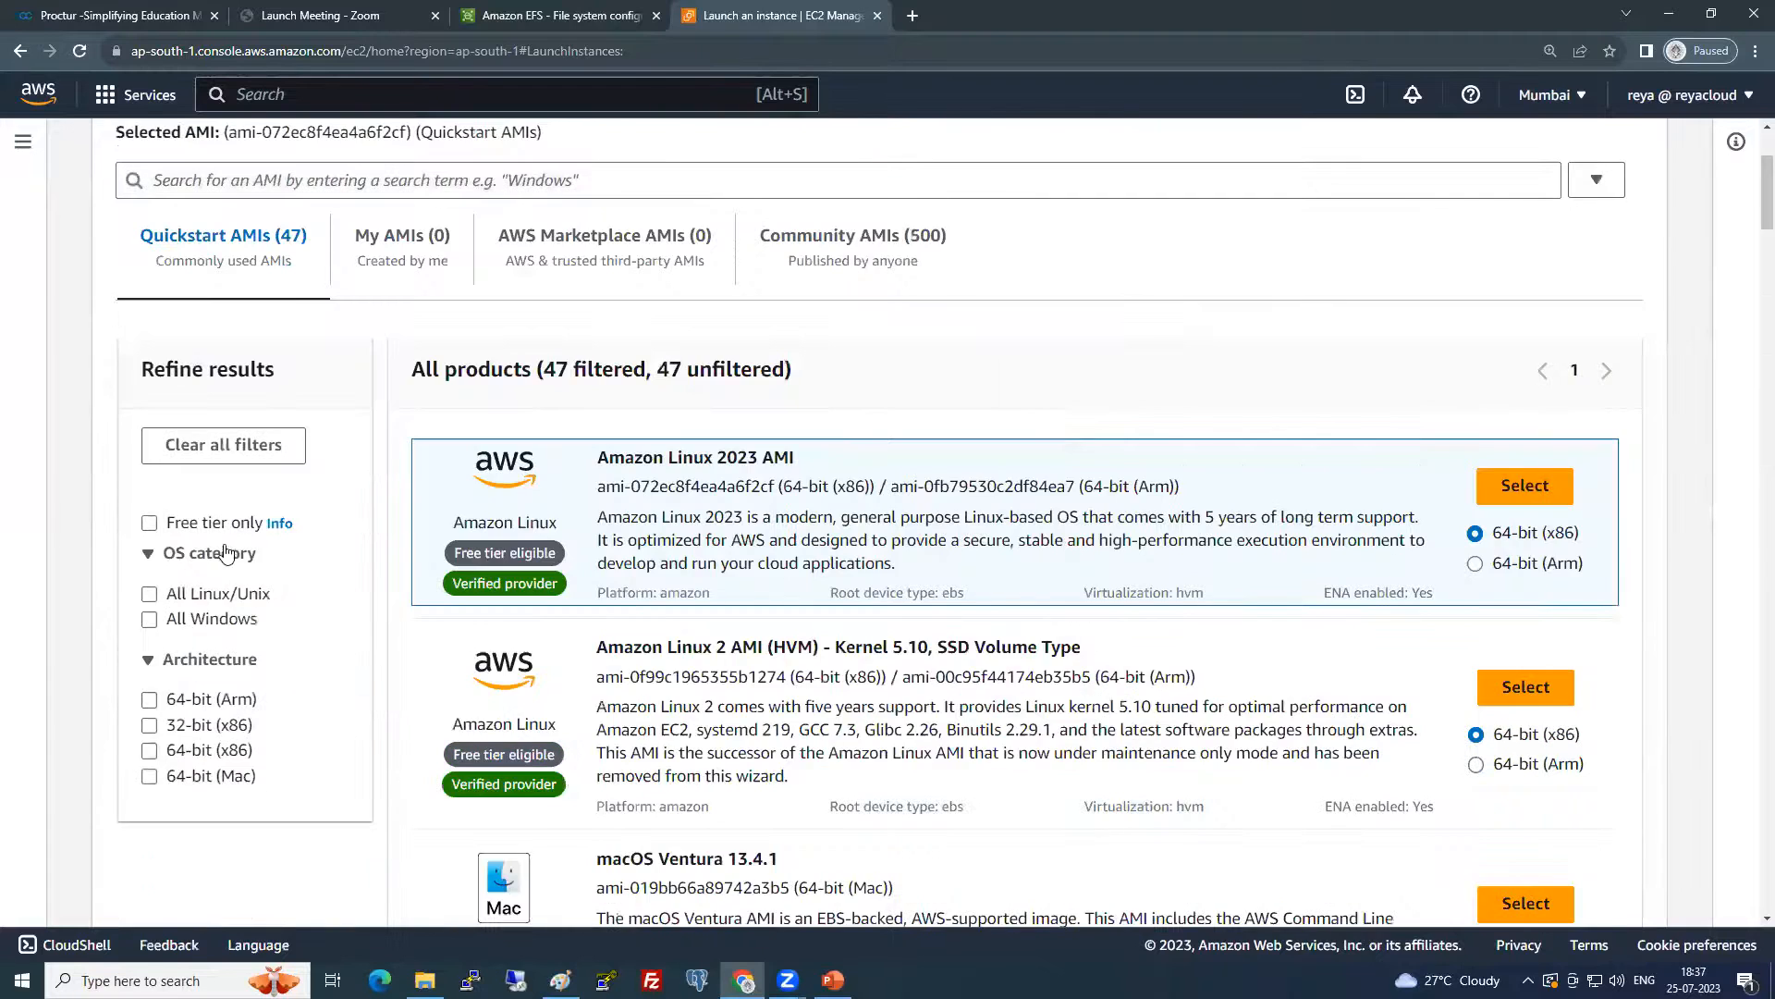
left_click(150, 524)
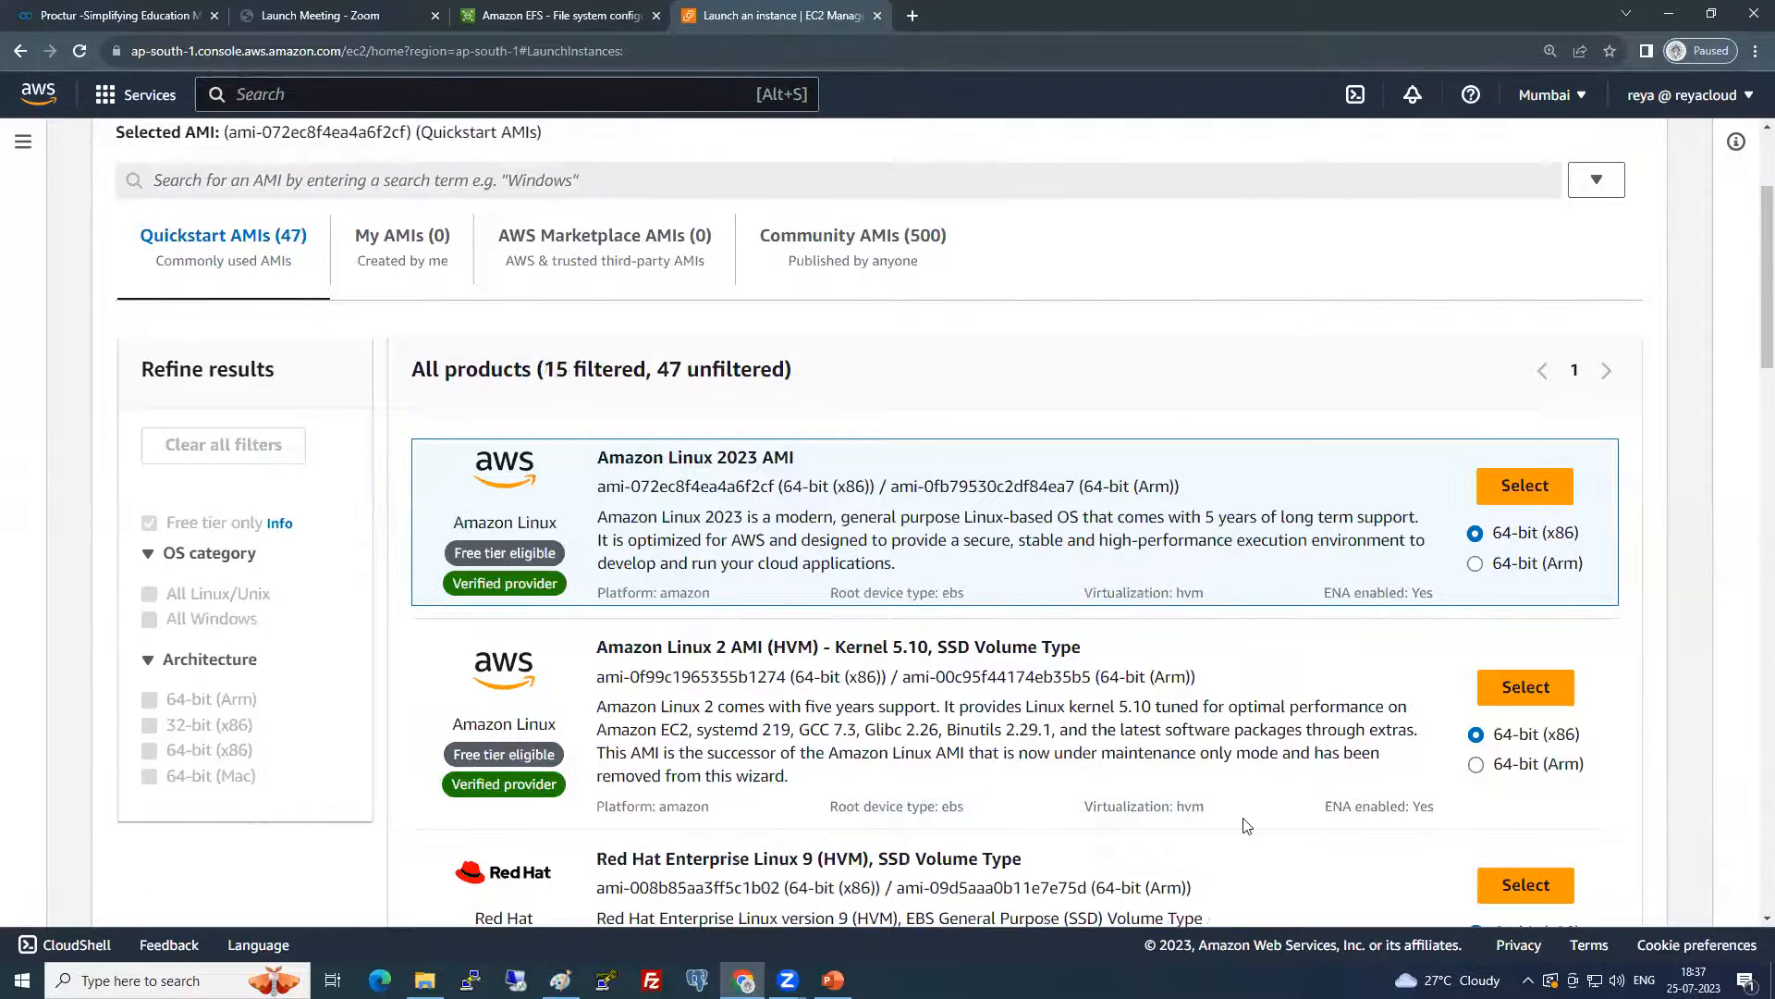
left_click(1503, 881)
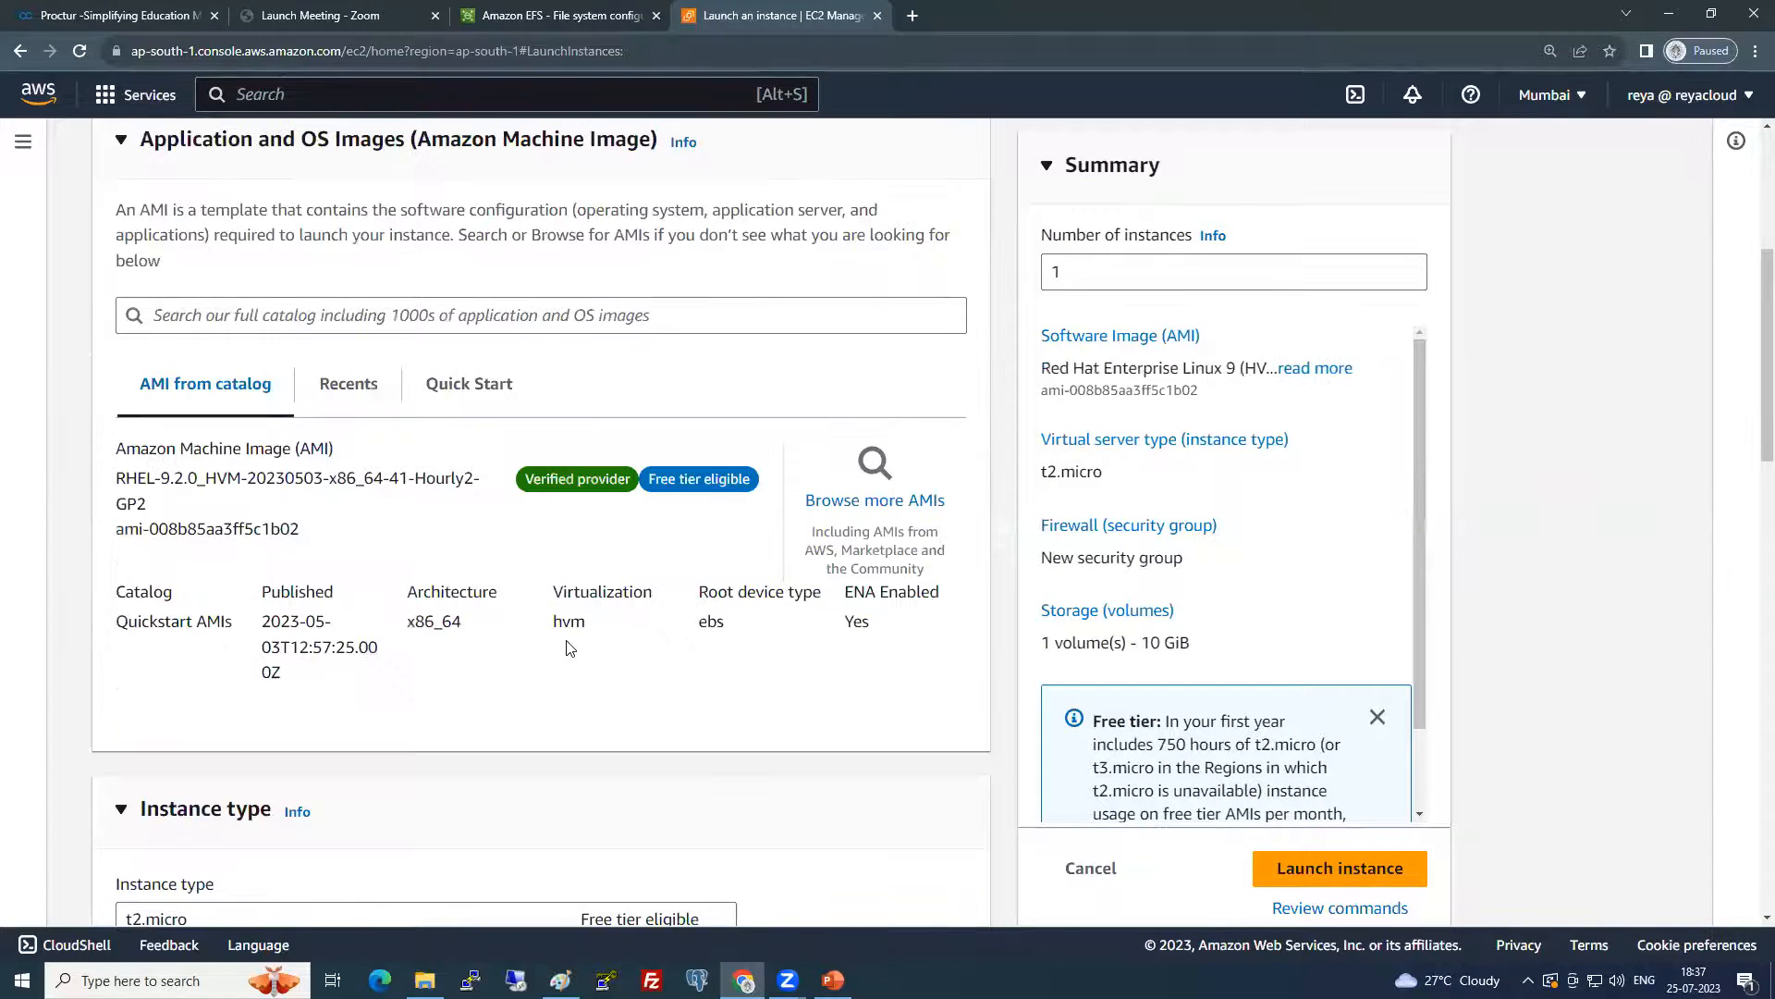
Select the 6PMBATCH key pair for the instance
scroll(552, 654, "down", 7)
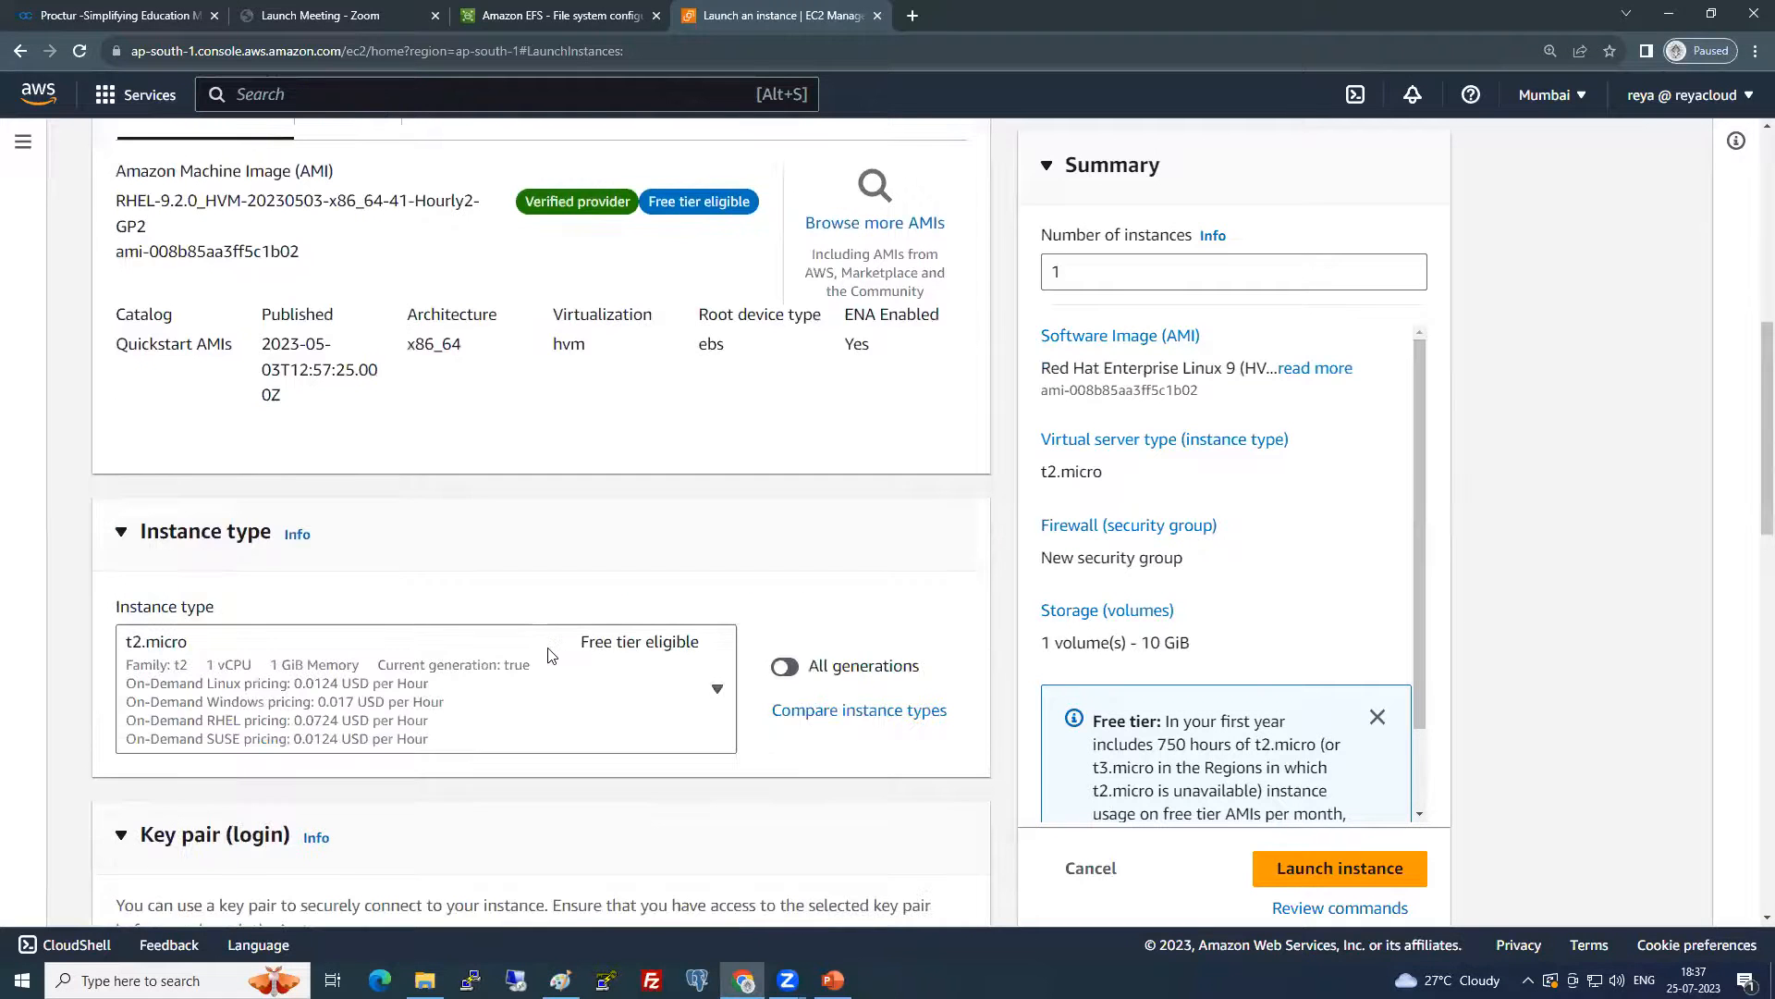
left_click(531, 647)
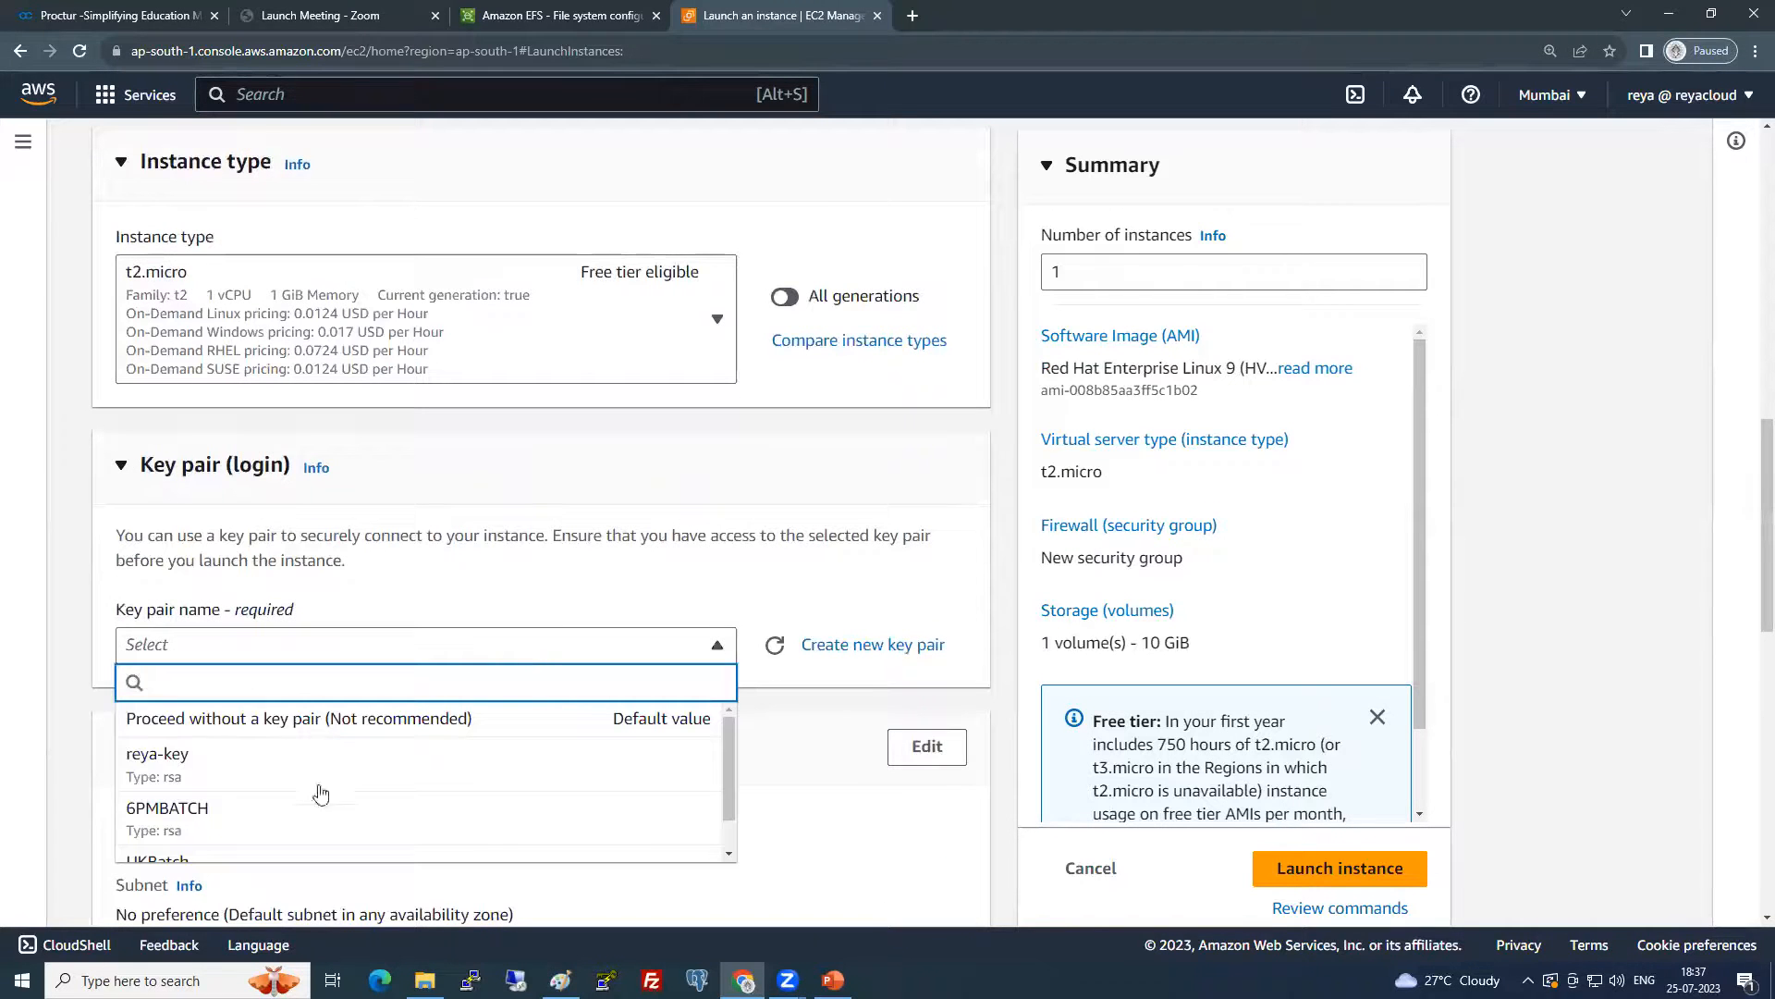
left_click(256, 828)
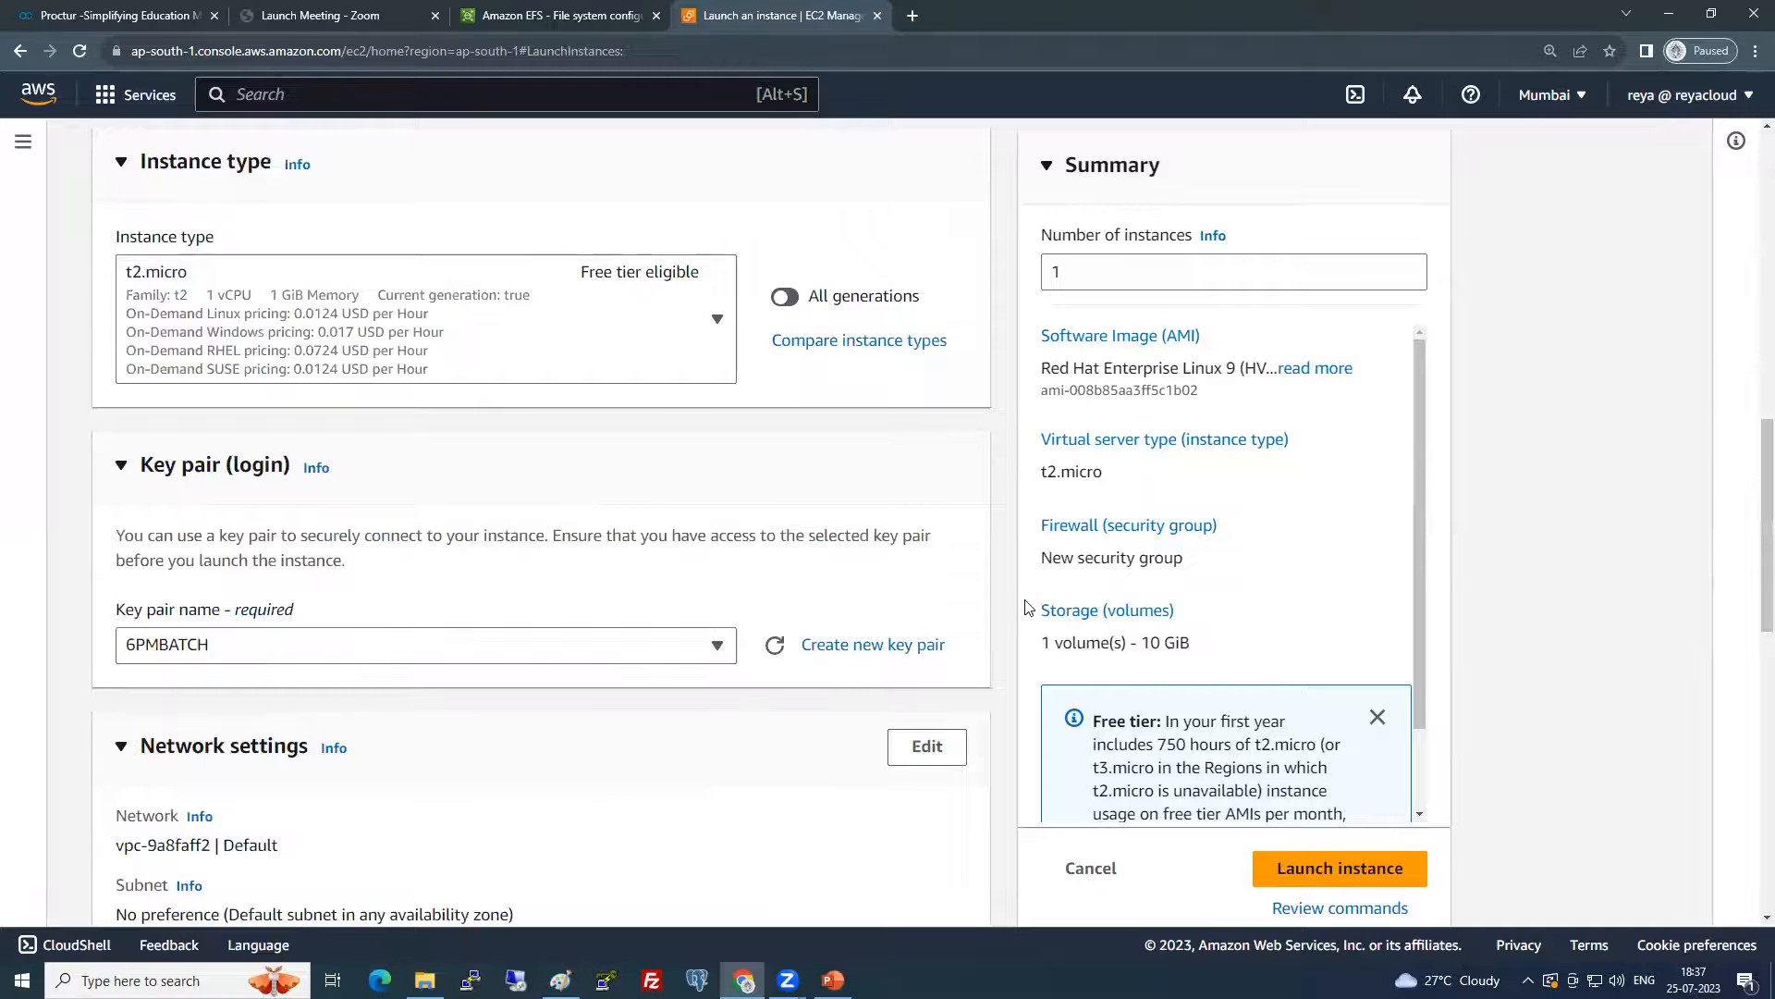
scroll(998, 602, "down", 3)
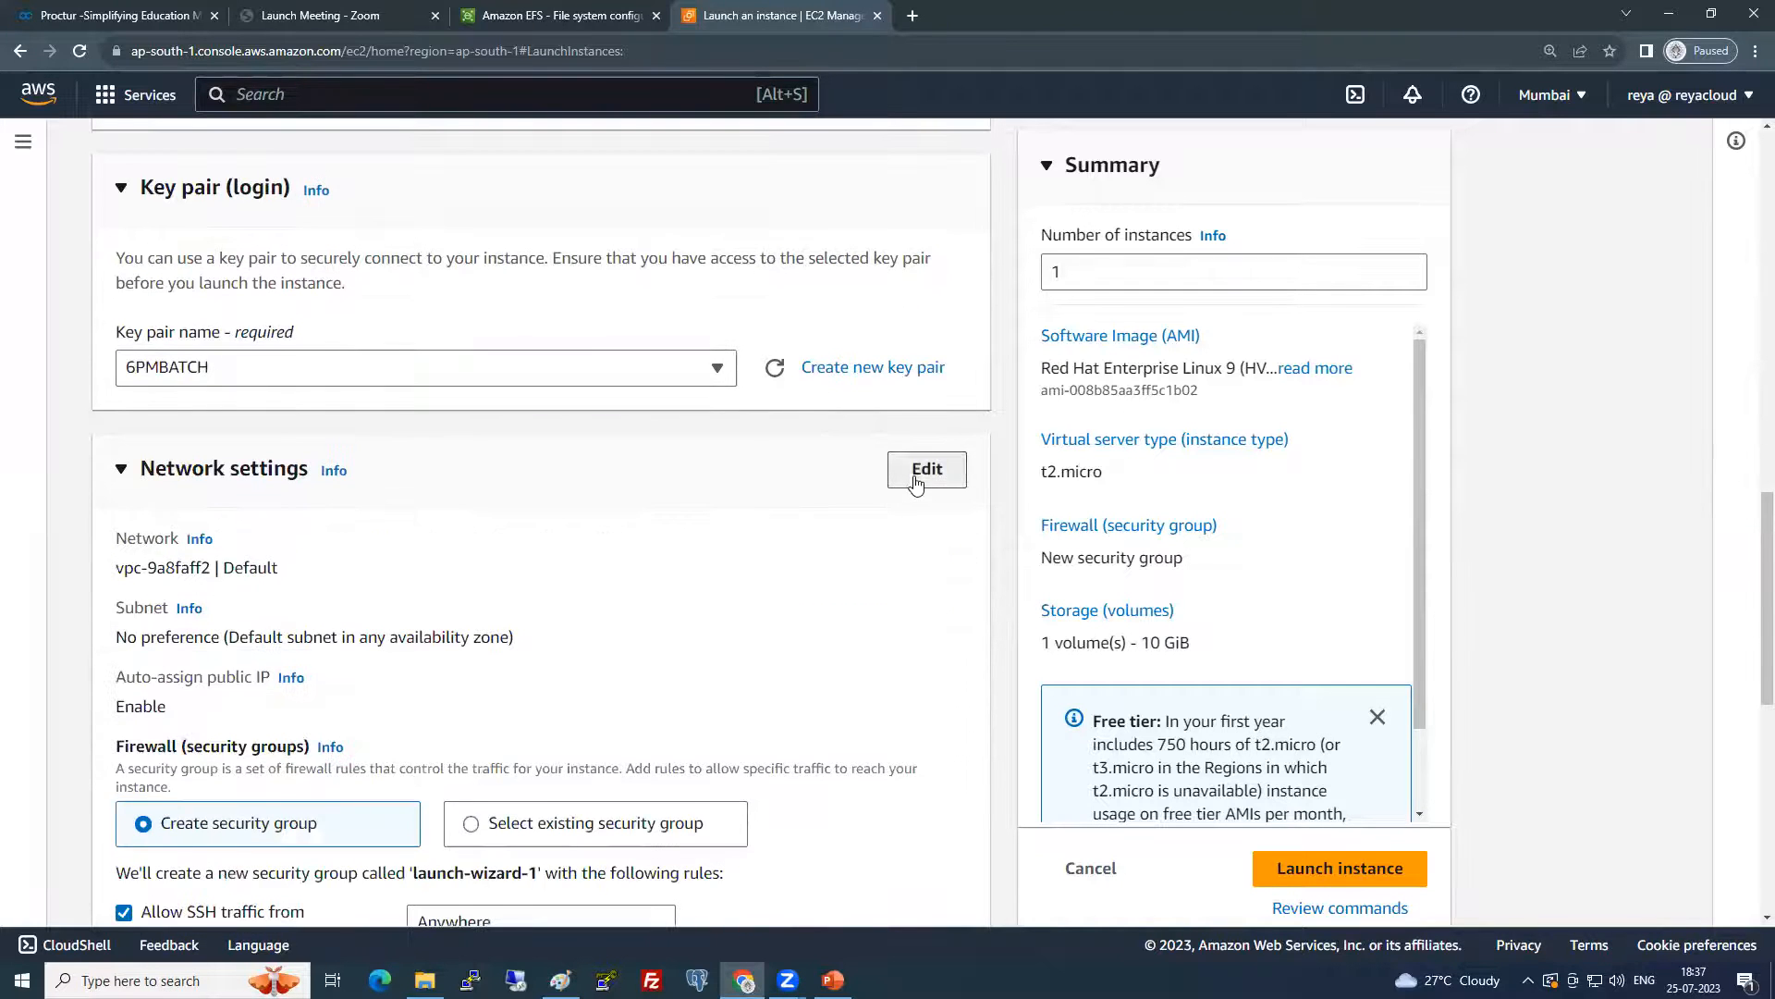
Place the instance in subnet-a6c089ce with the existing default security group, keeping 10 GiB gp2 storage
left_click(927, 468)
scroll(496, 511, "down", 2)
left_click(452, 478)
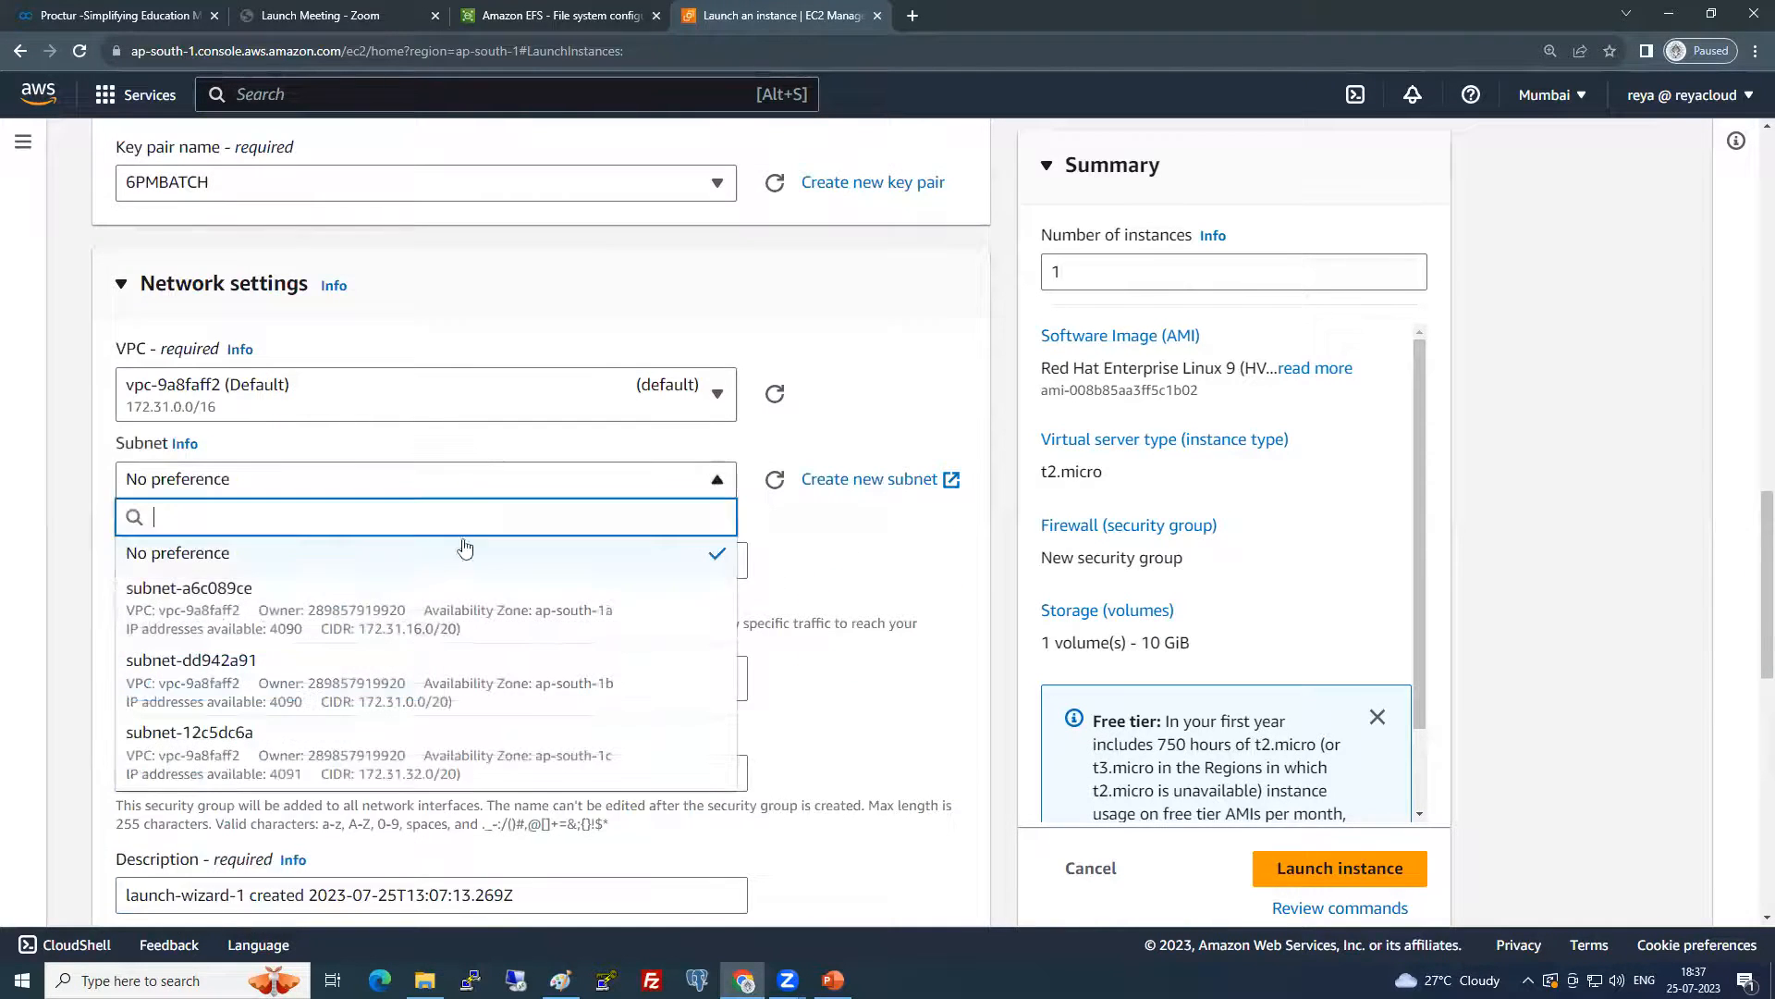
left_click(461, 610)
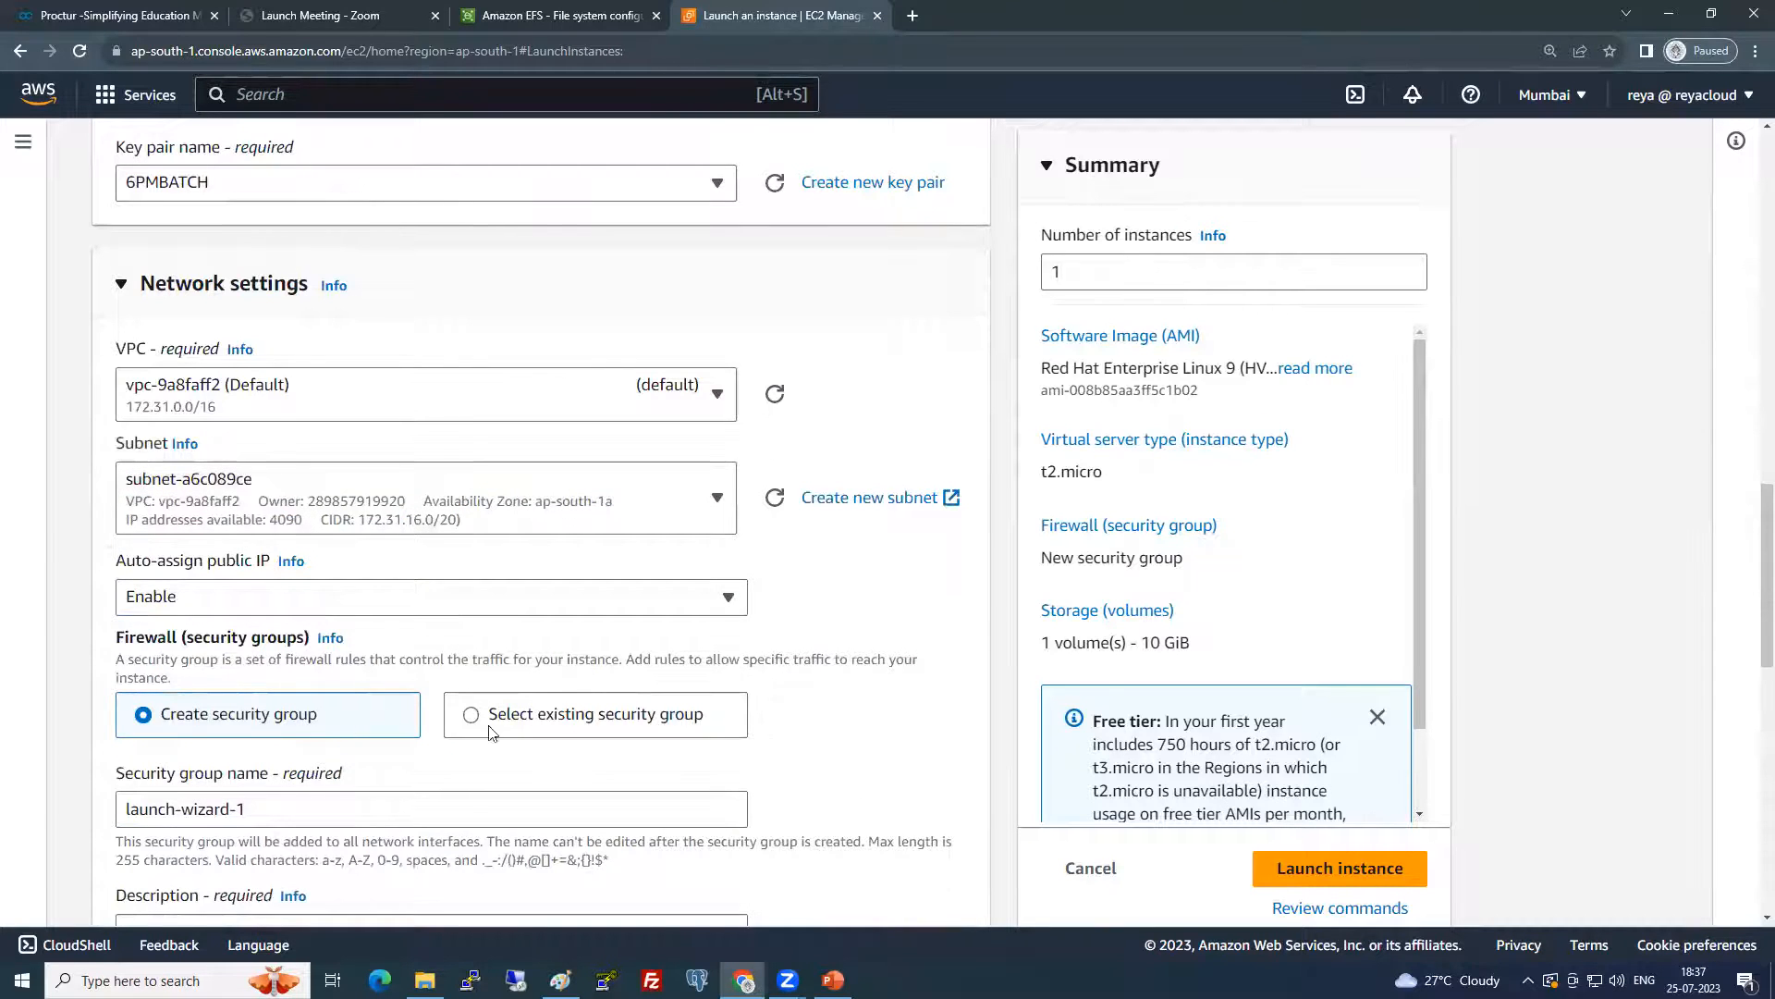
left_click(517, 715)
left_click(377, 803)
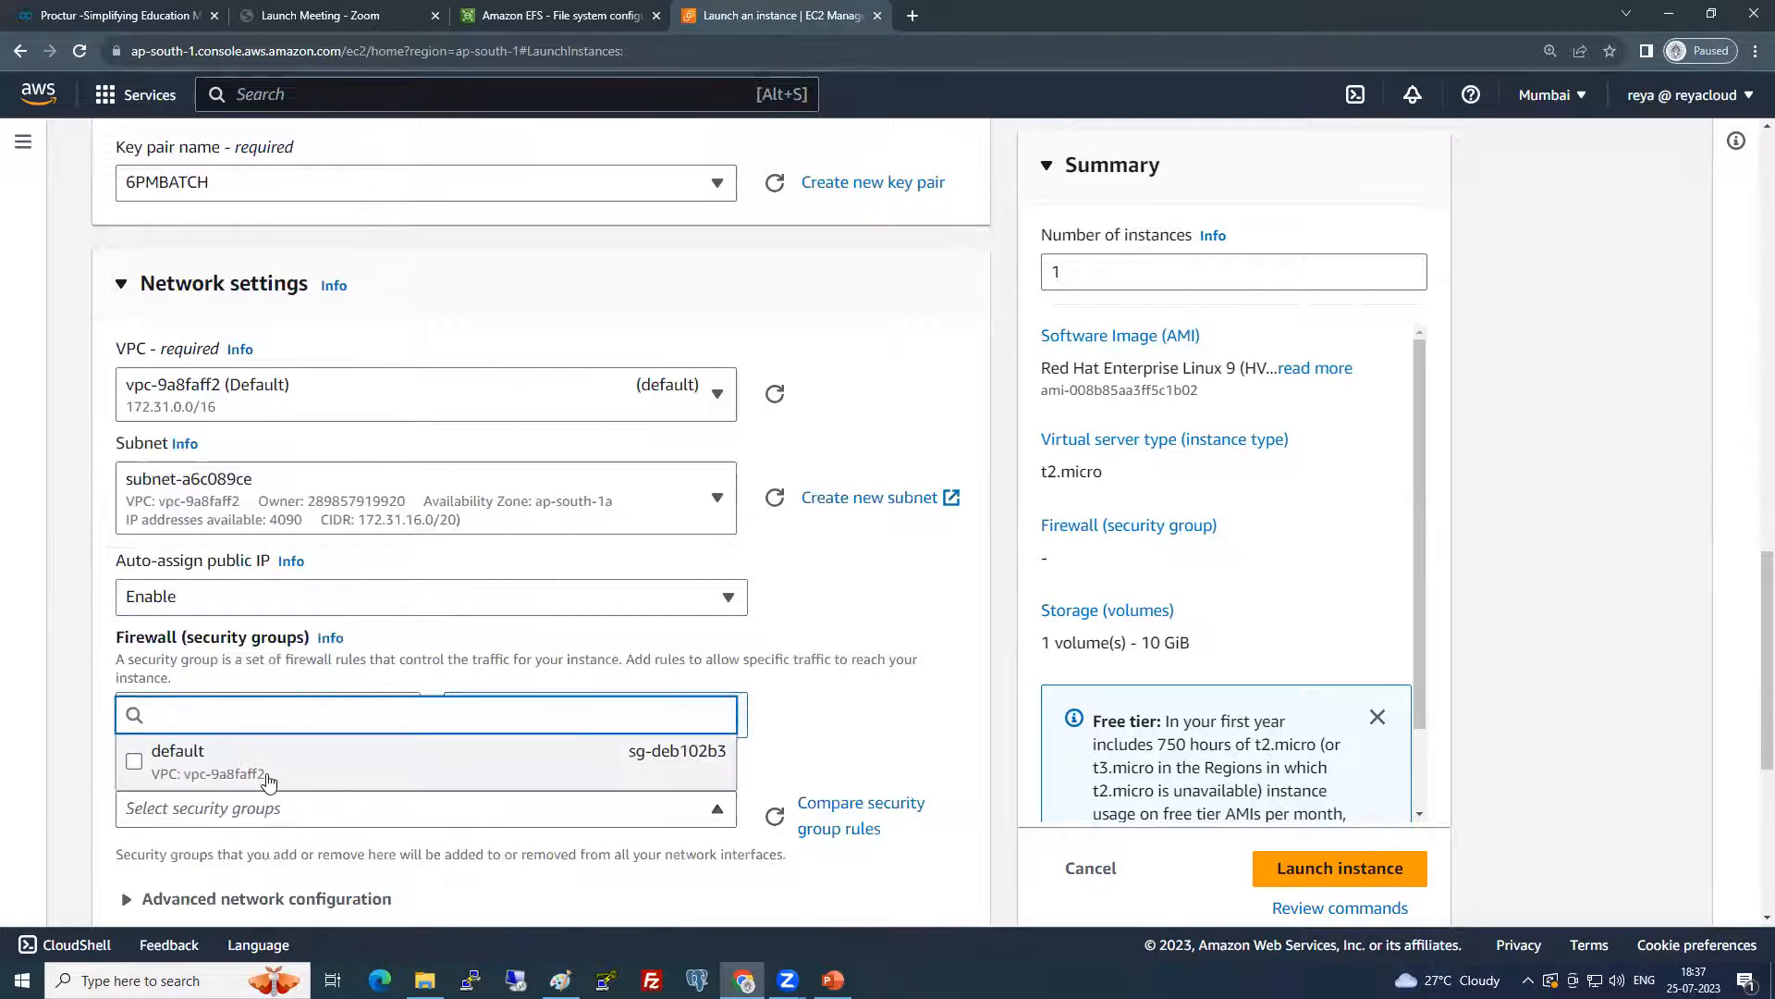
left_click(347, 775)
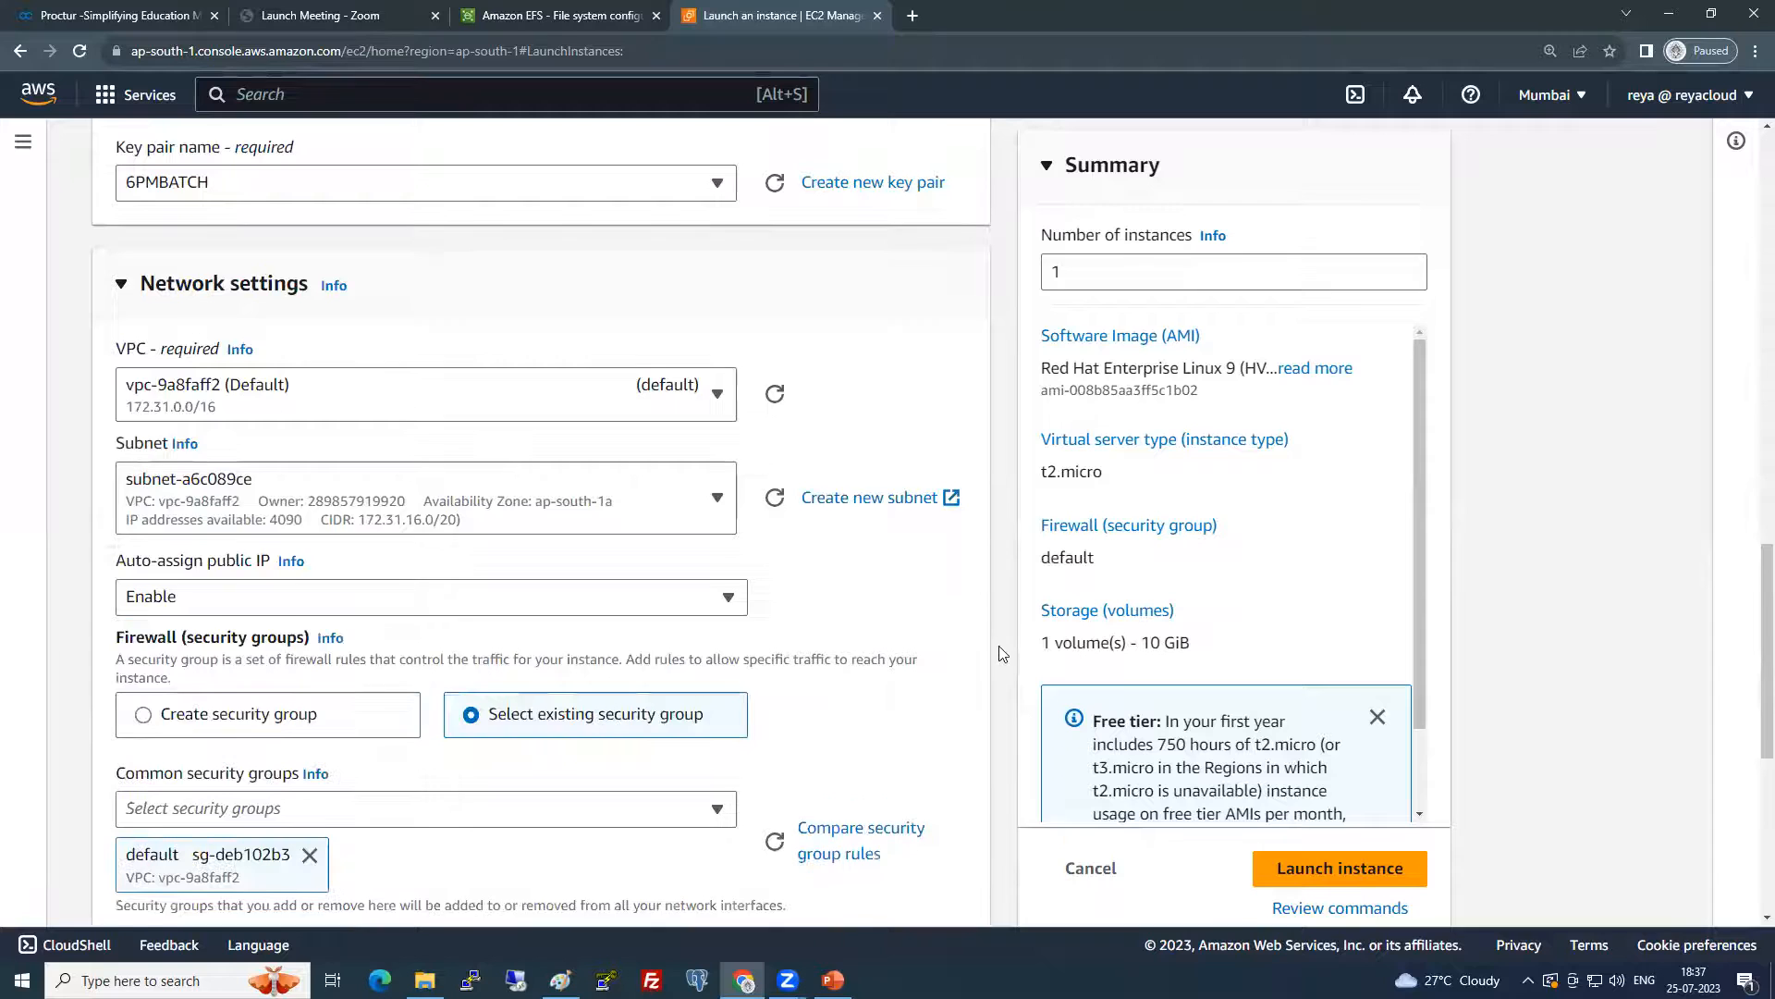
scroll(1001, 647, "down", 4)
scroll(888, 652, "down", 2)
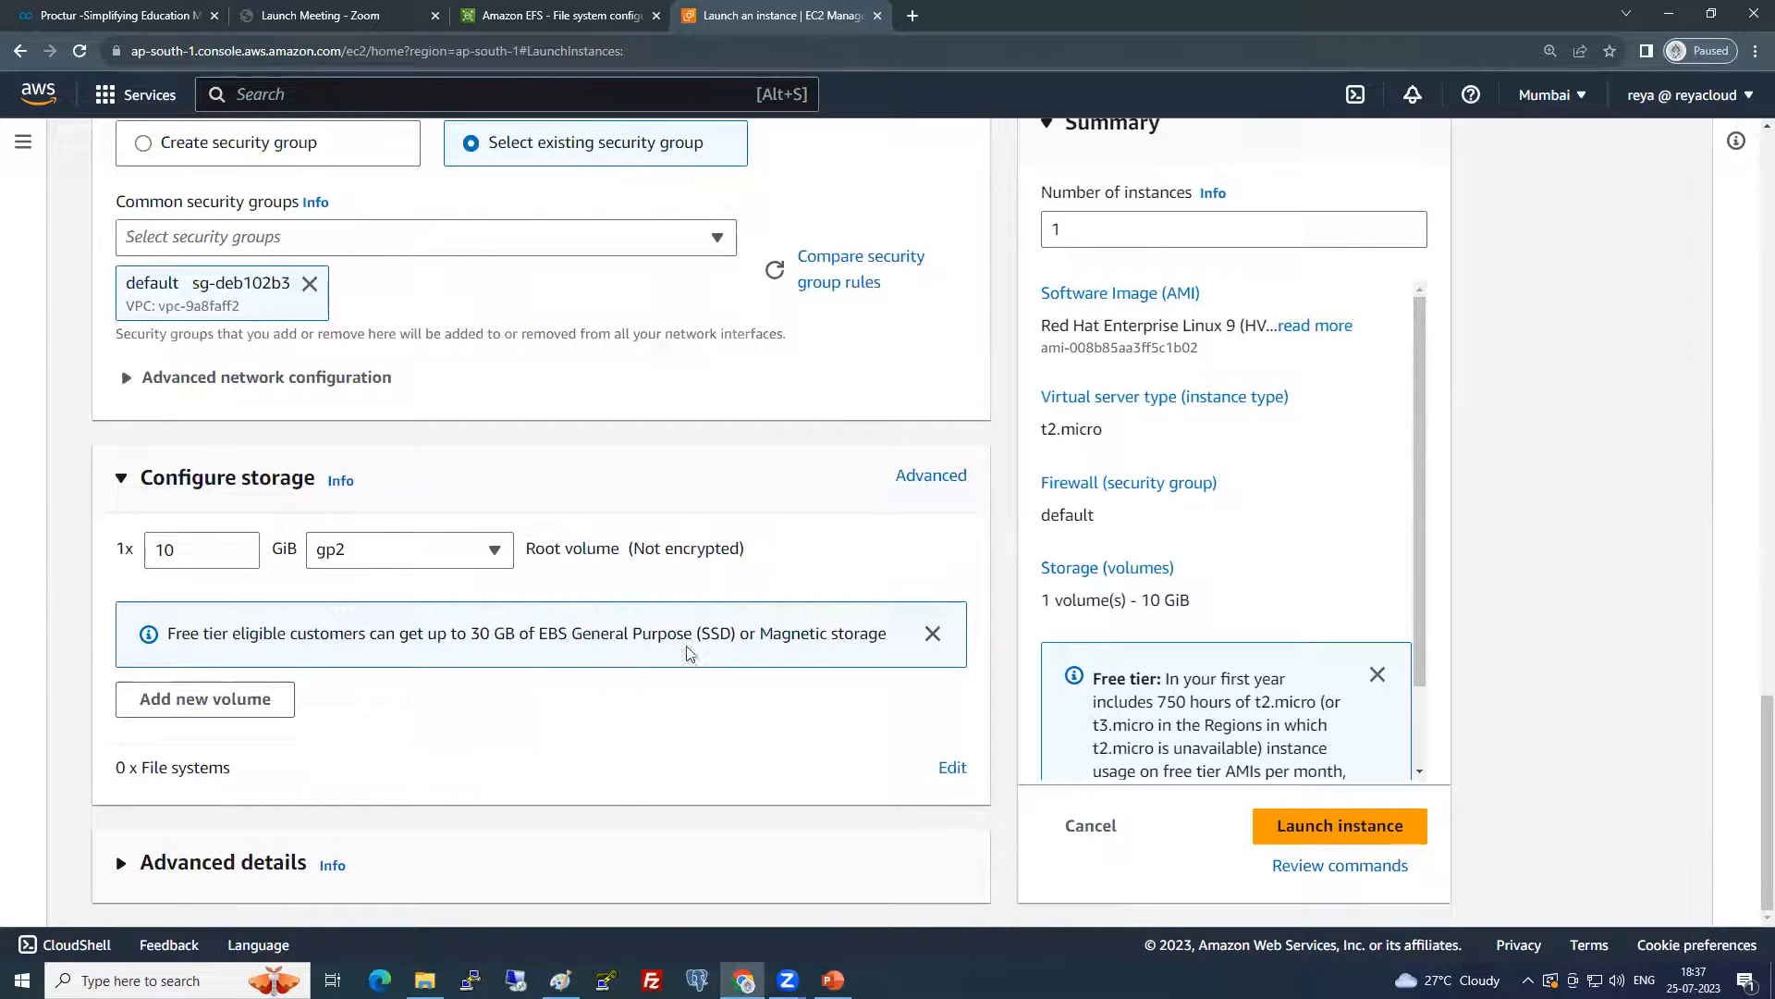
Review the file system attachment options (0 file systems), then launch the Red Hat t2.micro instance
left_click_drag(109, 782, 233, 782)
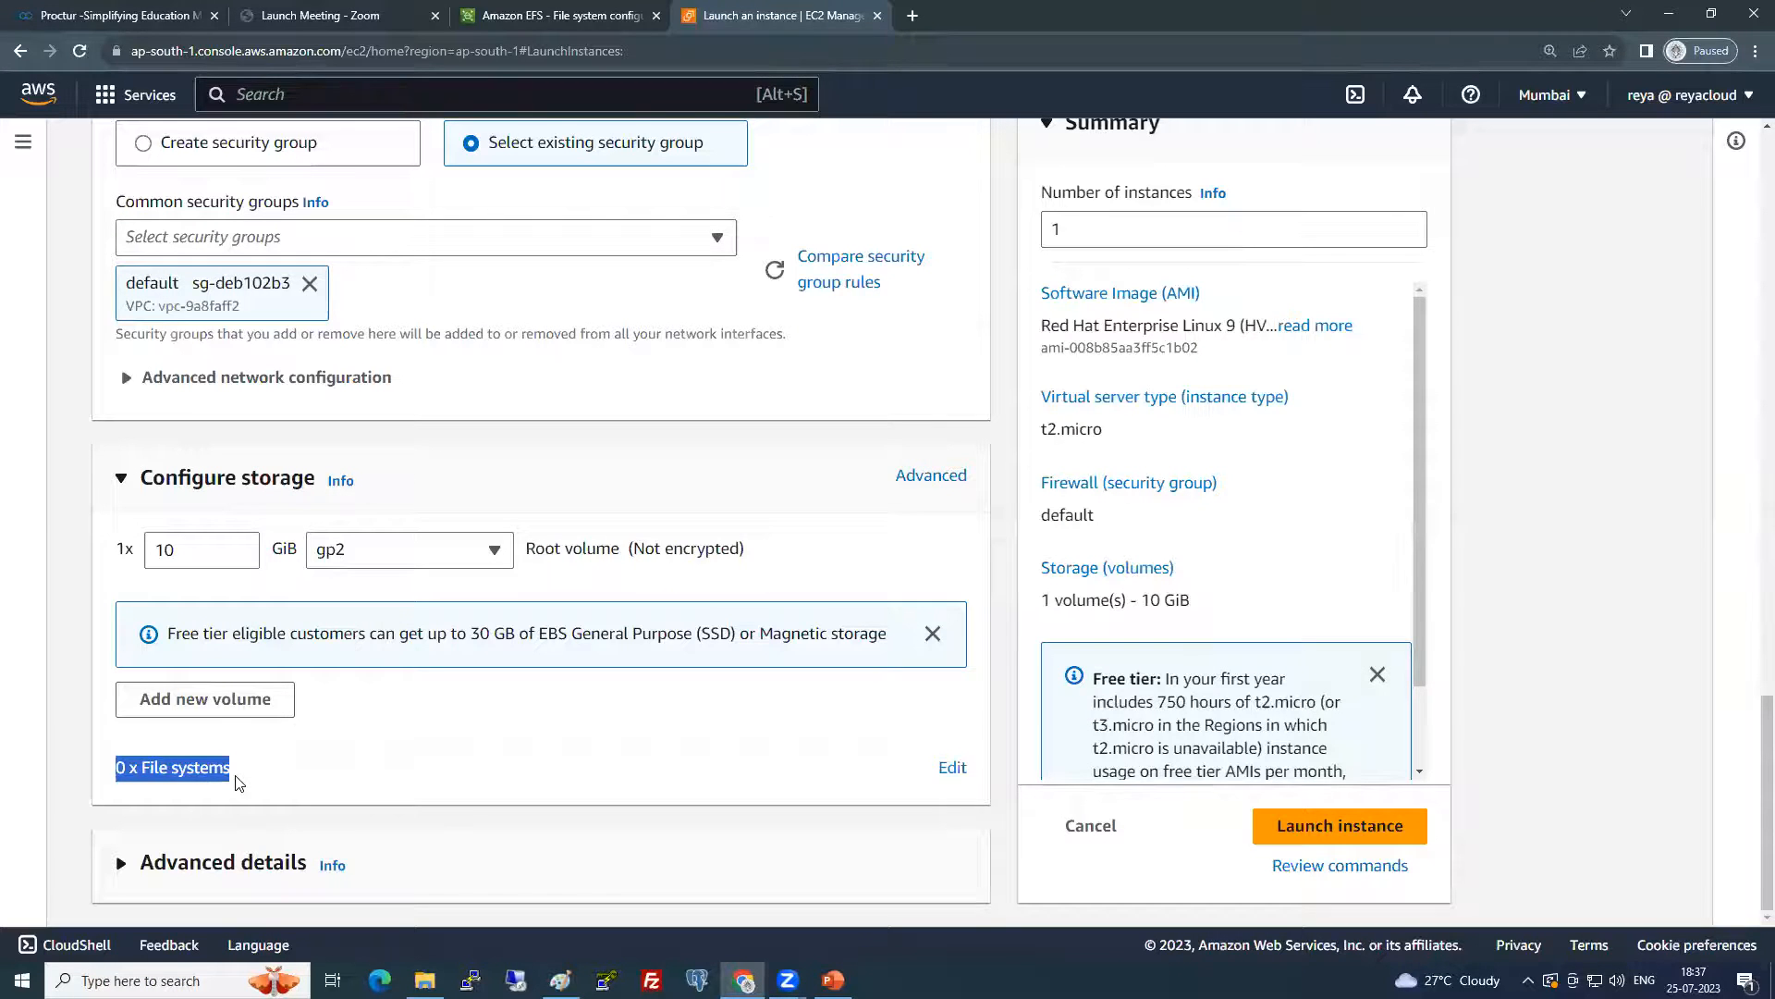
left_click(418, 804)
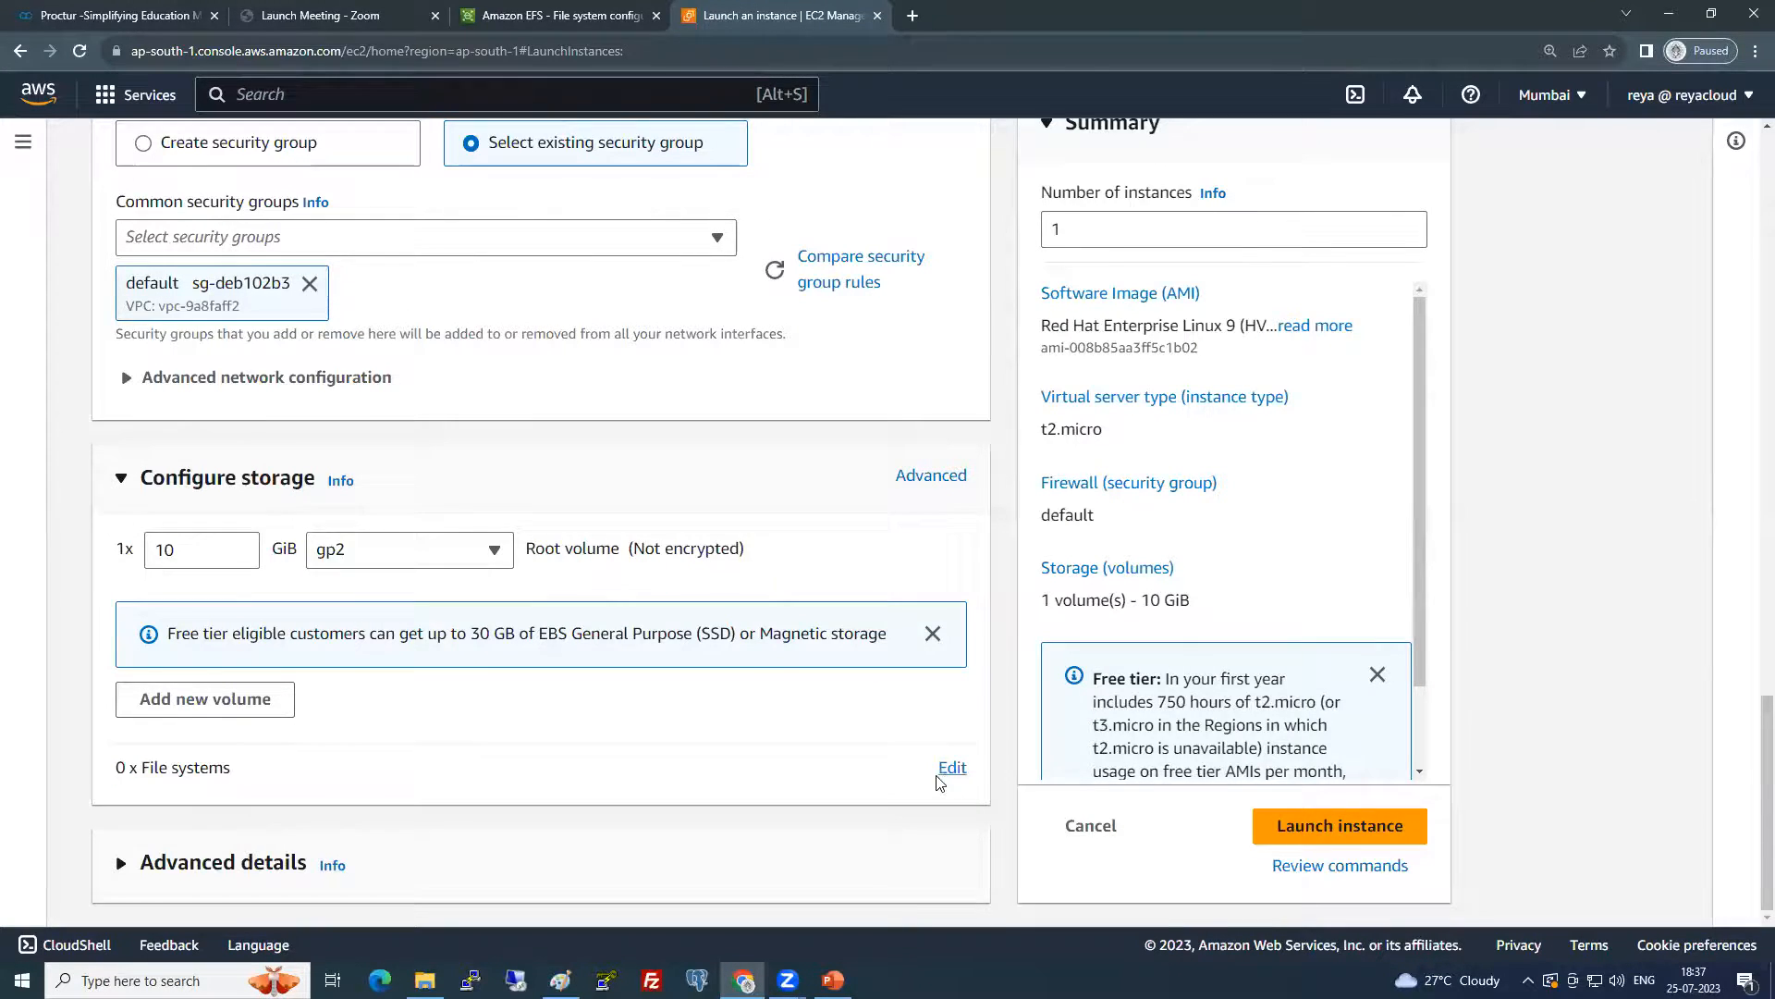
left_click(949, 769)
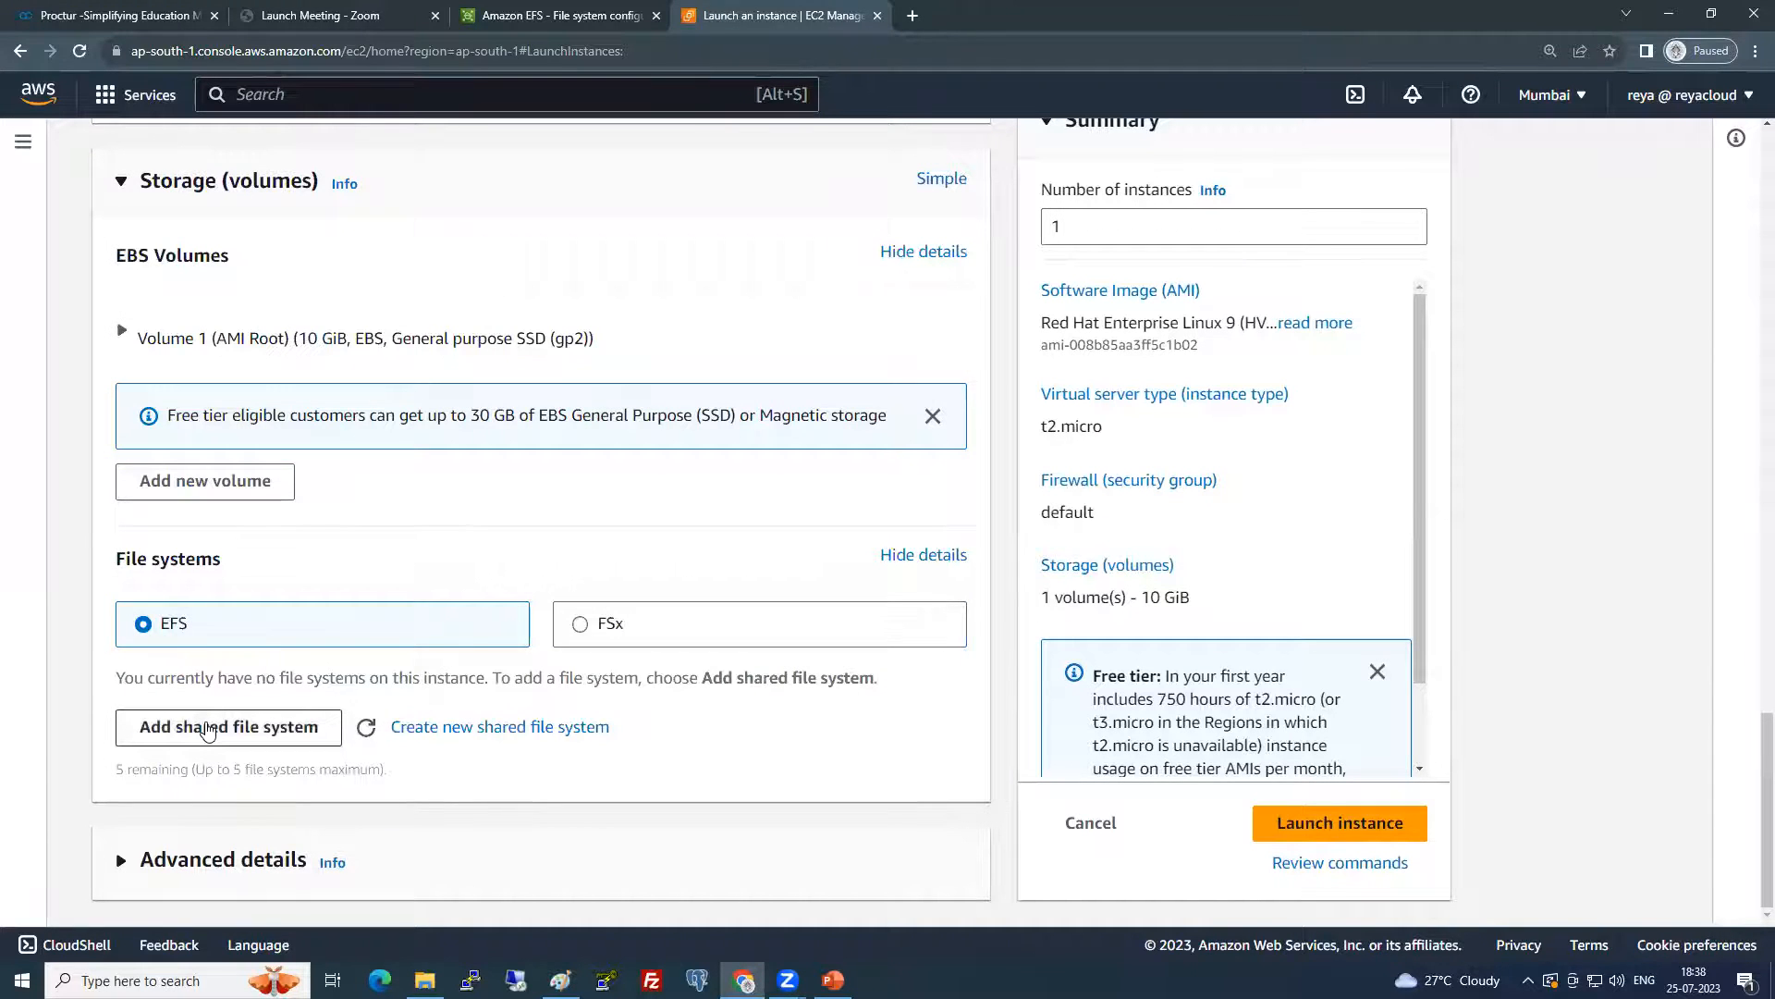
left_click(905, 558)
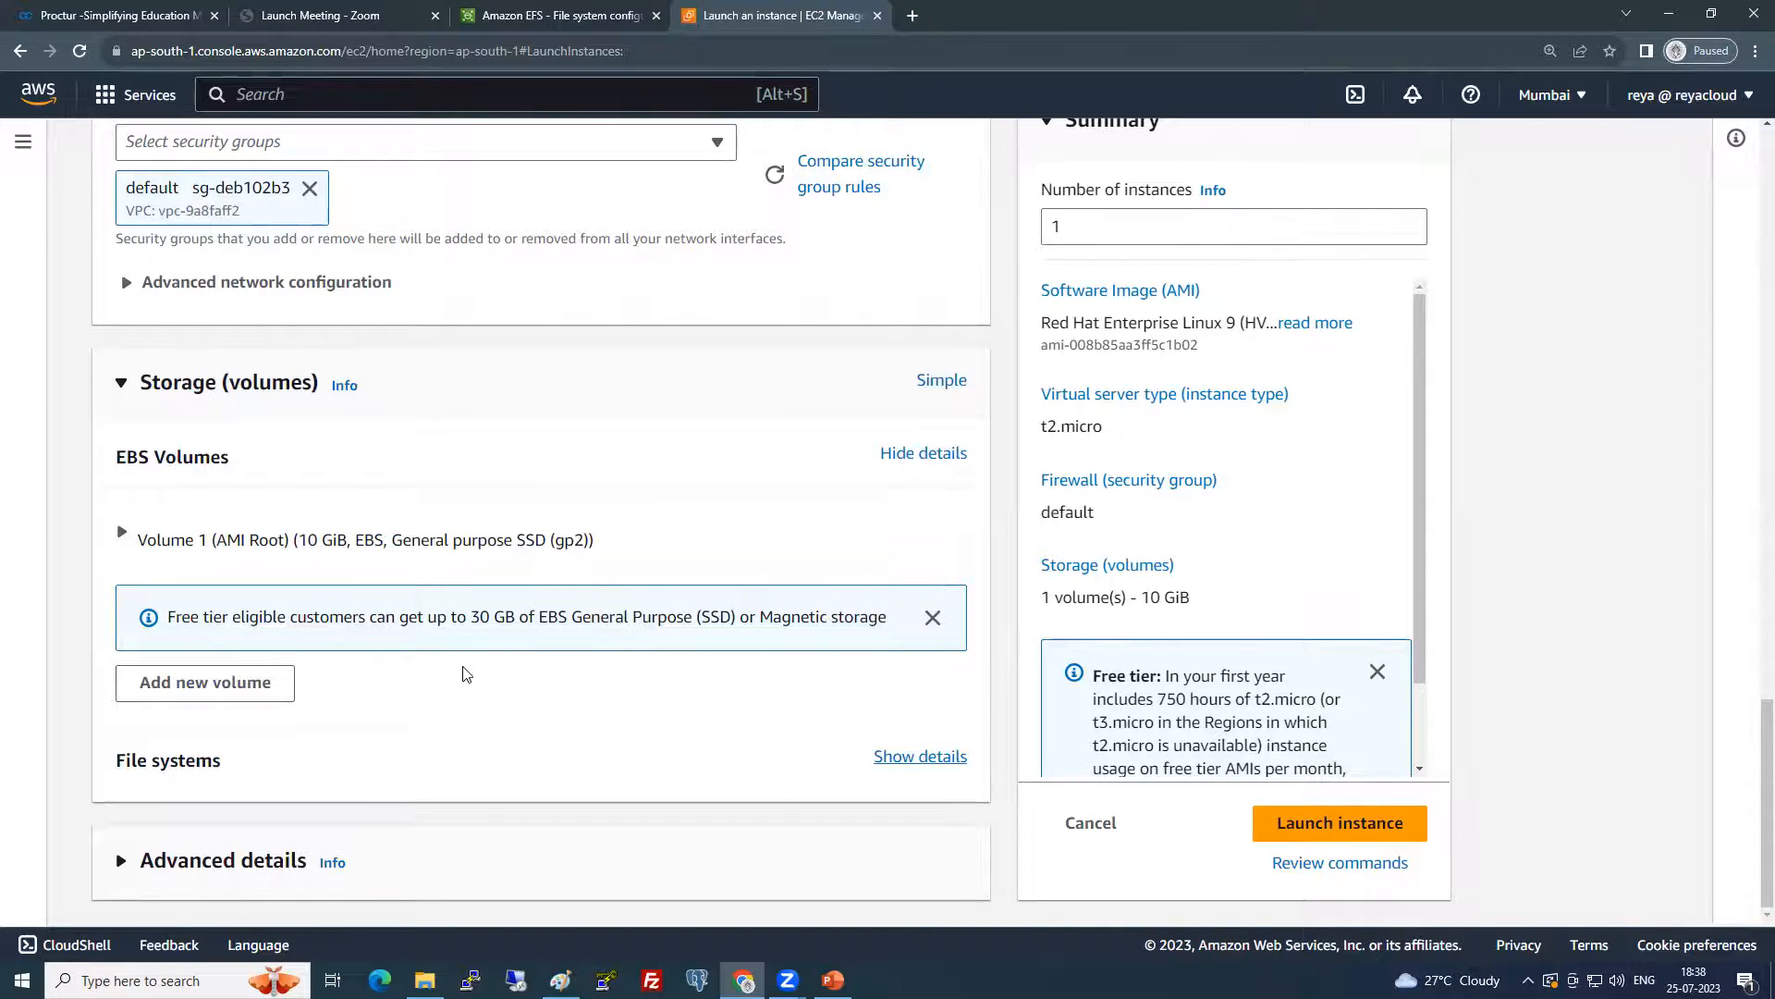
left_click(1261, 825)
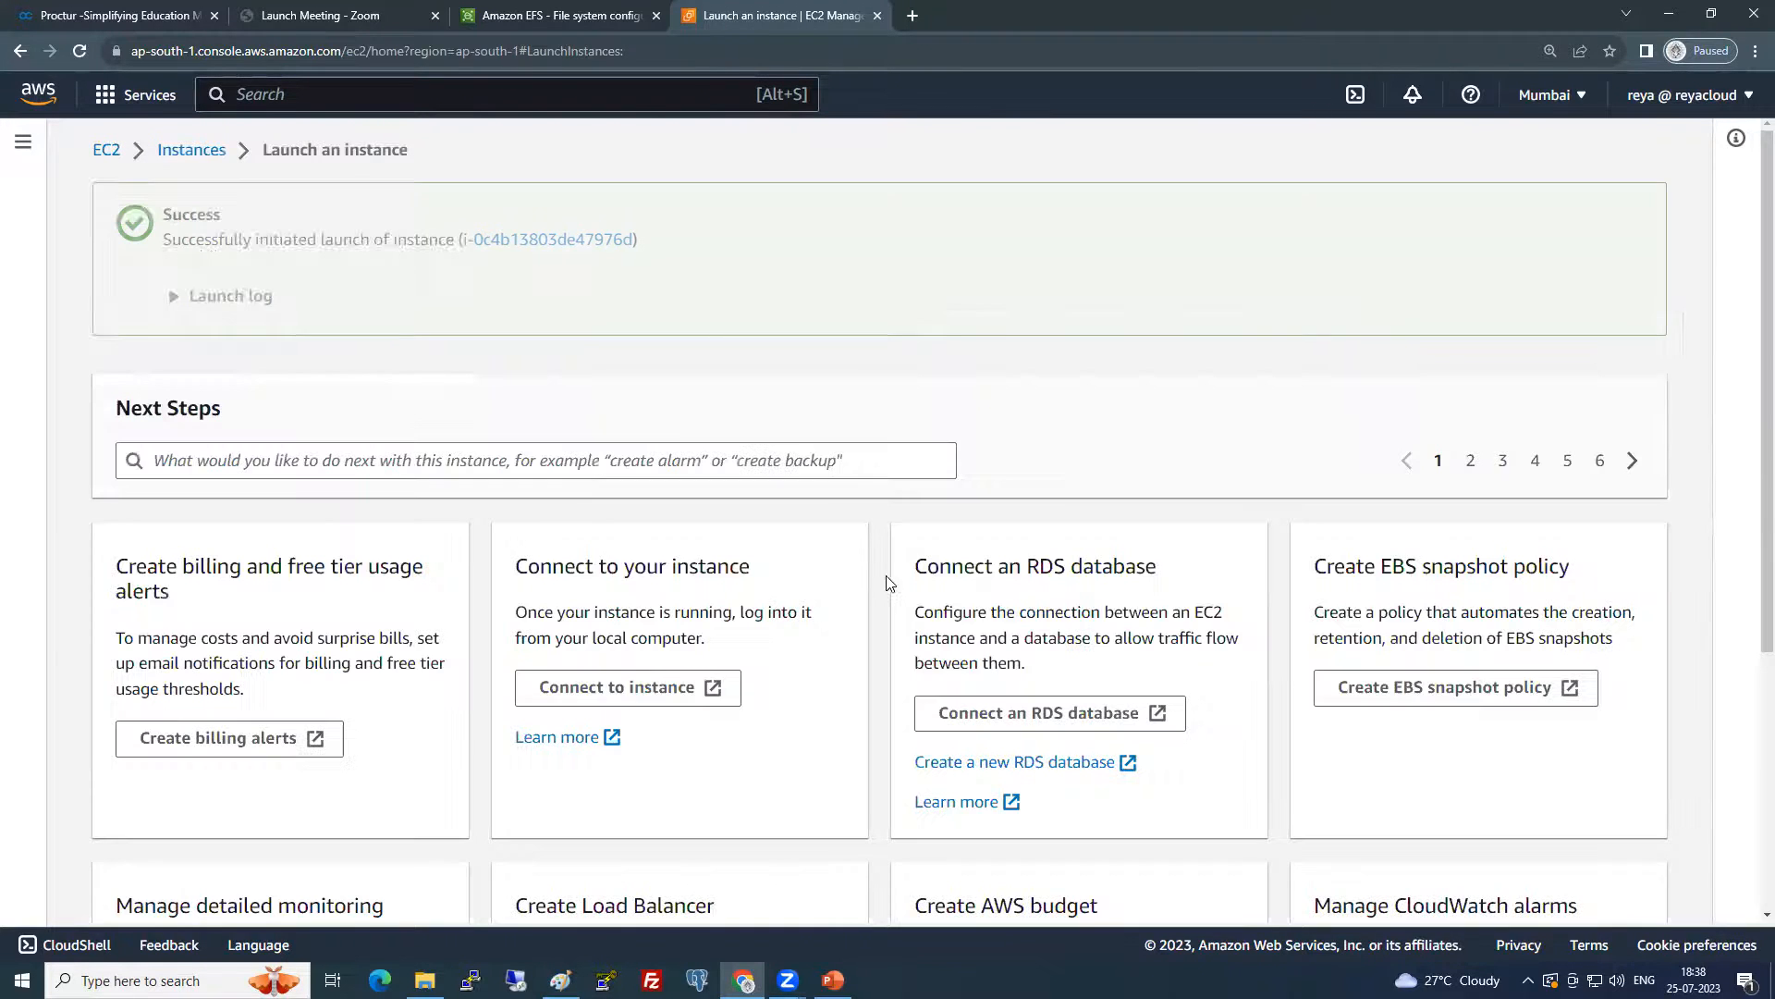
From the Instances list showing EFSServer1 Pending, start launching another instance
left_click(192, 150)
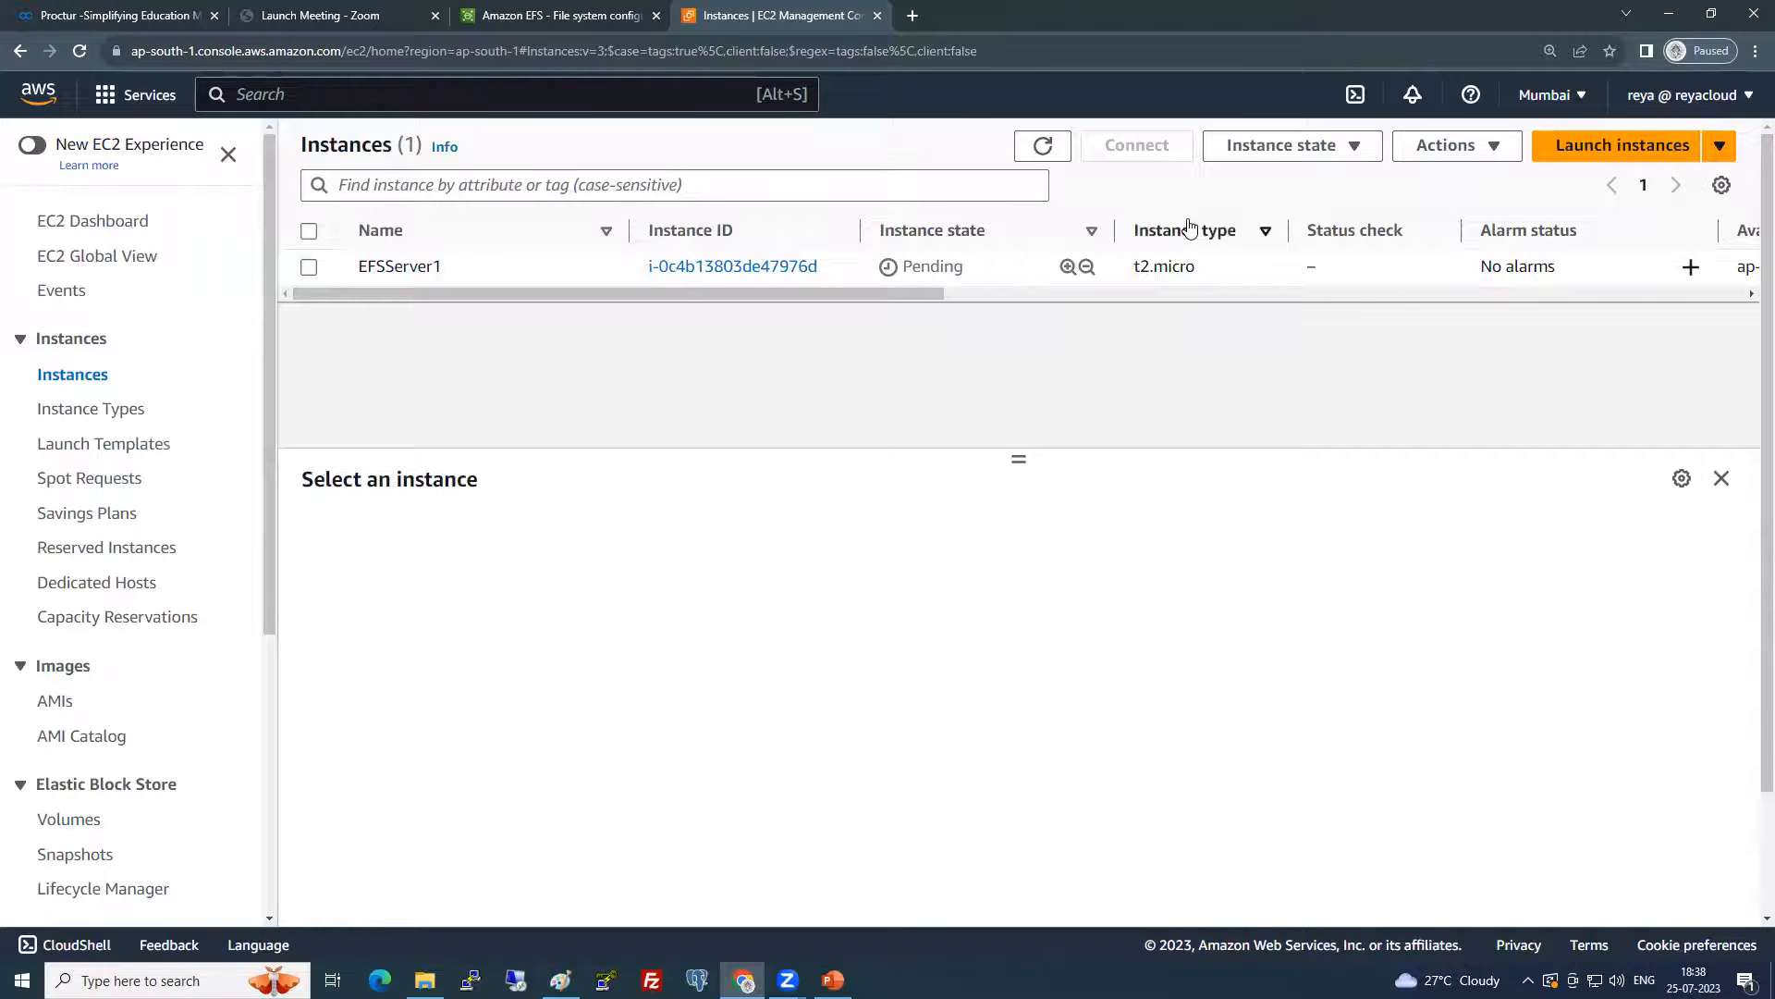
left_click(1589, 153)
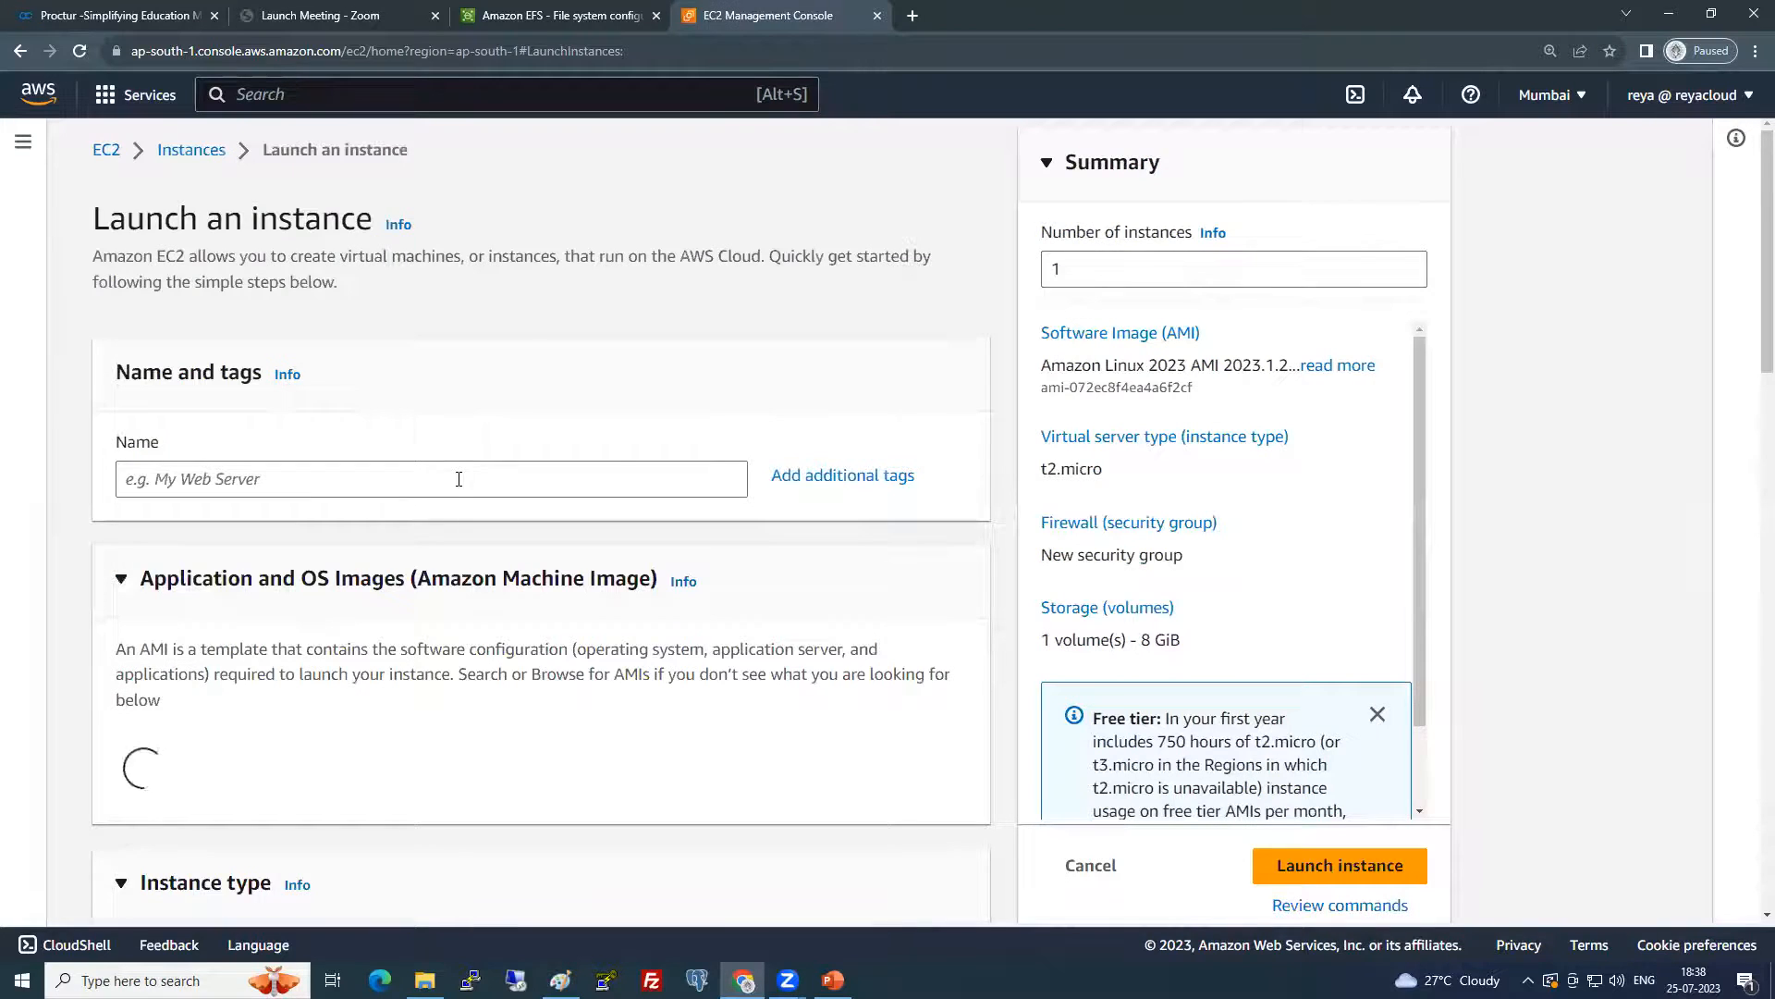
Name the instance EFSServer2 and choose the free-tier Red Hat Enterprise Linux 9 image
left_click(459, 479)
type("EFSServer2")
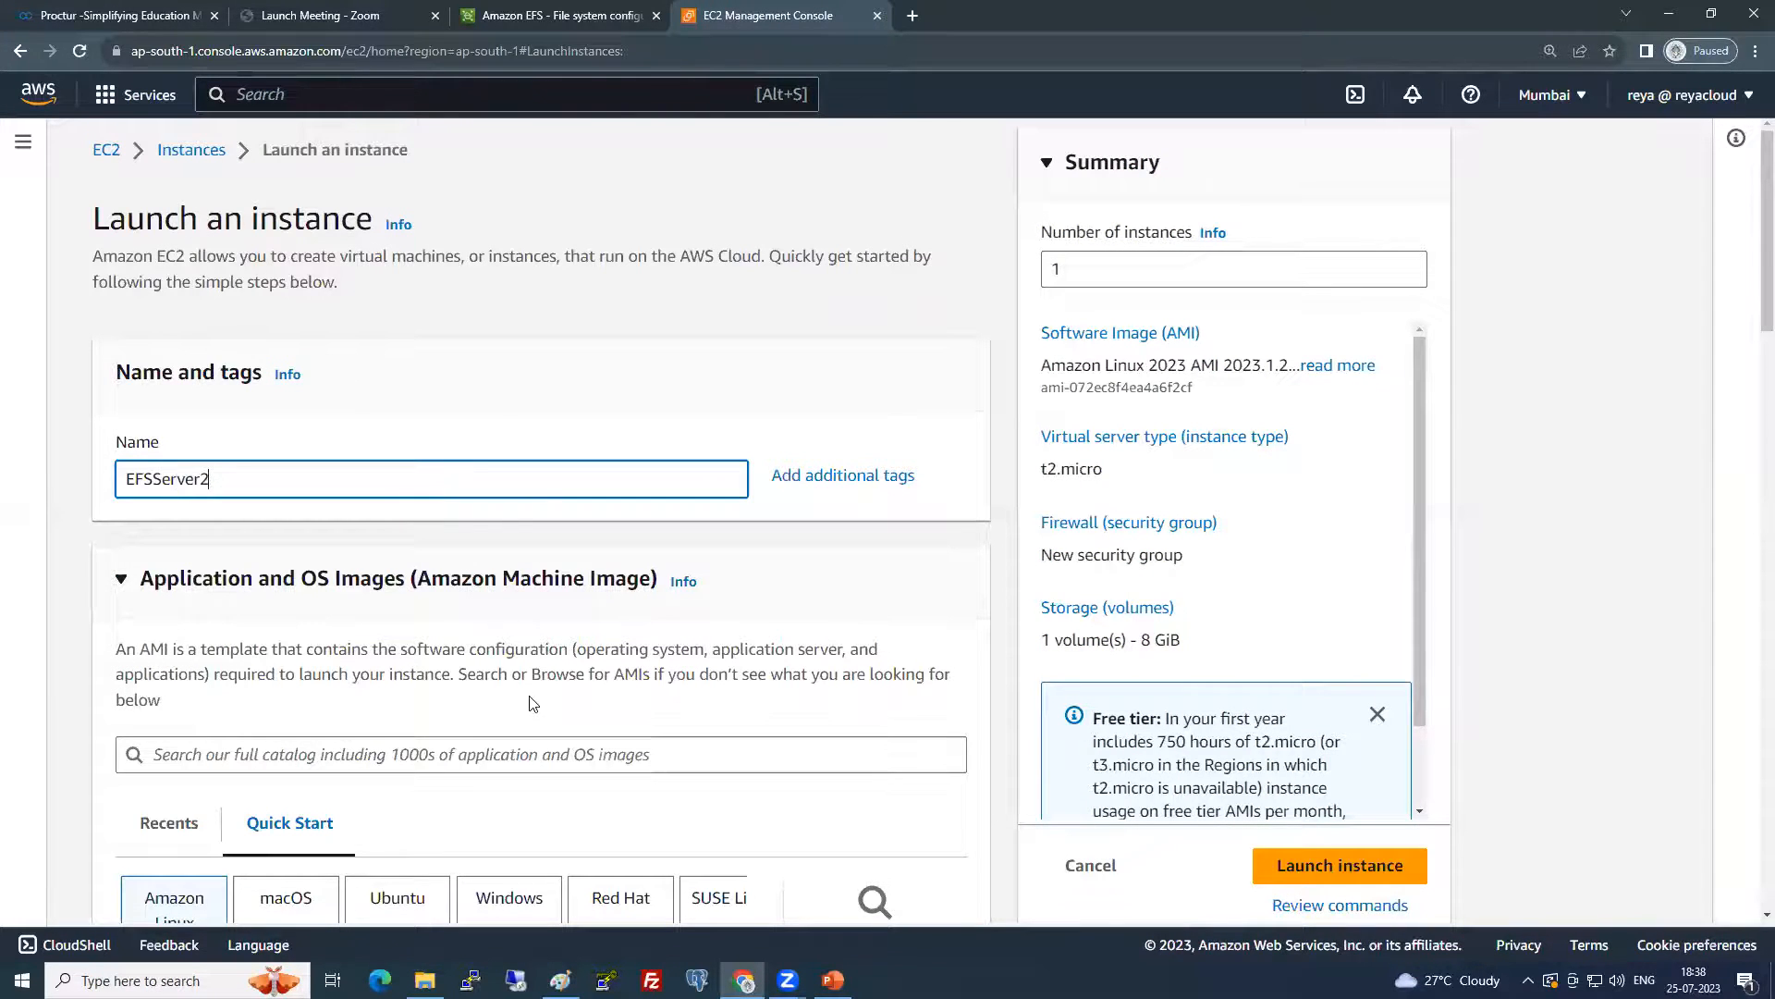
scroll(533, 705, "down", 4)
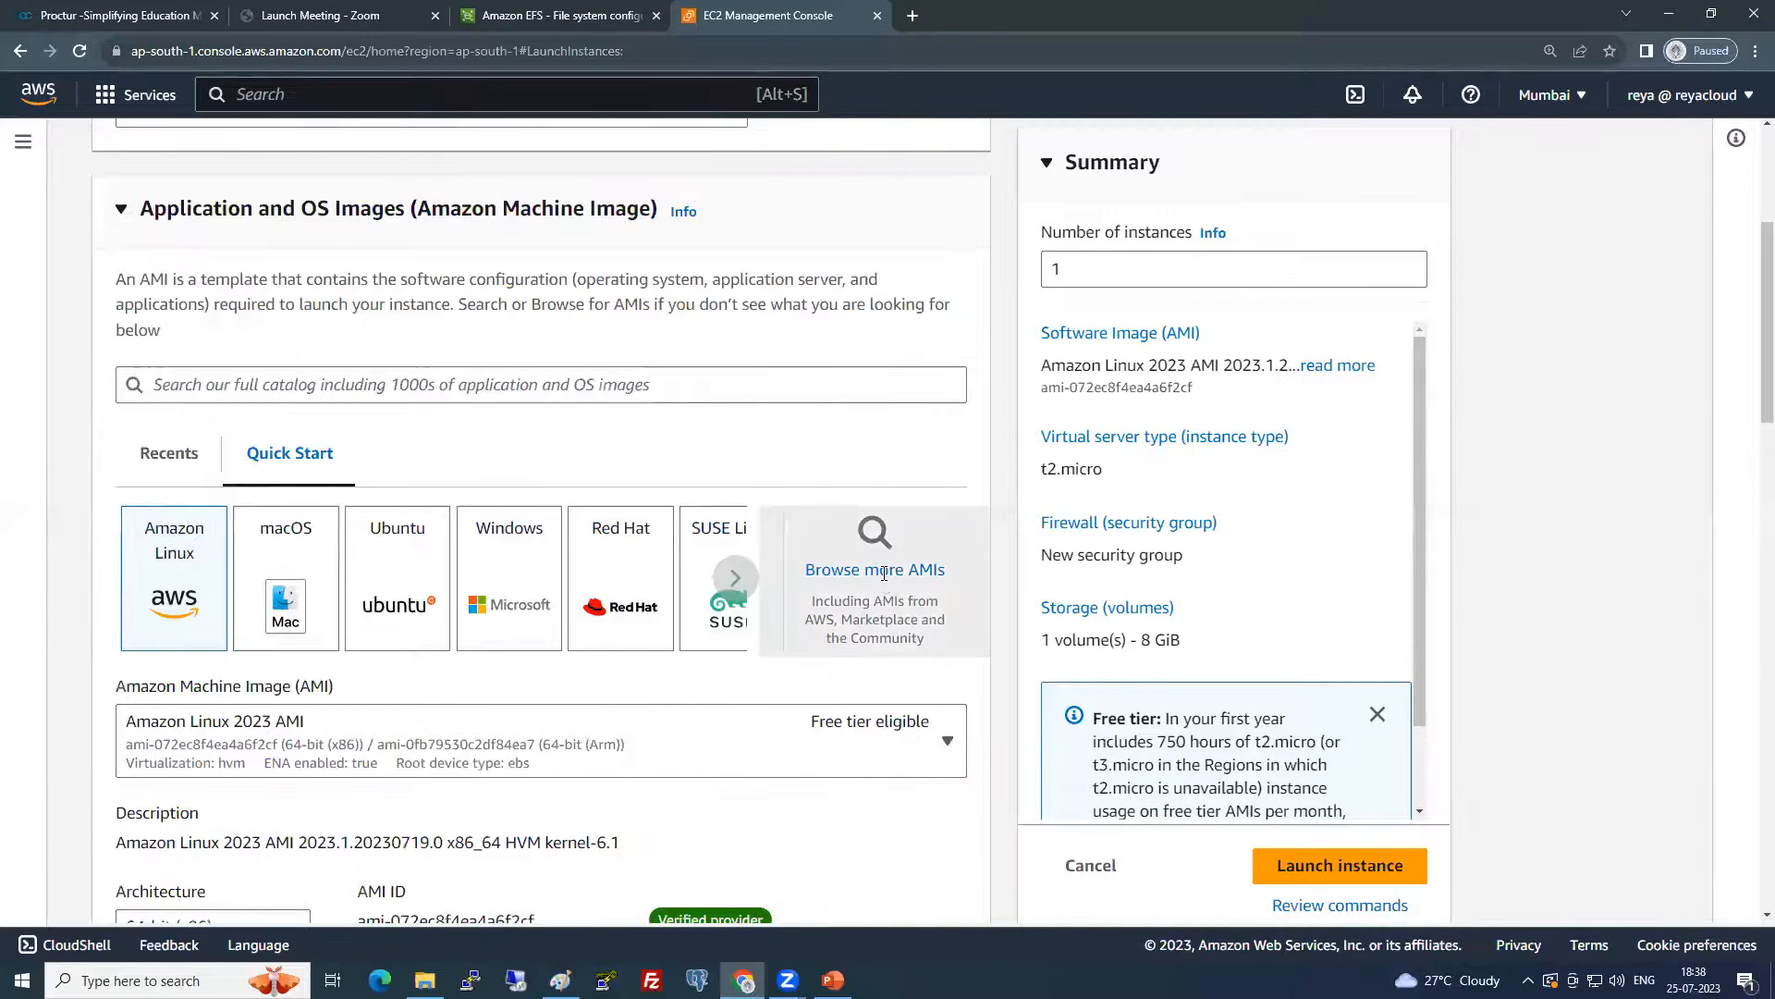
left_click(884, 570)
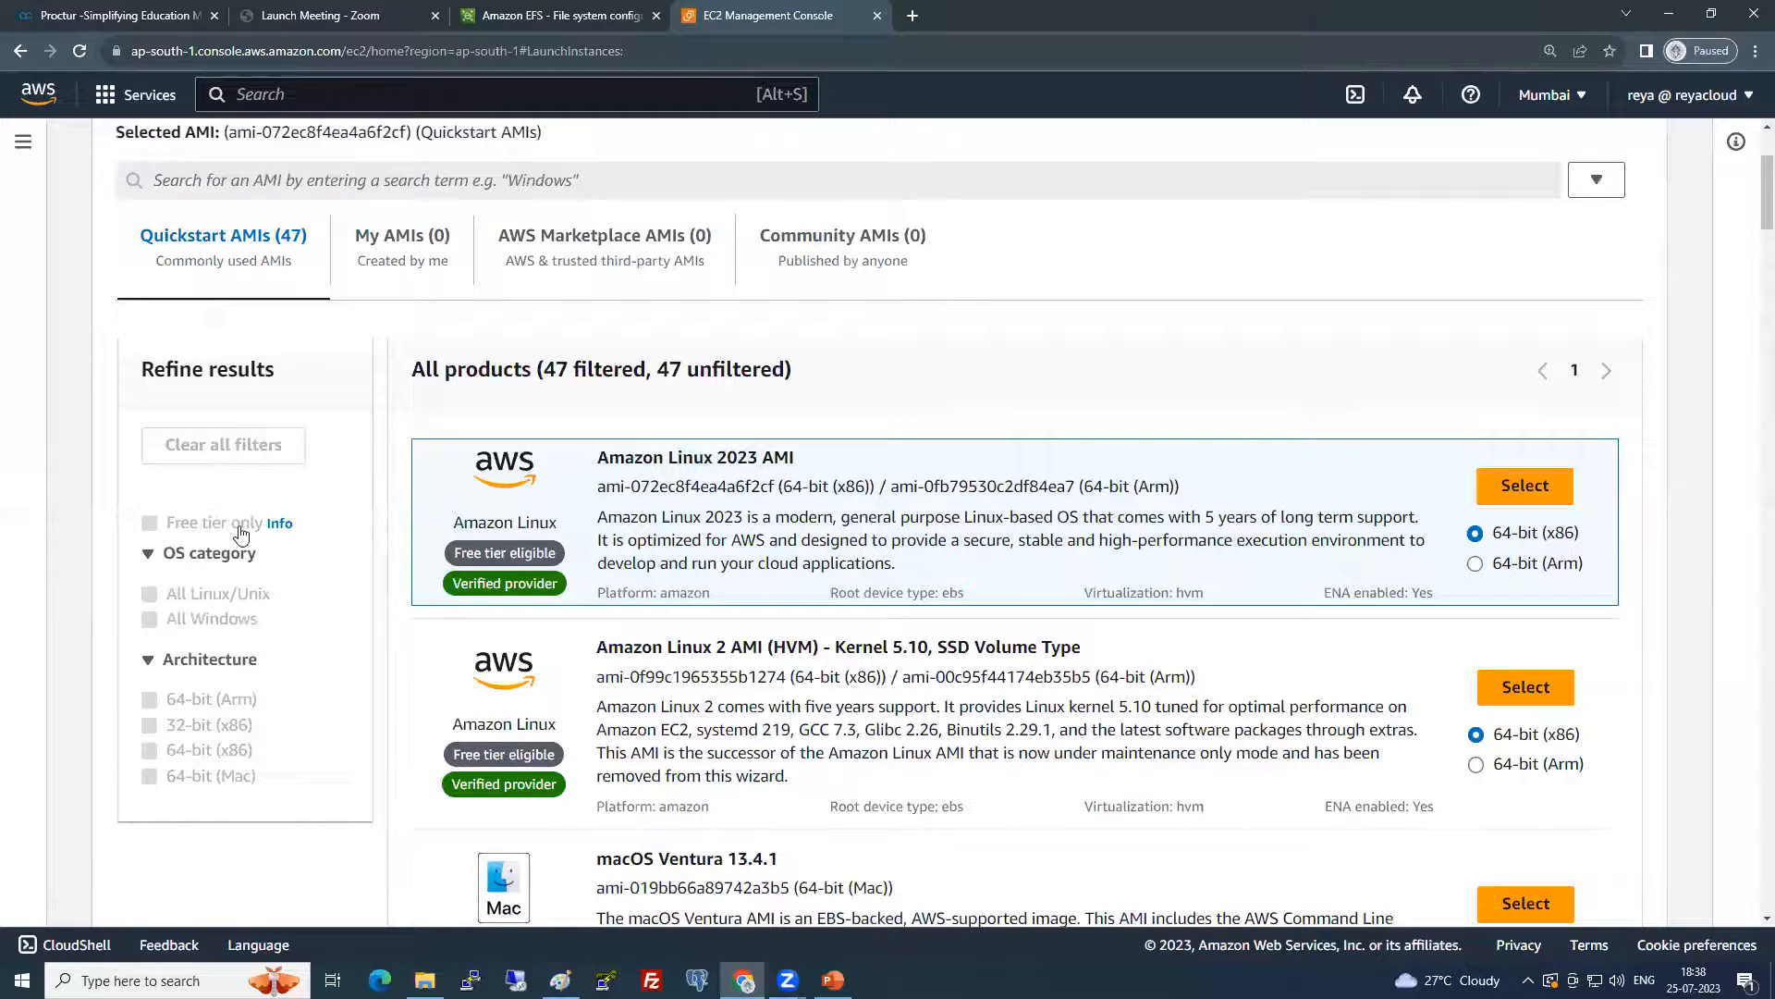
left_click(150, 524)
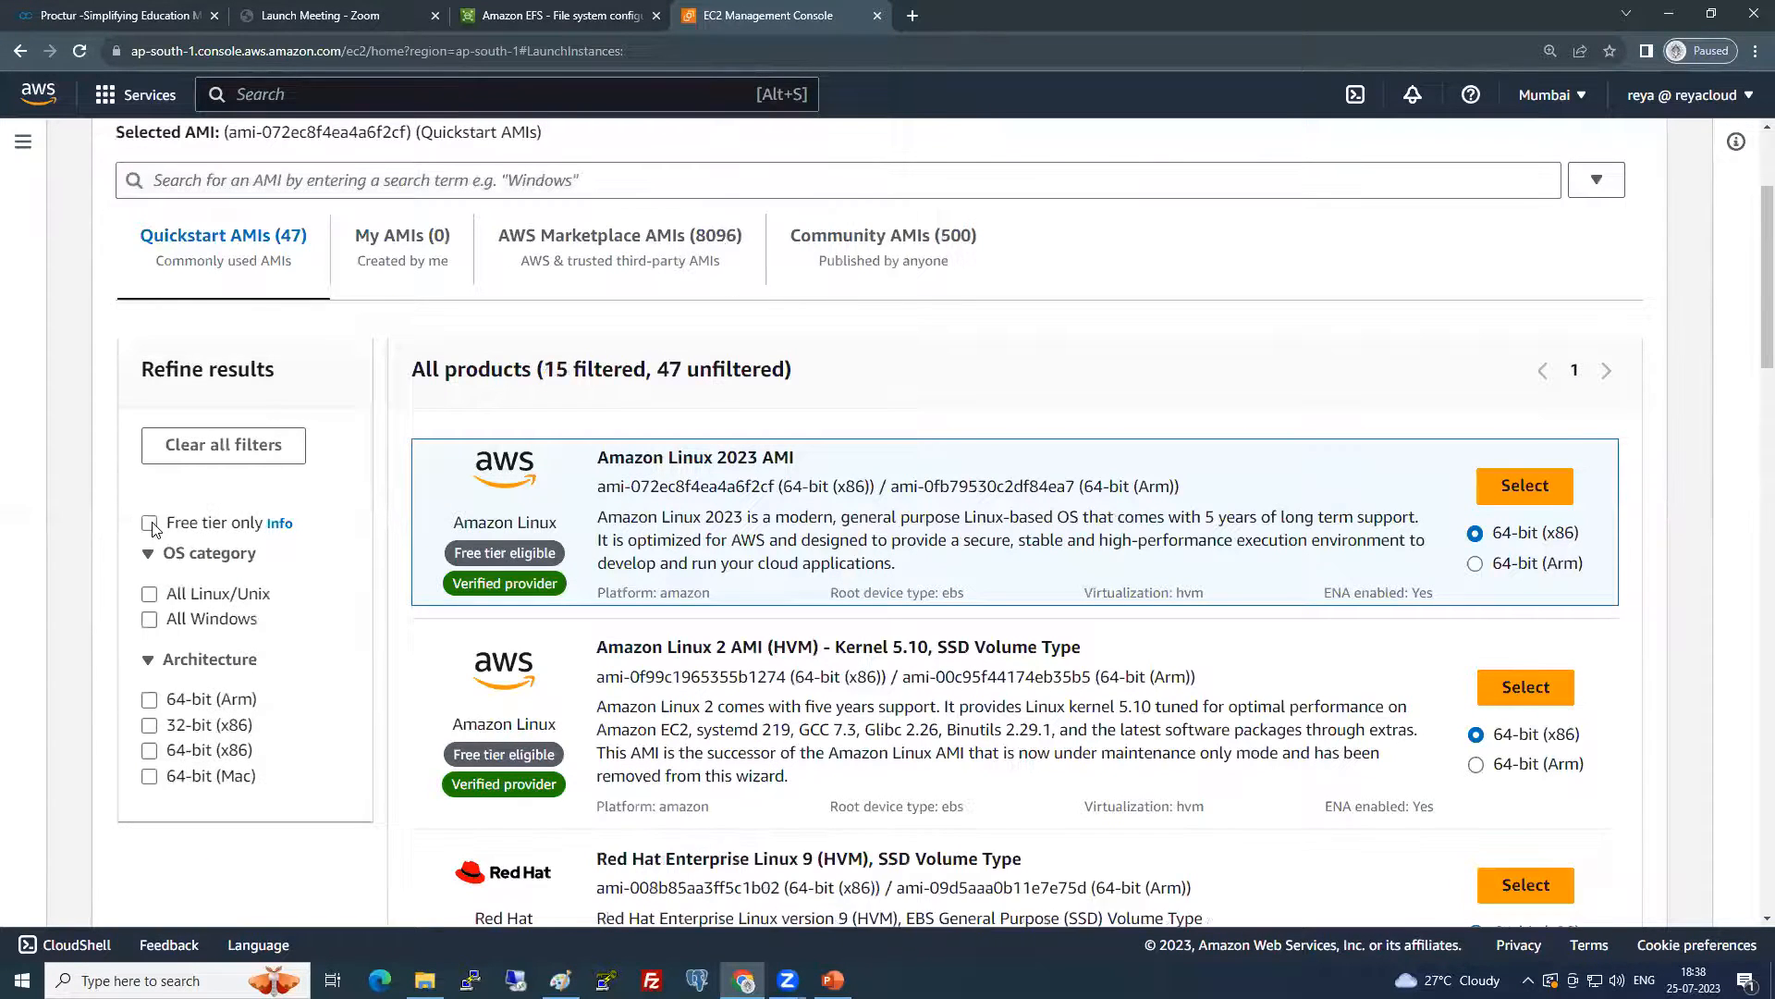
left_click(1543, 888)
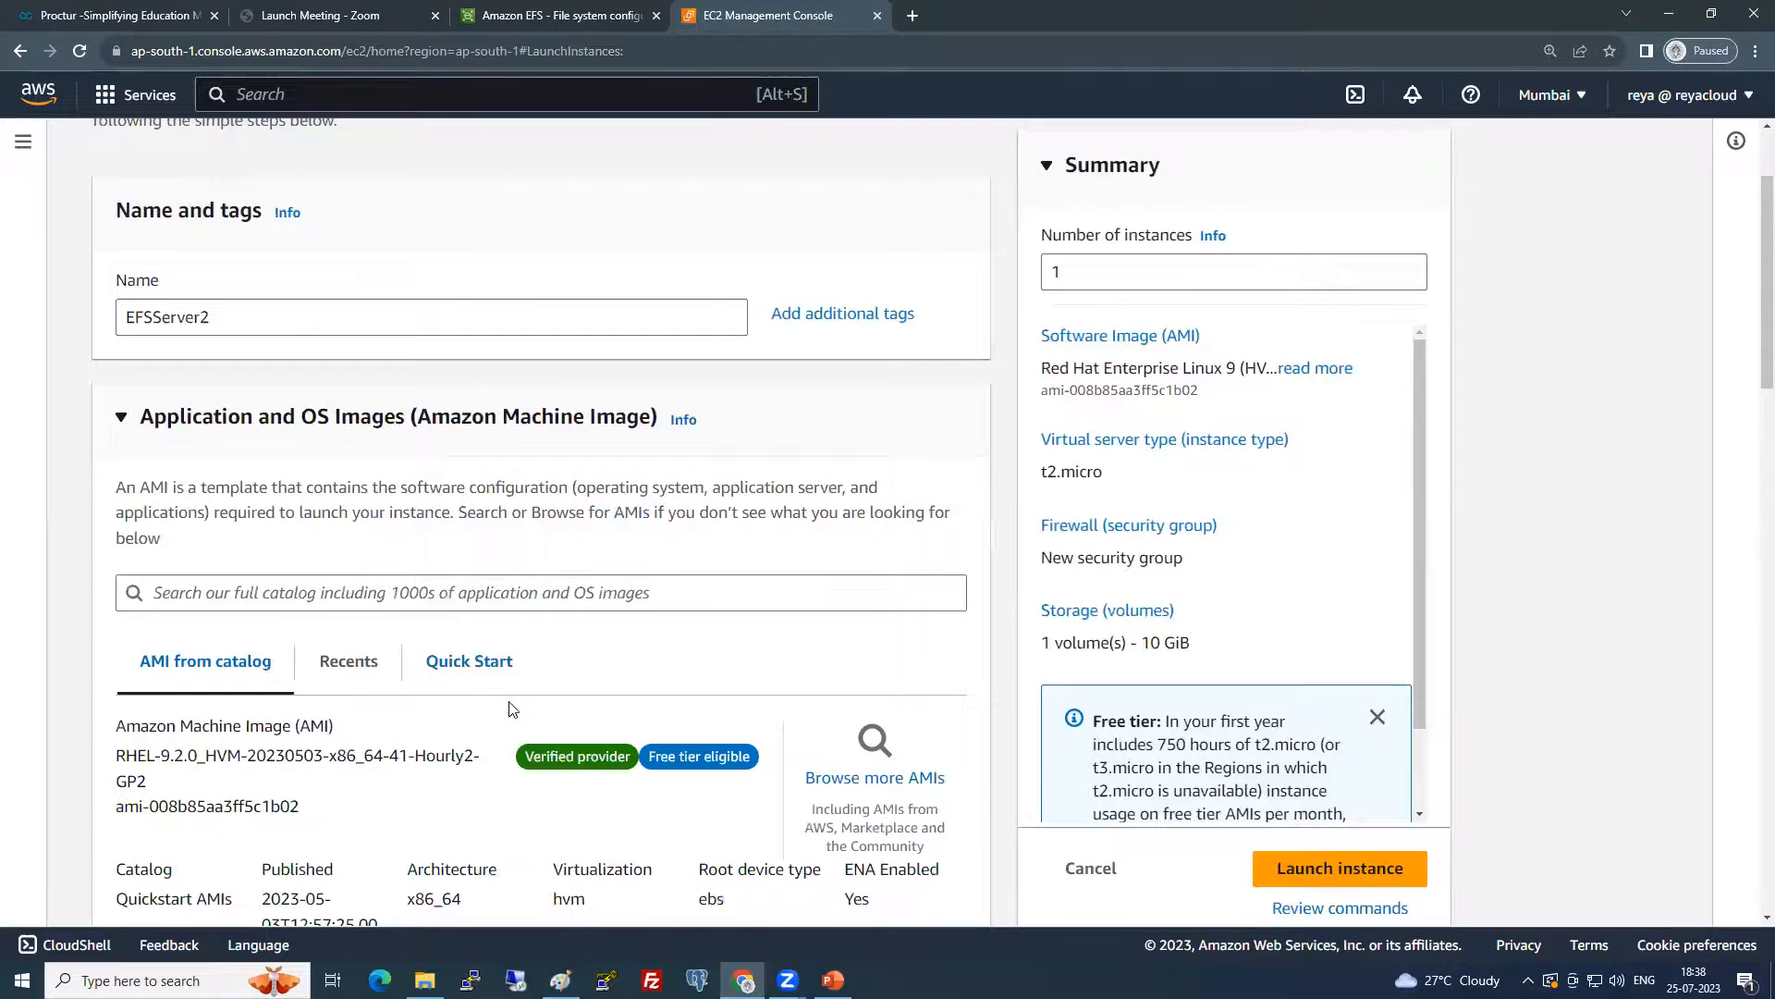
Select the 6PMBATCH key pair for the second instance
scroll(509, 709, "down", 8)
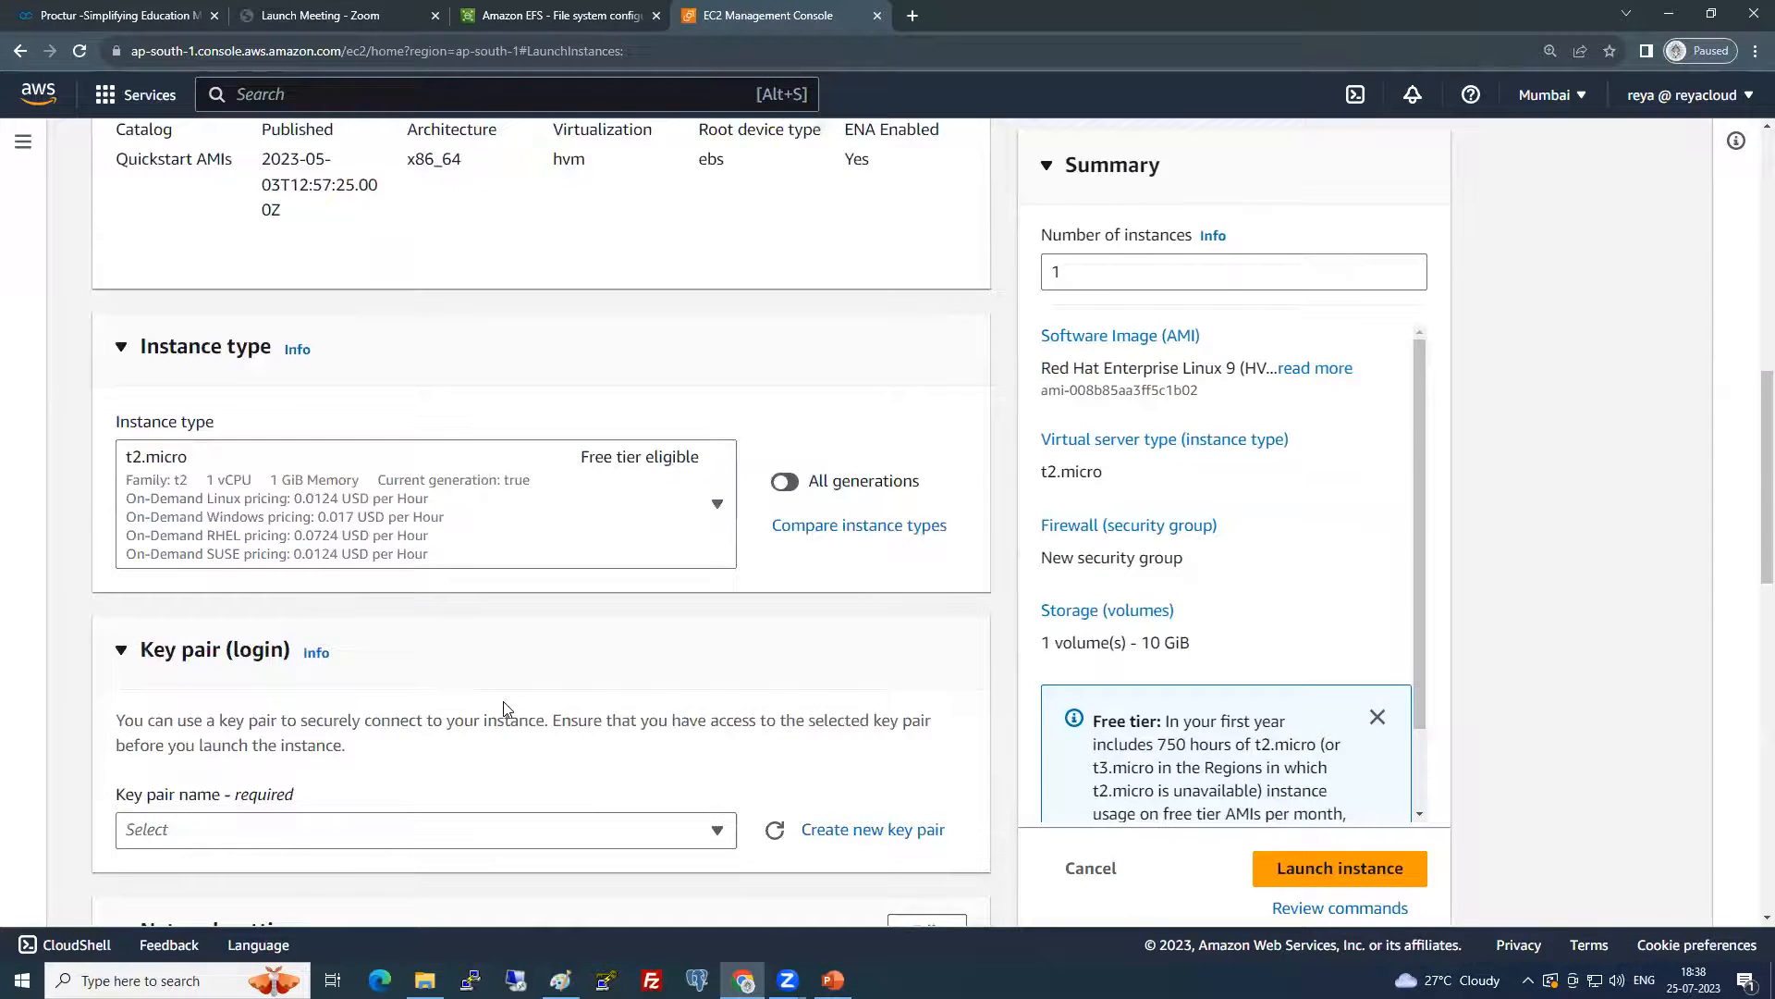
scroll(504, 708, "down", 3)
left_click(406, 552)
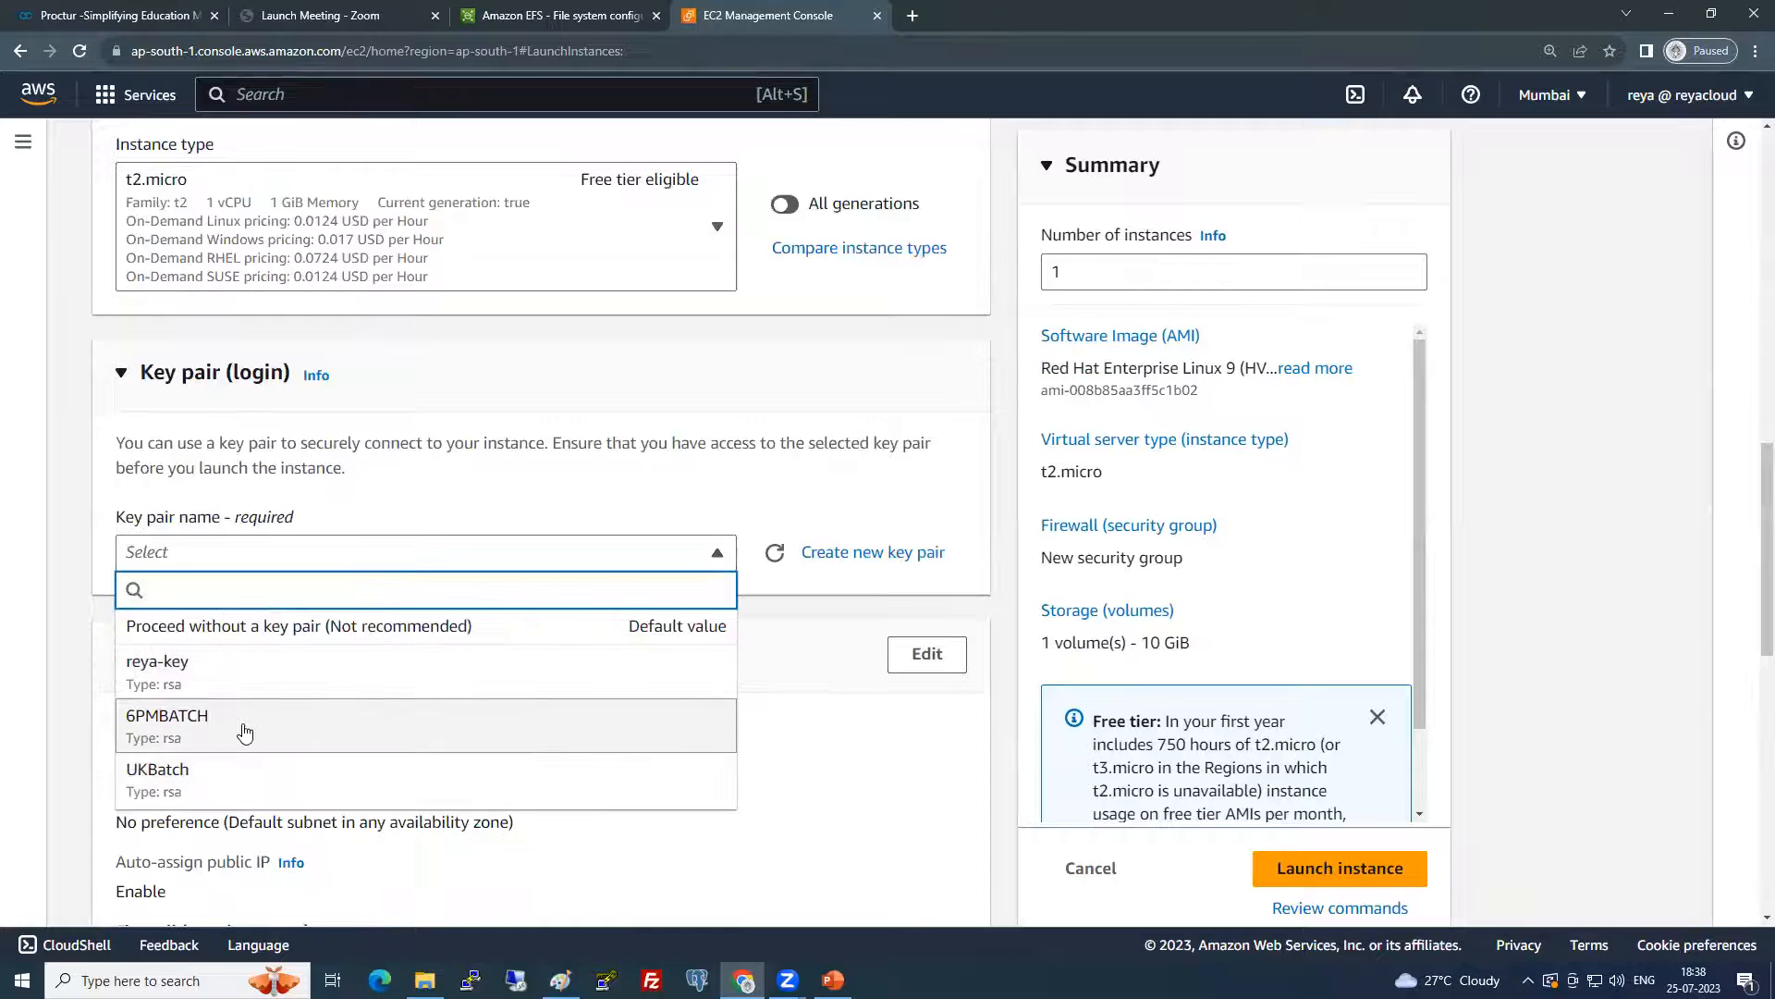
left_click(245, 730)
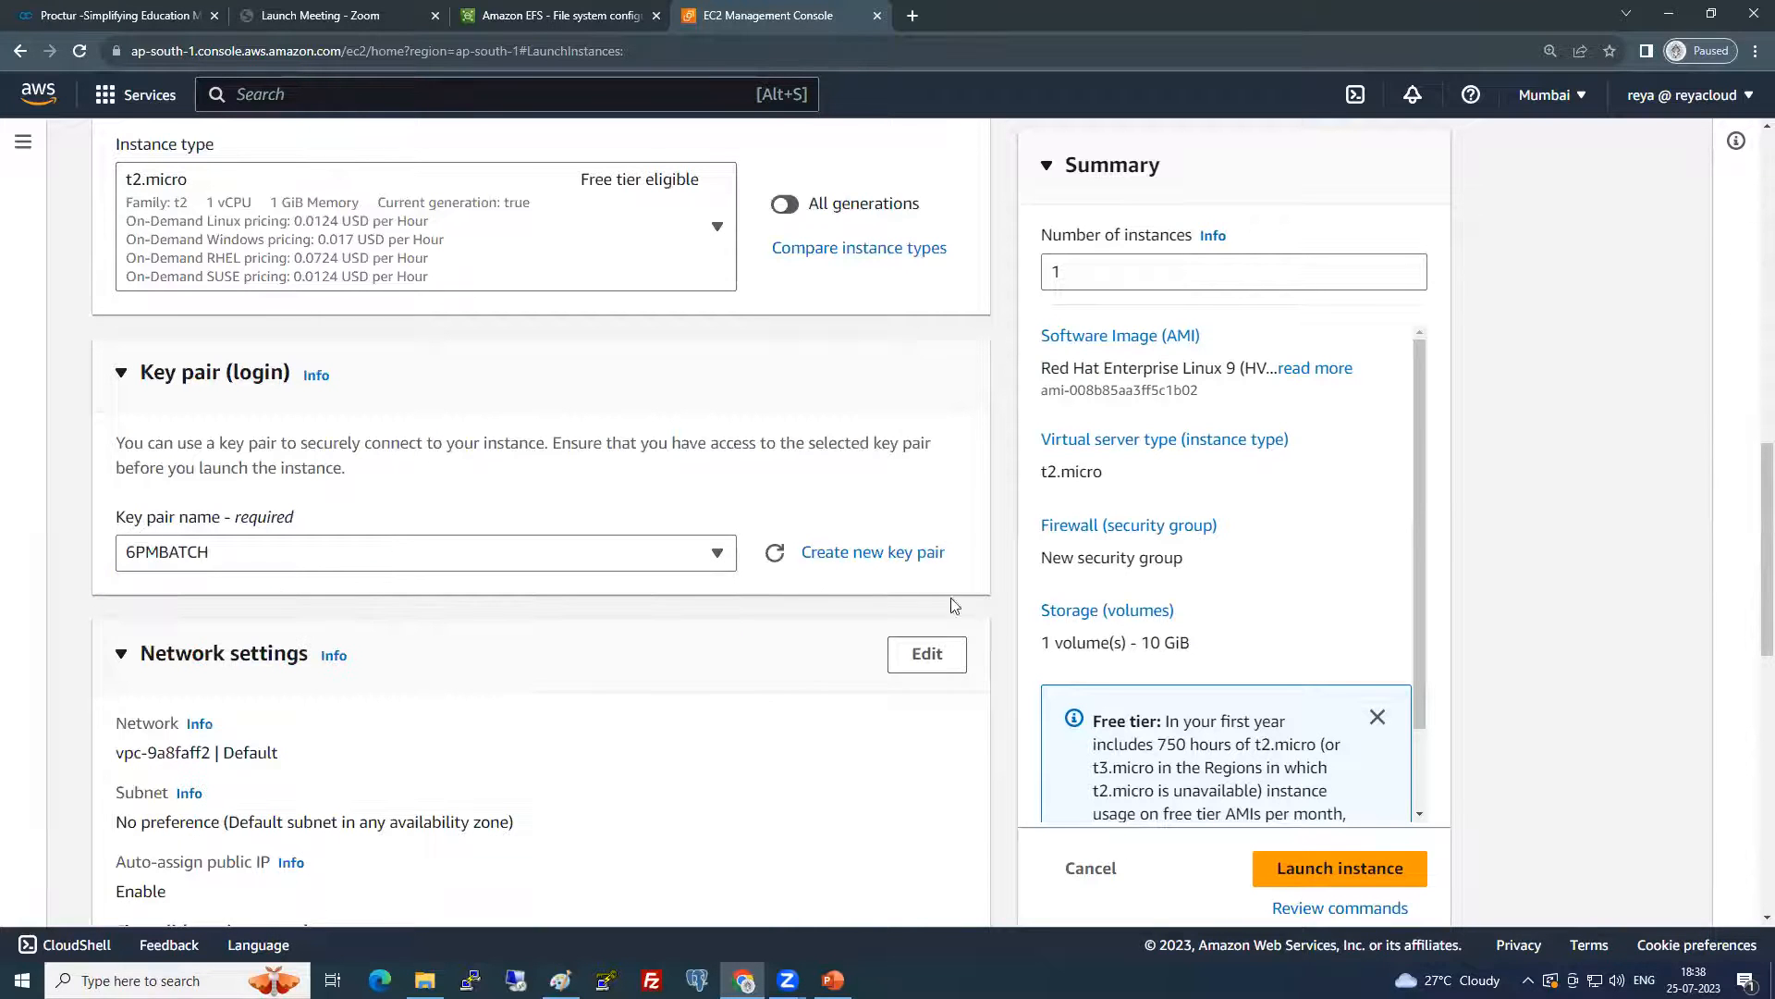
Use subnet-dd942a91 and the existing default security group, then launch the instance
left_click(926, 654)
scroll(308, 580, "down", 3)
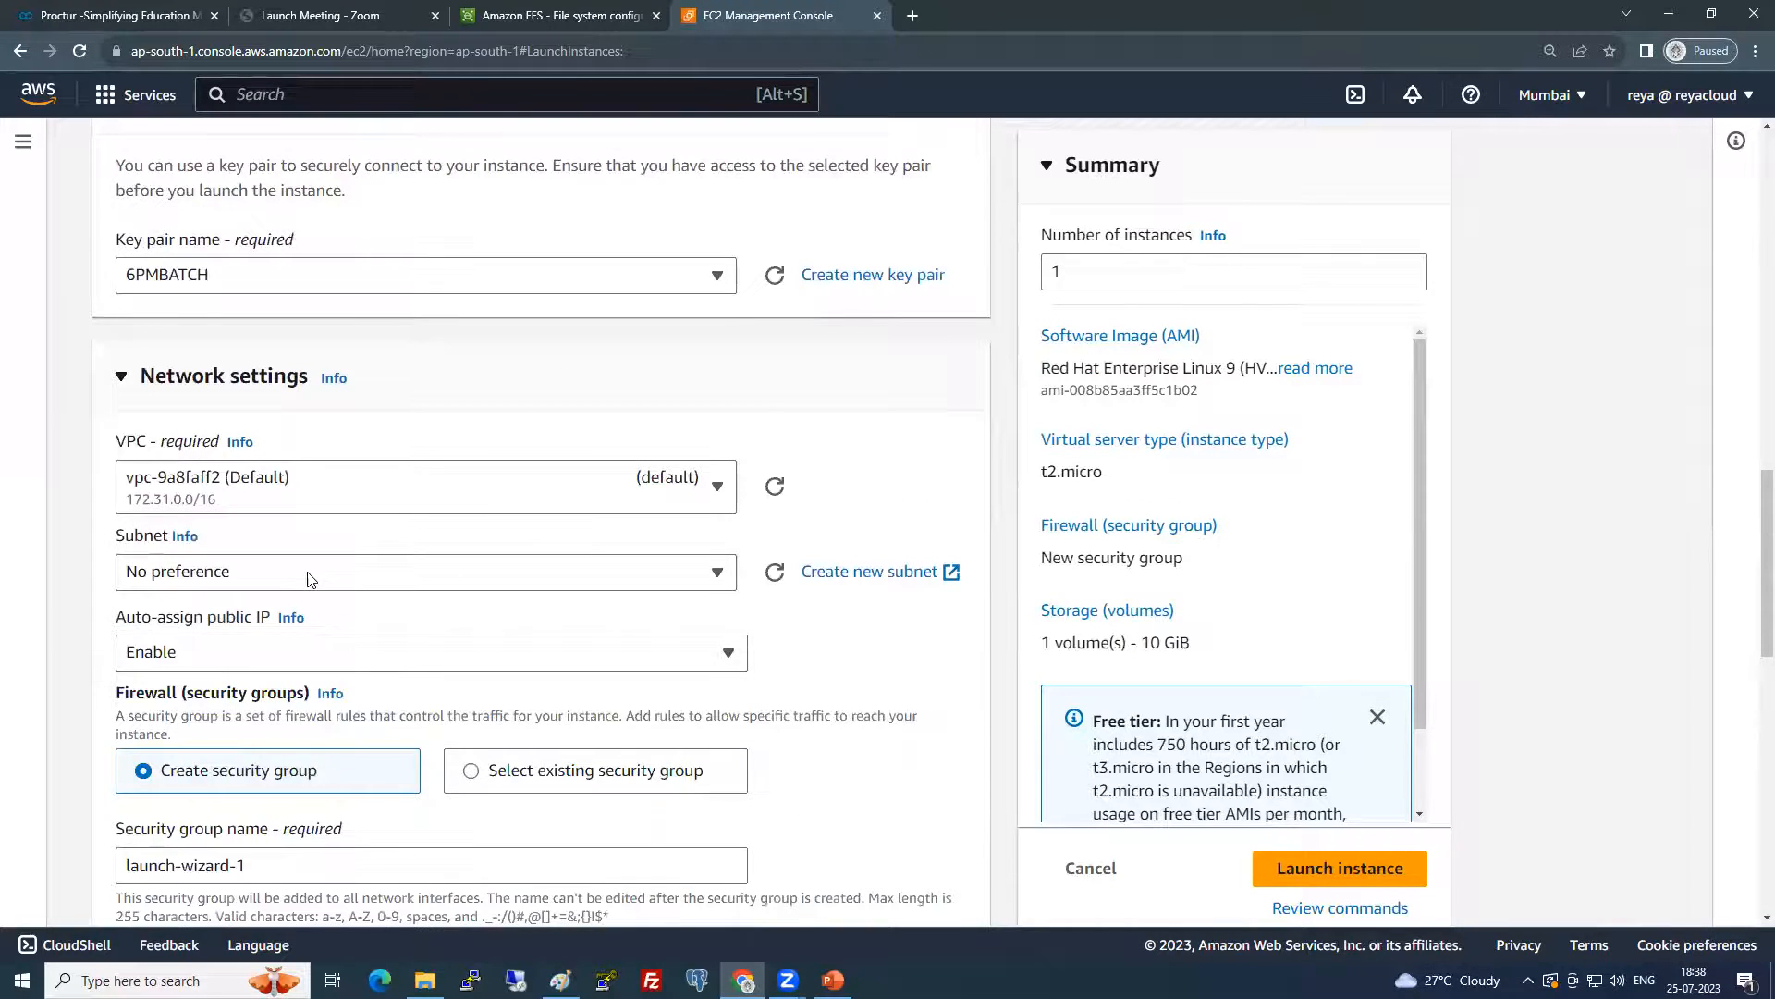
left_click(307, 580)
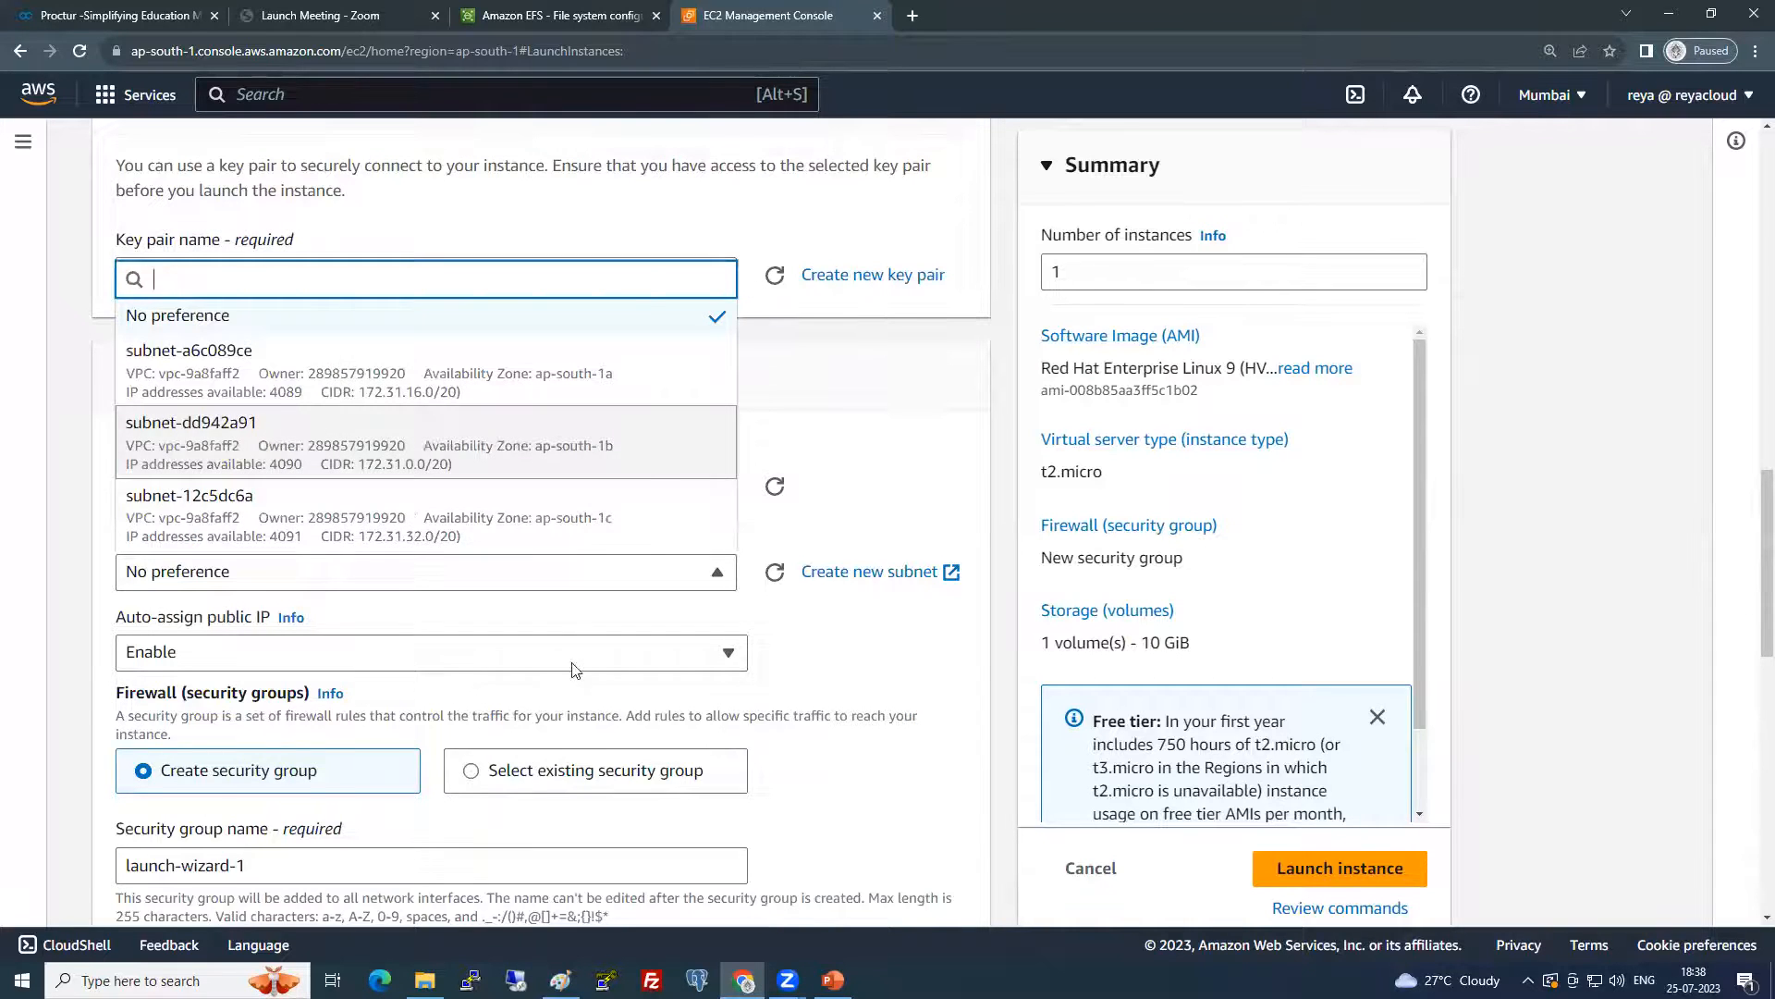
key("Return")
left_click(588, 808)
scroll(588, 807, "down", 3)
left_click(351, 629)
left_click(496, 695)
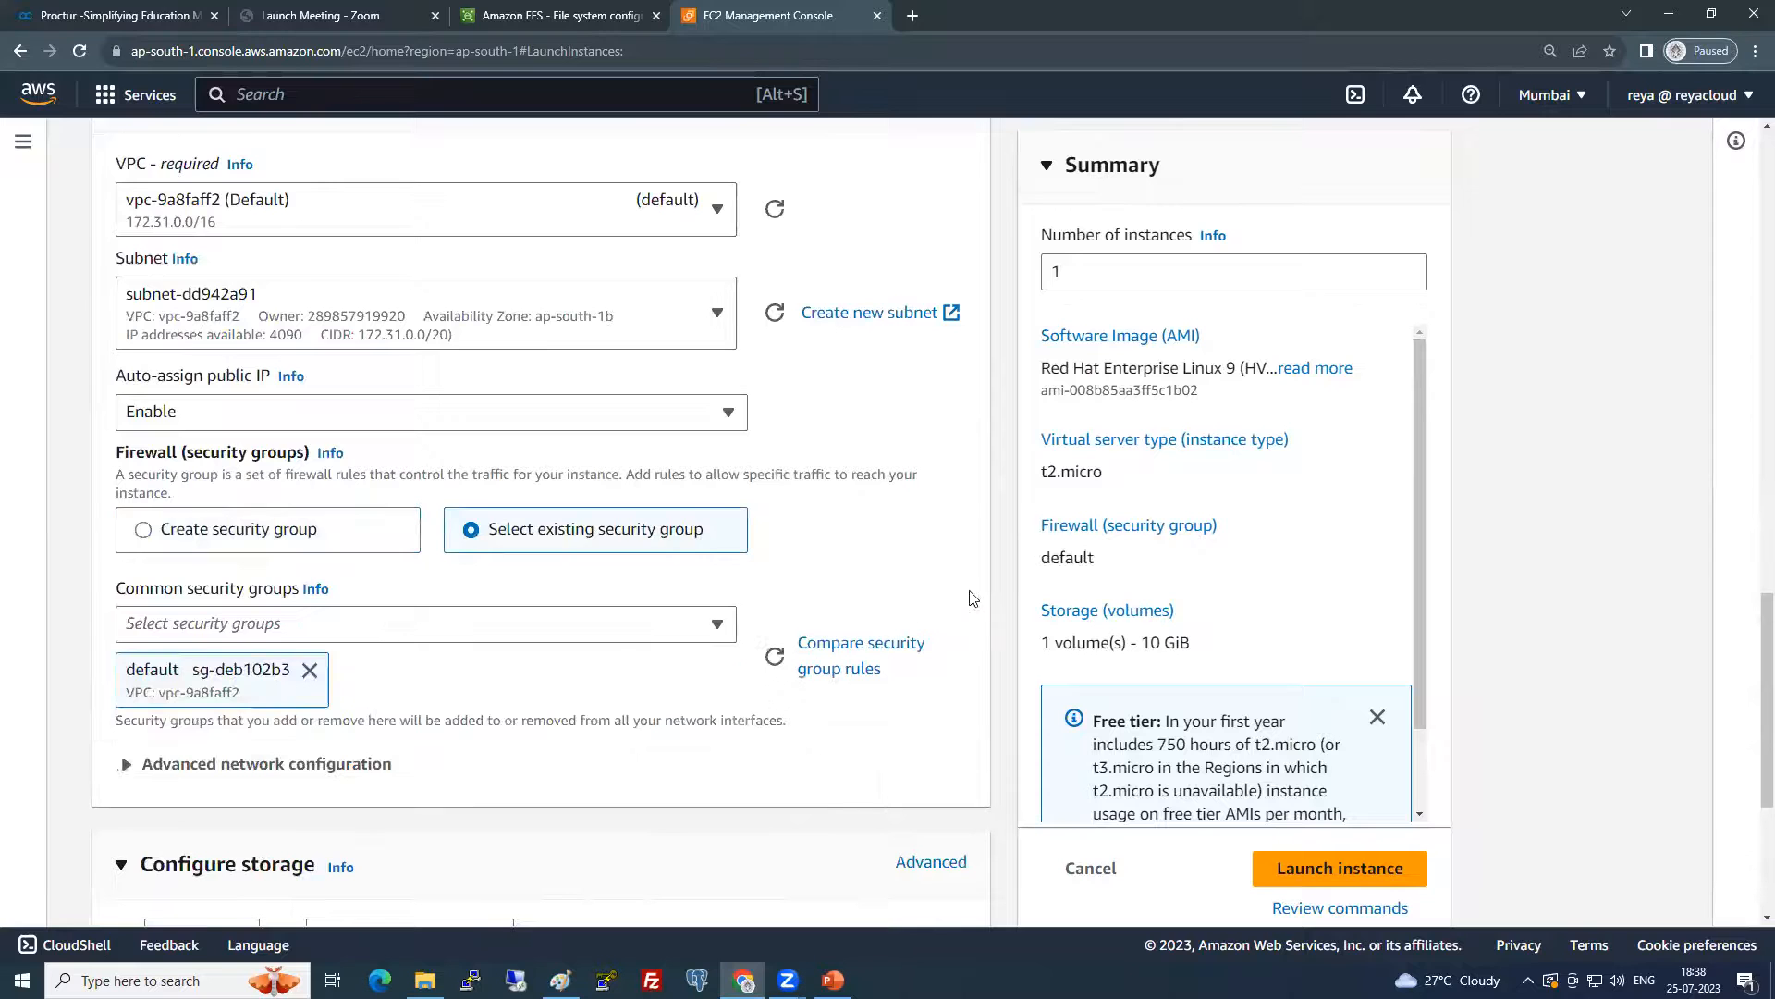
scroll(975, 694, "down", 4)
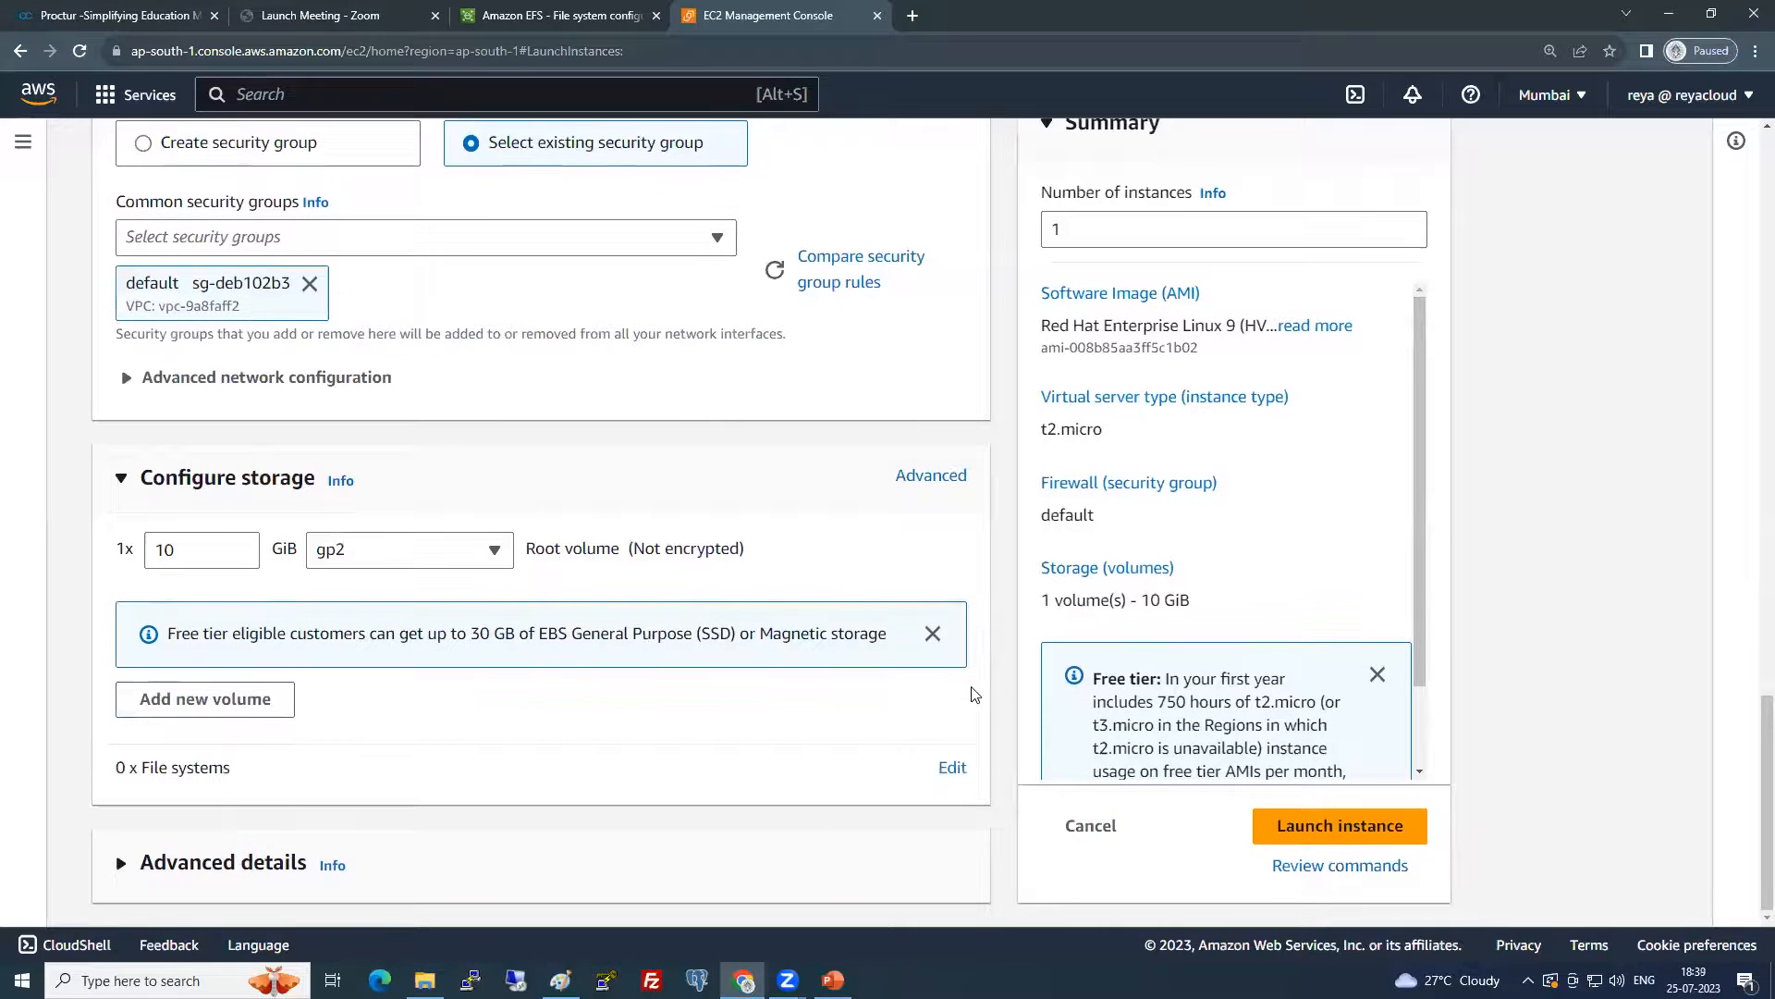
left_click(1322, 828)
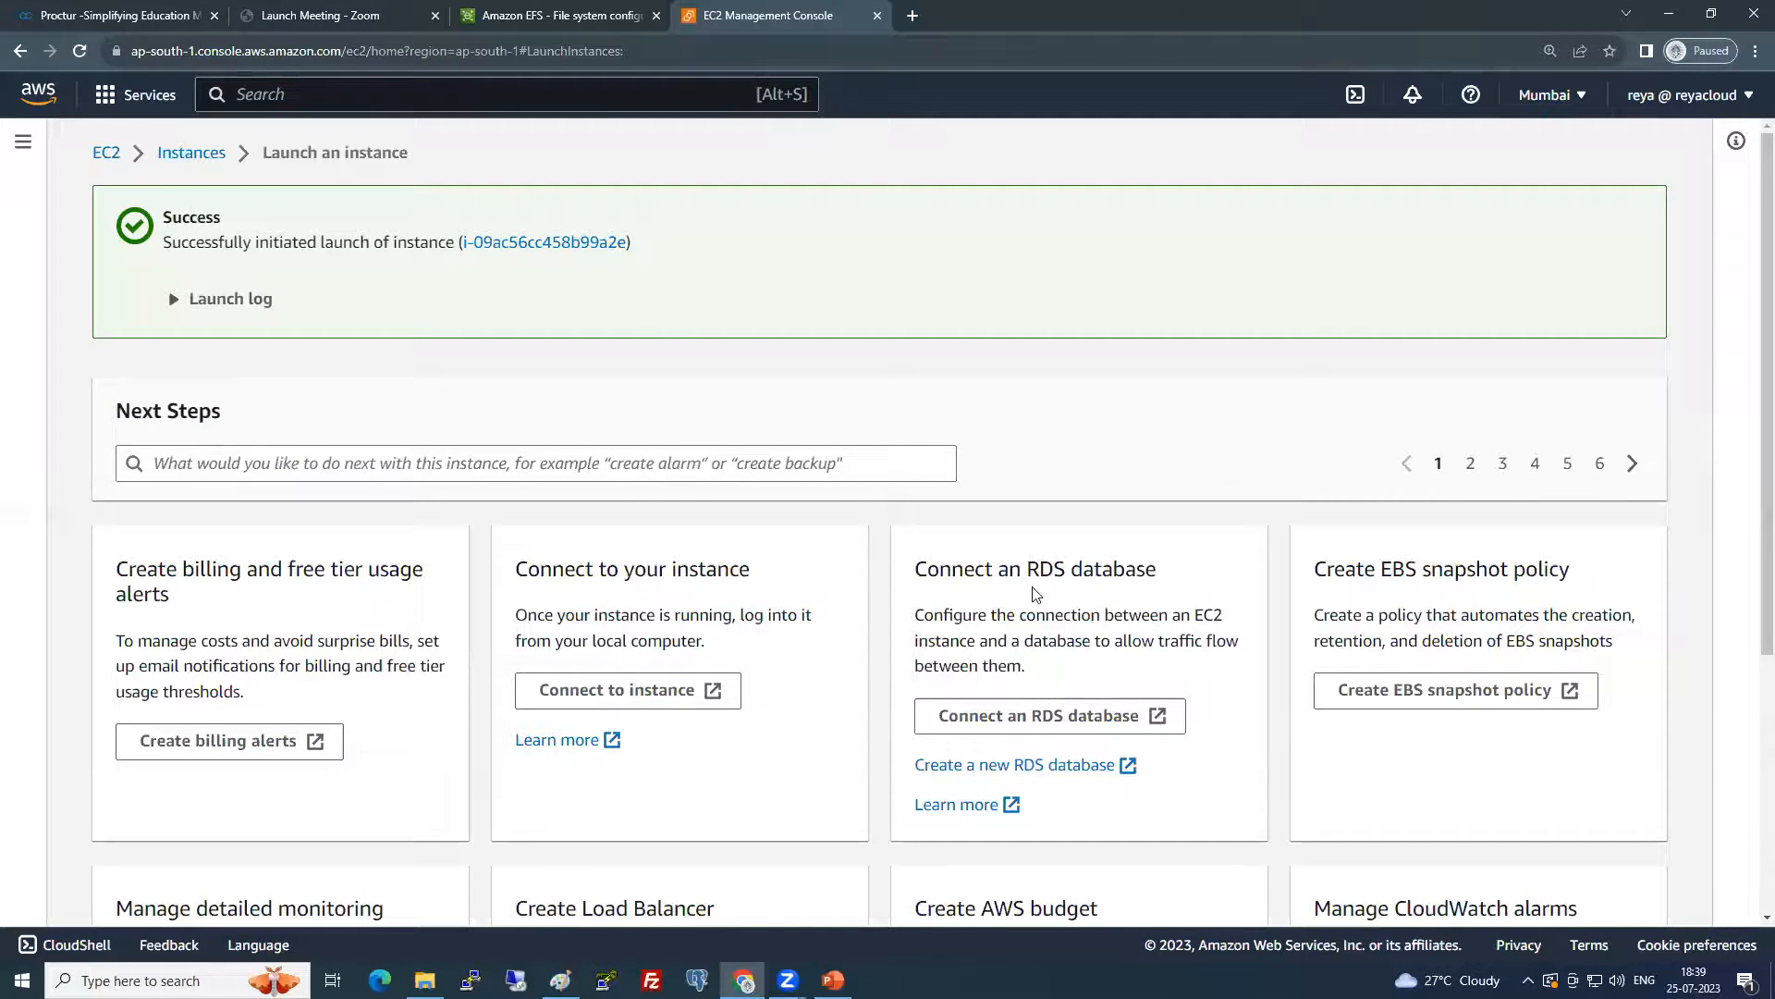
Open the inbound rules editor of the default security group sg-deb102b3
left_click(205, 159)
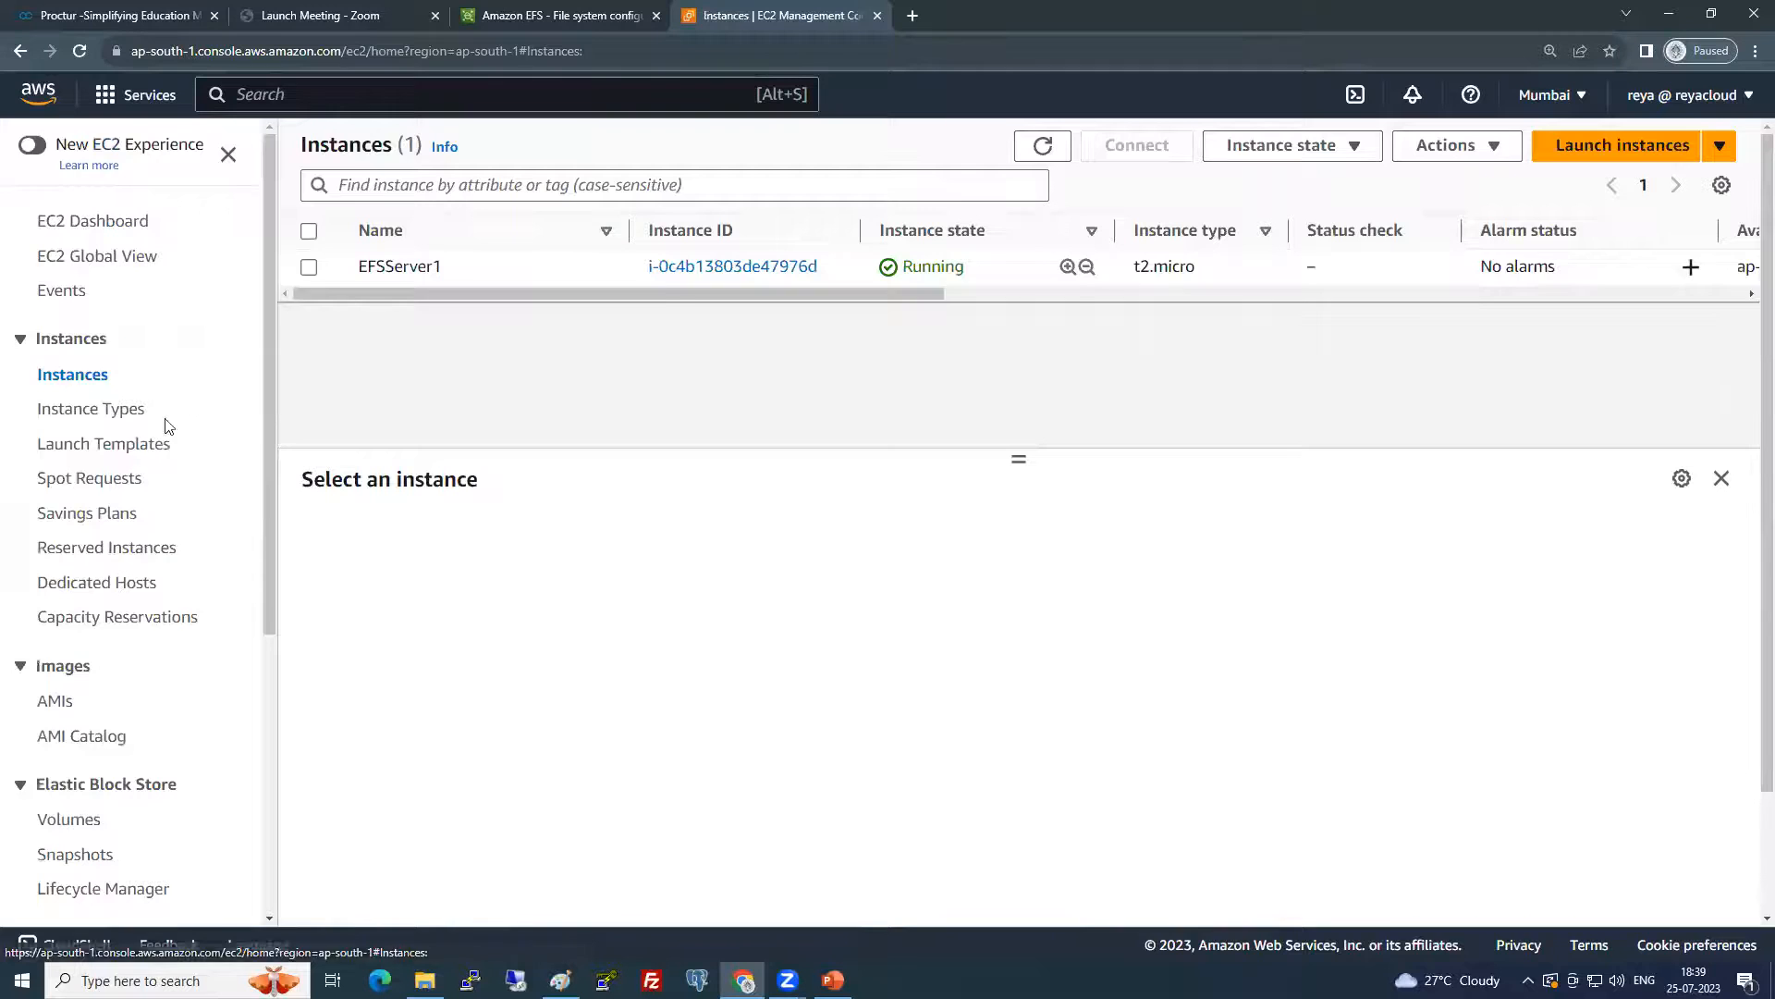
scroll(125, 647, "down", 3)
left_click(119, 707)
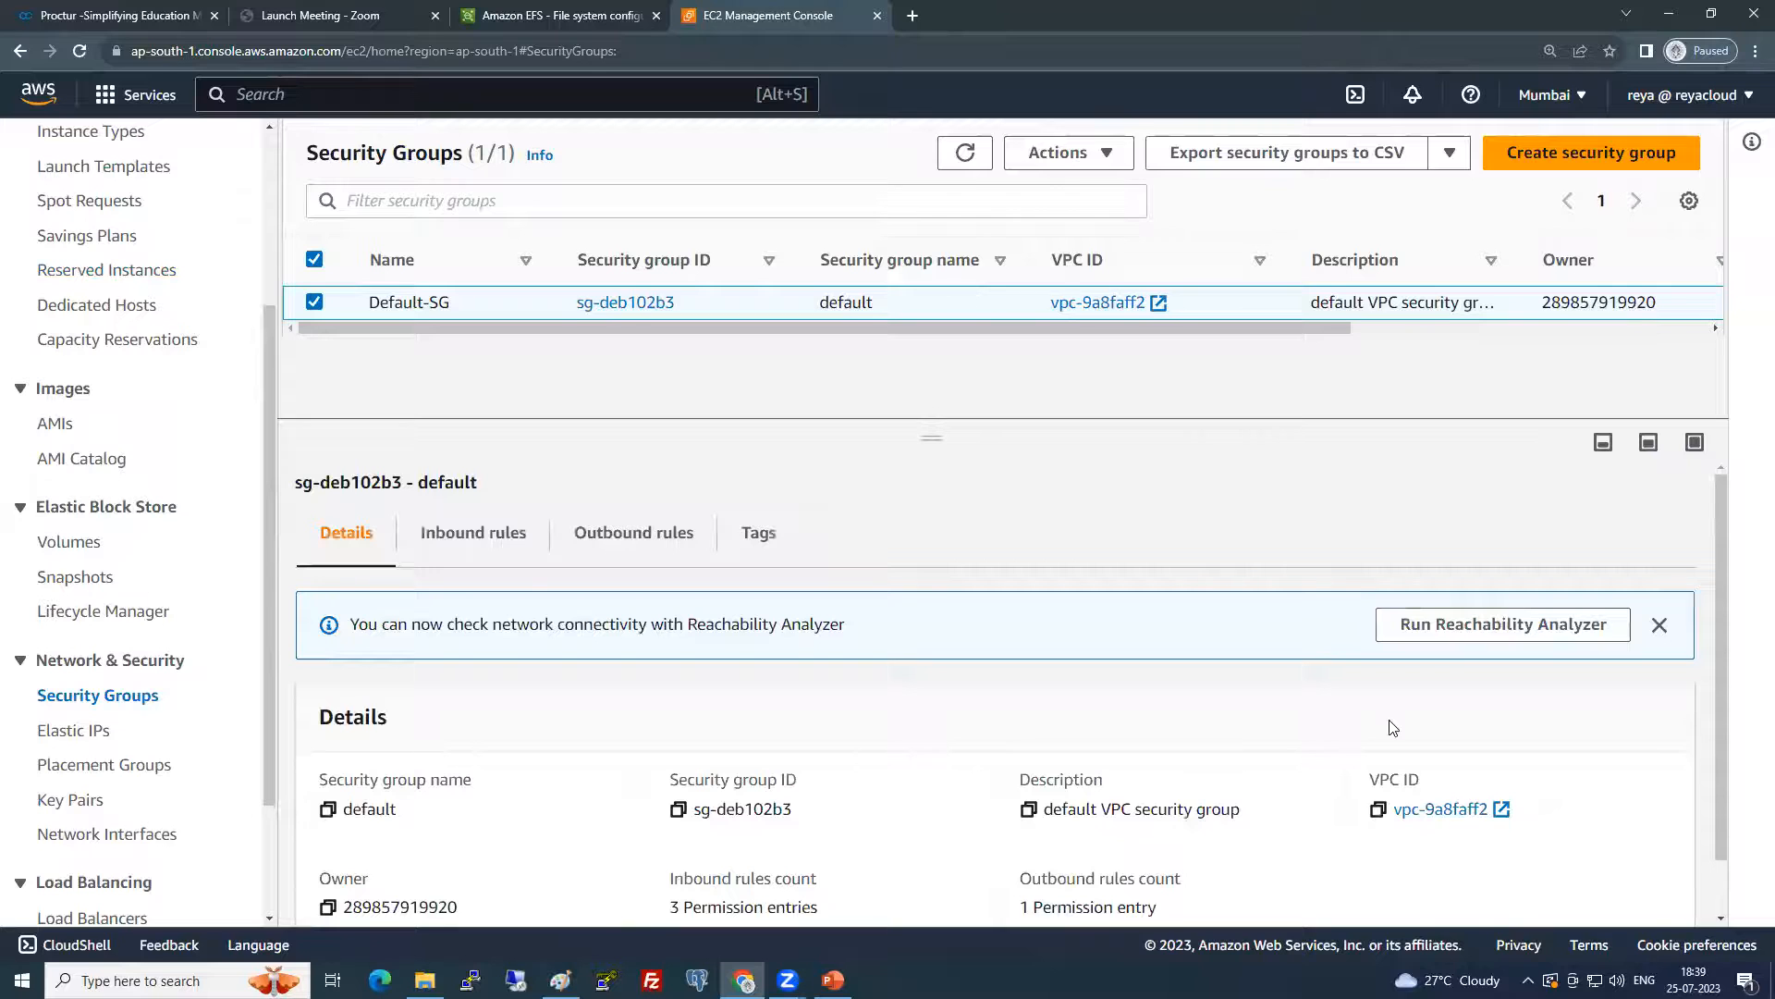
left_click(472, 533)
left_click(1575, 713)
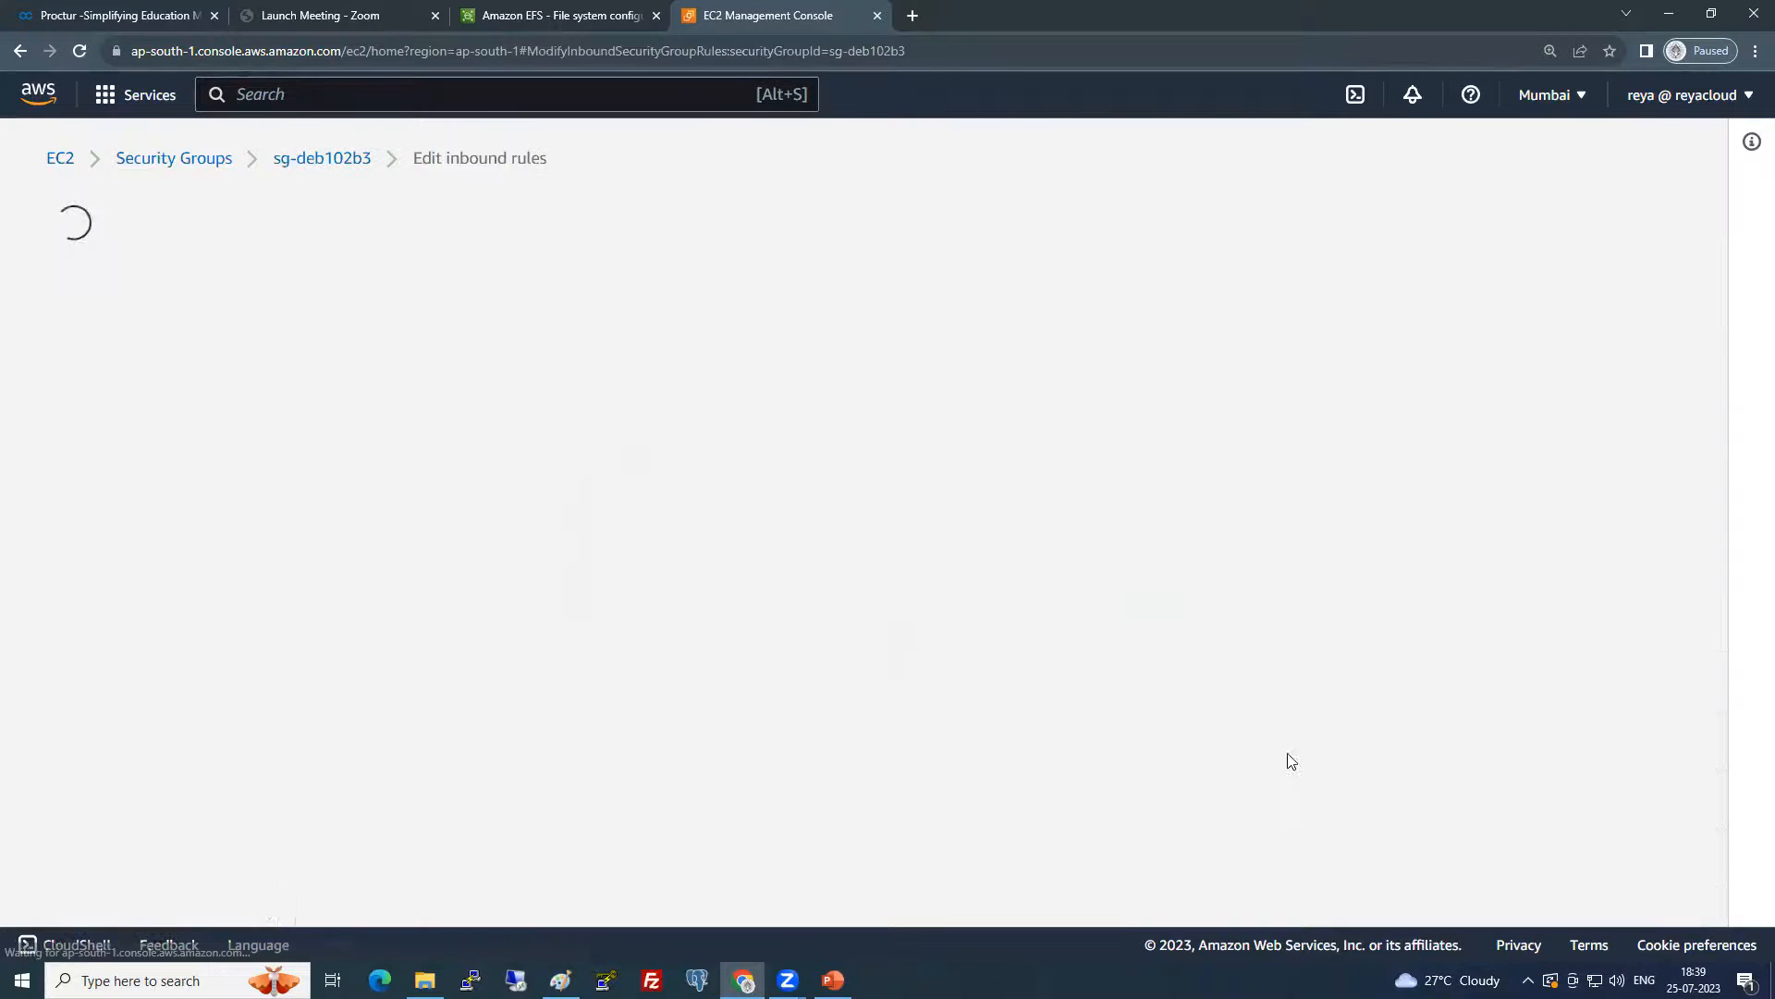
Add an NFS port 2049 rule, set both NFS and SSH sources to My IP, and save
left_click(158, 768)
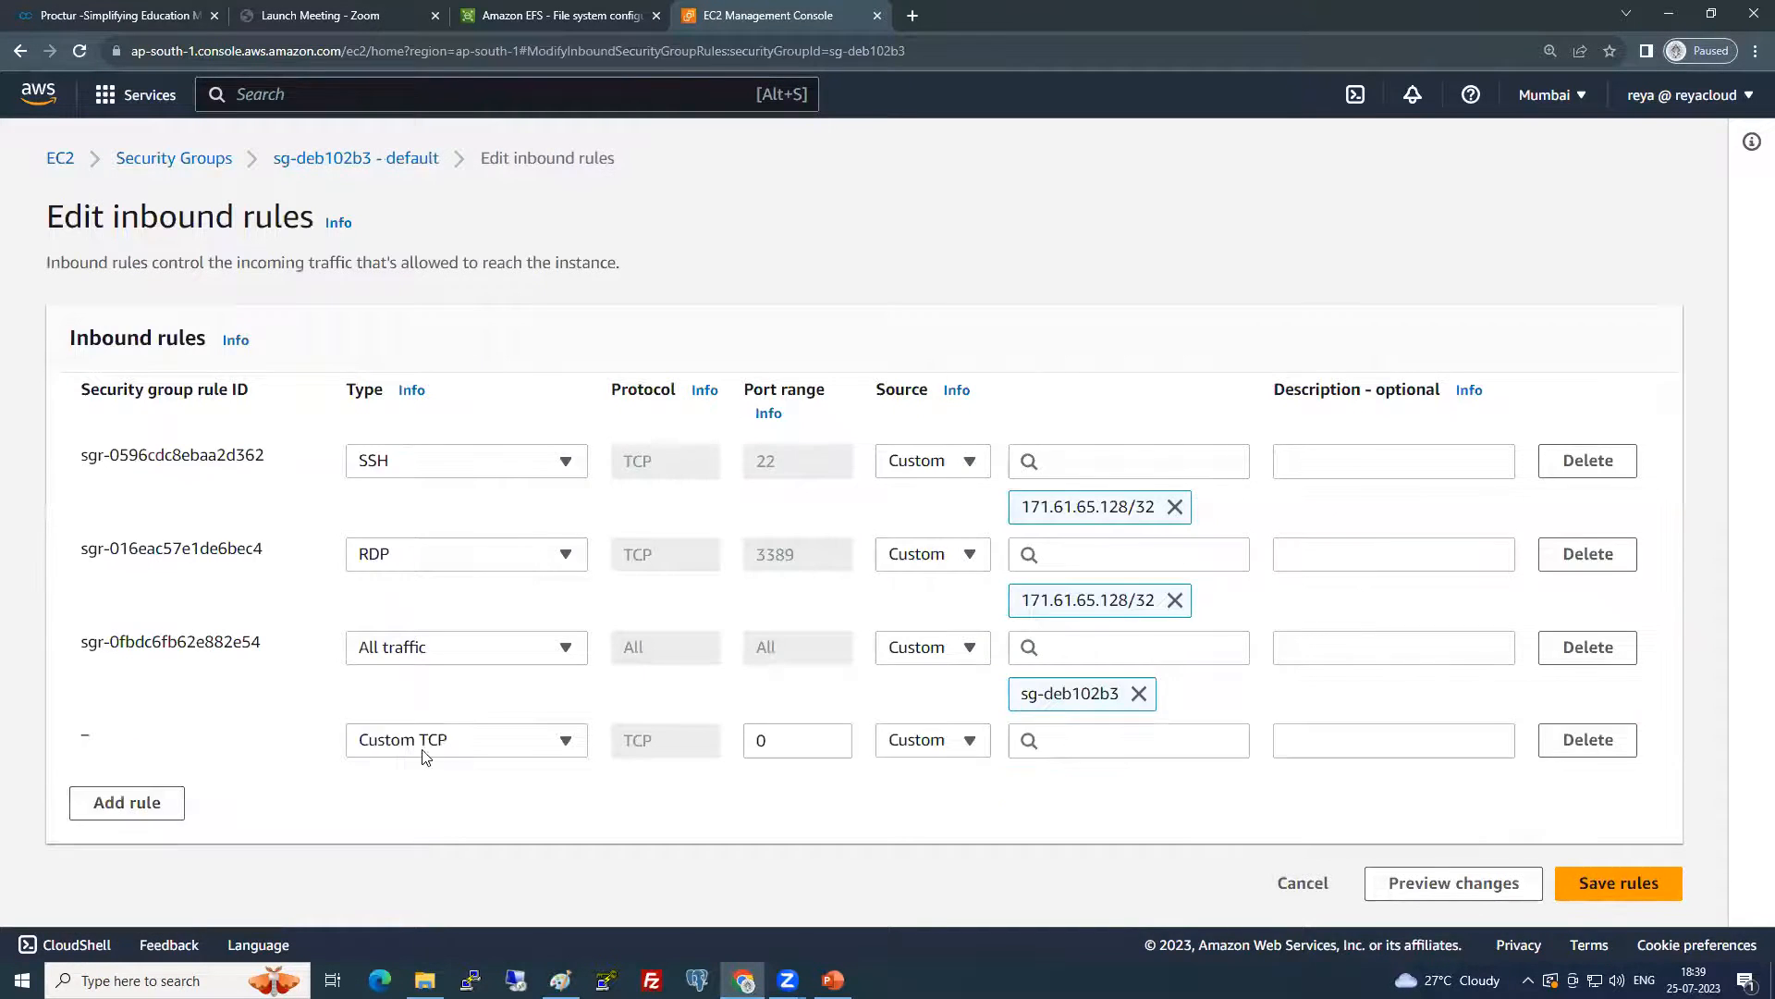
left_click(425, 756)
scroll(467, 622, "down", 3)
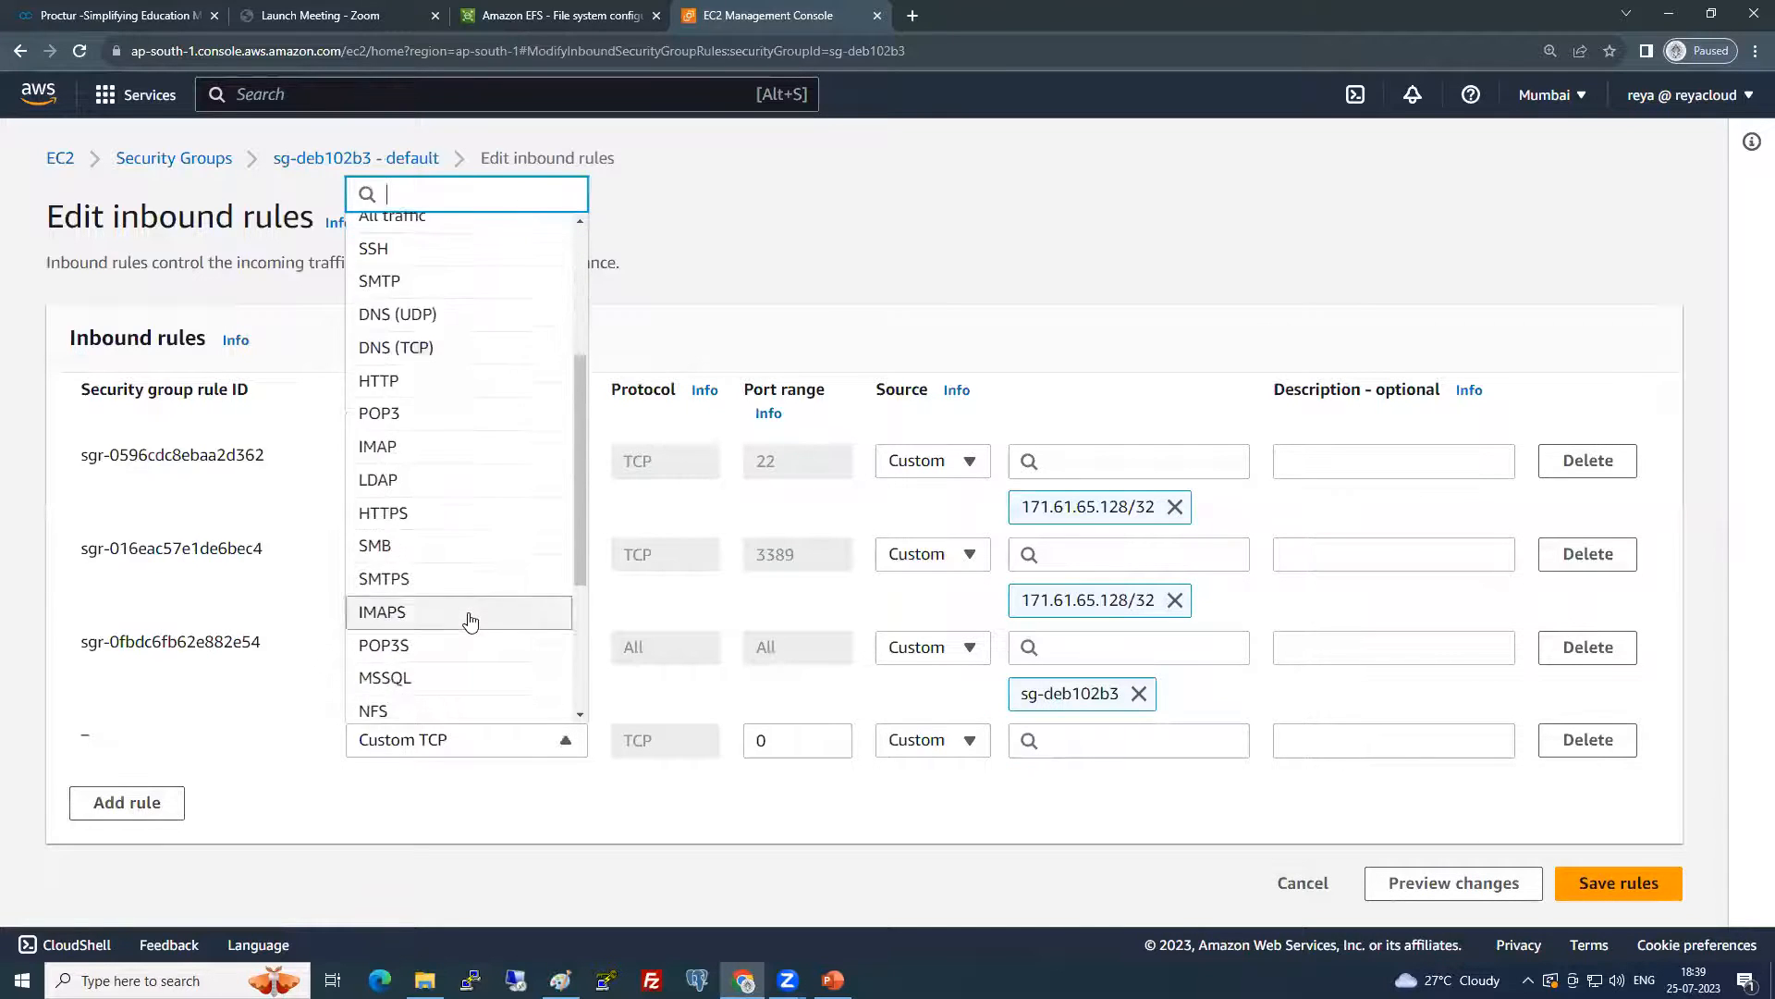
scroll(471, 621, "down", 2)
left_click(382, 522)
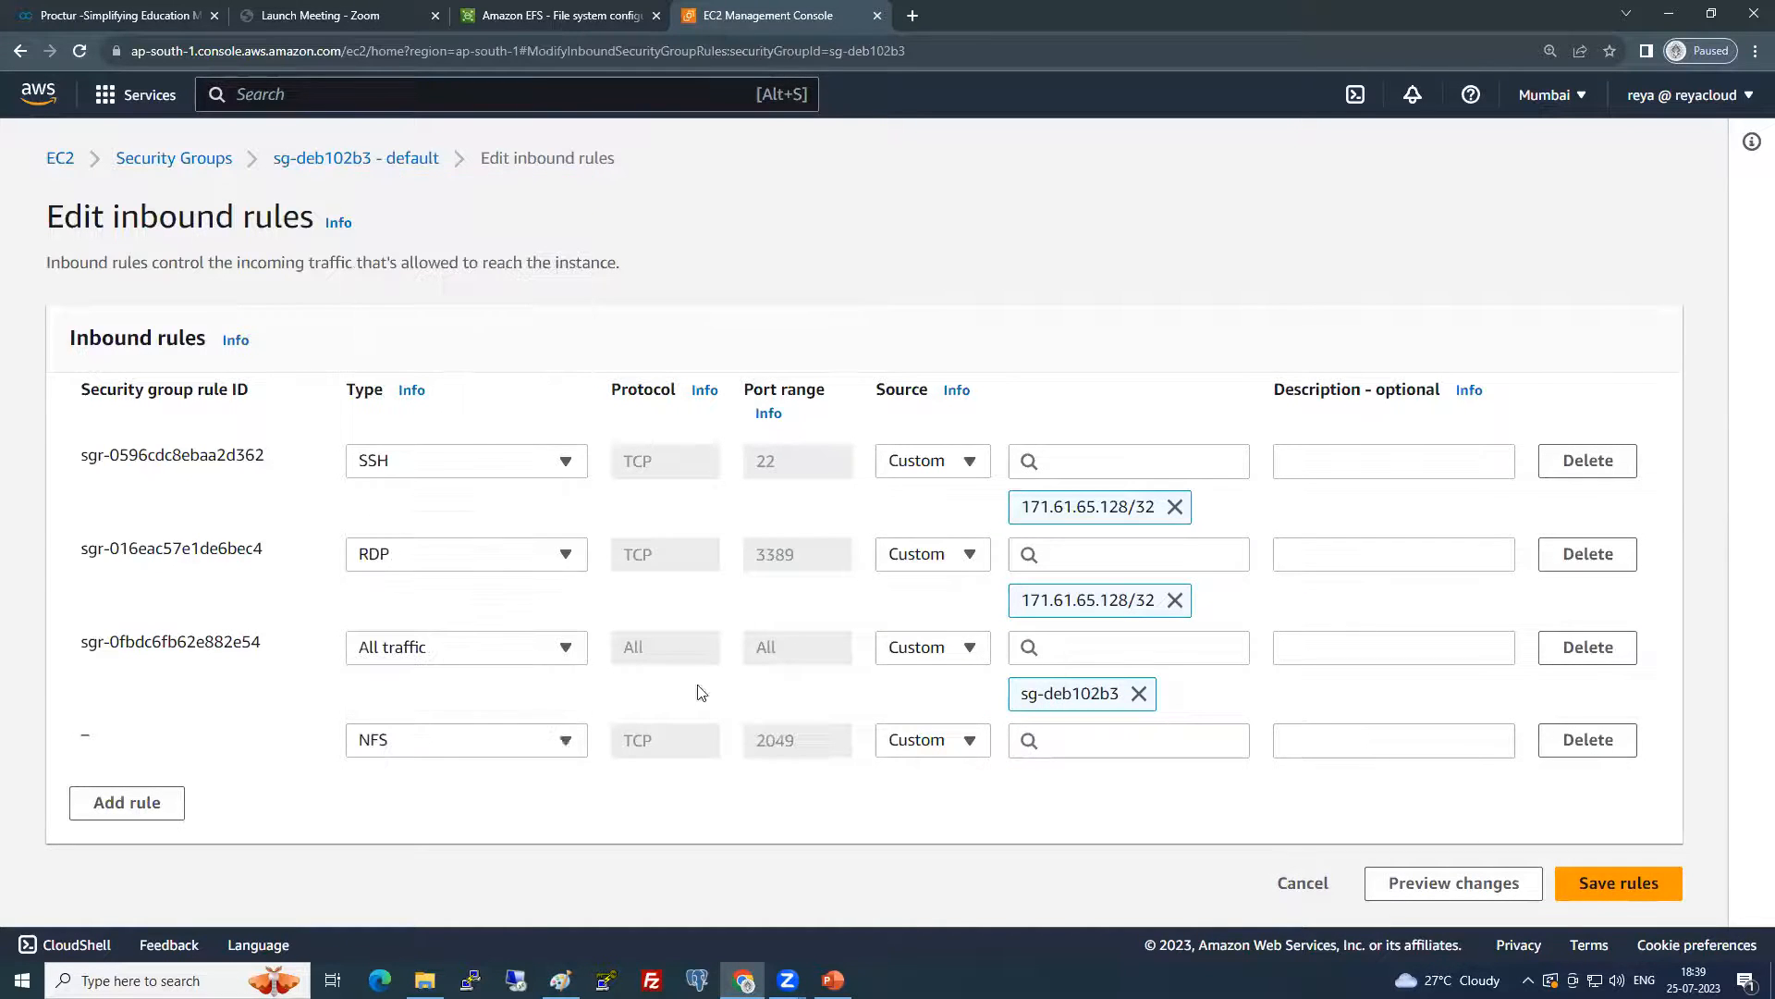
left_click(955, 756)
left_click(936, 704)
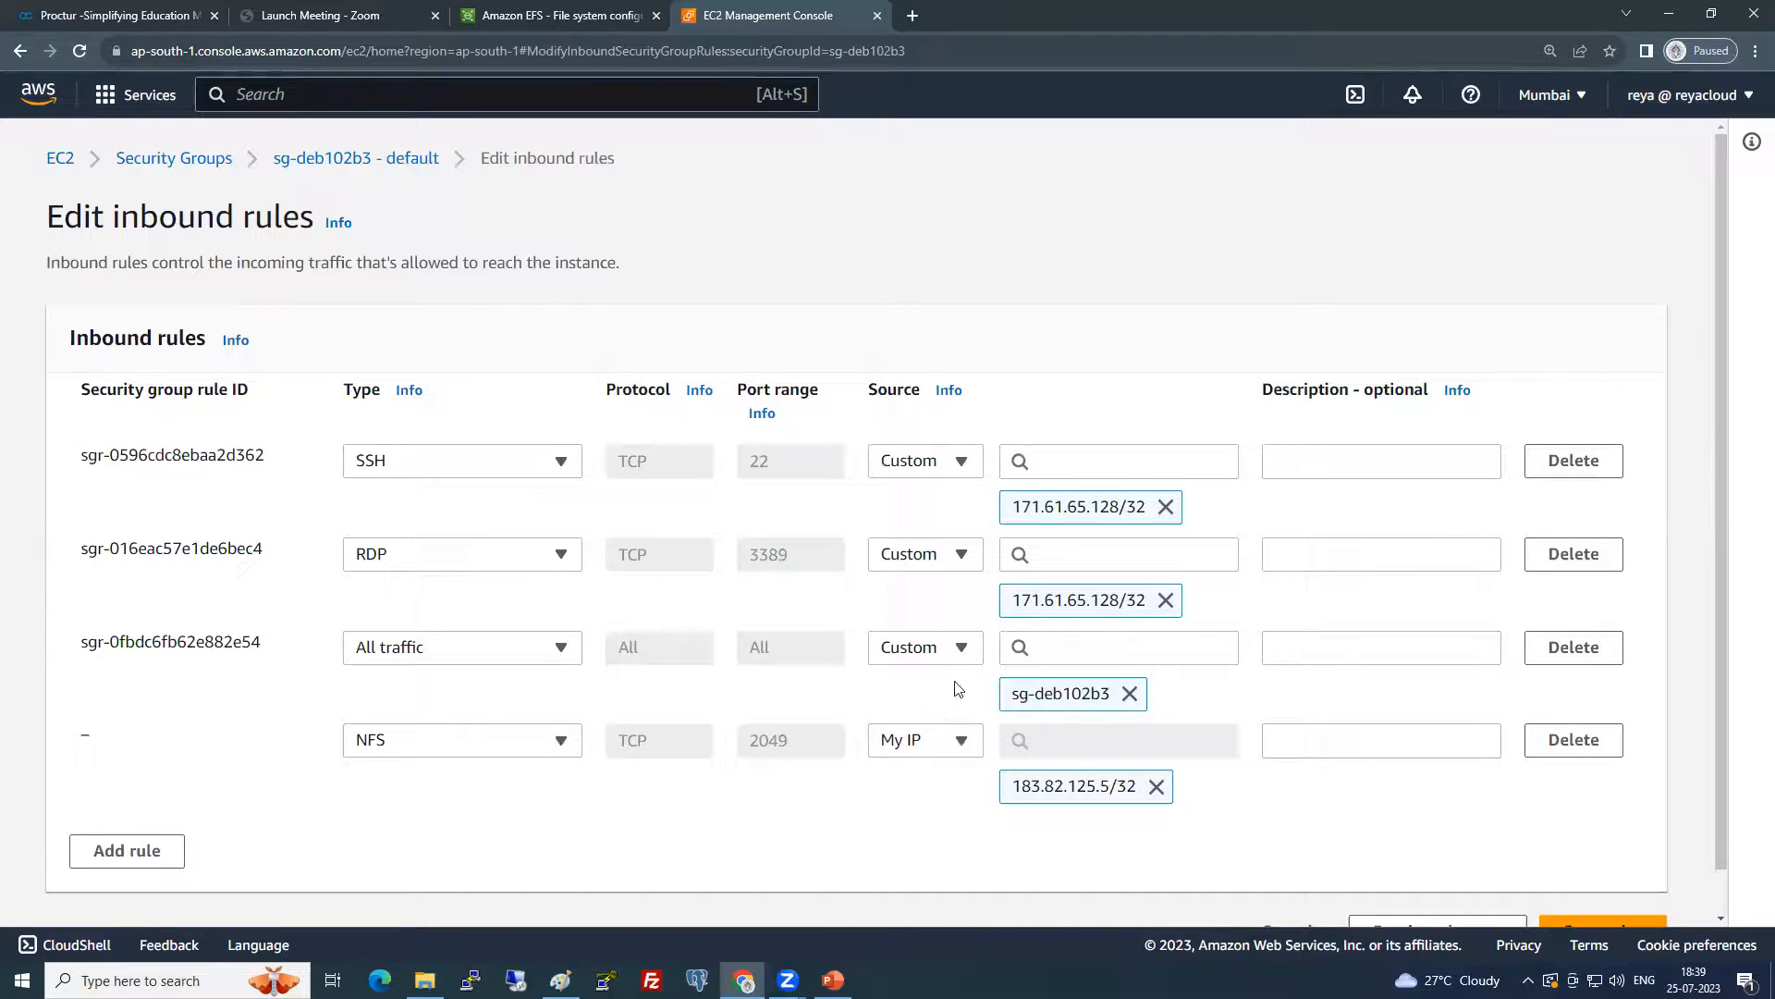
left_click(893, 463)
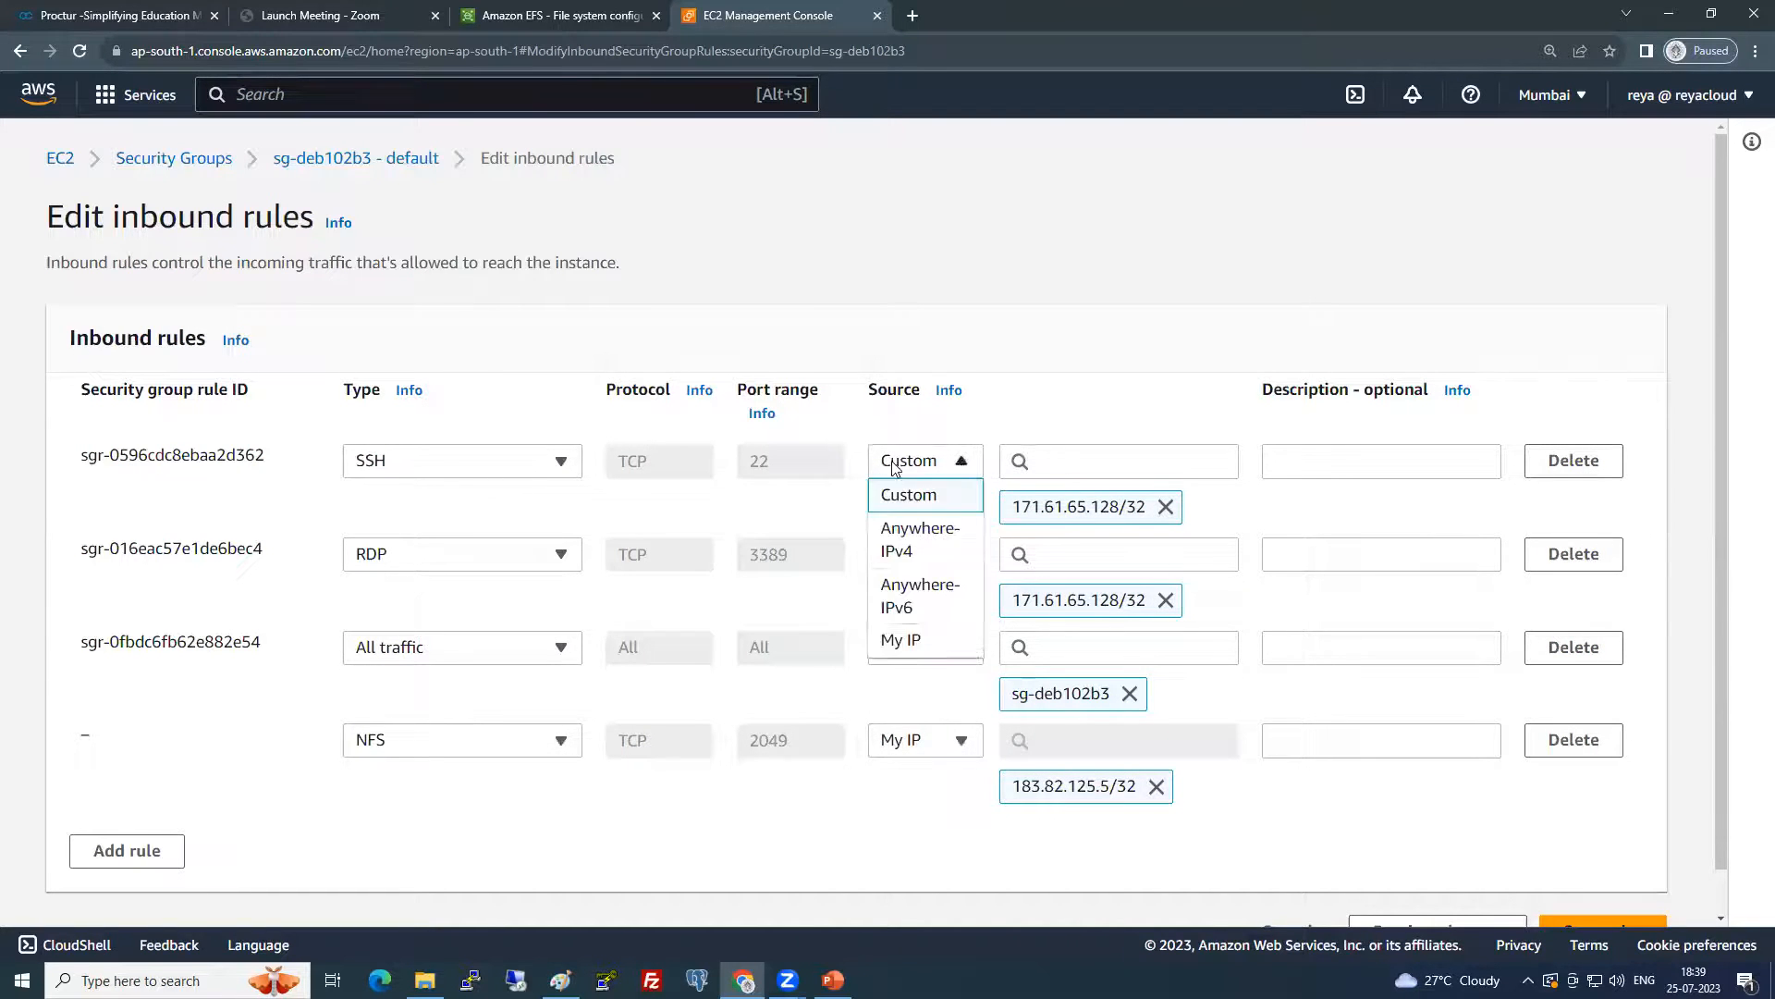
left_click(899, 642)
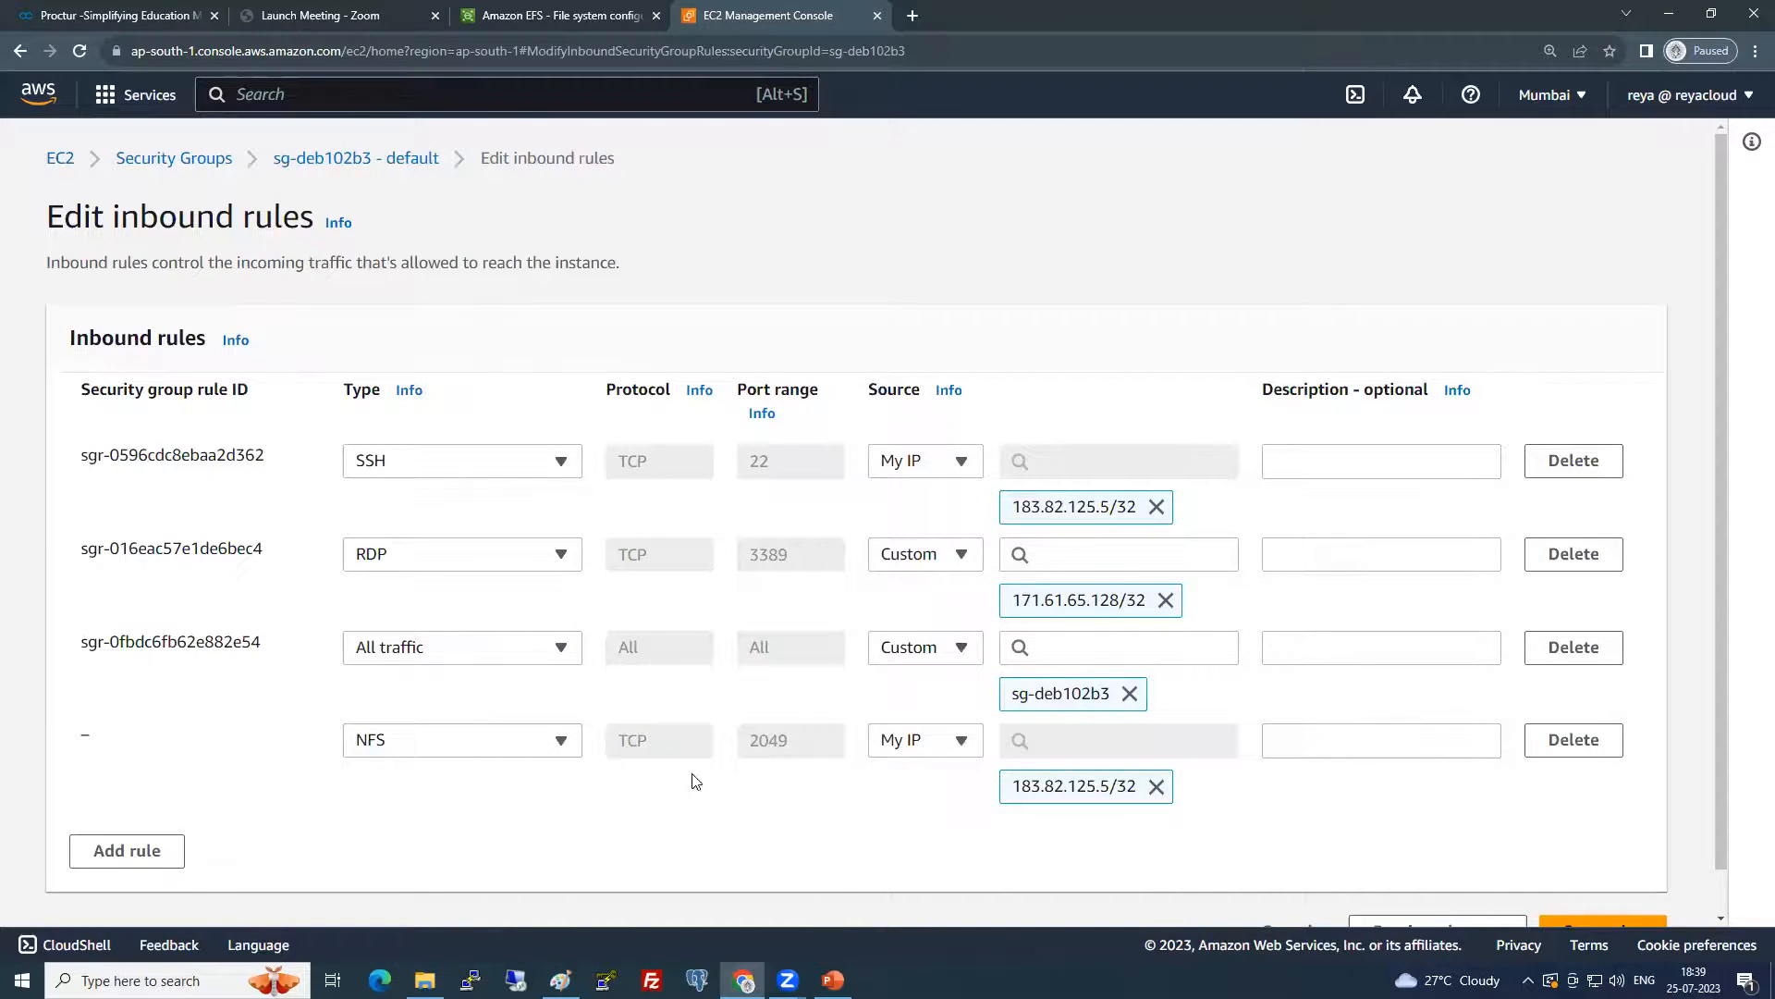
scroll(1632, 860, "down", 1)
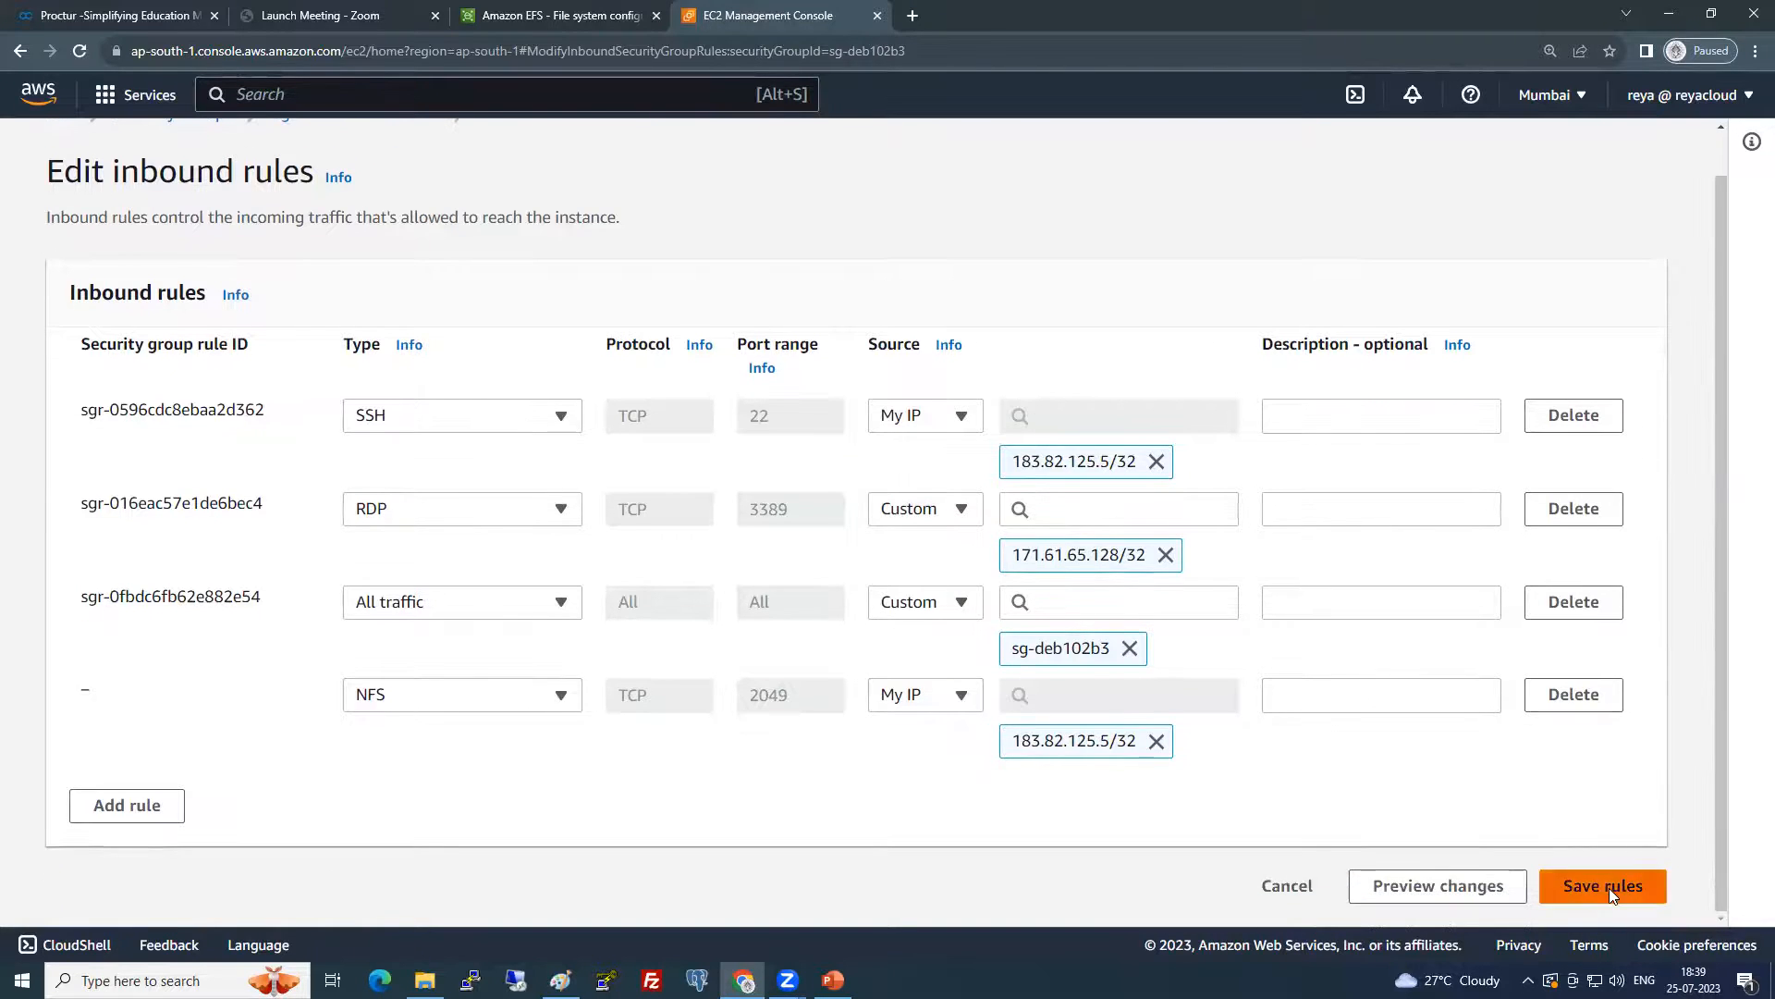
left_click(1609, 888)
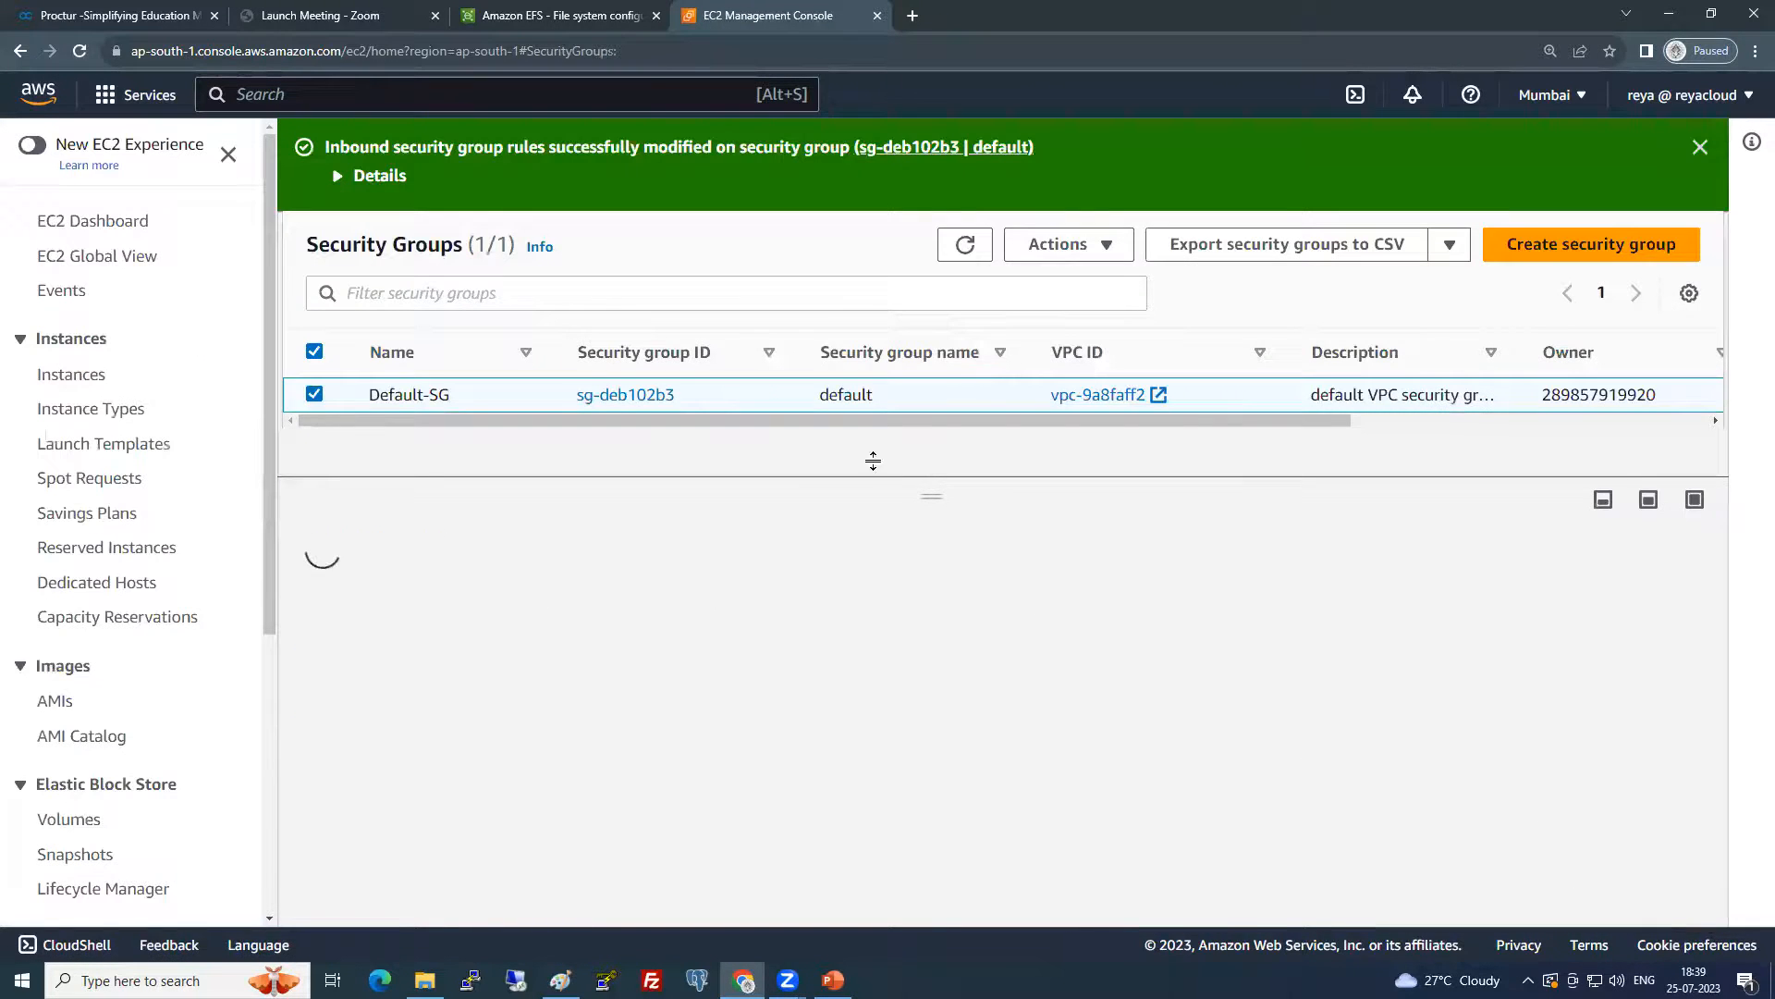
Copy EFSServer1's public IPv4 address 65.0.100.18, then launch PuTTY
left_click(102, 383)
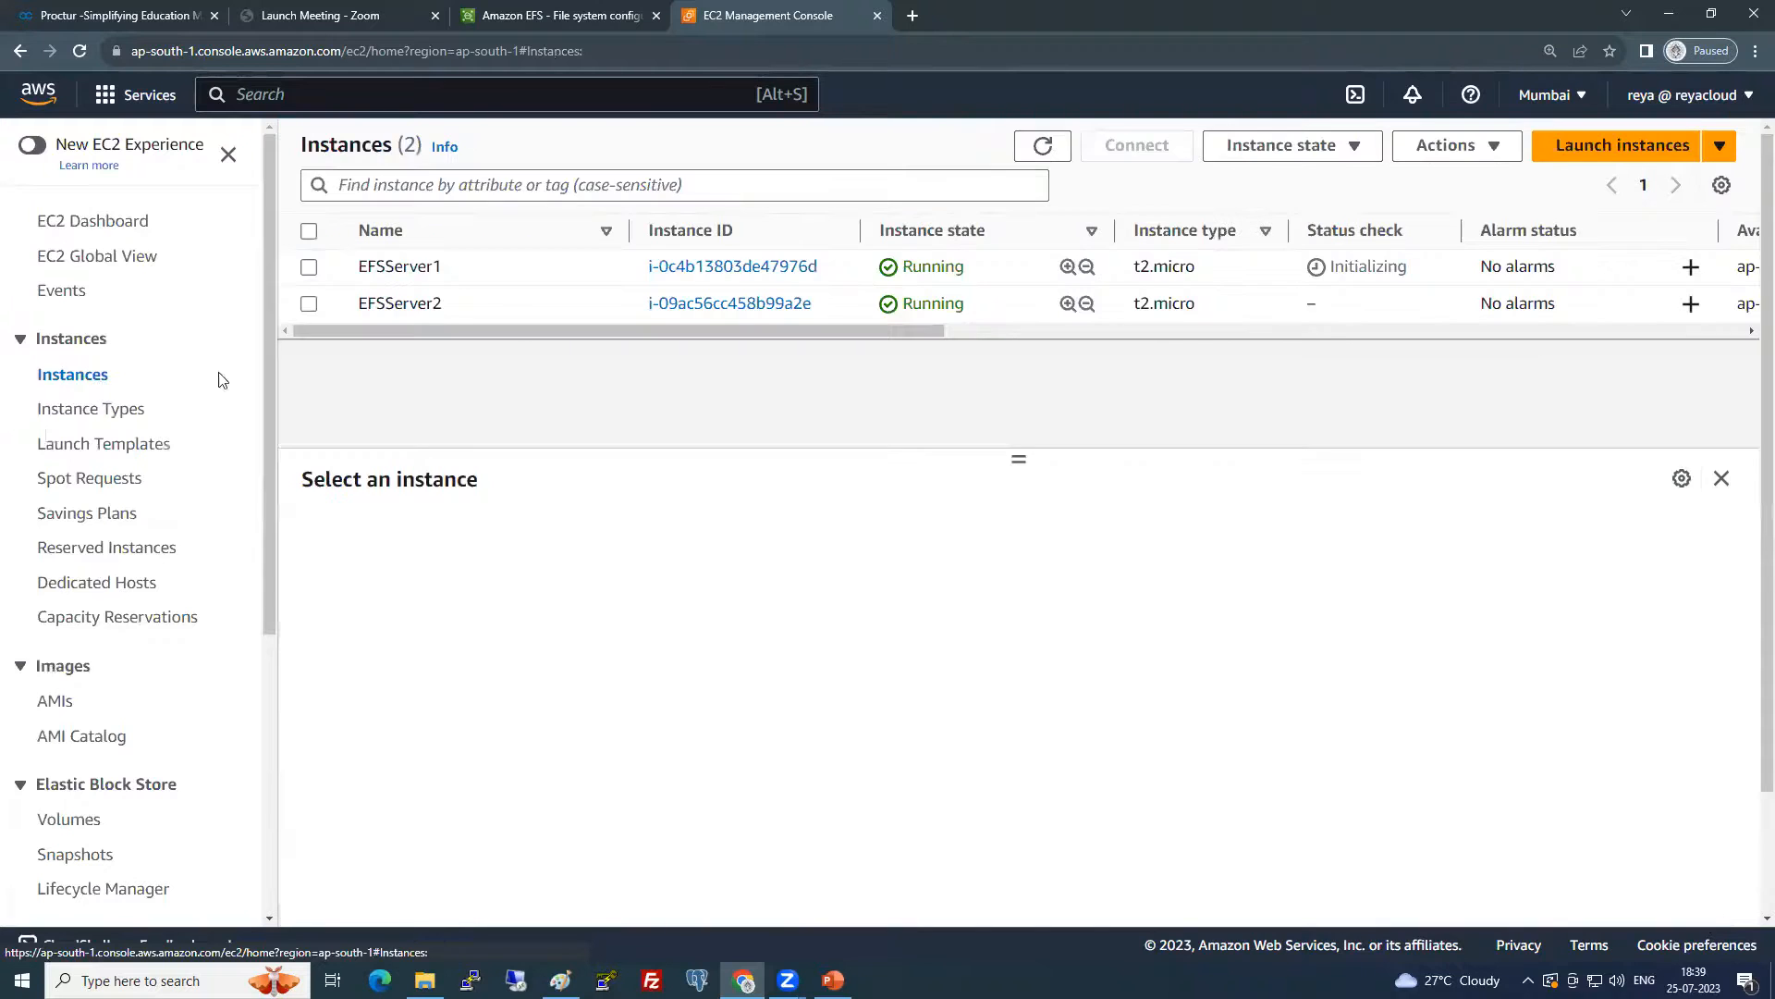
left_click(308, 266)
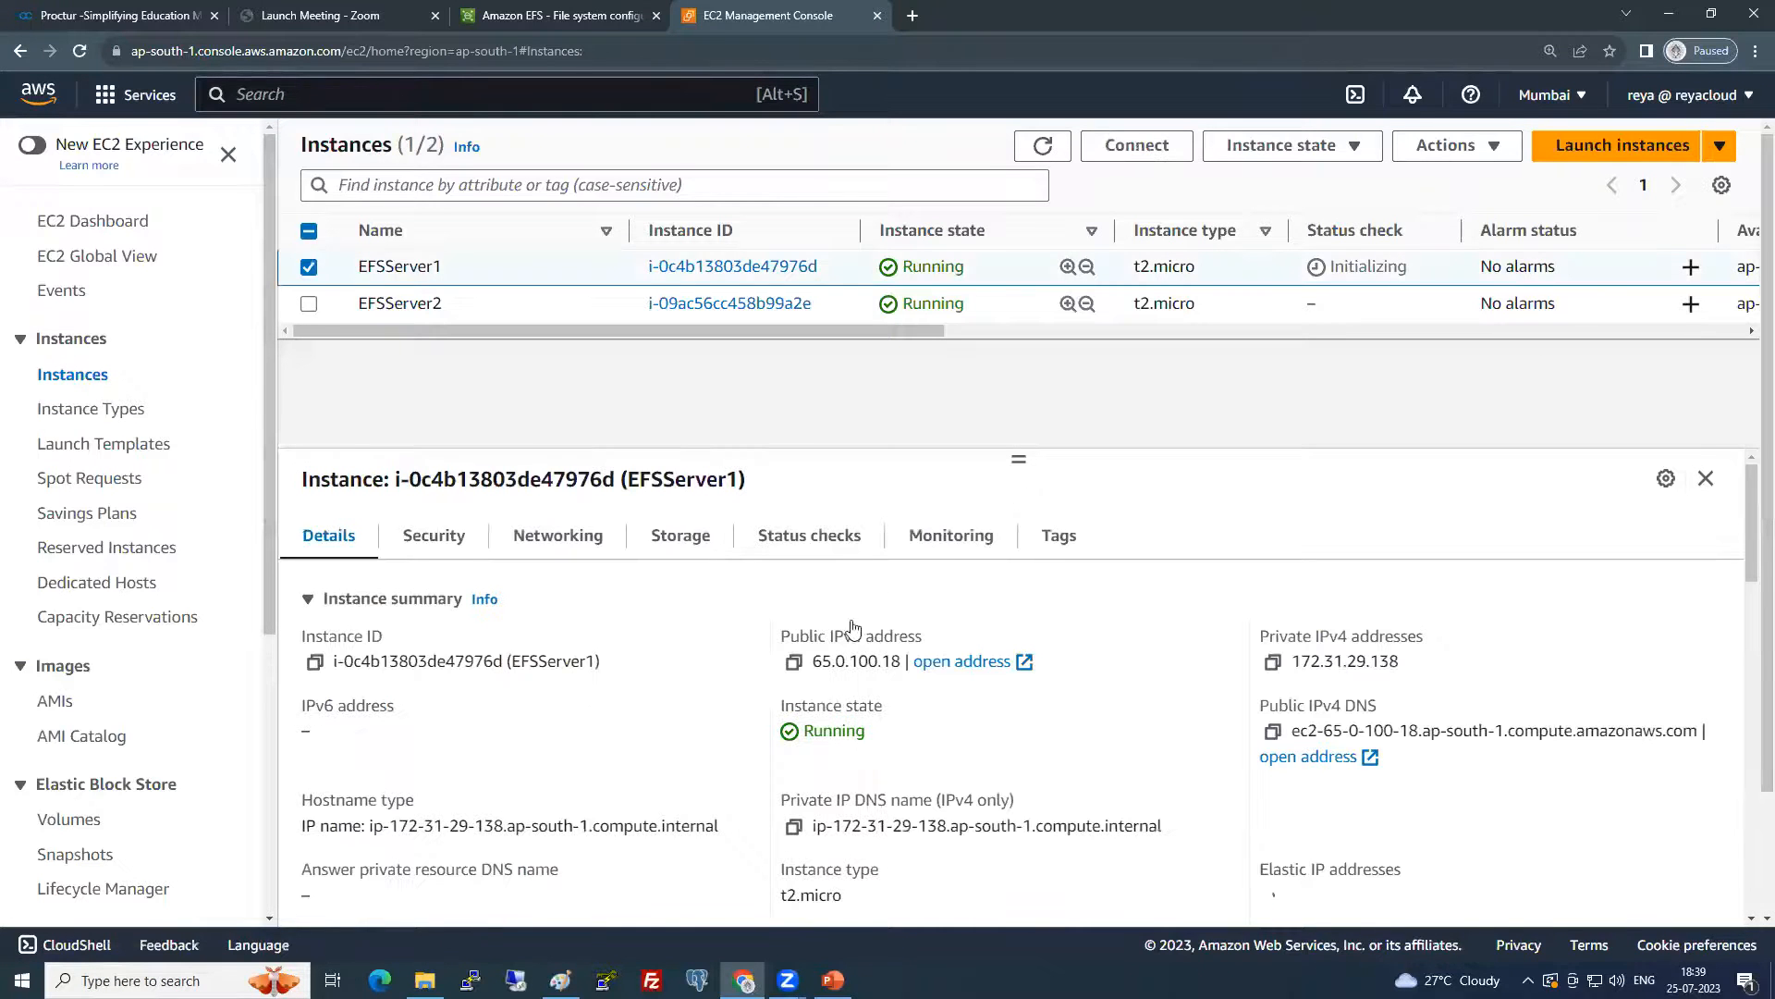
left_click(793, 662)
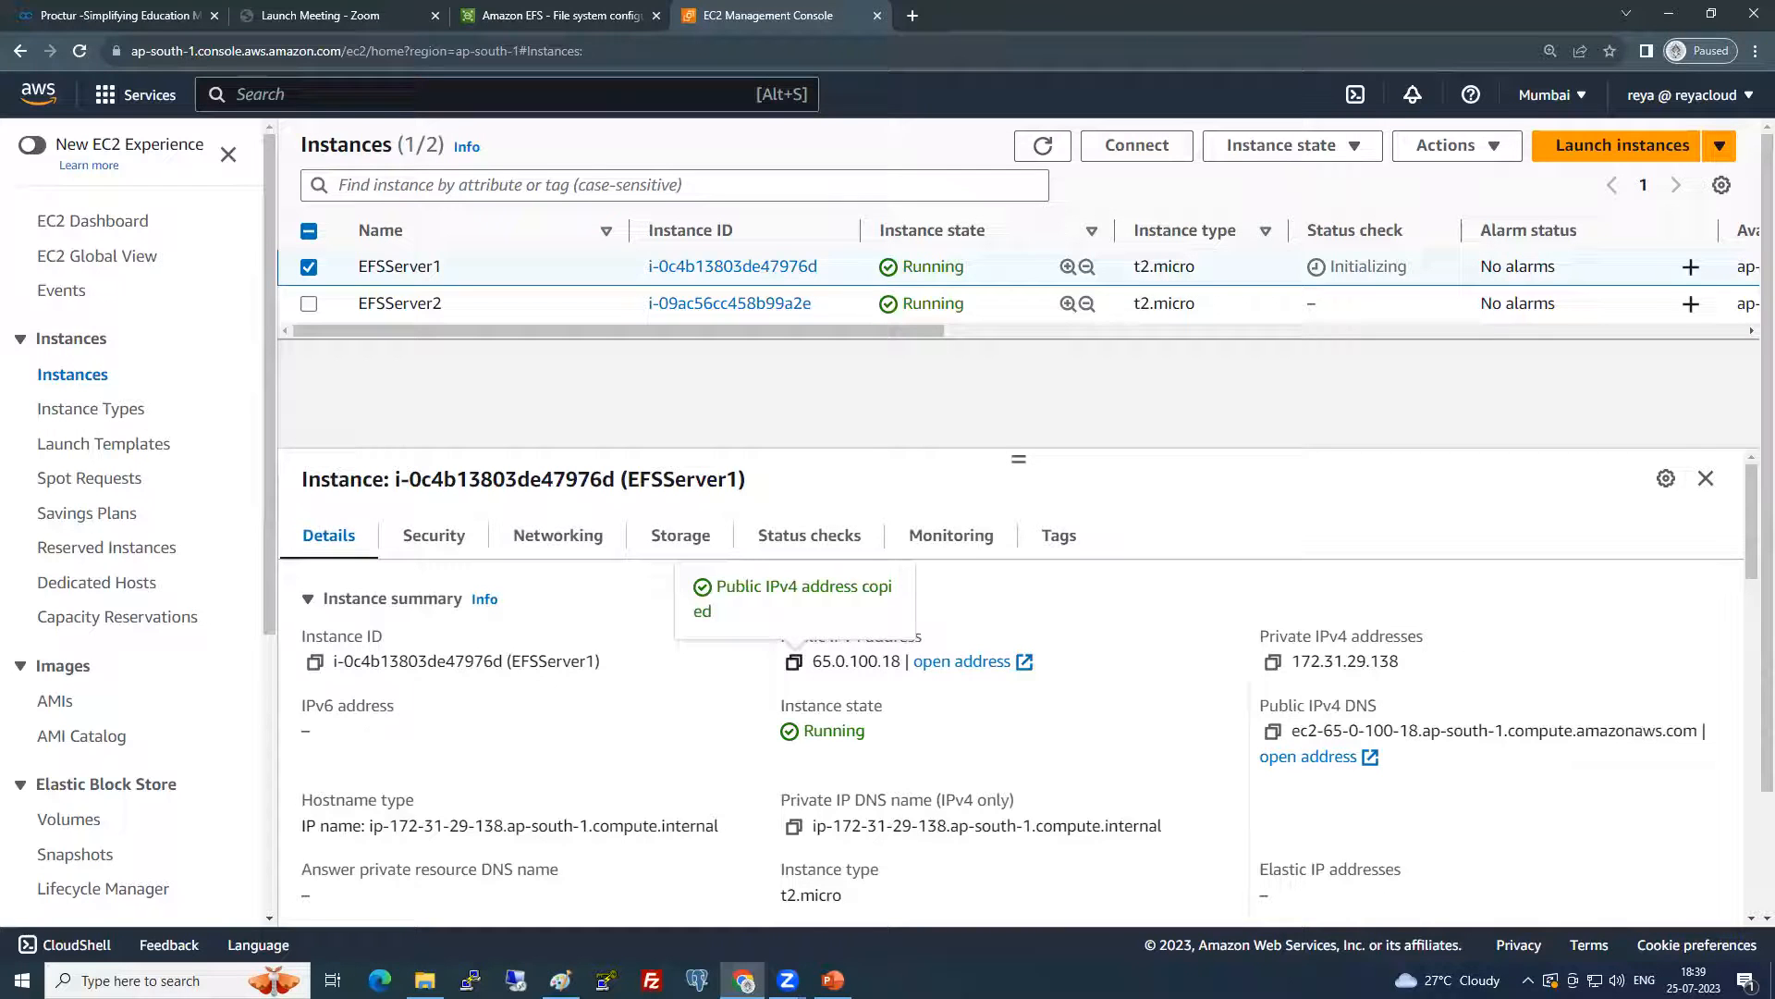
left_click(1043, 145)
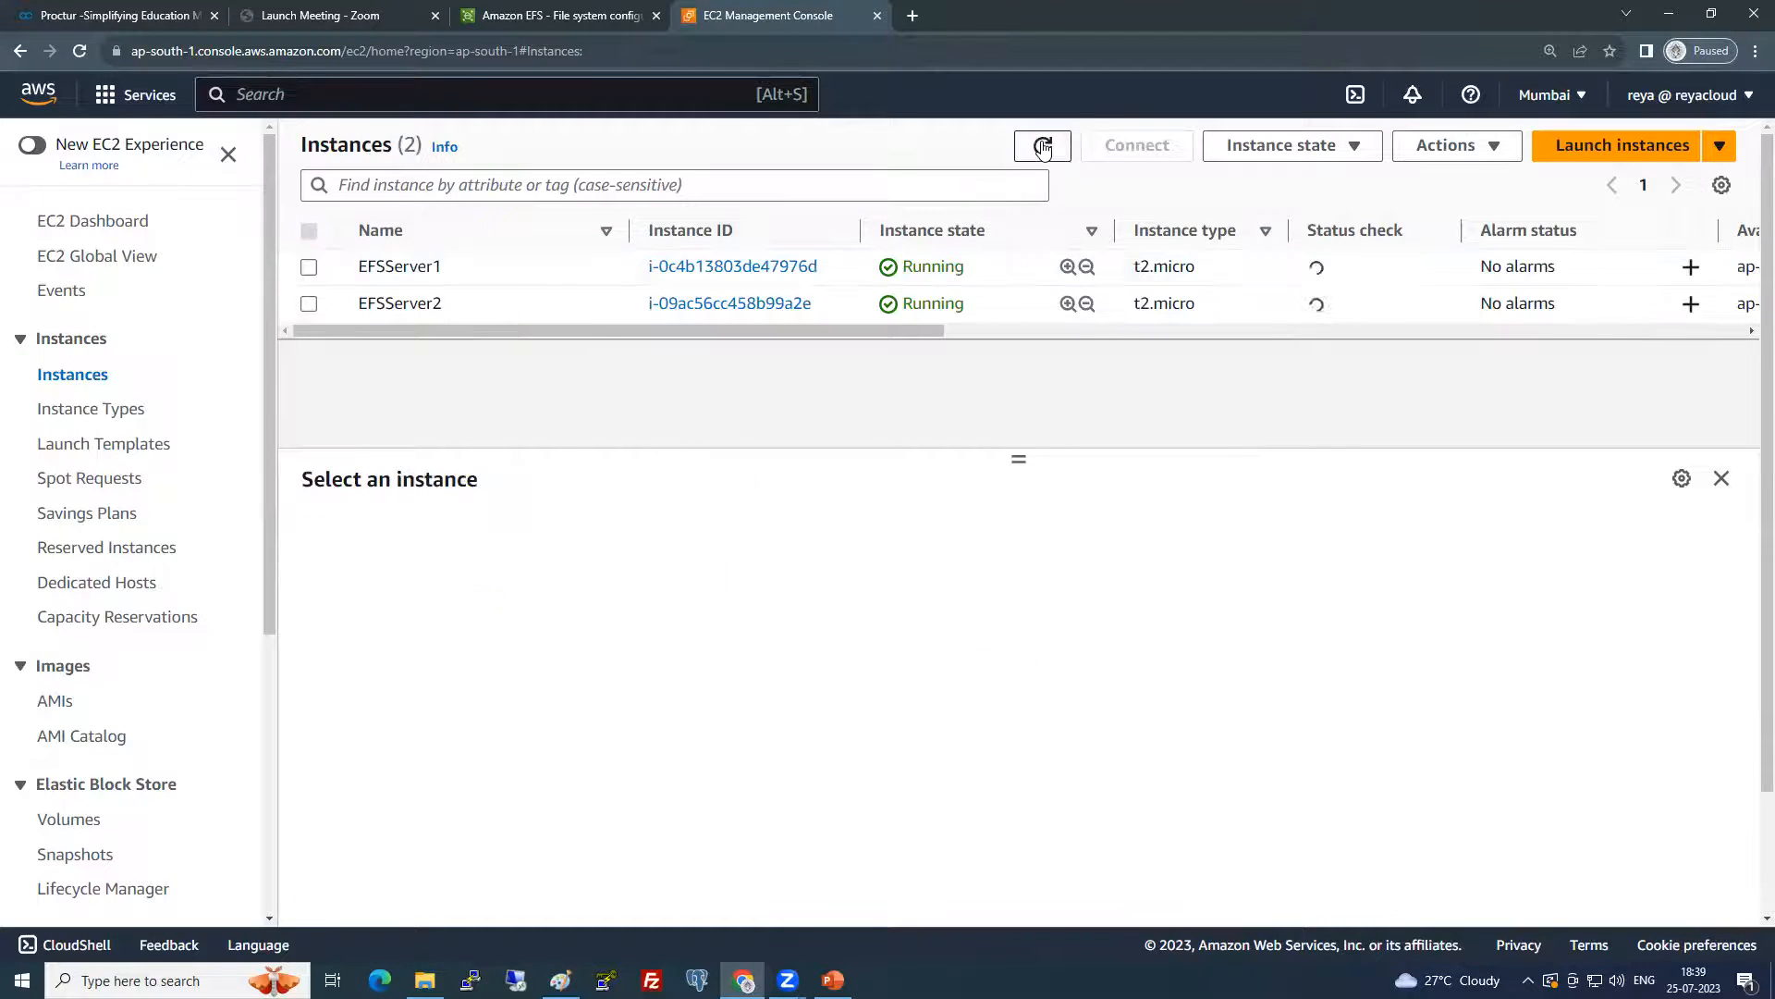
left_click(1043, 145)
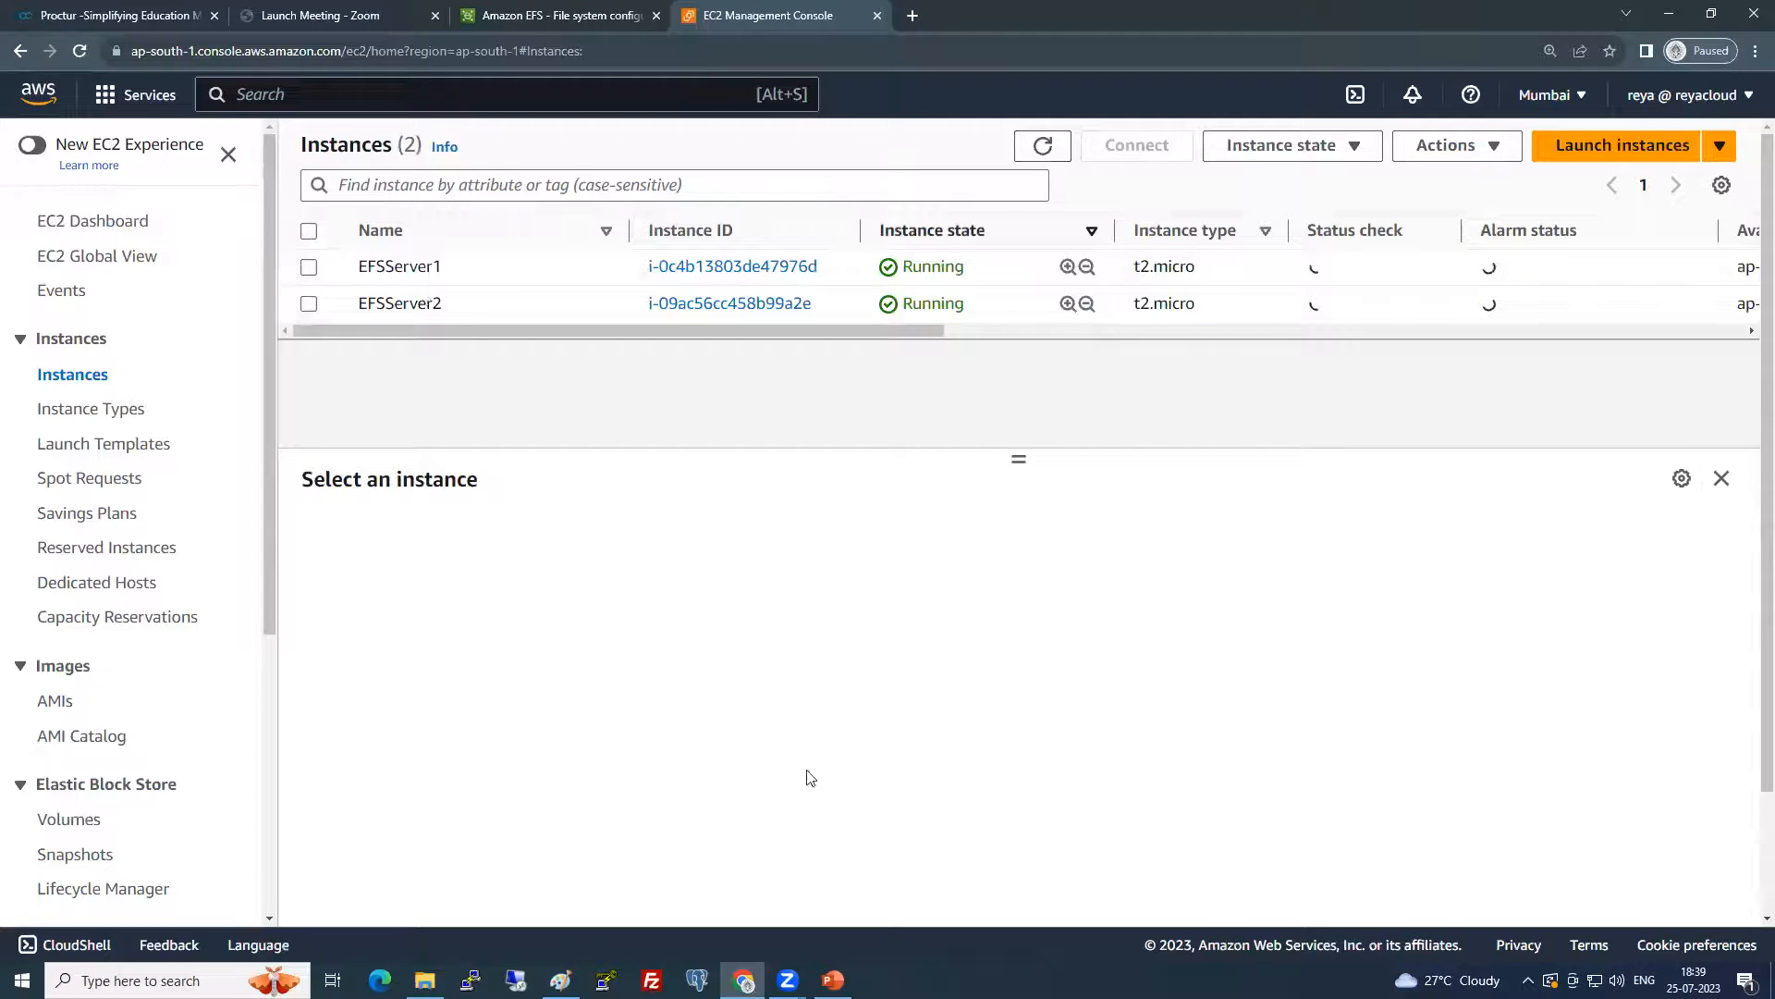
left_click(794, 661)
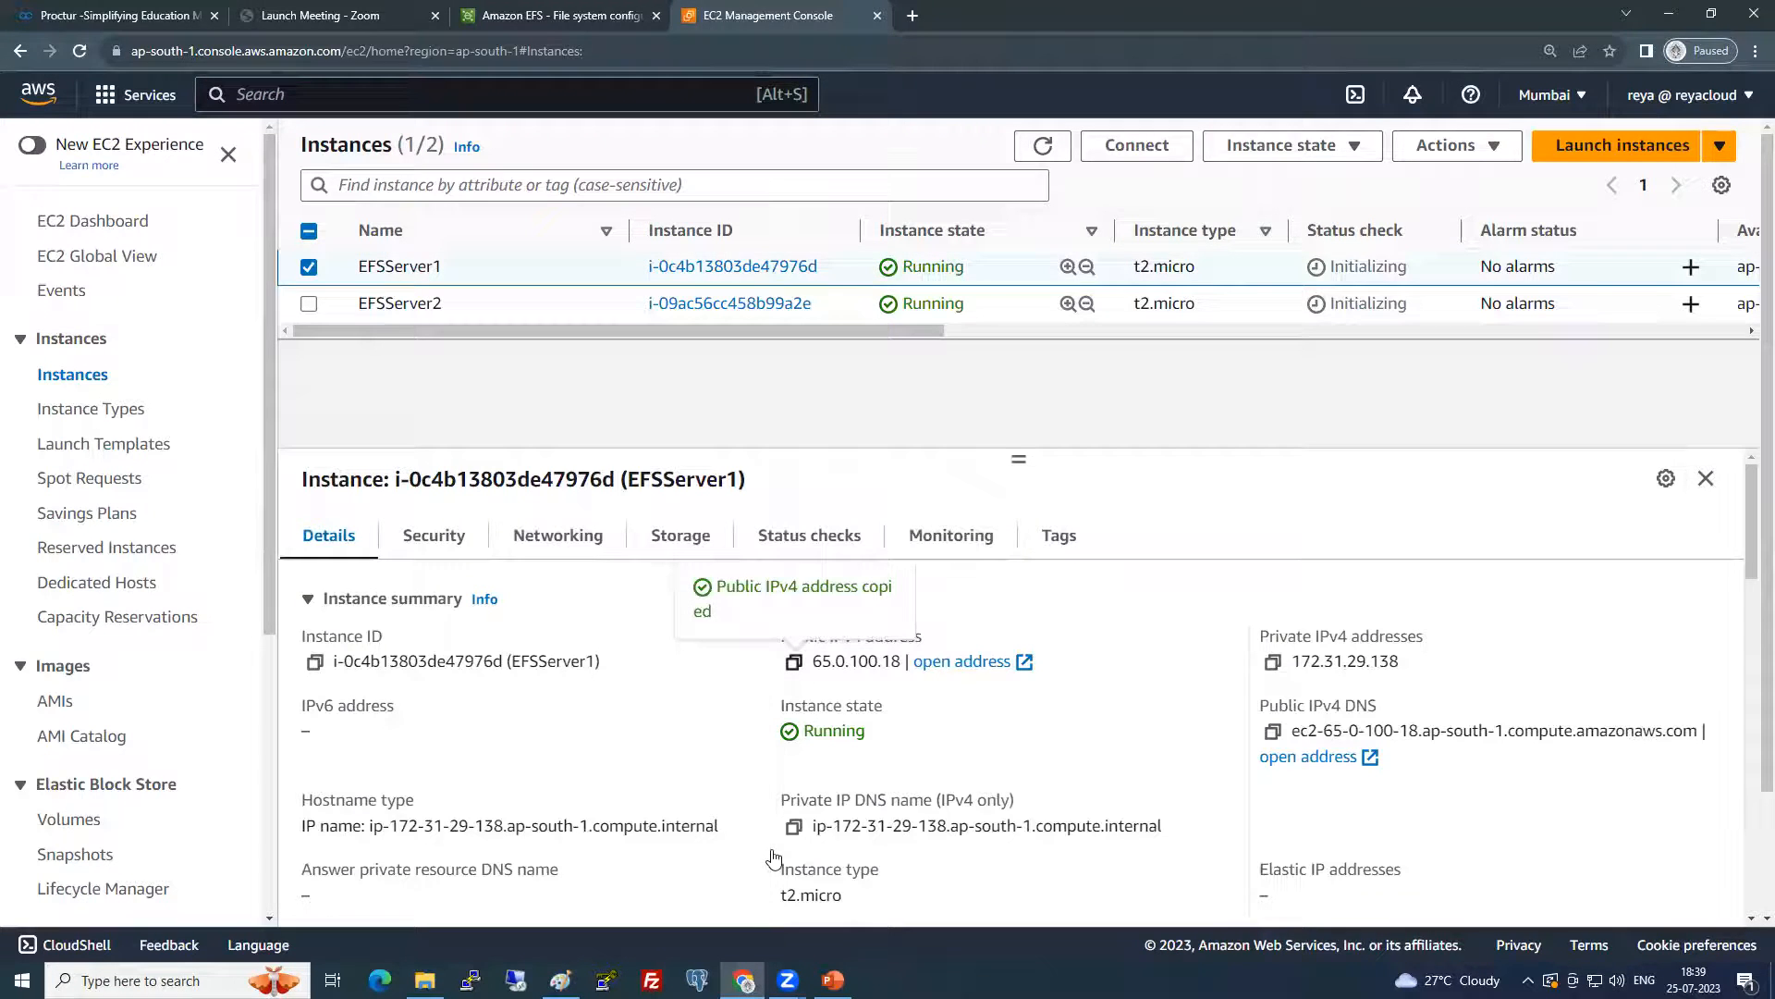
left_click(470, 980)
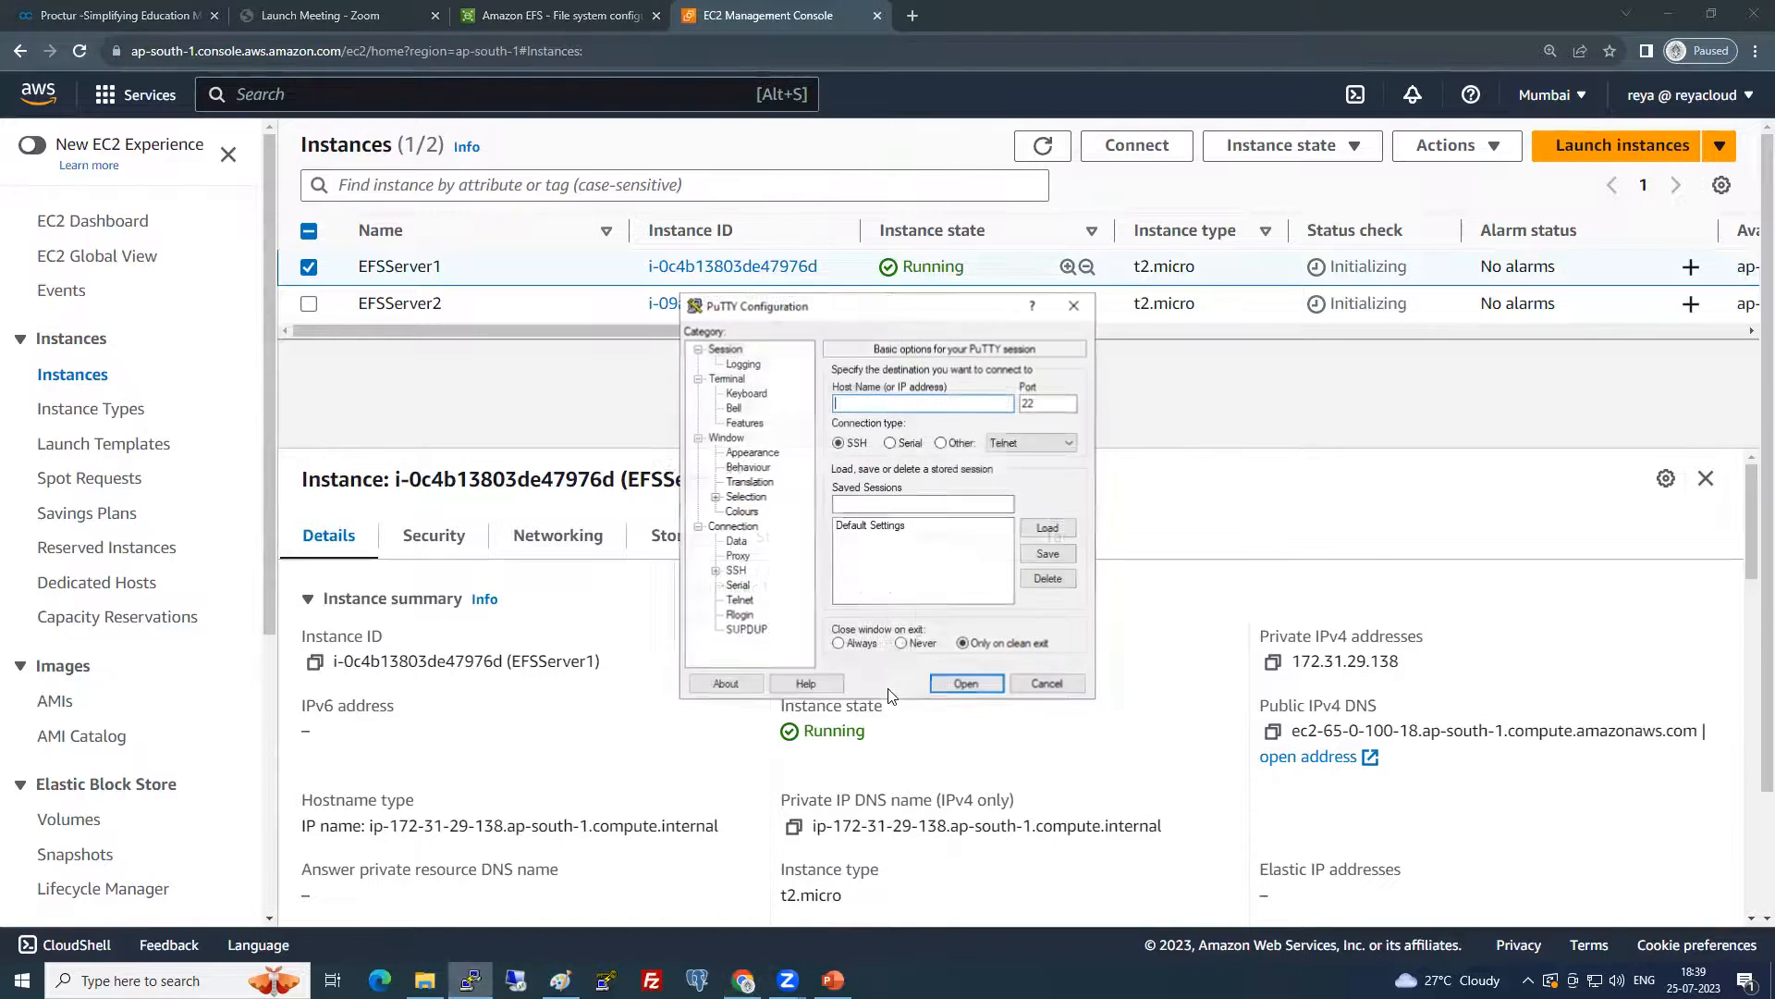
Set the host name to 65.0.100.18 and the terminal font to bold, 16 point
key("ctrl+v")
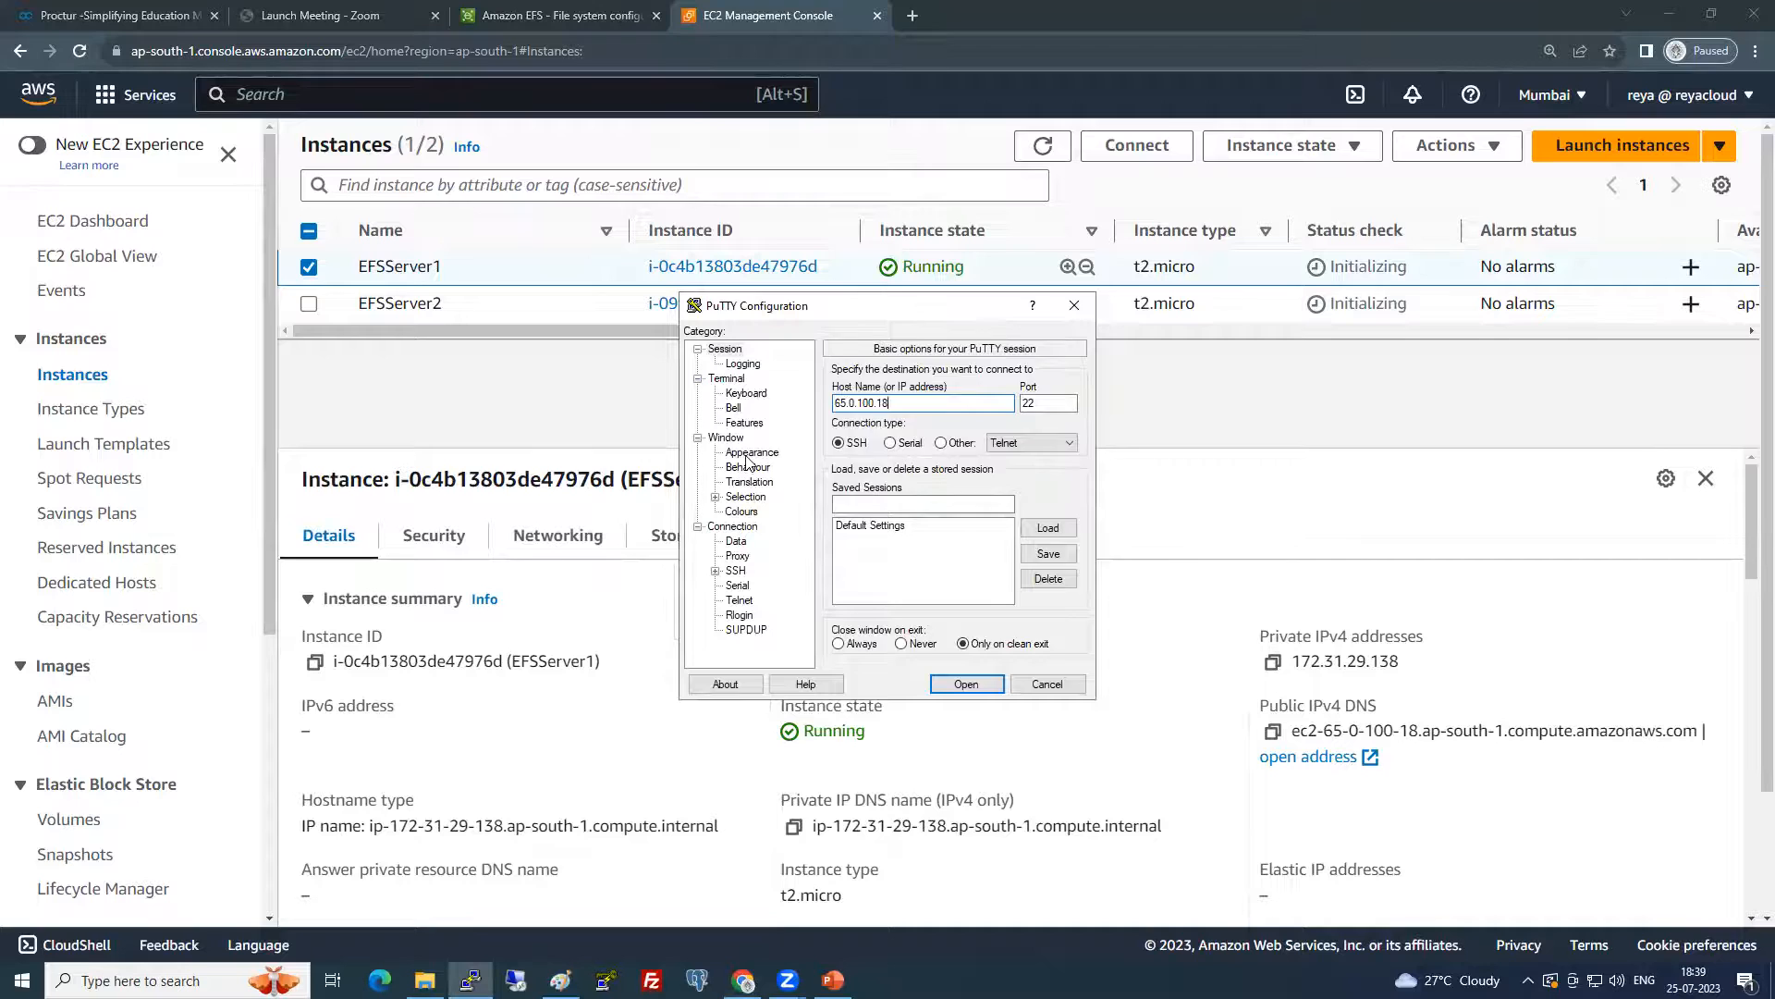
left_click(749, 453)
left_click(1047, 480)
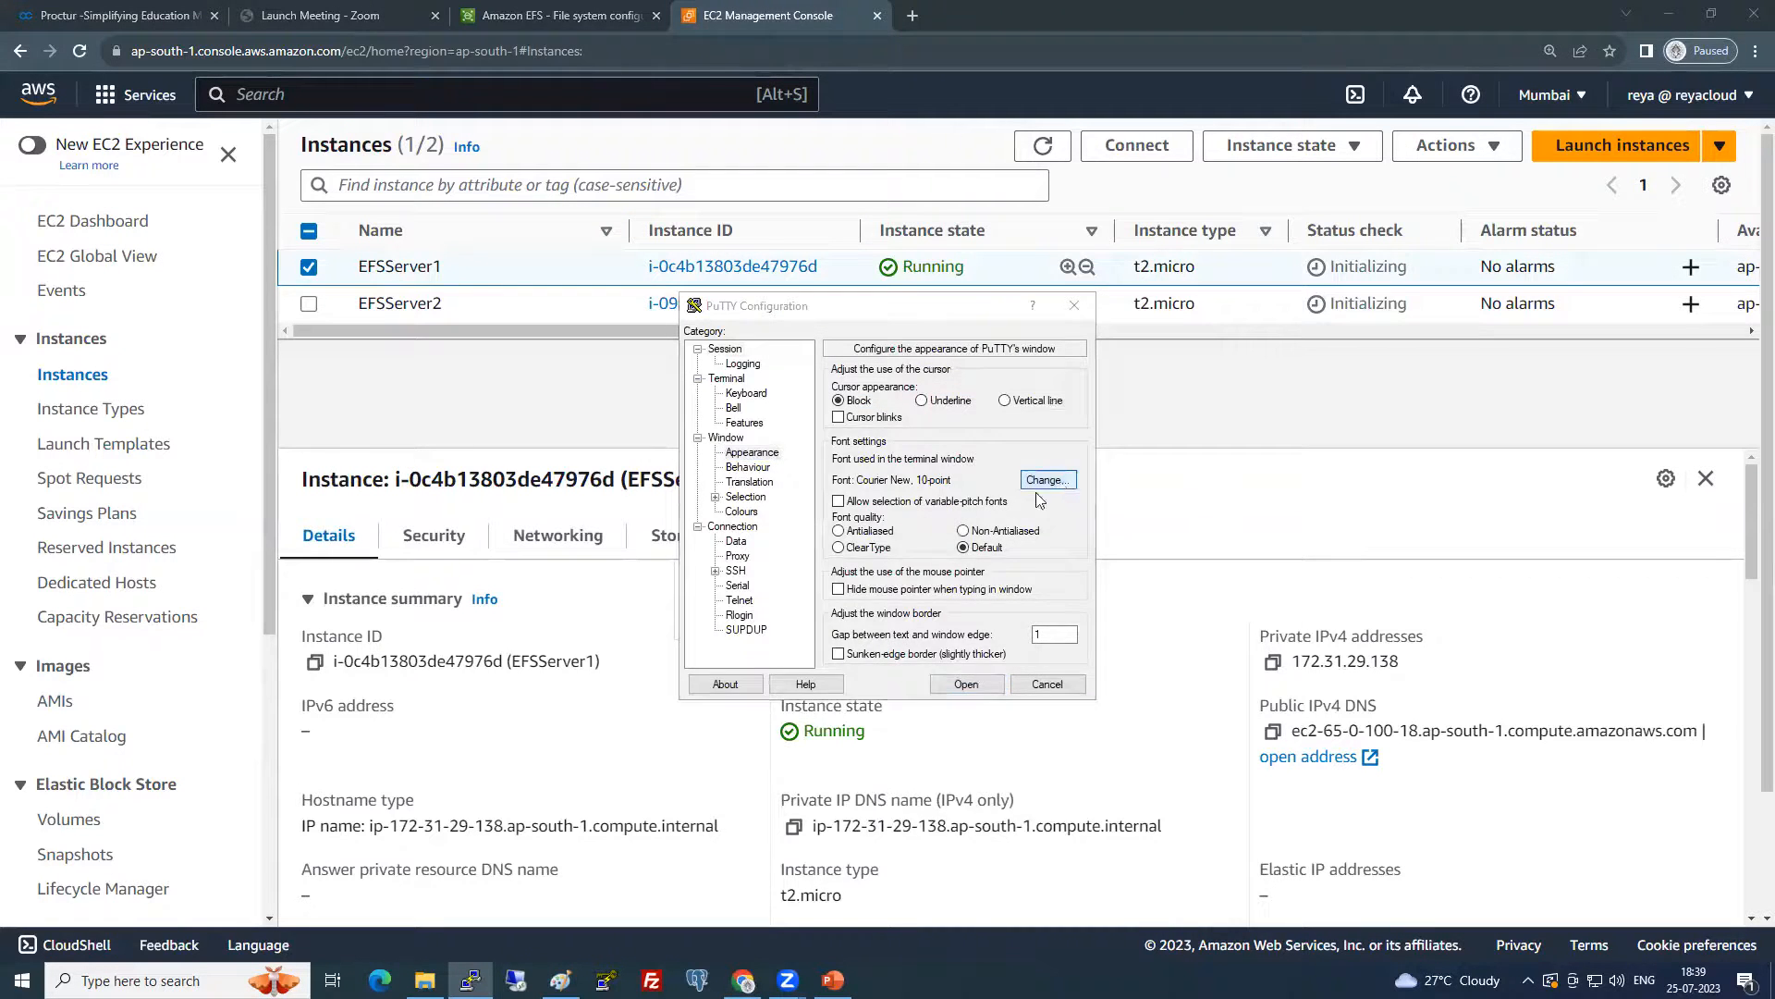
left_click(929, 536)
left_click(1050, 554)
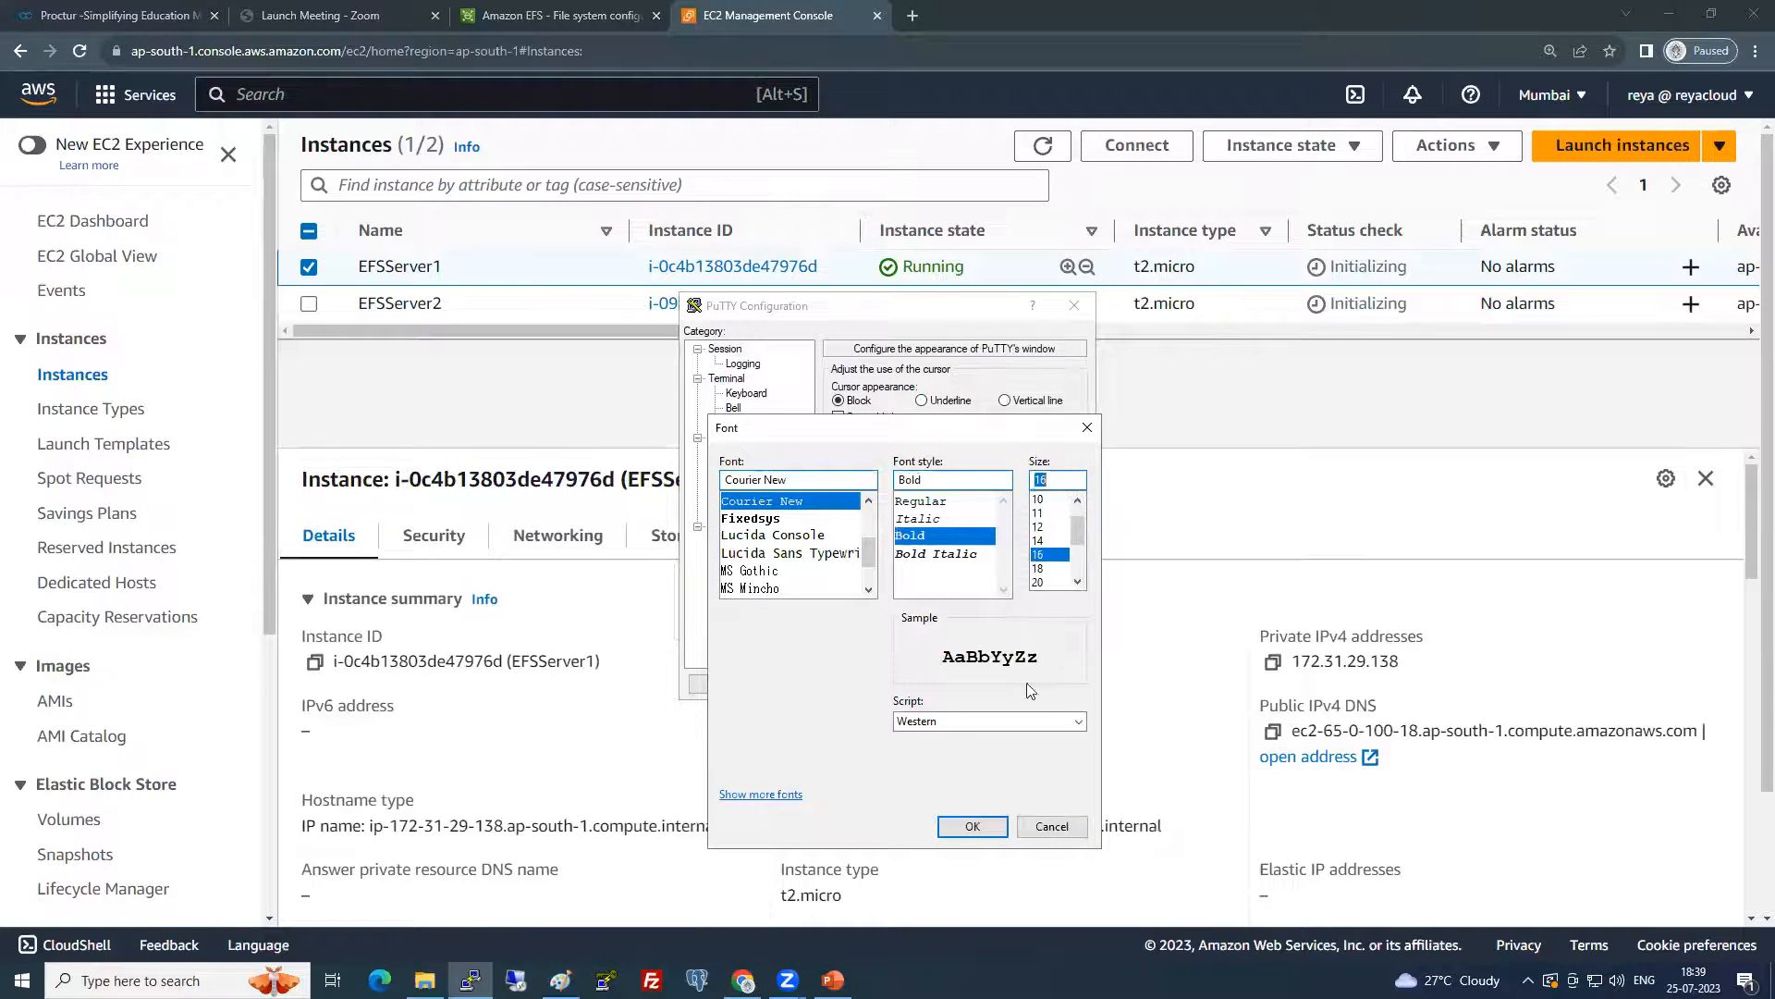
left_click(973, 826)
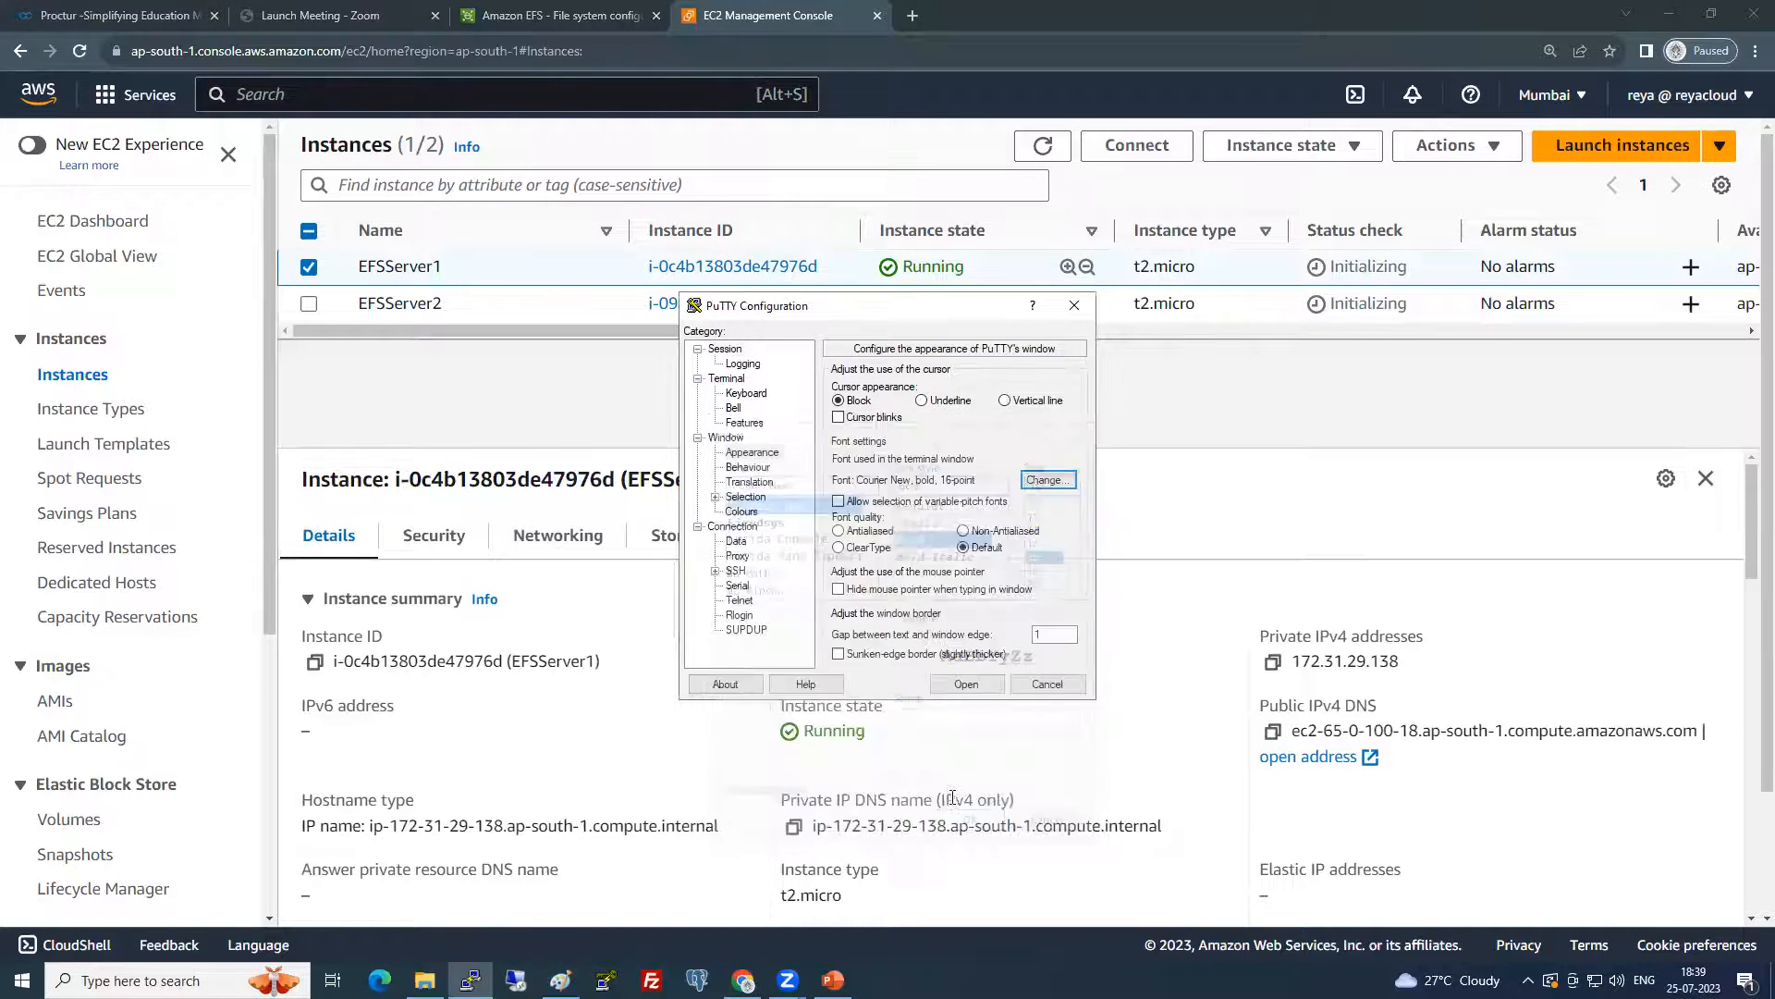
Load 6PMBATCH.ppk as the SSH private key and start the connection
left_click(715, 572)
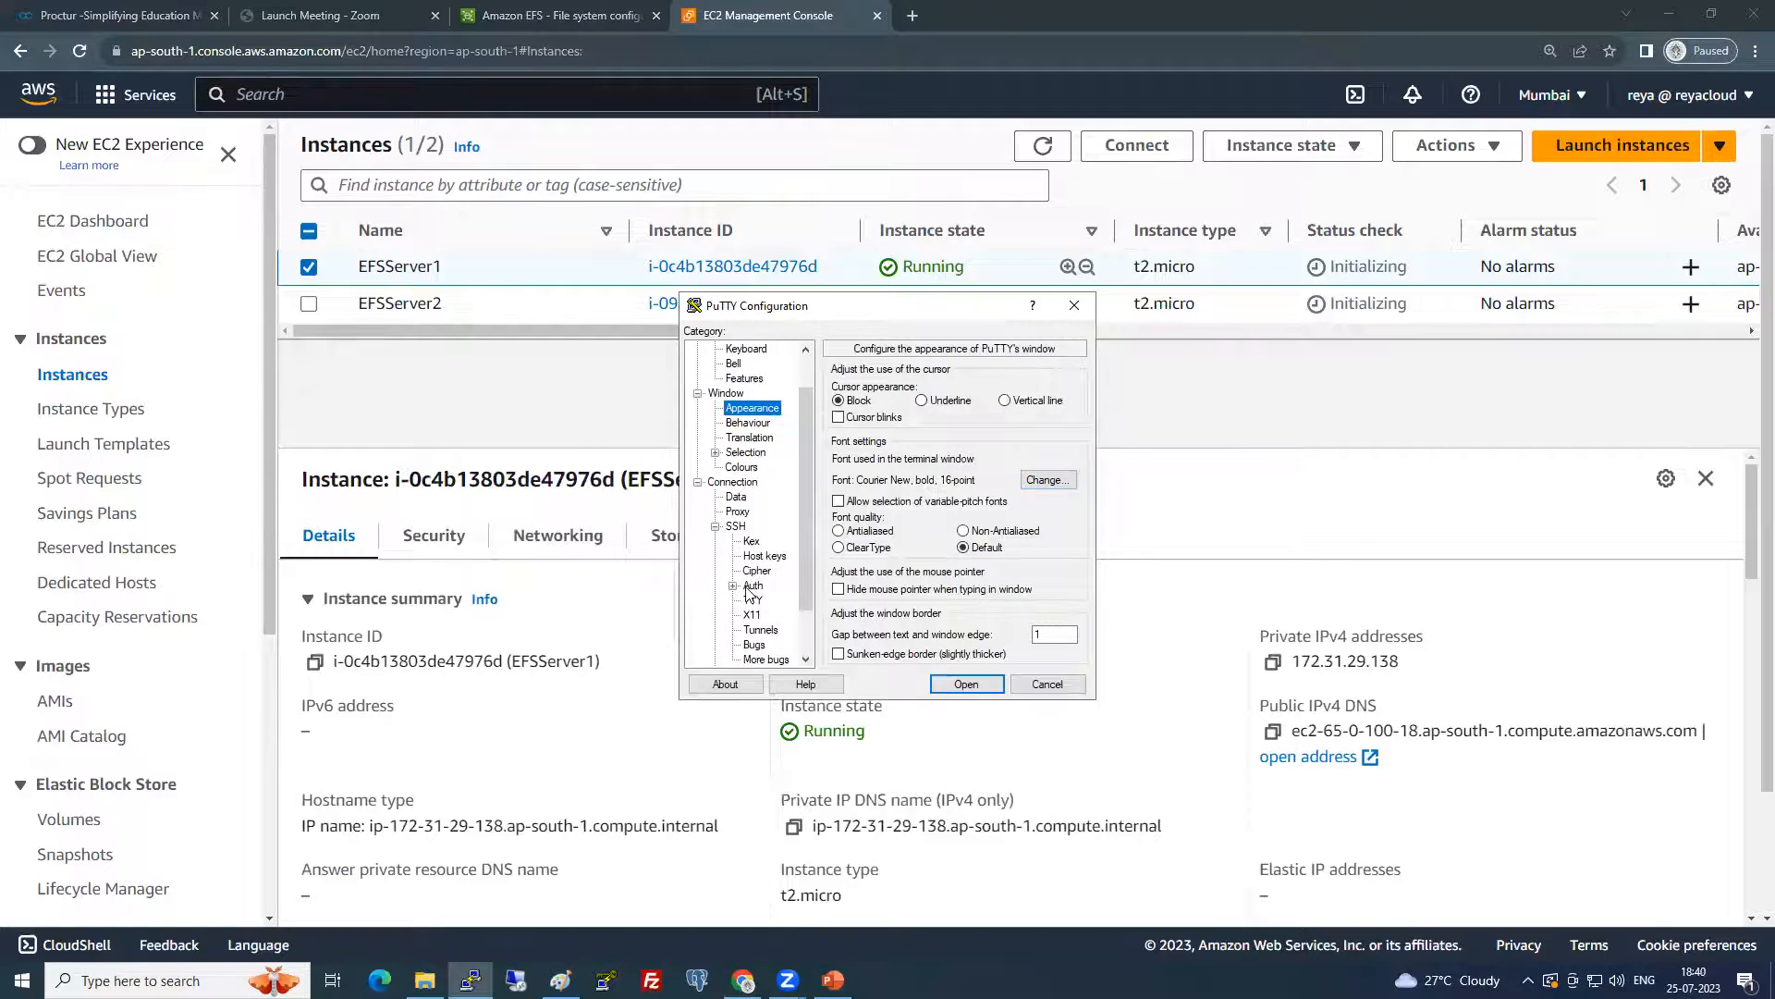
left_click(732, 585)
left_click(779, 600)
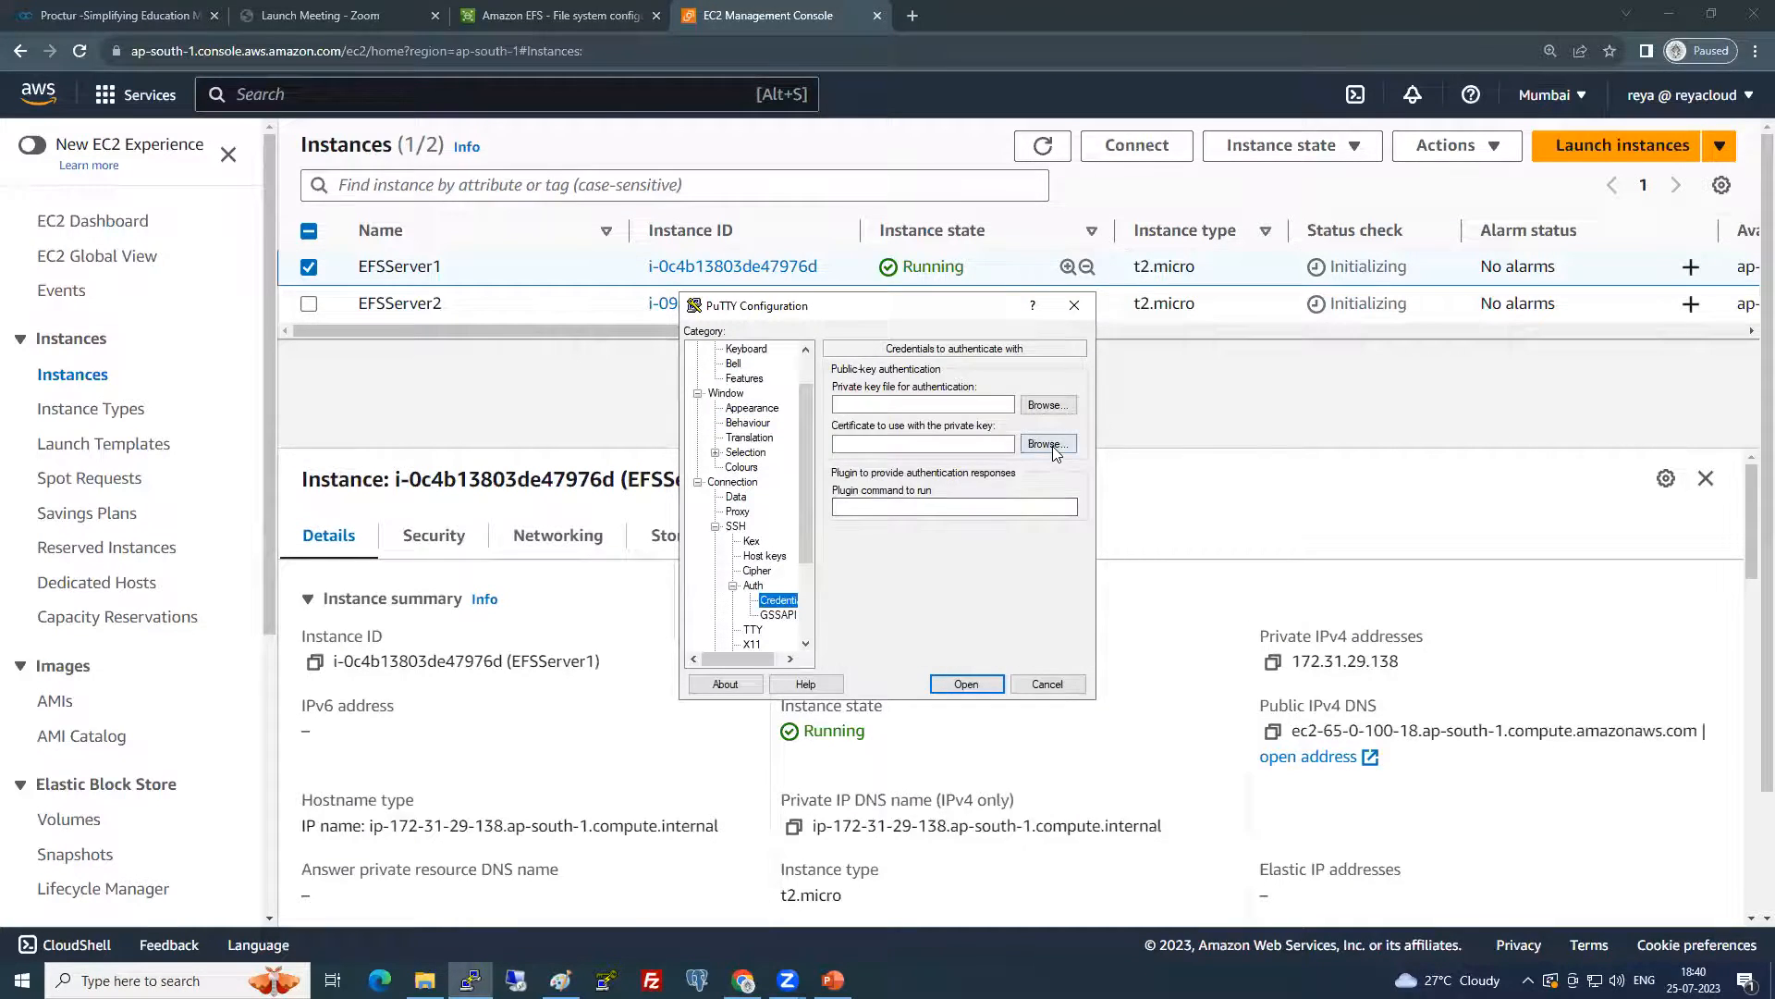
left_click(1047, 407)
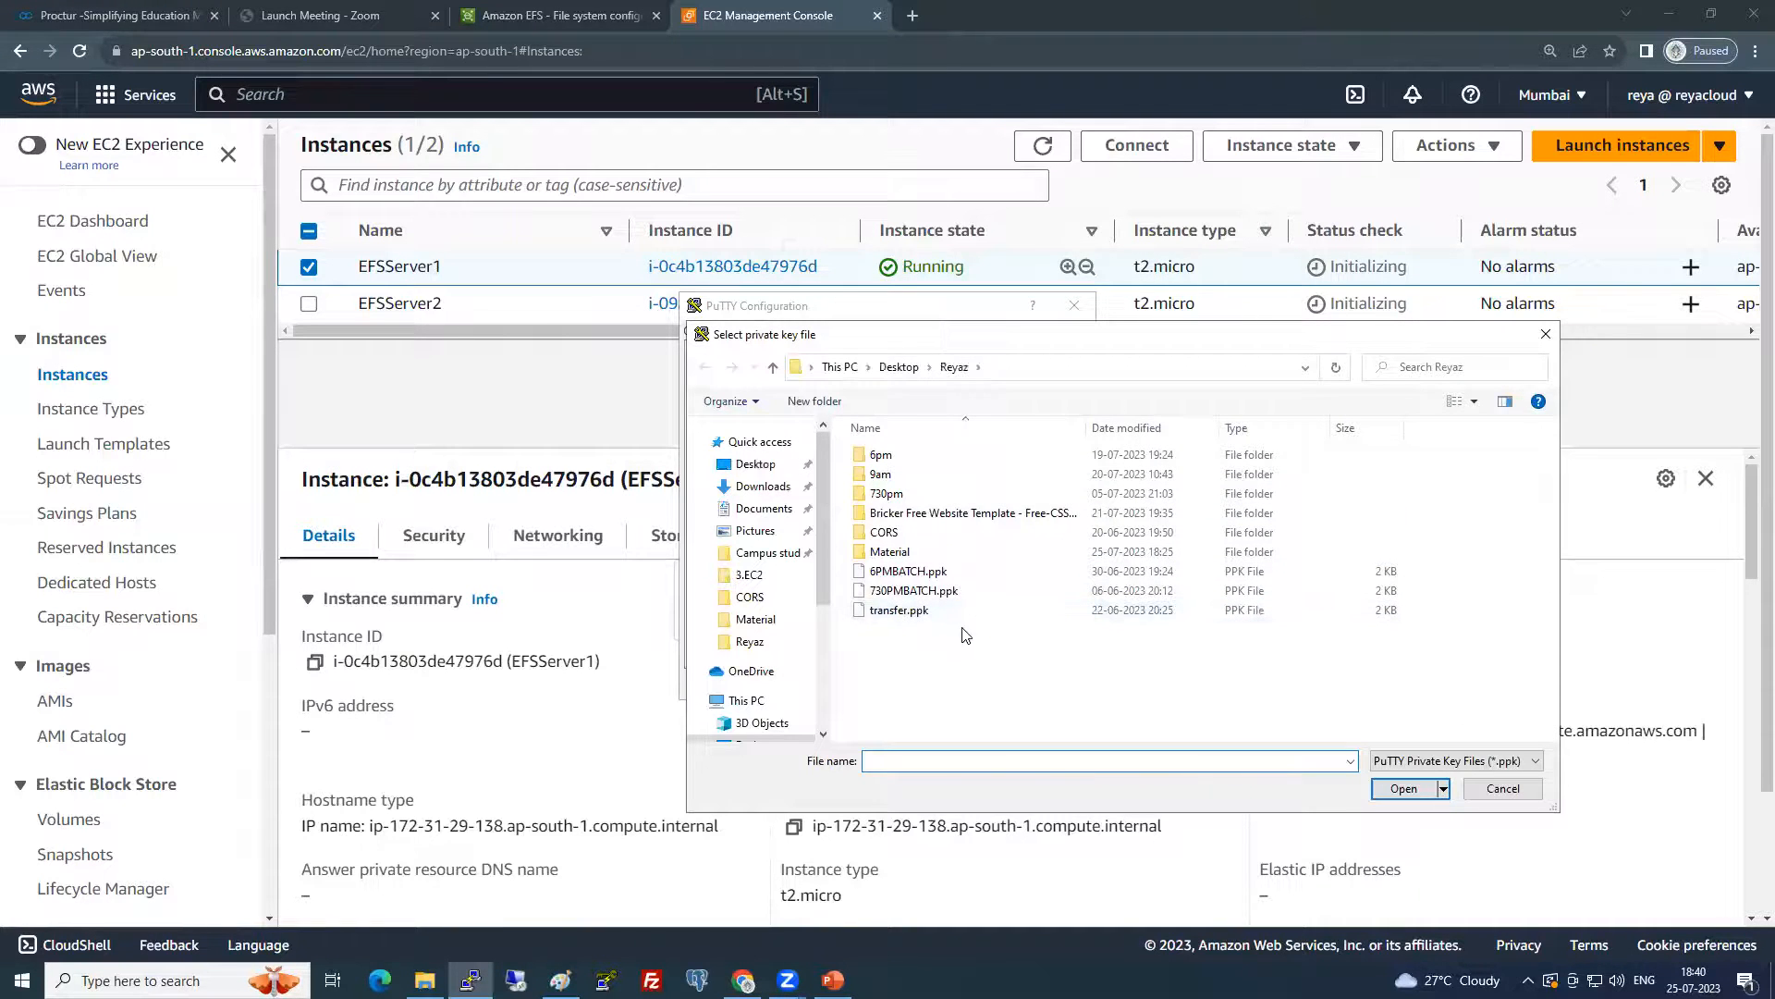
left_click(951, 573)
double_click(950, 574)
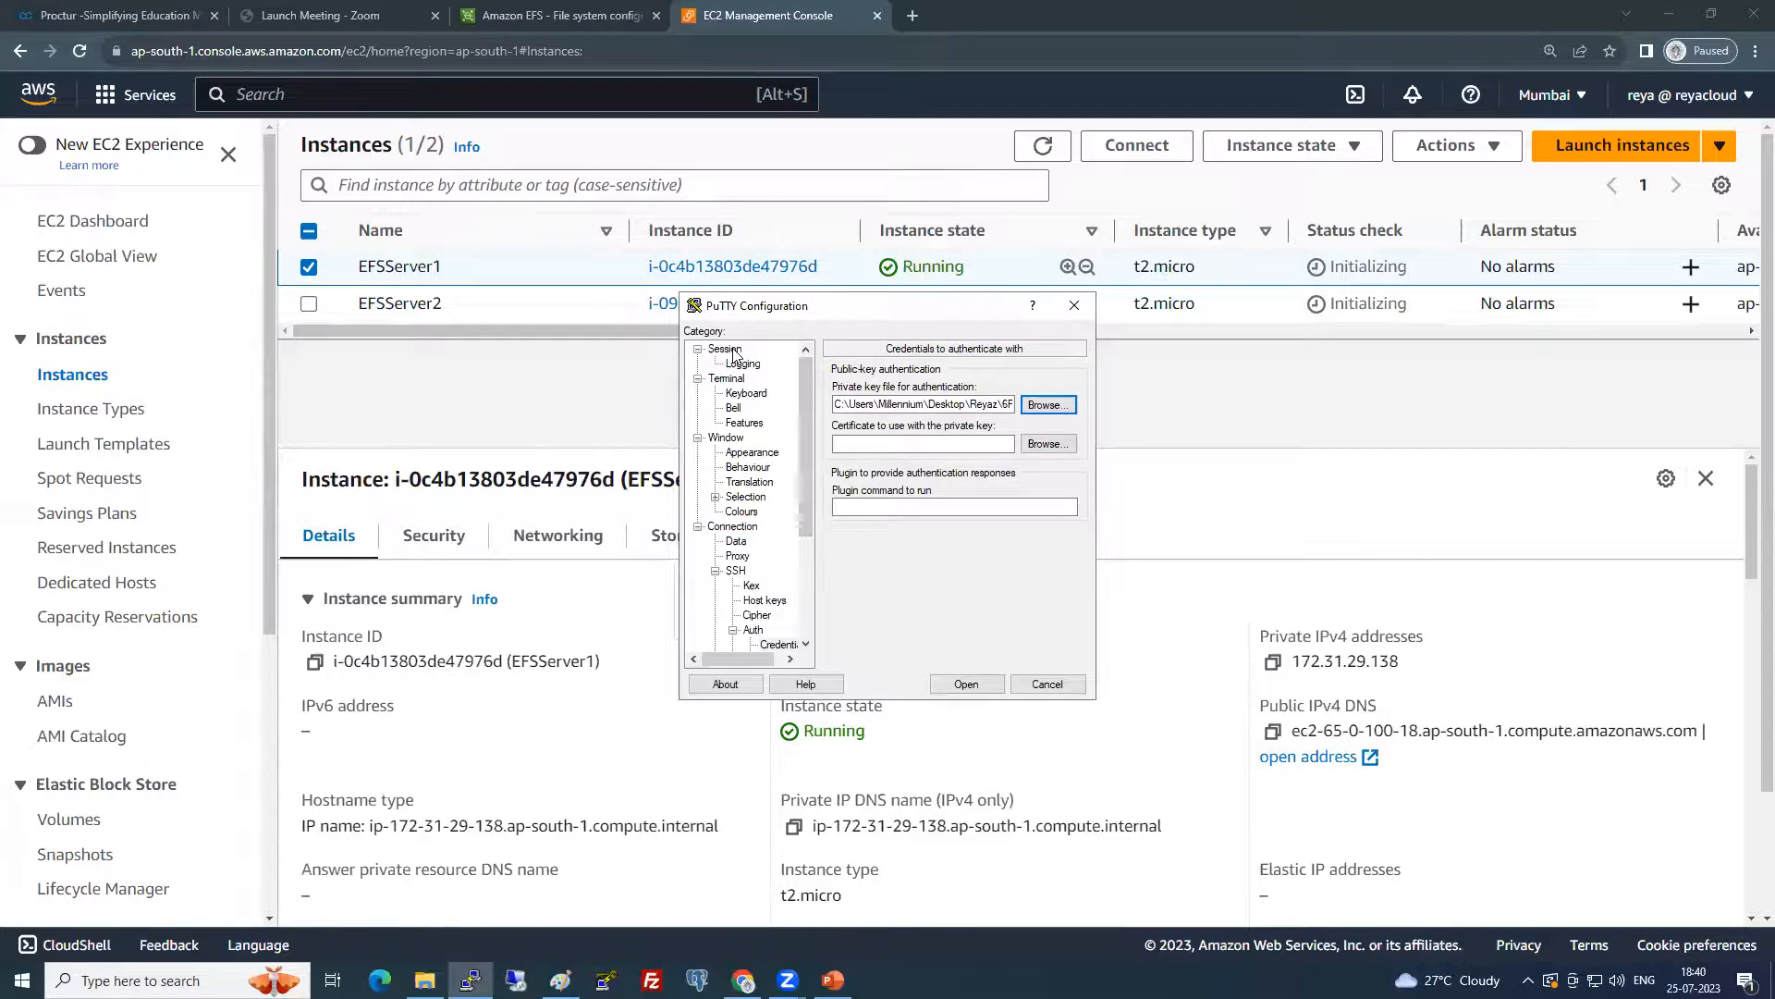
left_click(725, 348)
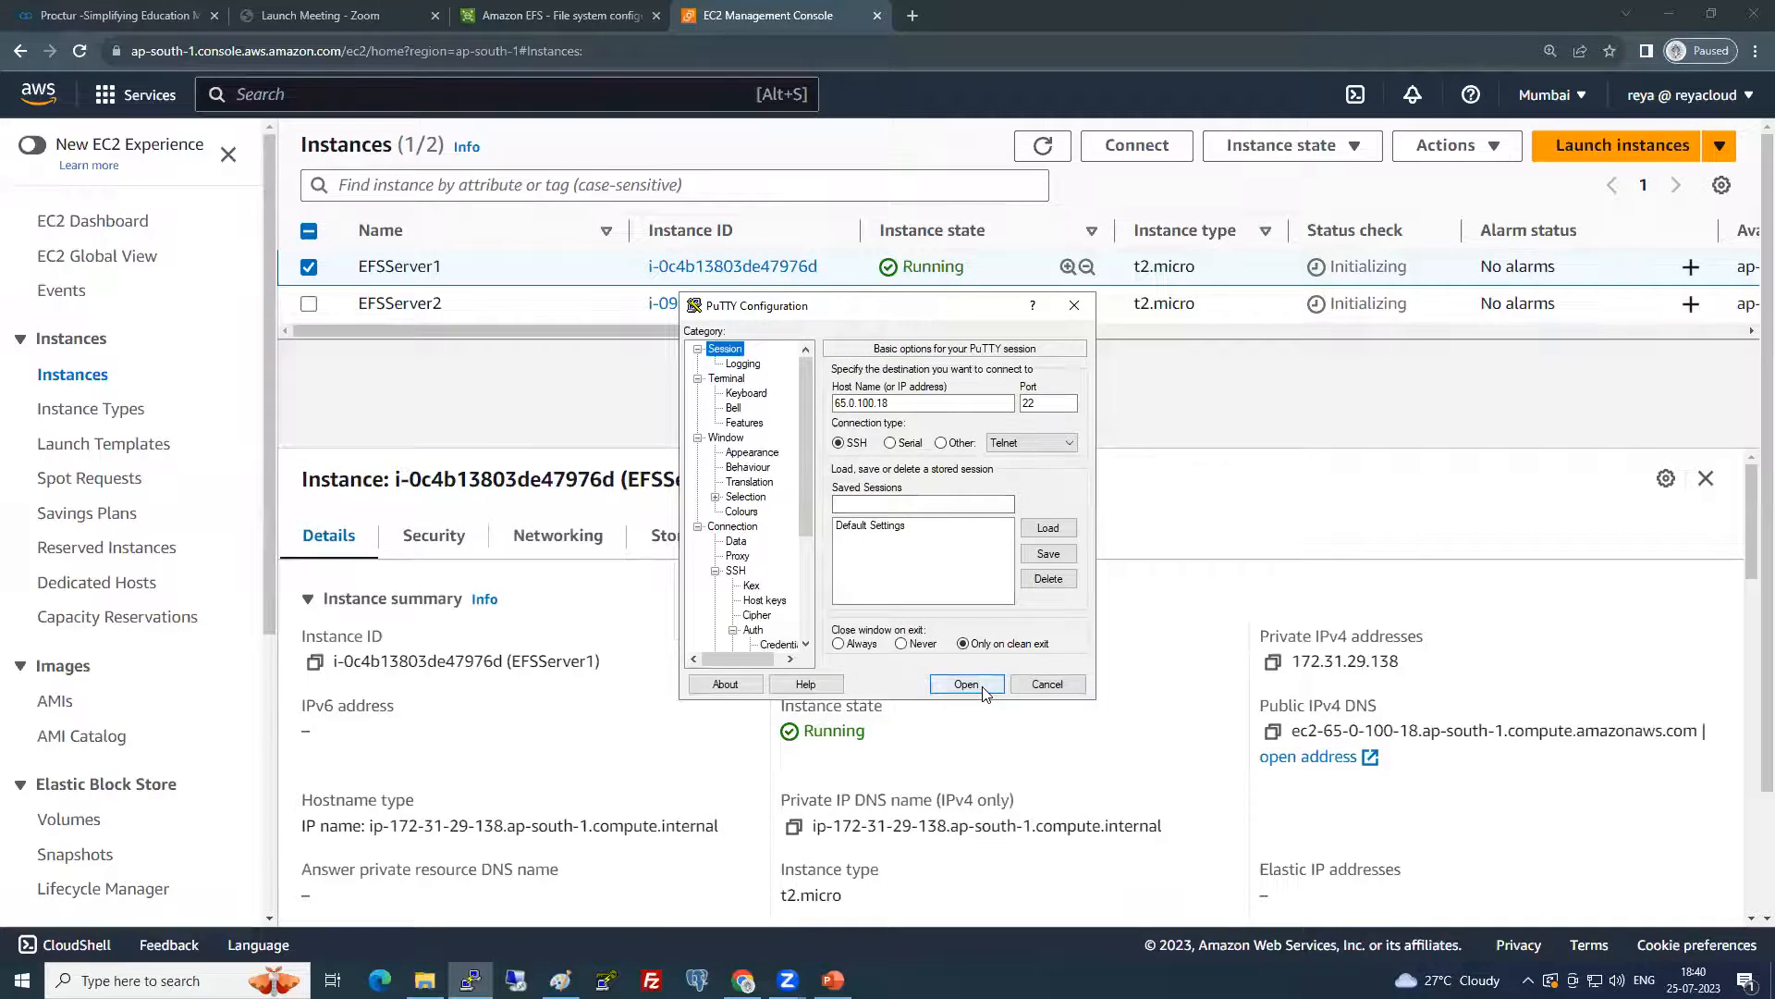
left_click(984, 690)
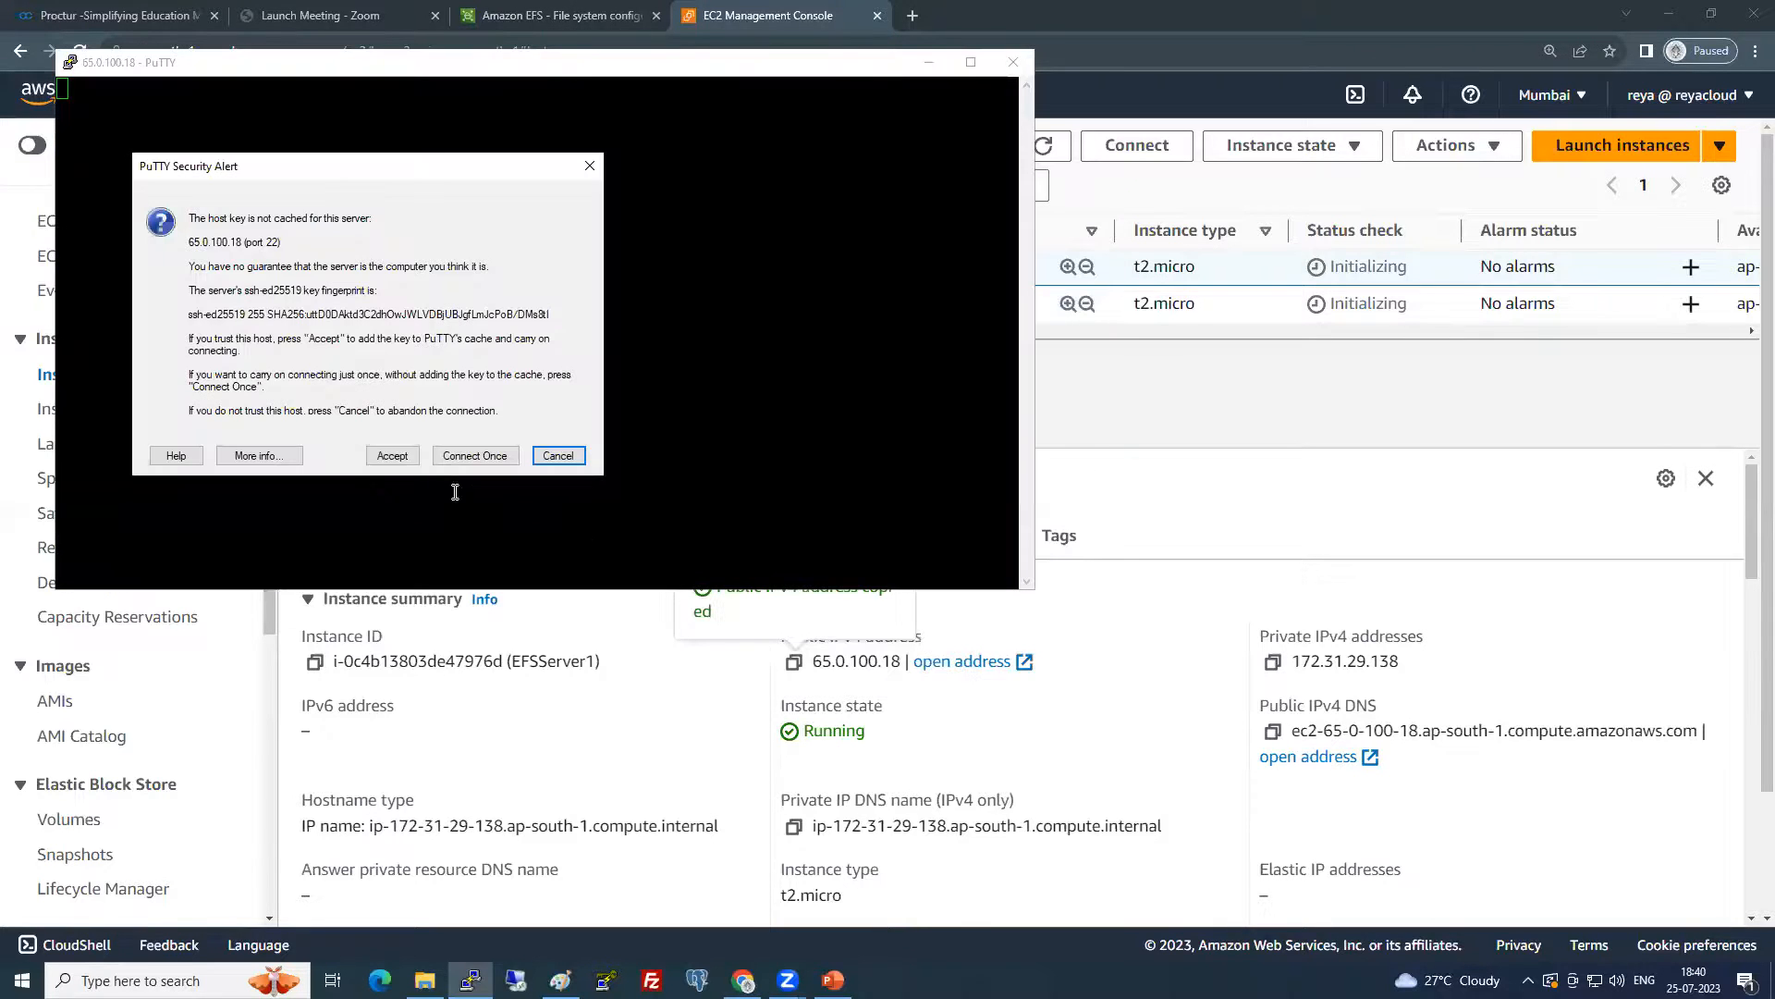
Accept the host key, log in as ec2-user, and switch to root with sudo -s
left_click(392, 456)
type("ec2-user")
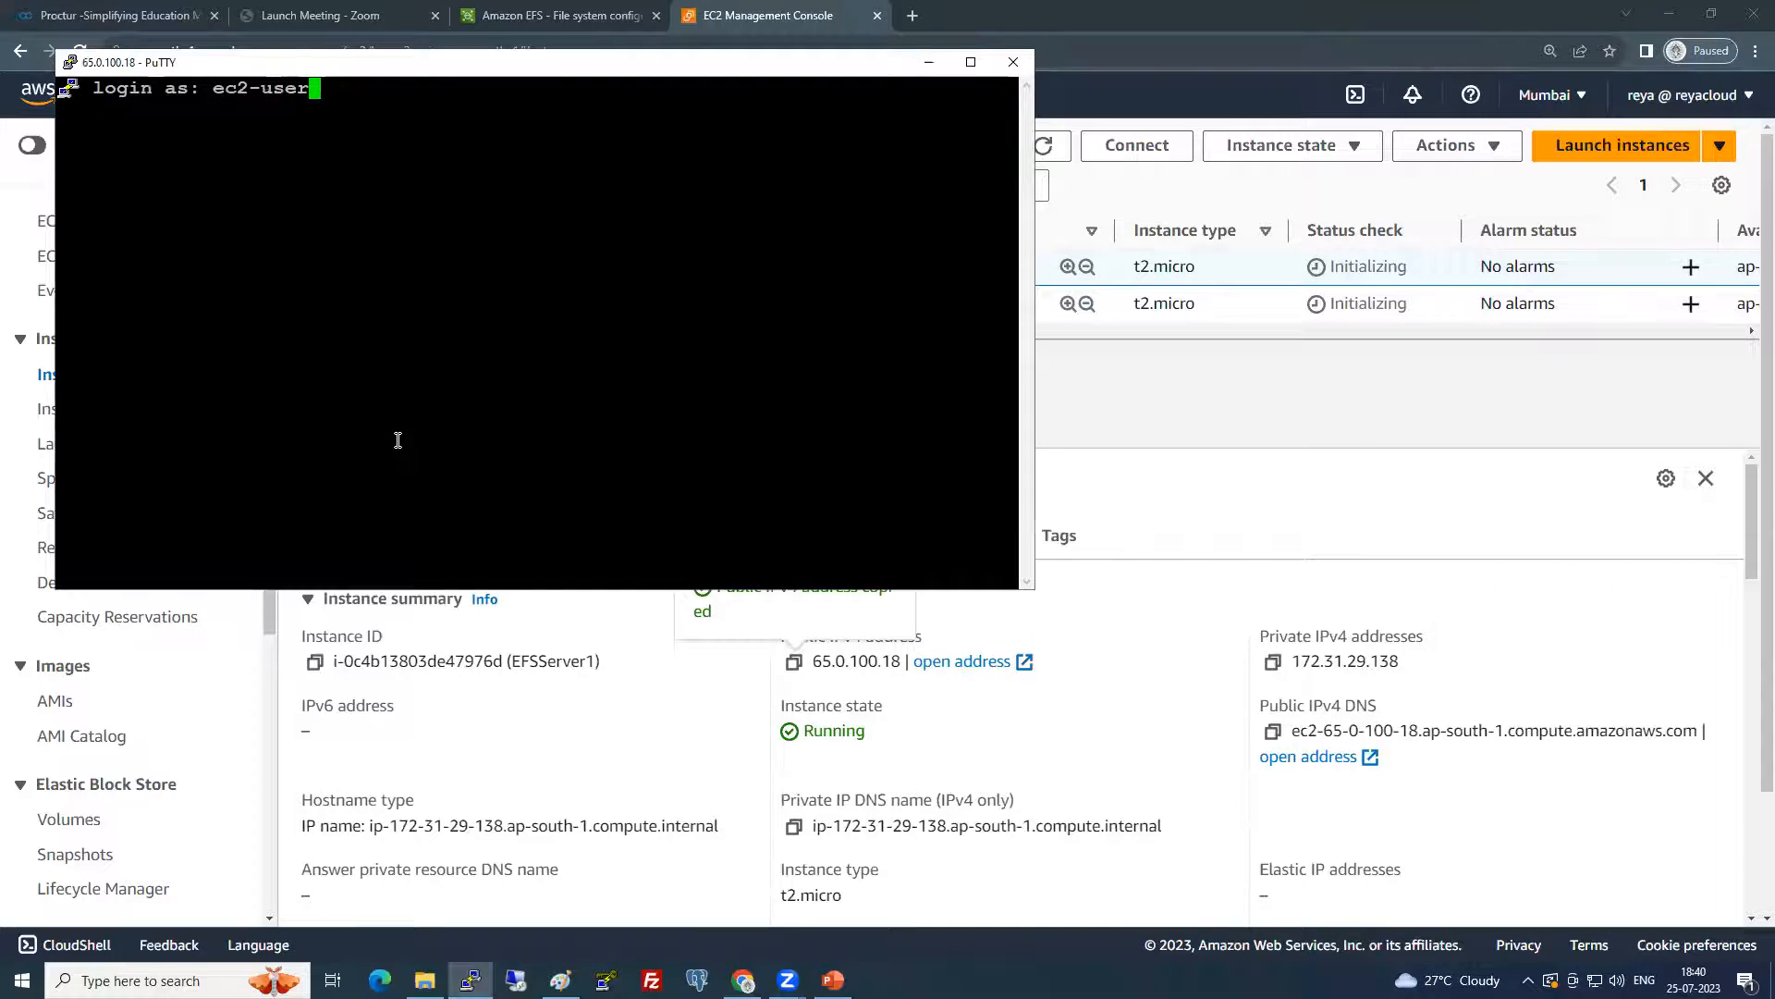
key("Return")
type("sudo -s")
key("Return")
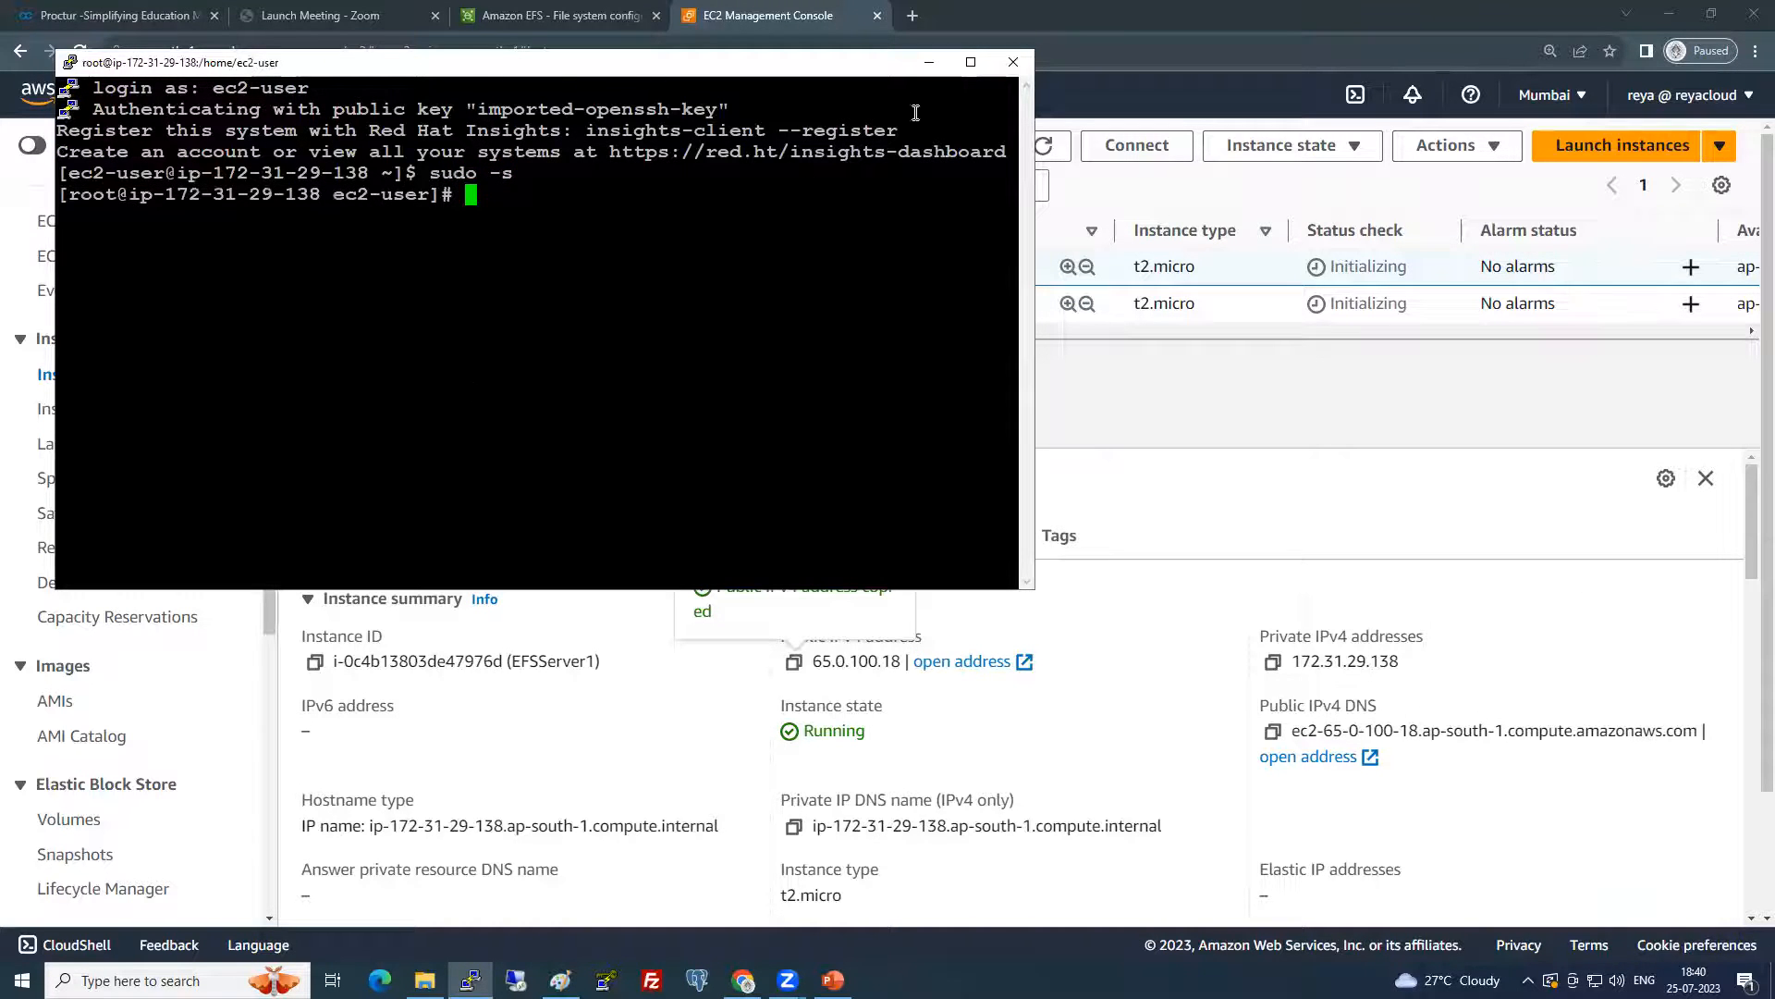
Cancel a stray continuation line and clear the terminal to an empty root prompt
left_click_drag(675, 67, 715, 166)
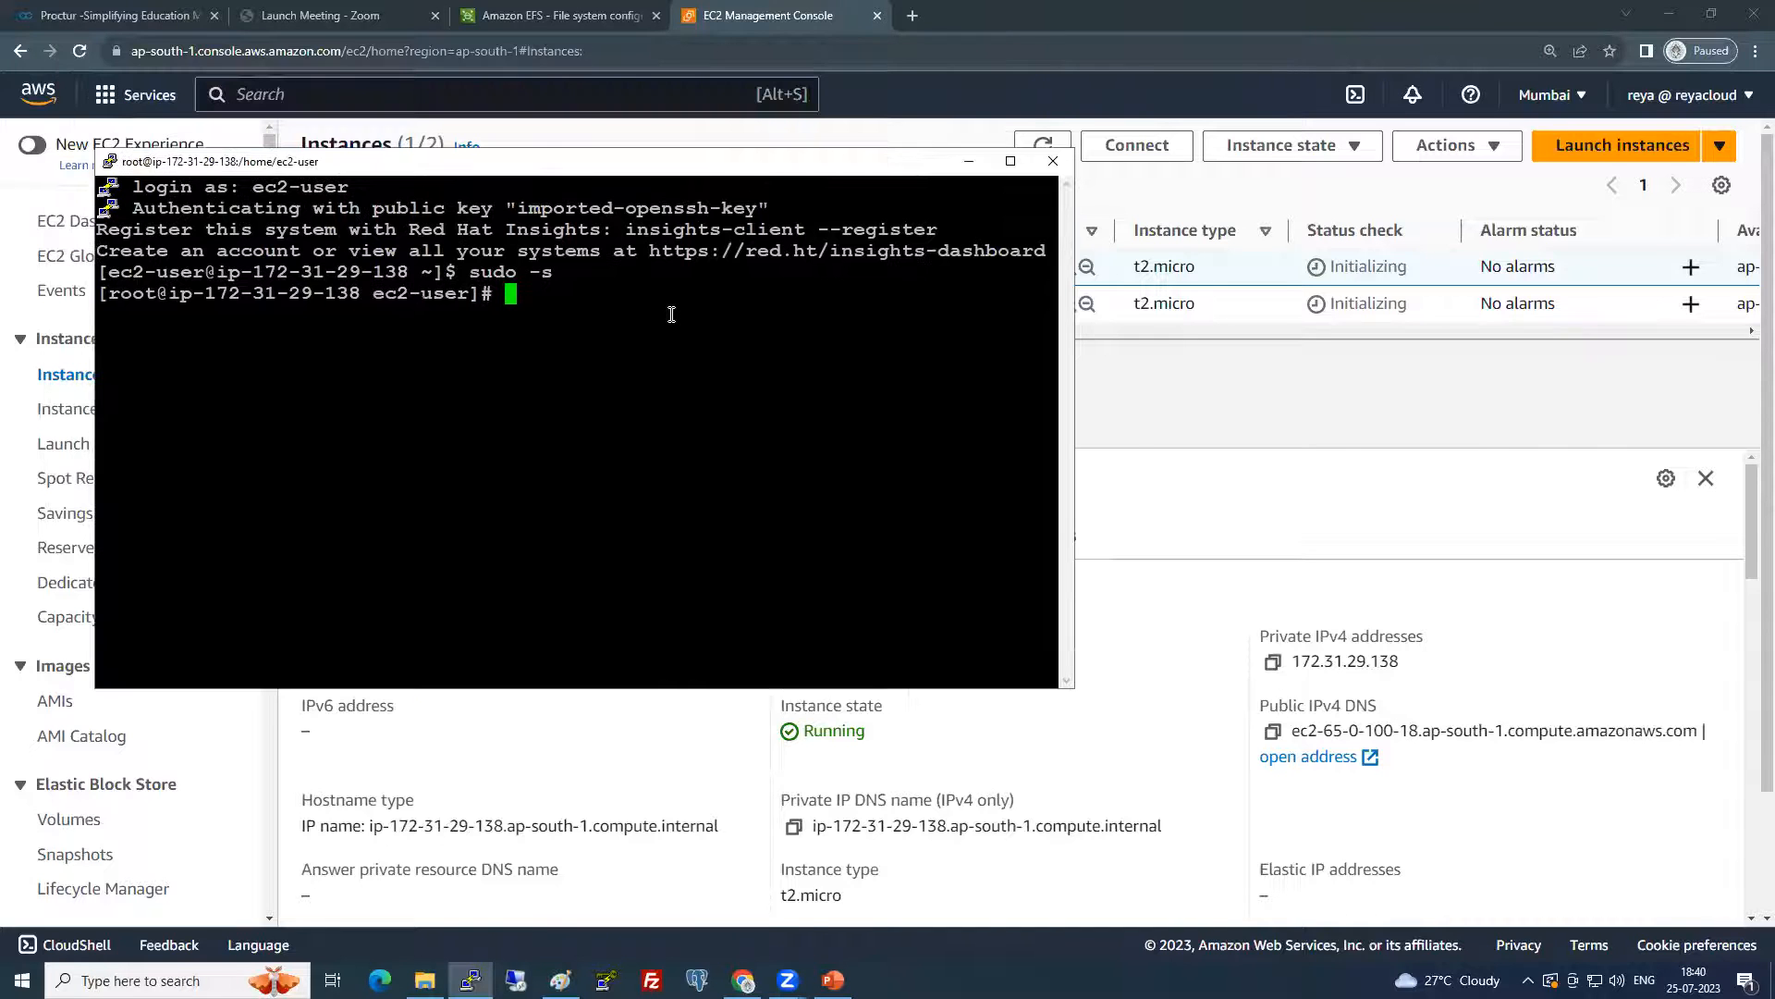
type("clear")
key("Return")
type("\\")
key("Return")
key("ctrl+c")
key("Return")
type("clear")
key("Return")
key("Return")
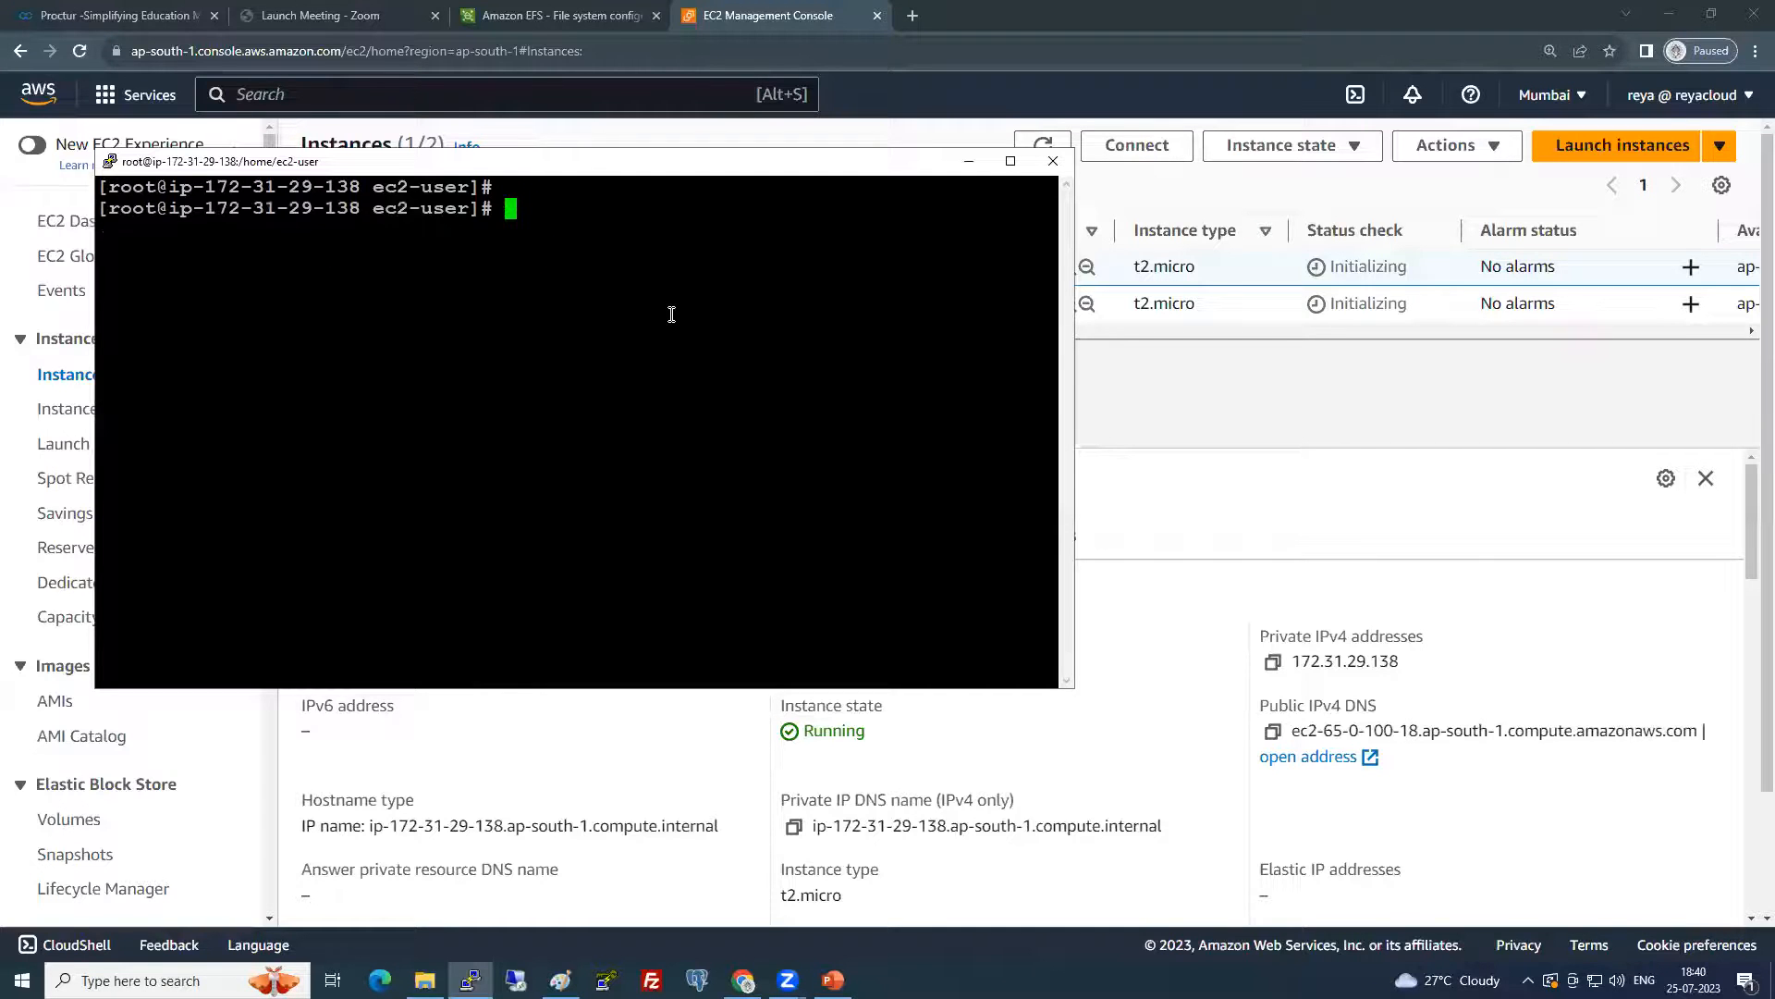